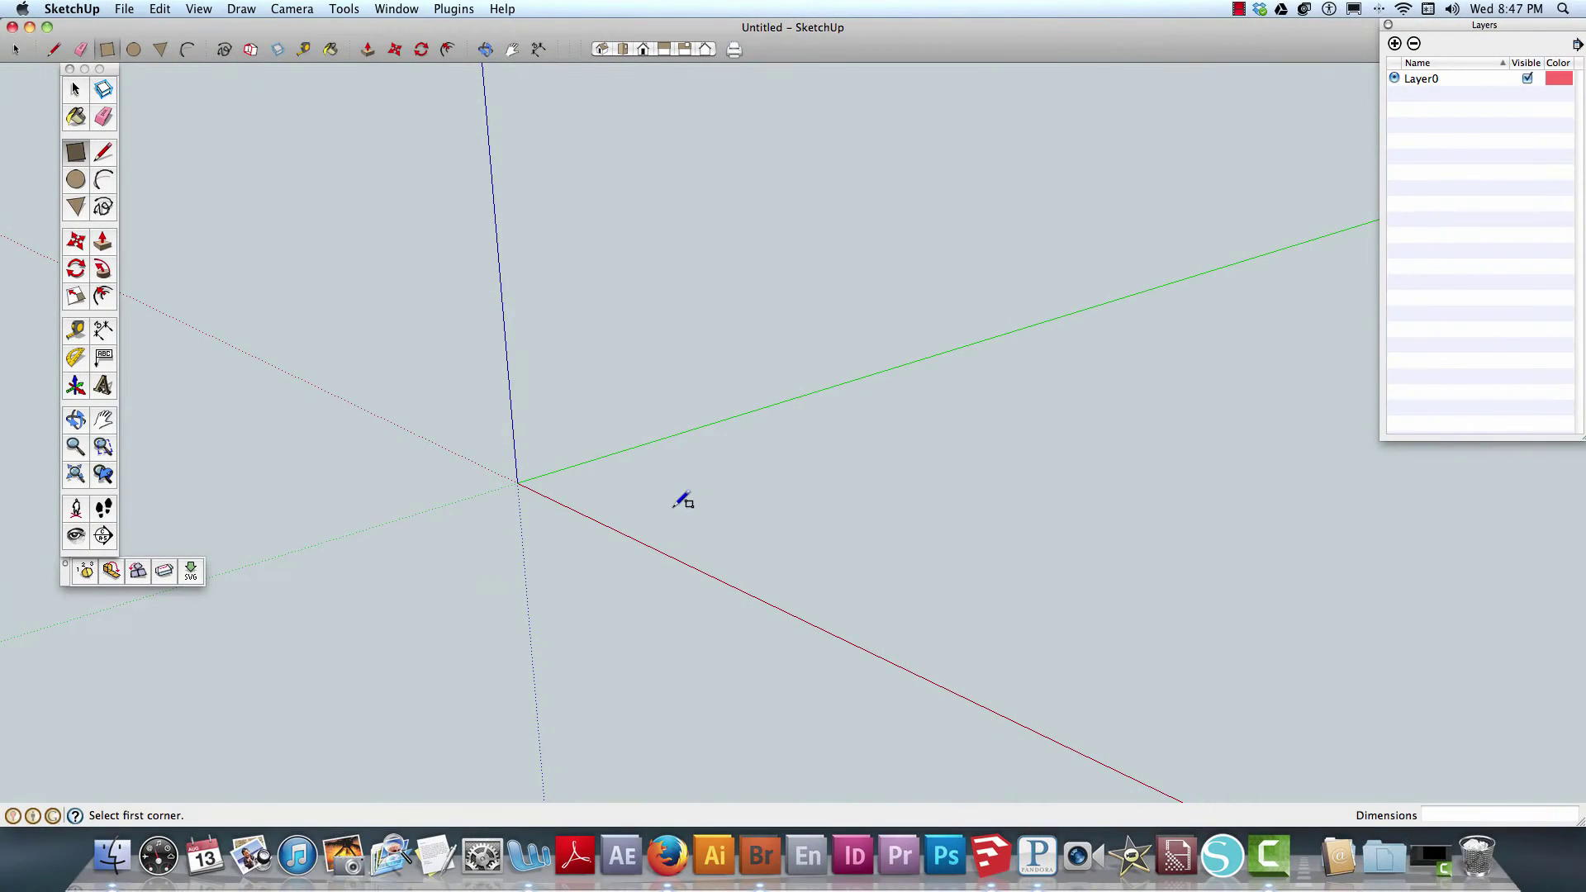
- Draw a 5" x 5" square face with the Rectangle tool, starting at the axes origin
left_click(518, 481)
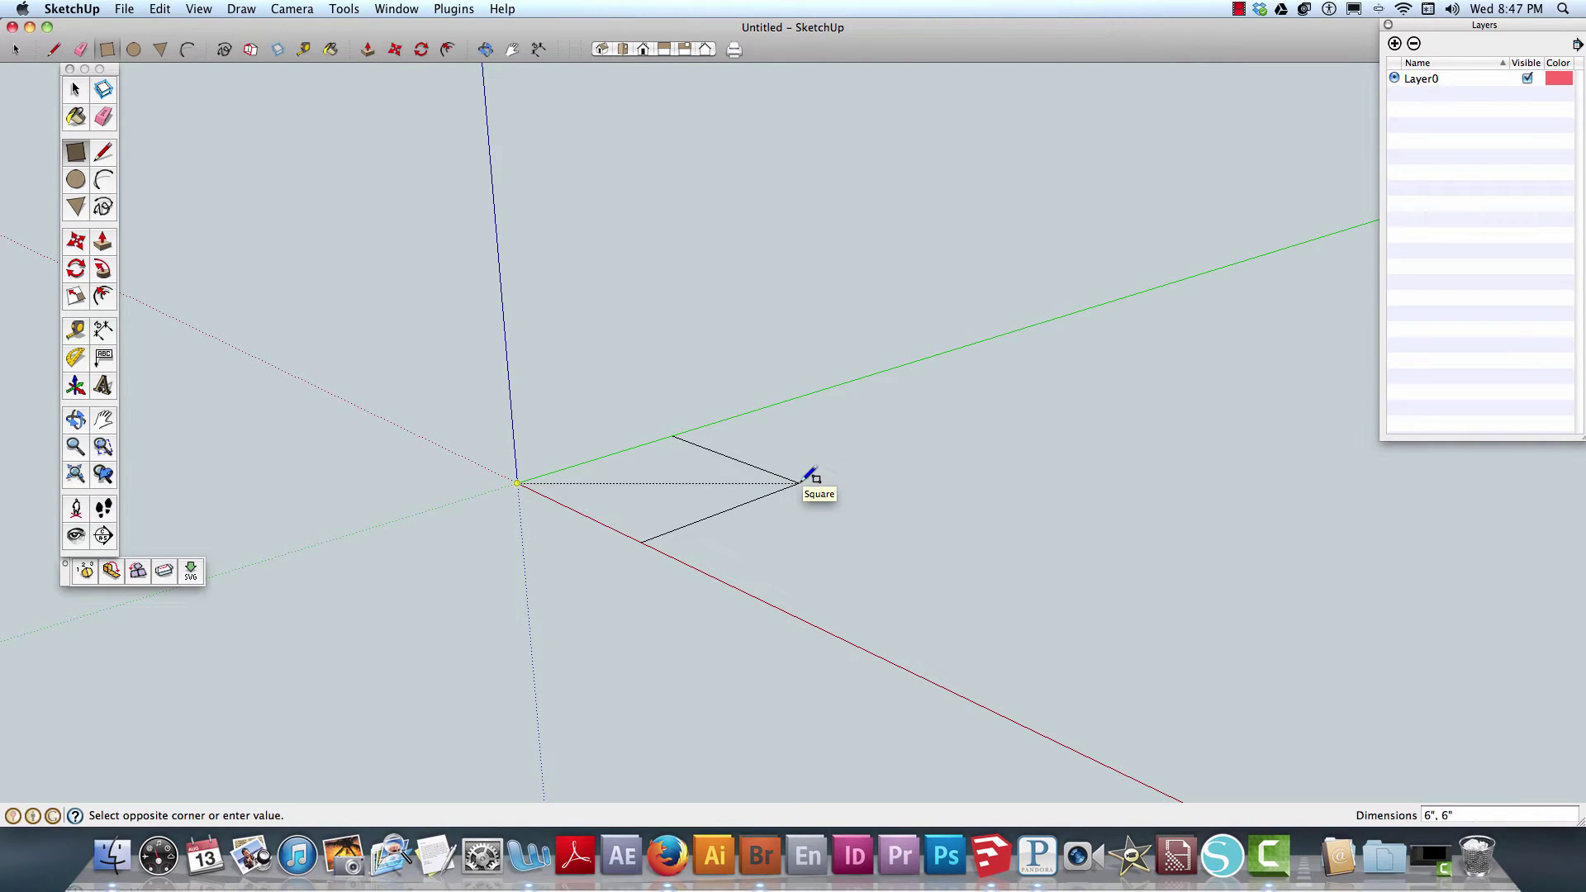
key("Return")
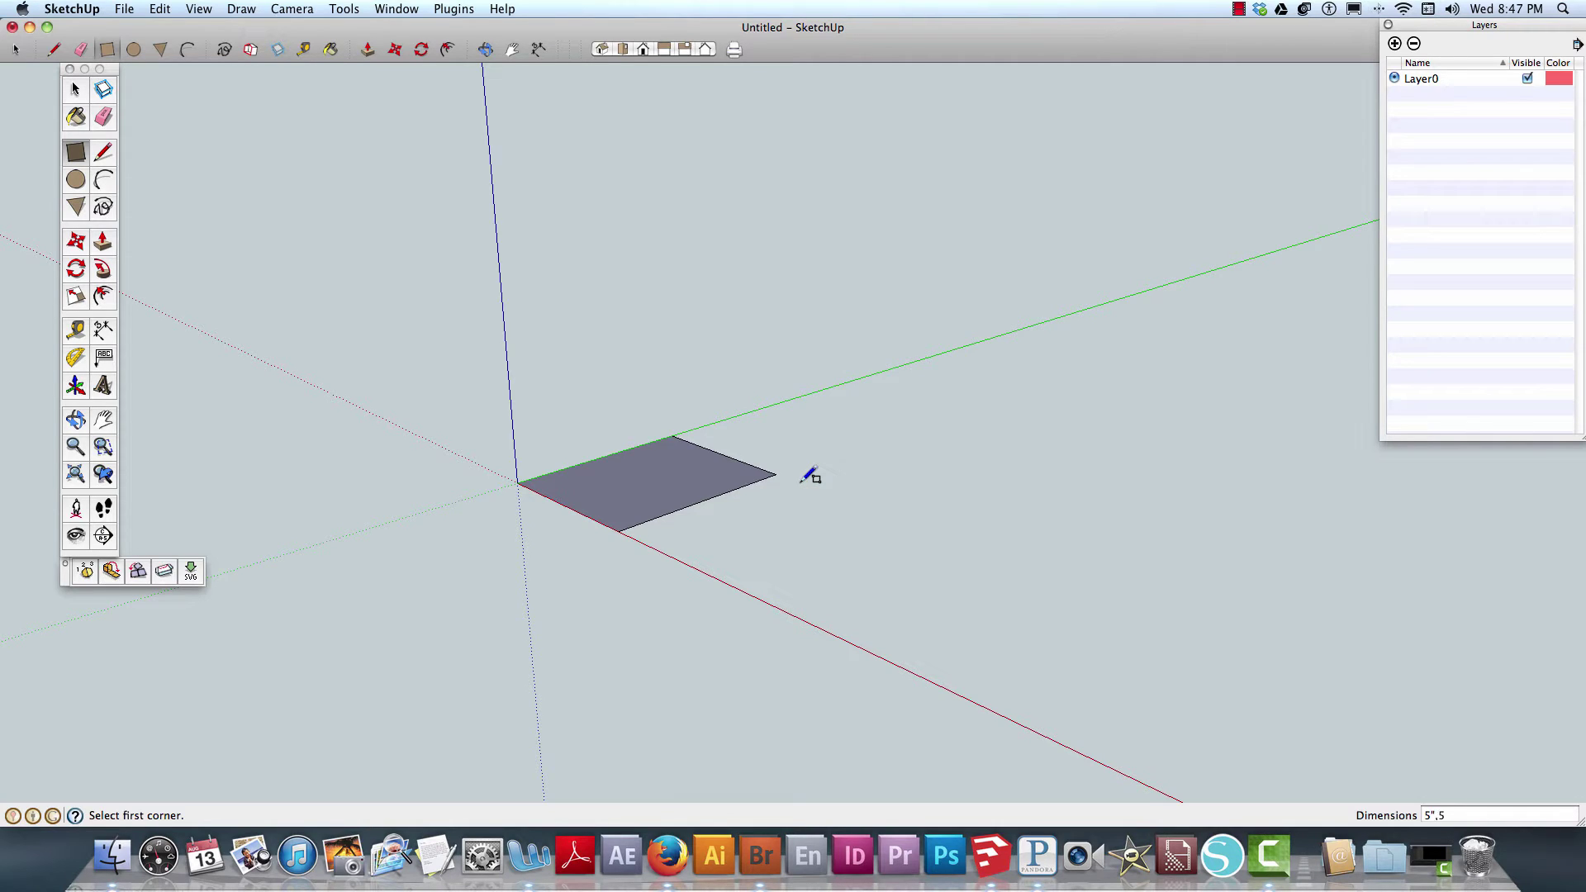
key("Return")
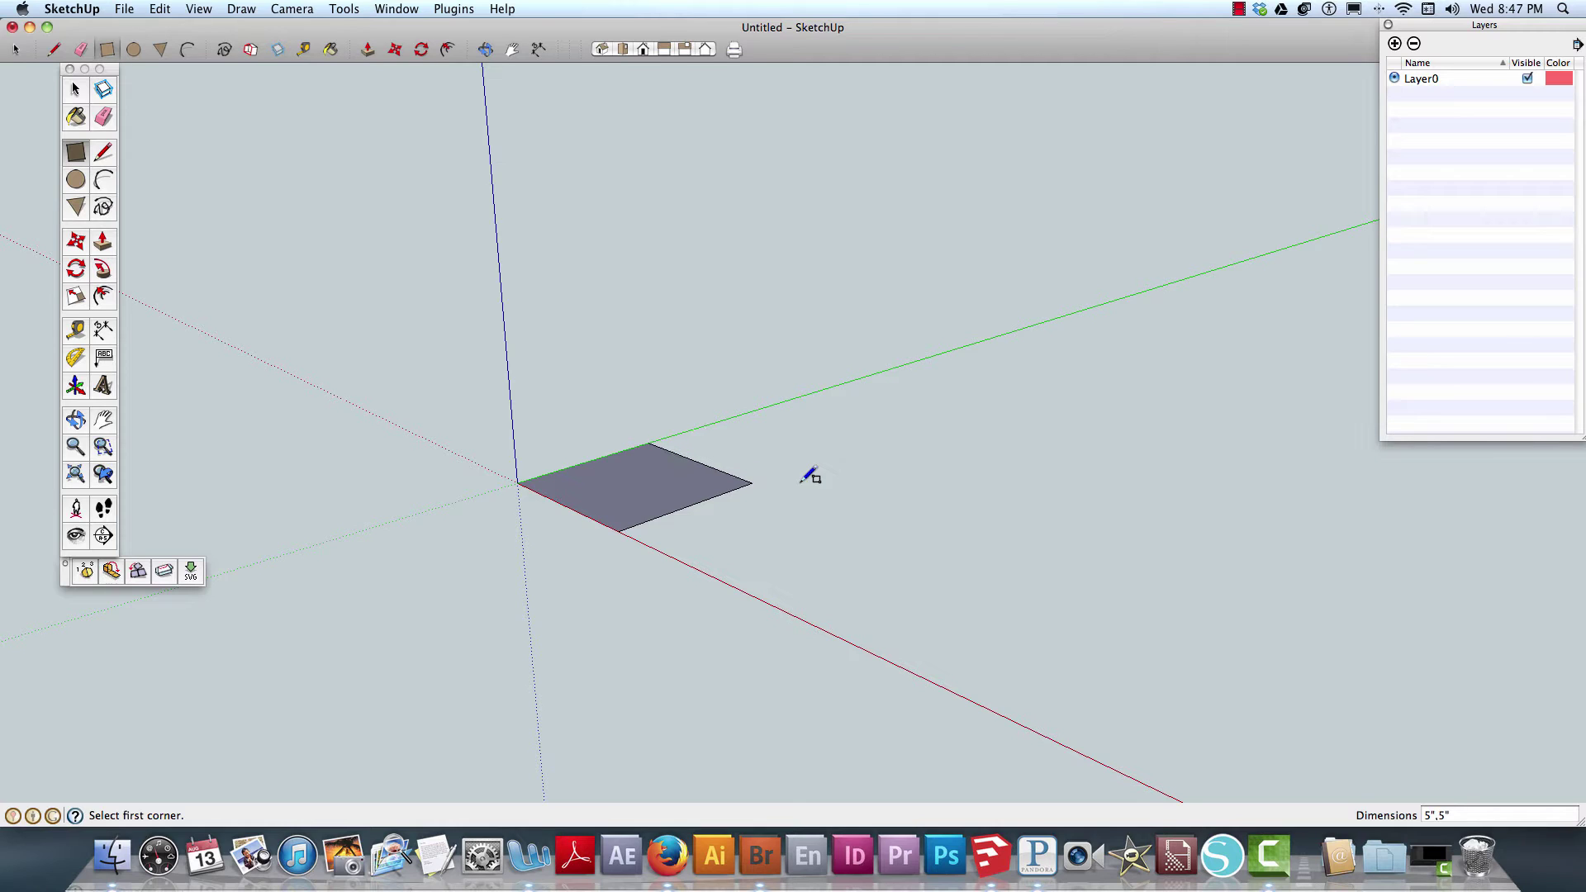
- Push/pull the square face up 5 inches into a cube
left_click(76, 89)
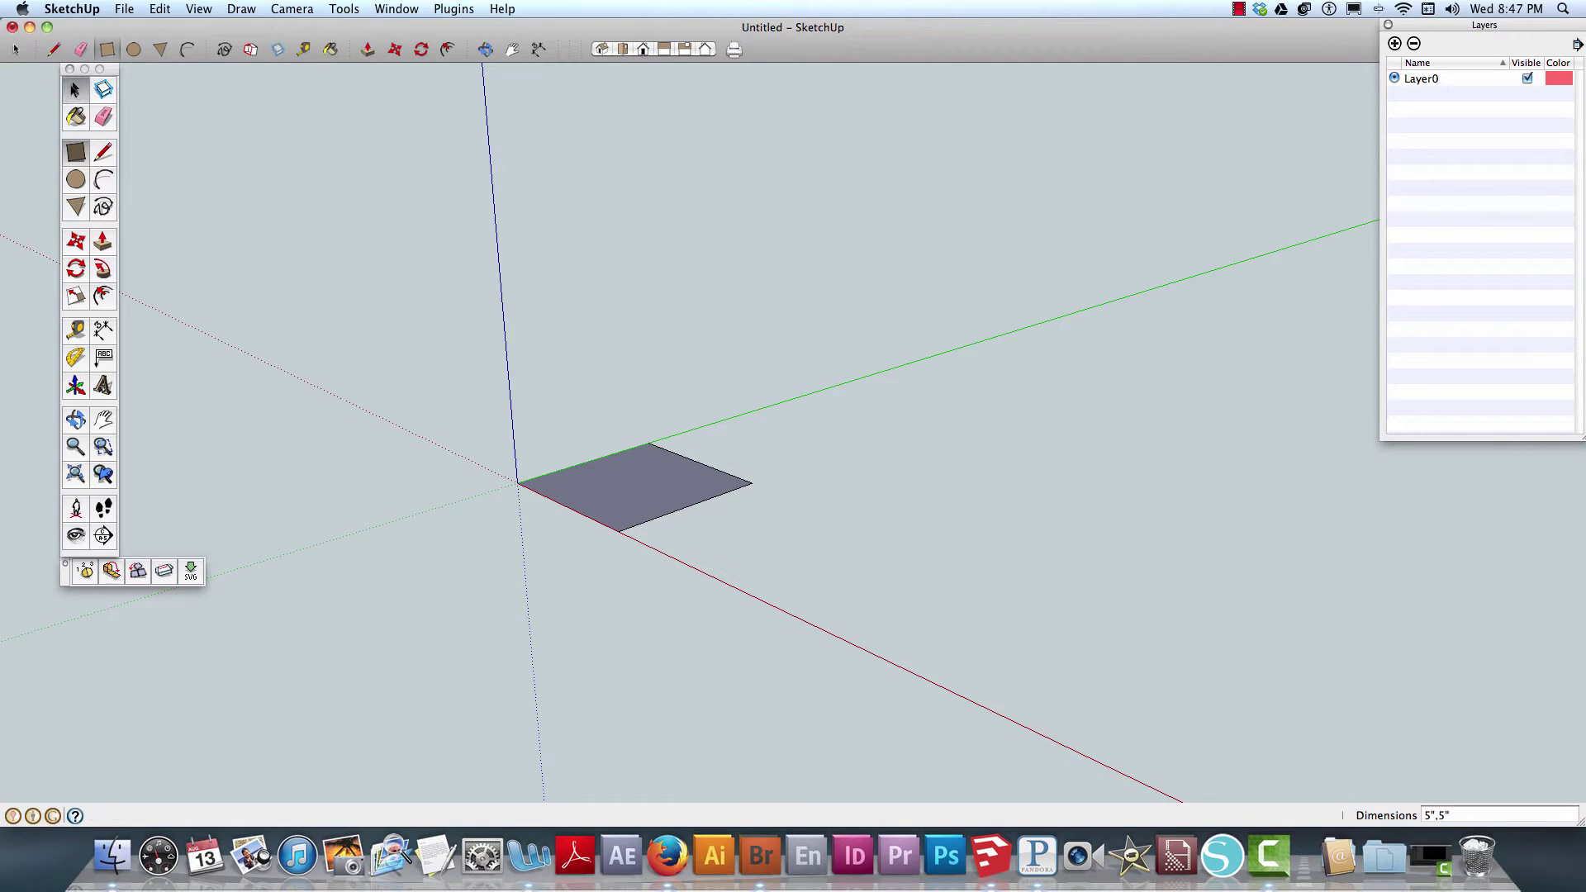
left_click(98, 241)
left_click(655, 463)
type("5")
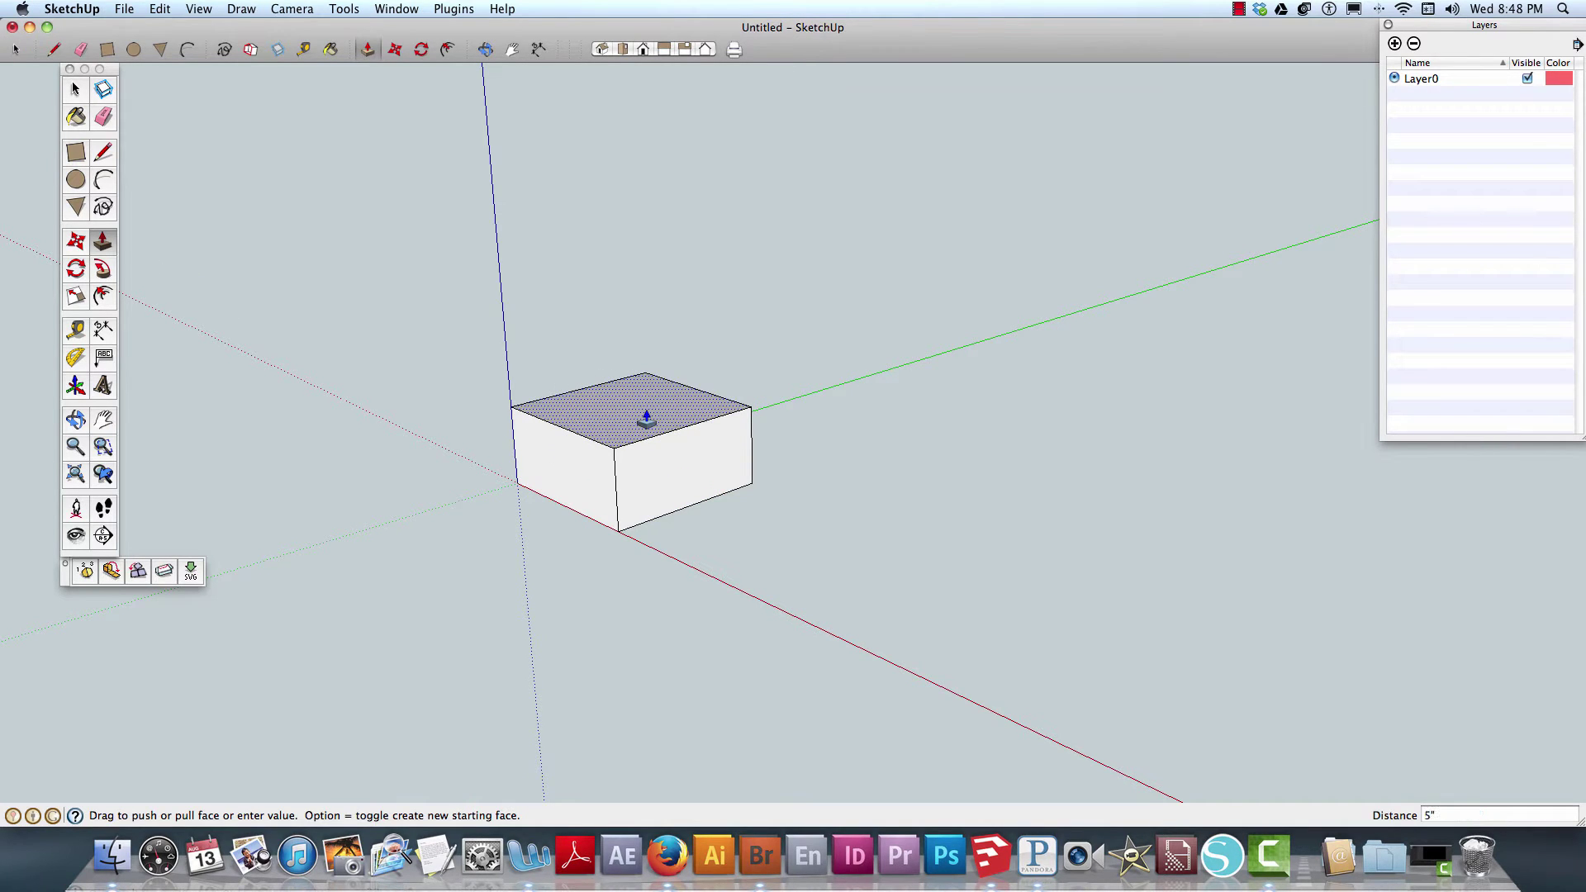
key("Return")
- Orbit, zoom and pan to a large three-quarter view of the cube
middle_click_drag(951, 427, 913, 445)
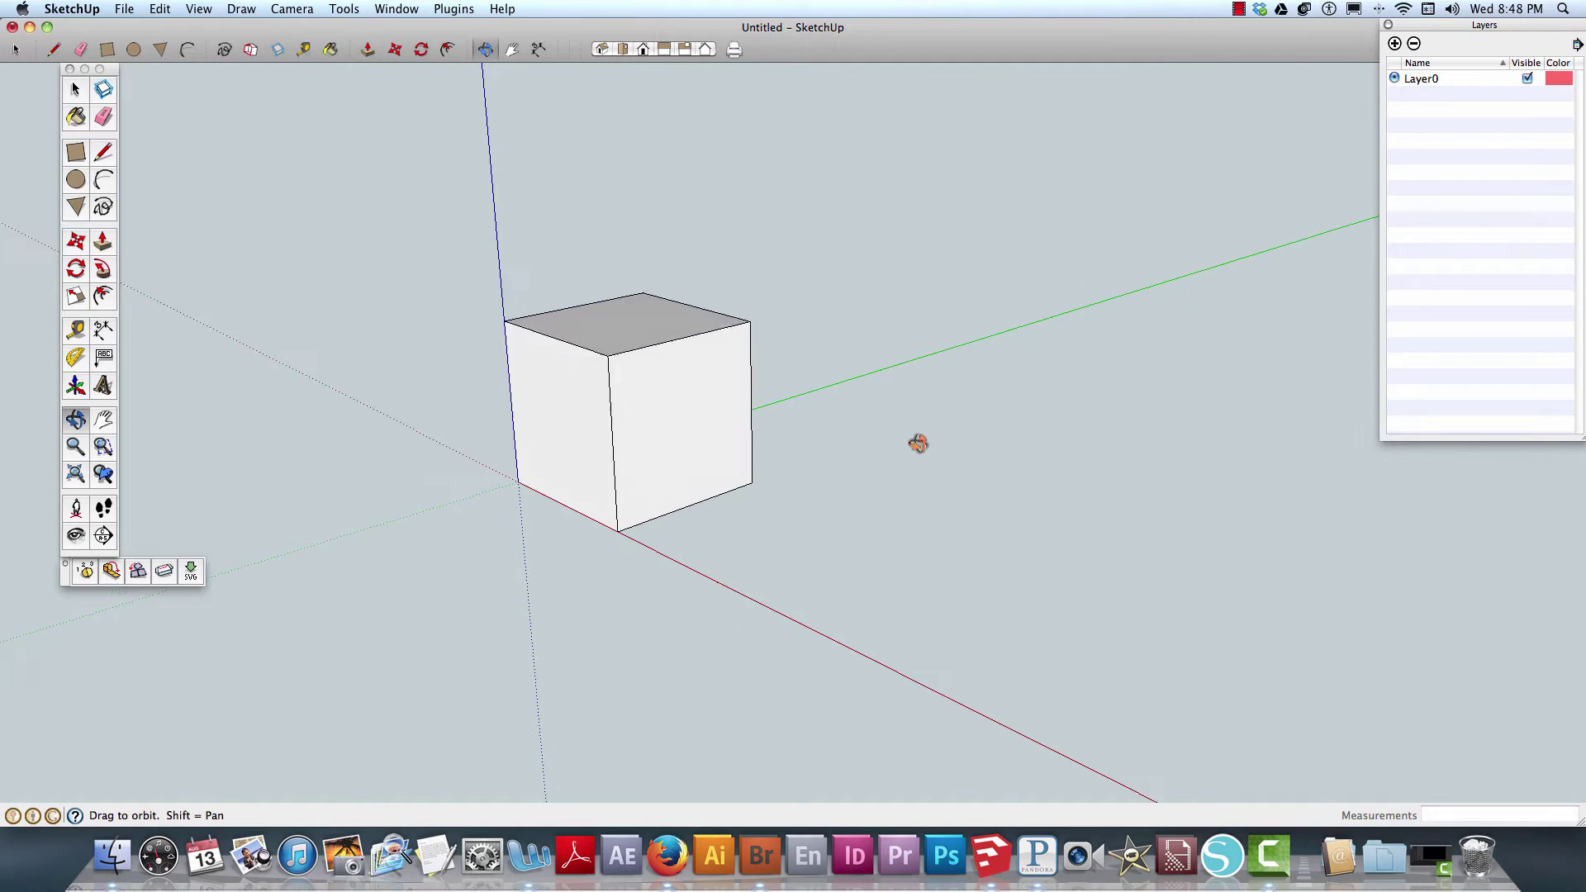
left_click_drag(913, 446, 645, 346)
key("p")
middle_click_drag(460, 414, 939, 513)
scroll(945, 531, "up", 5)
scroll(1033, 531, "up", 2)
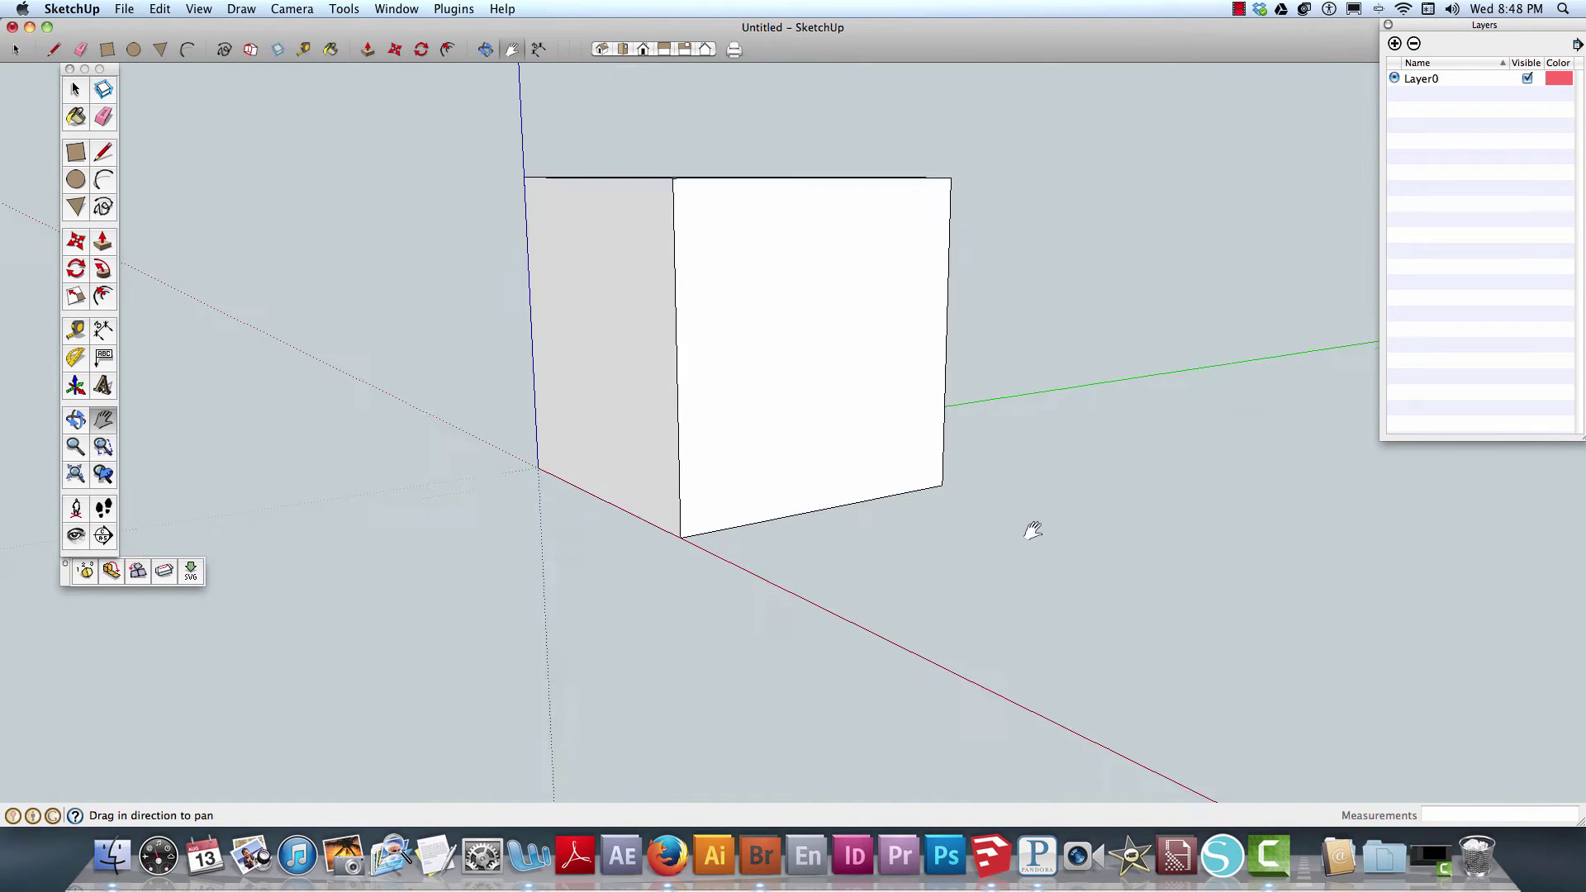
scroll(1033, 531, "up", 1)
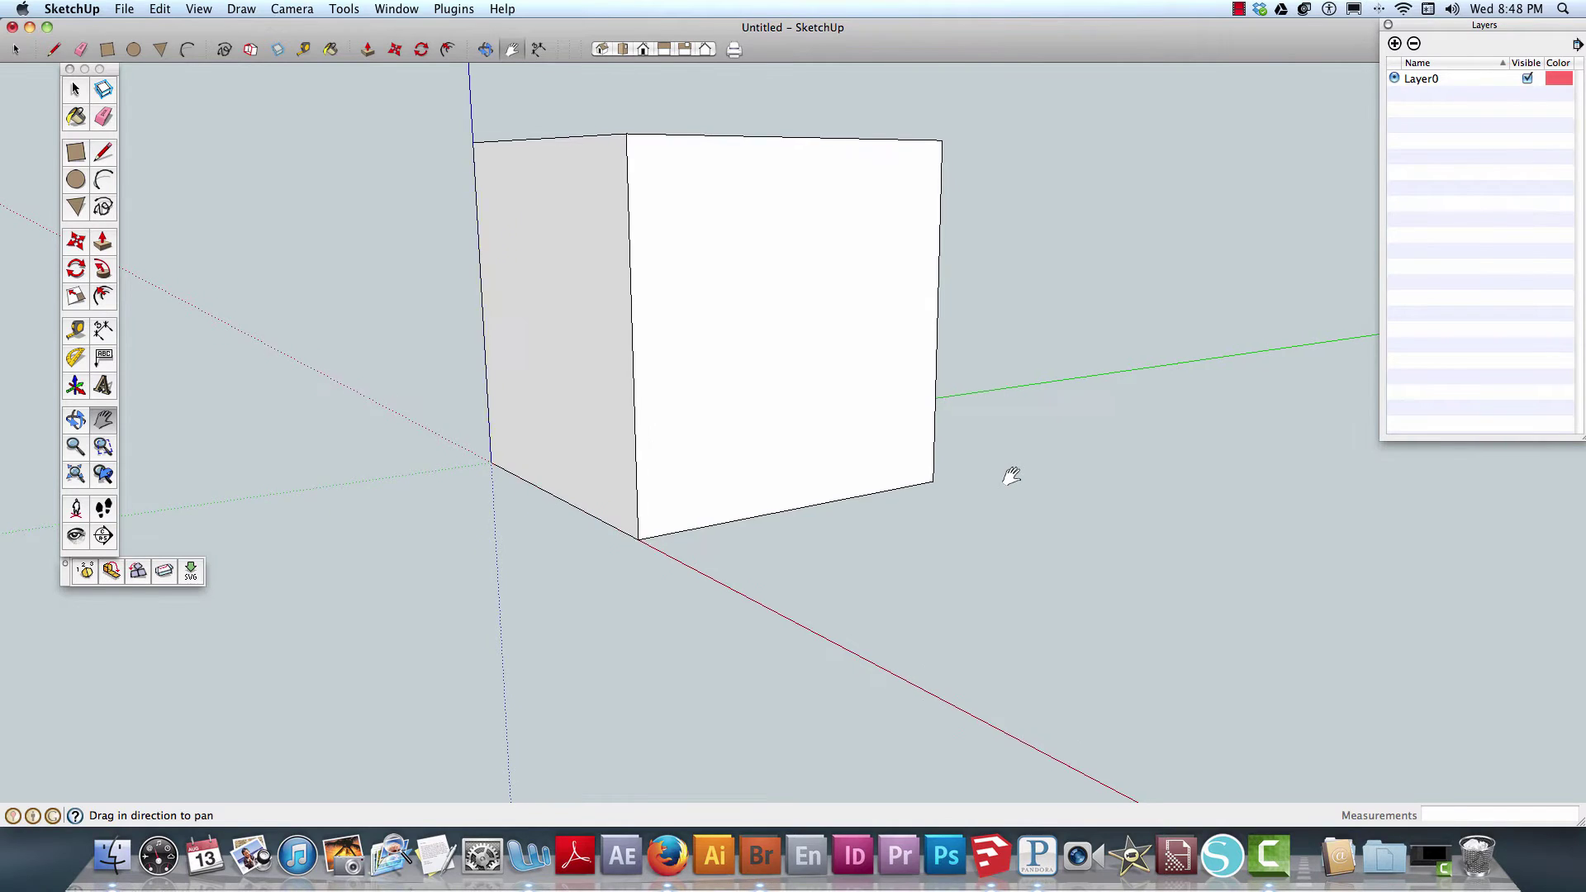
middle_click_drag(1011, 476, 884, 550, "shift")
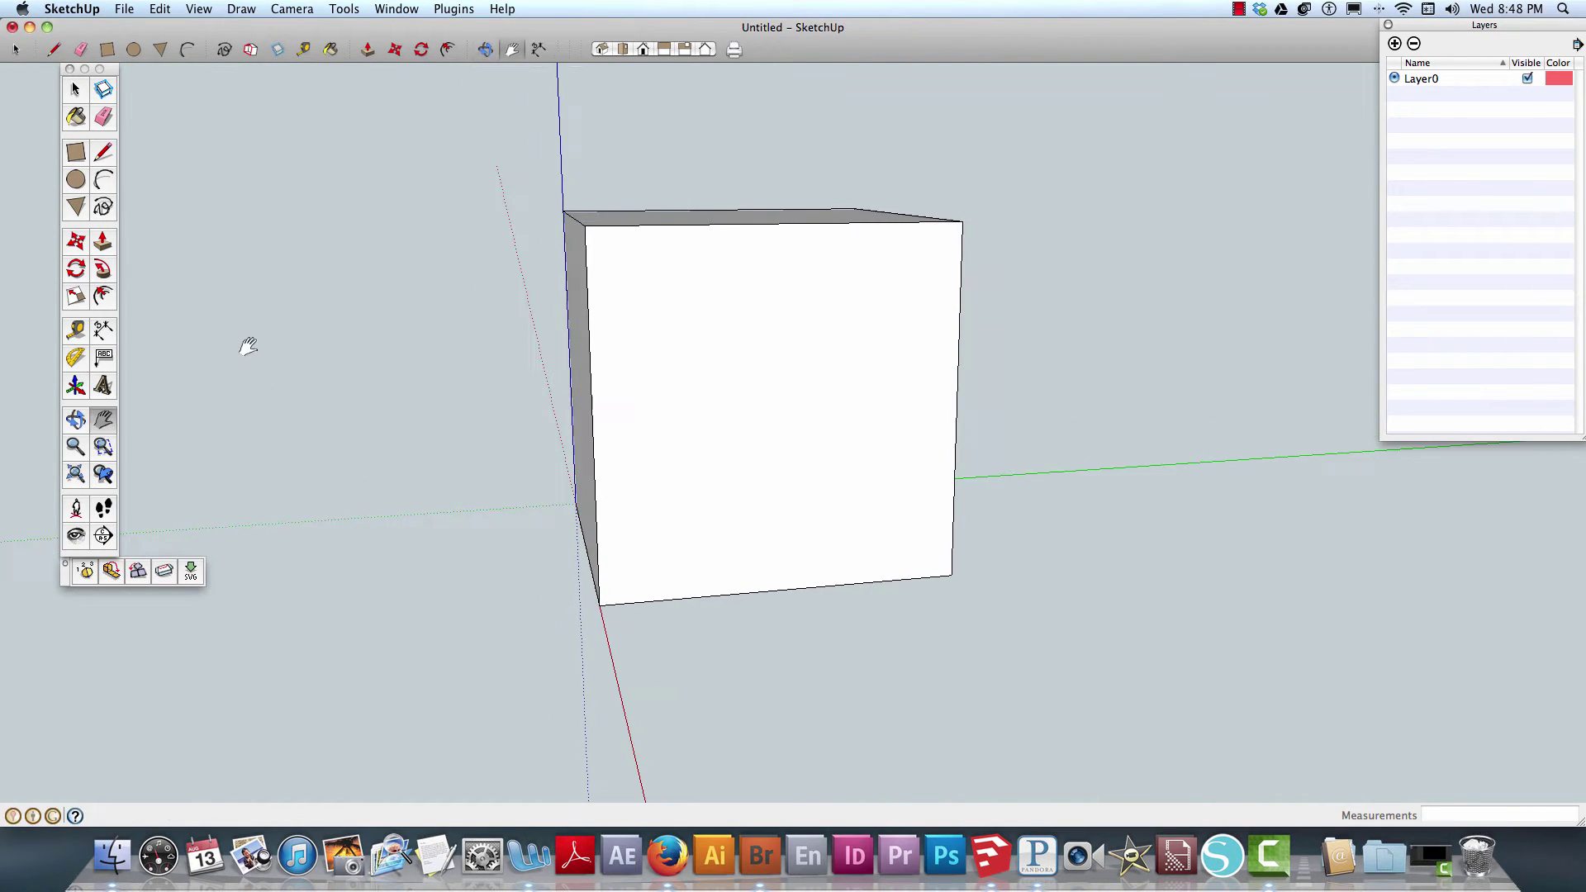
- Place a guide 0.875" below the cube's top edge on the front face
left_click(75, 331)
left_click(781, 214)
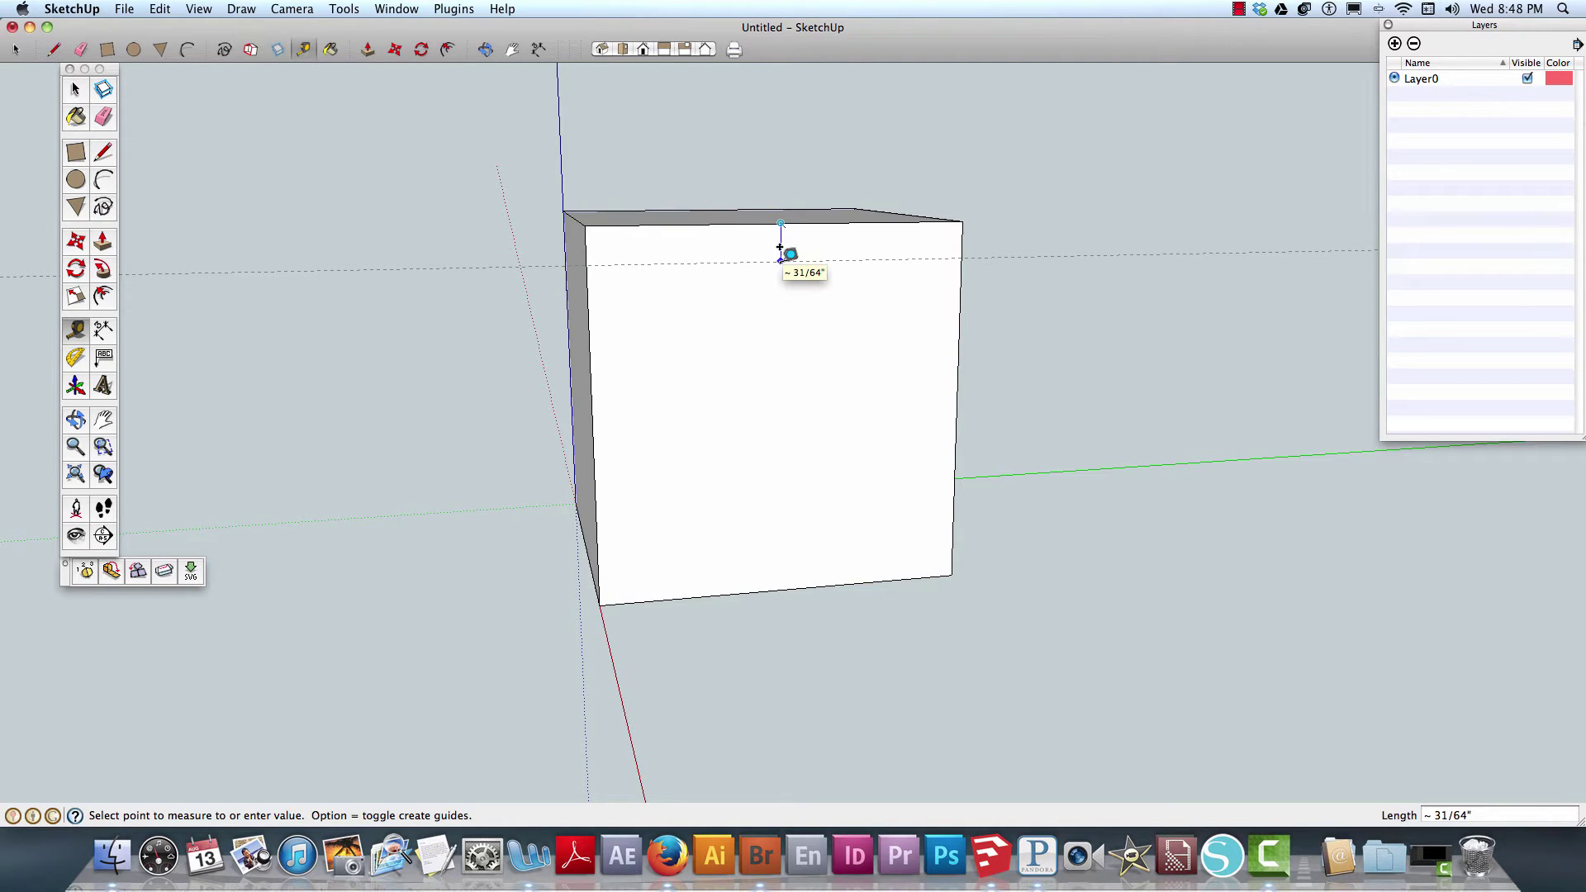
type(".1")
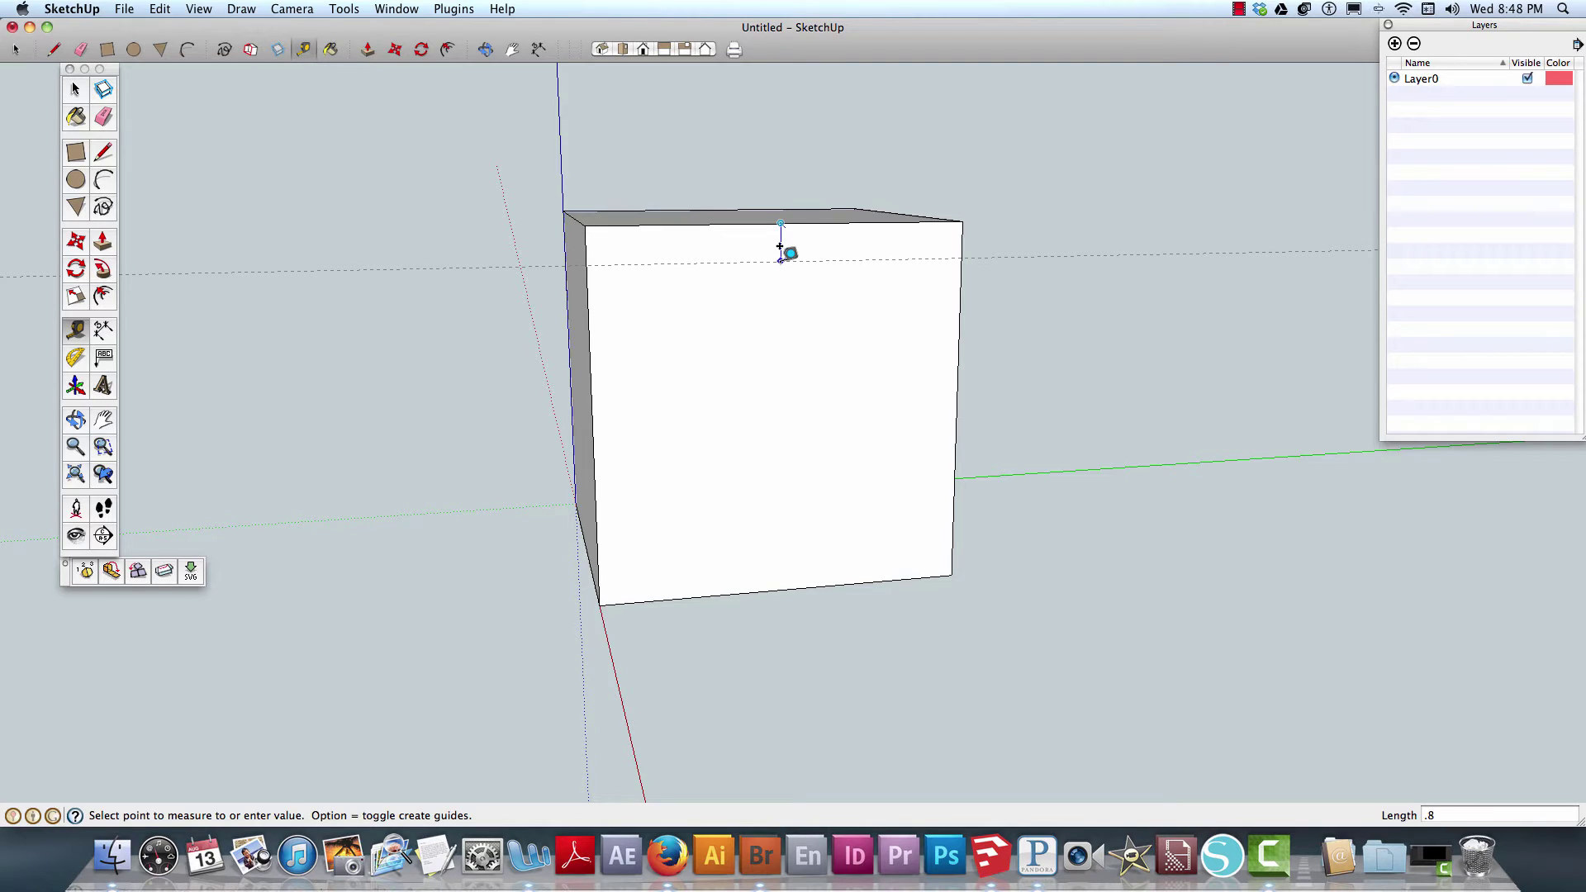
key("Return")
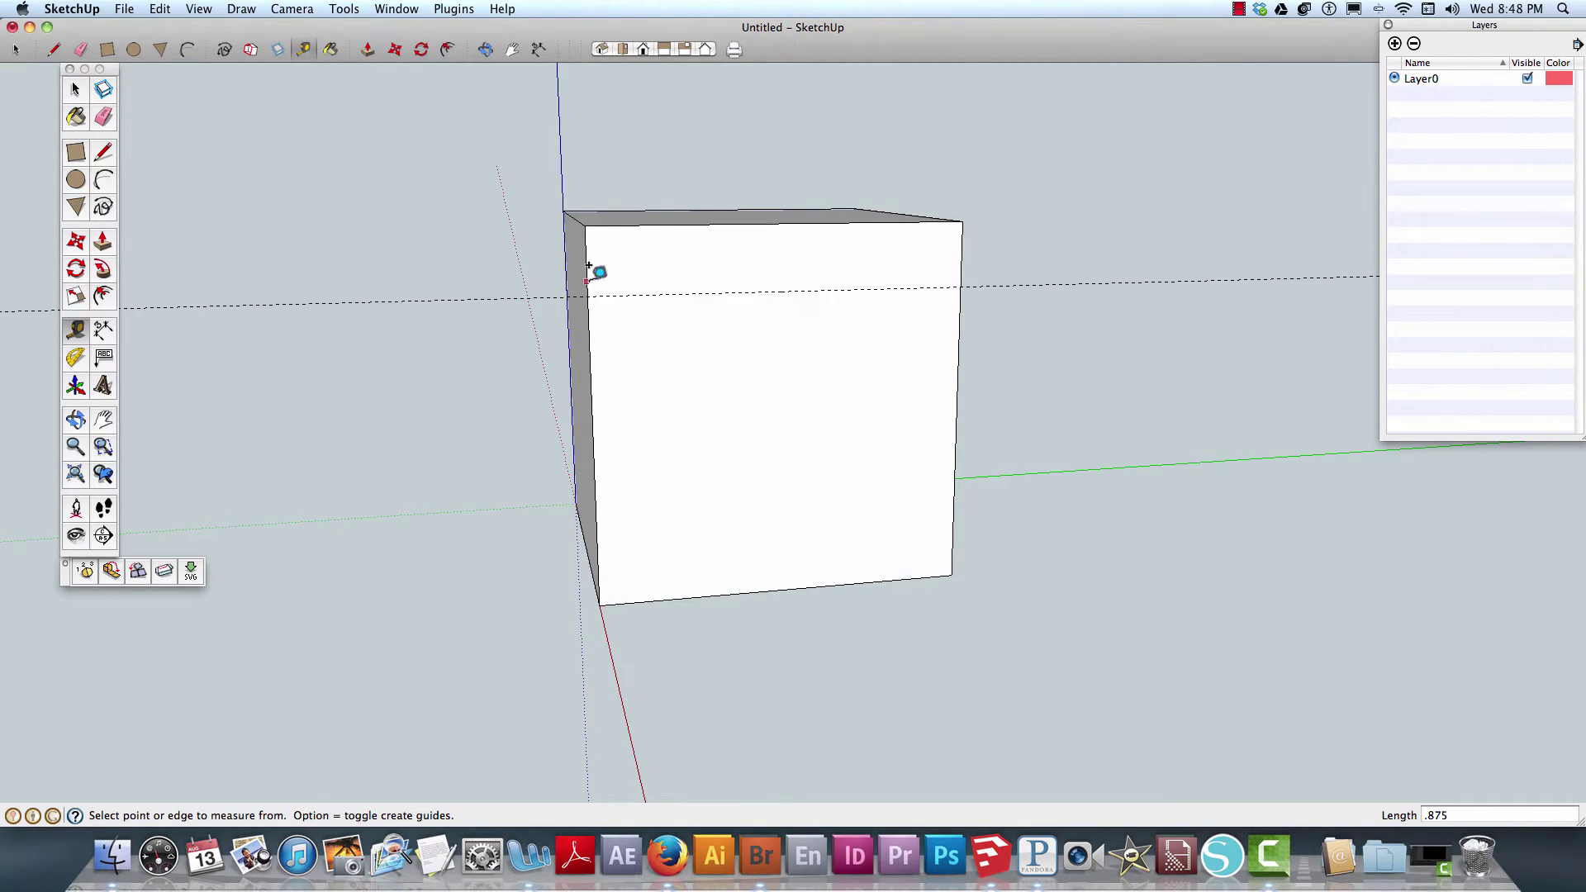
middle_click_drag(593, 312, 503, 315)
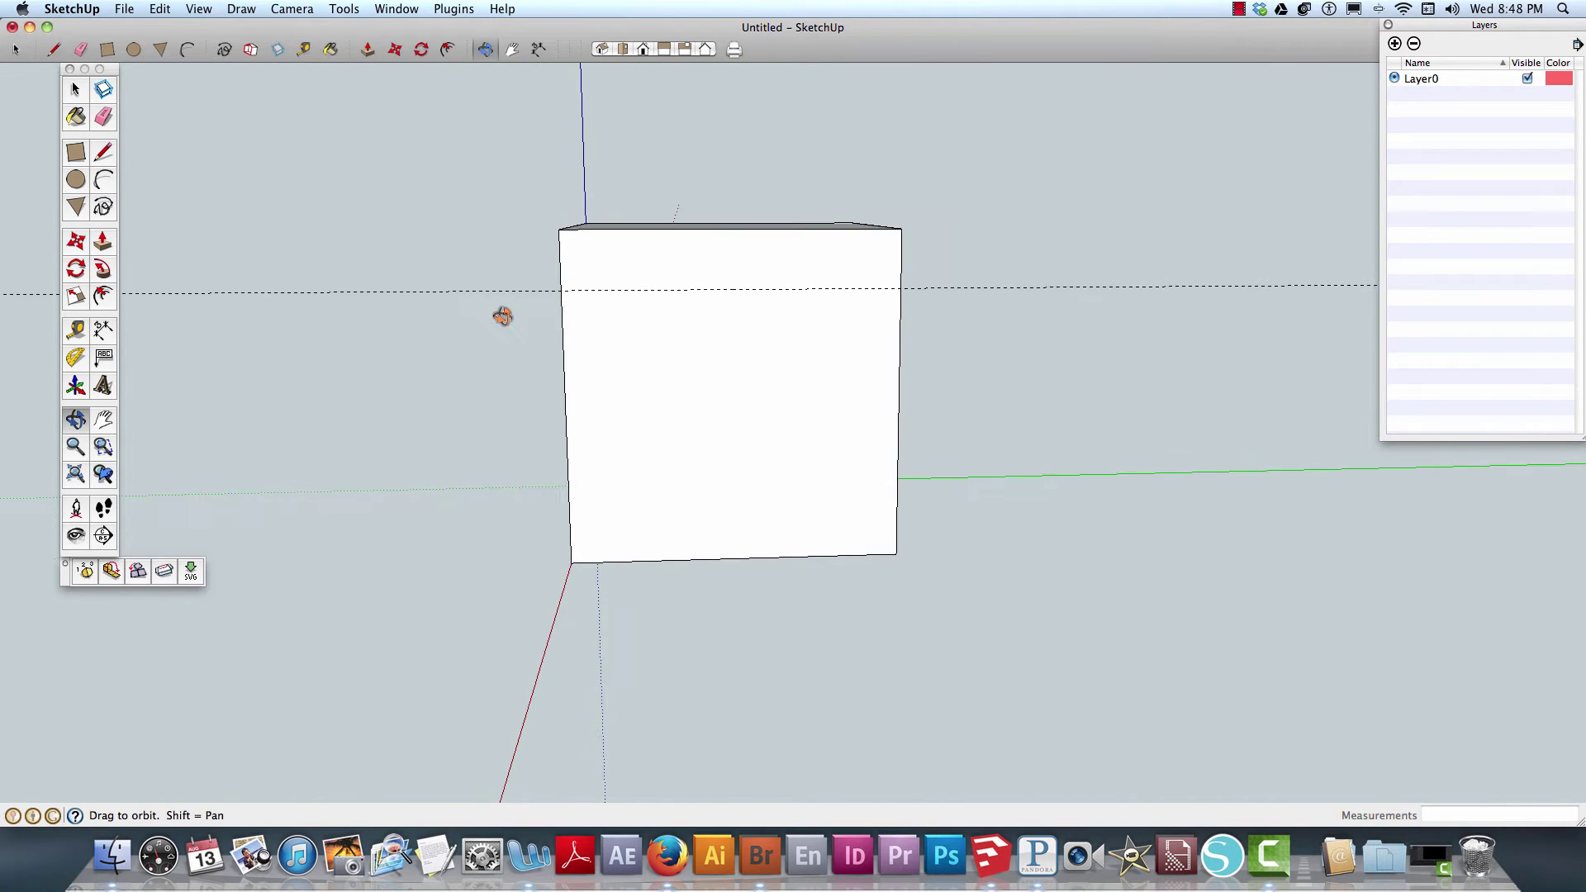
- Add guides 0.187" in from the left and right edges of the front face
left_click(564, 293)
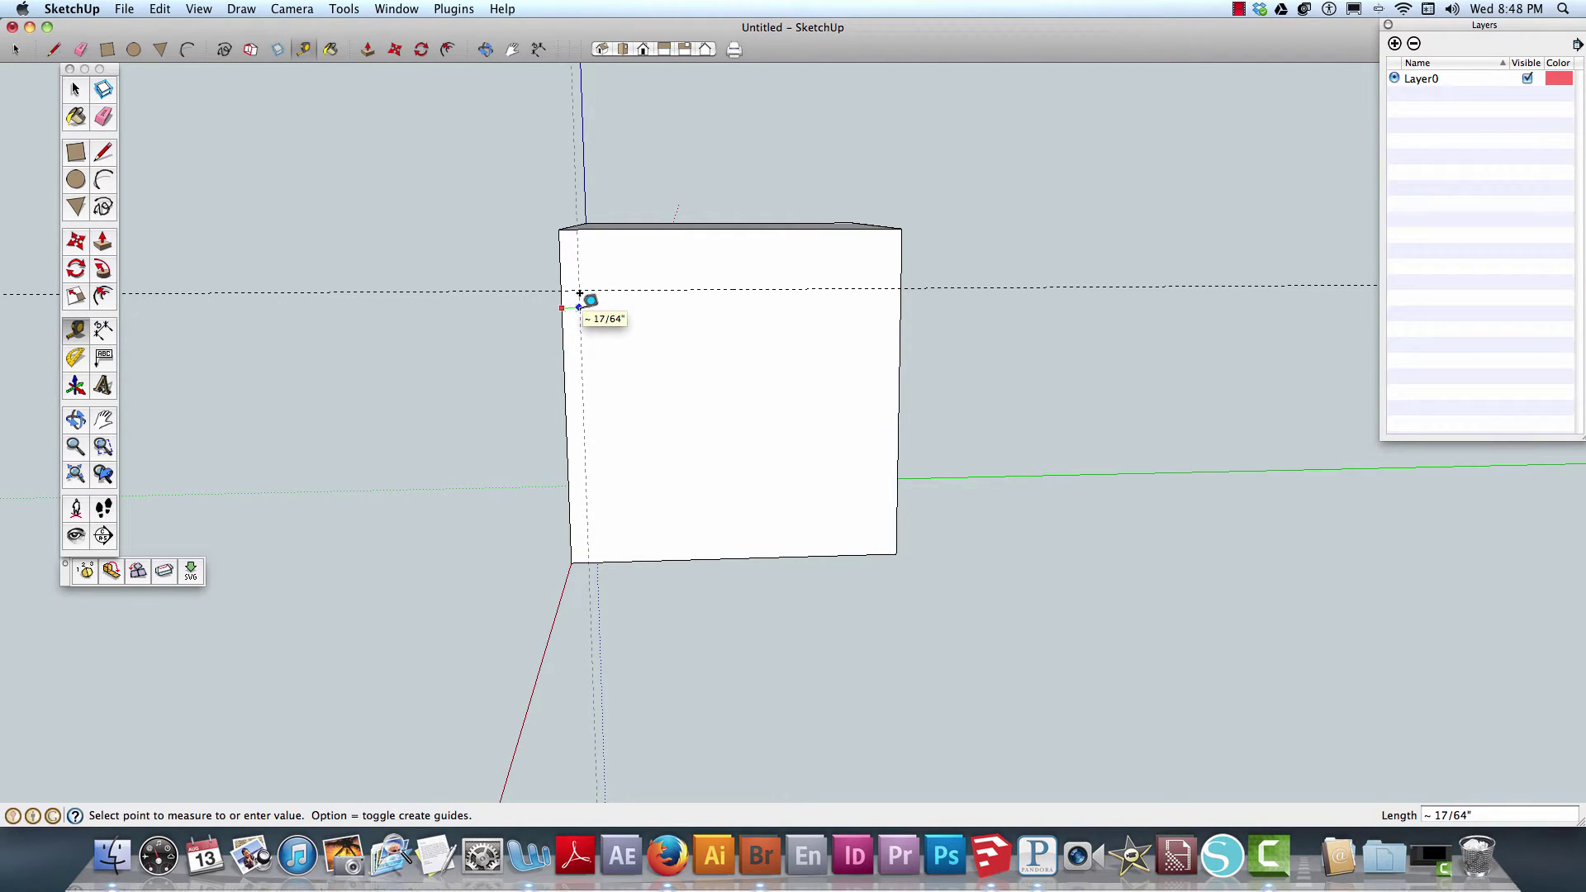
type(".187")
key("Return")
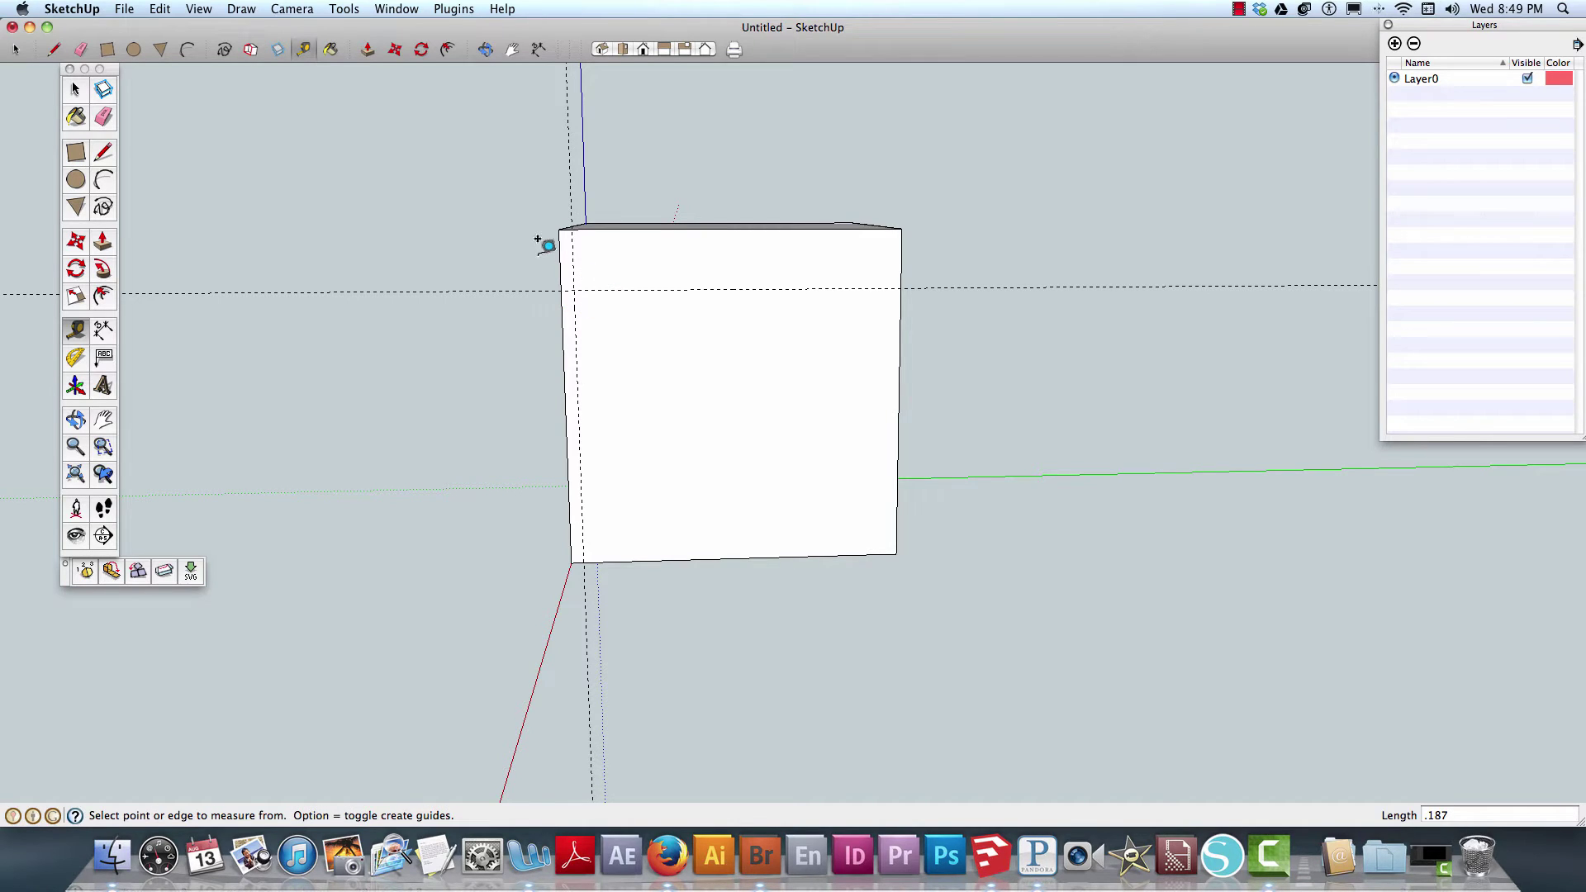
left_click(899, 262)
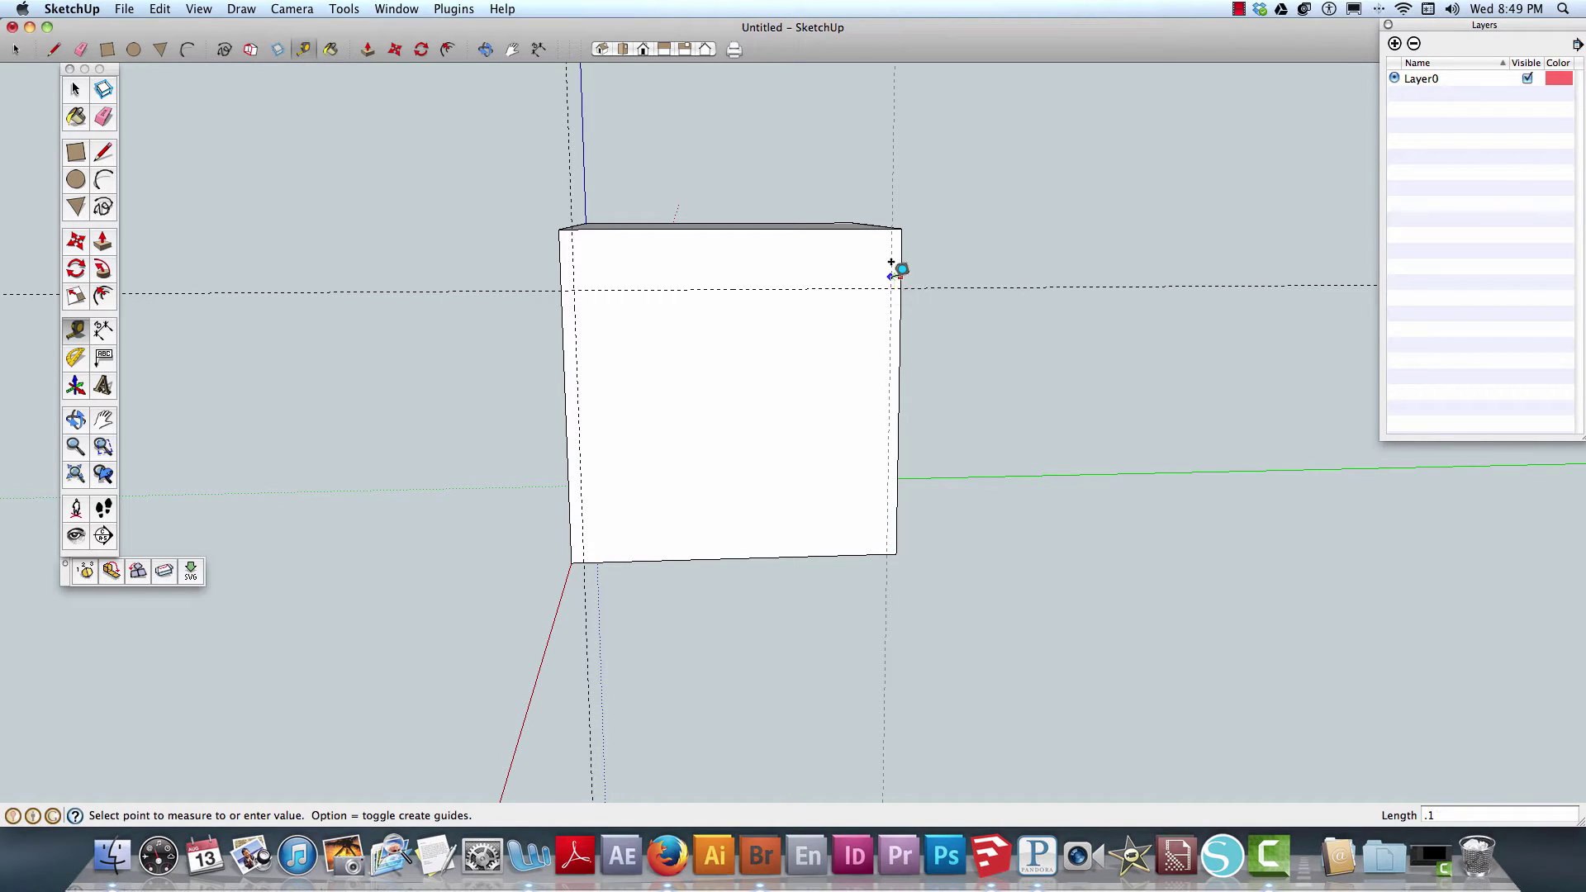
key("Return")
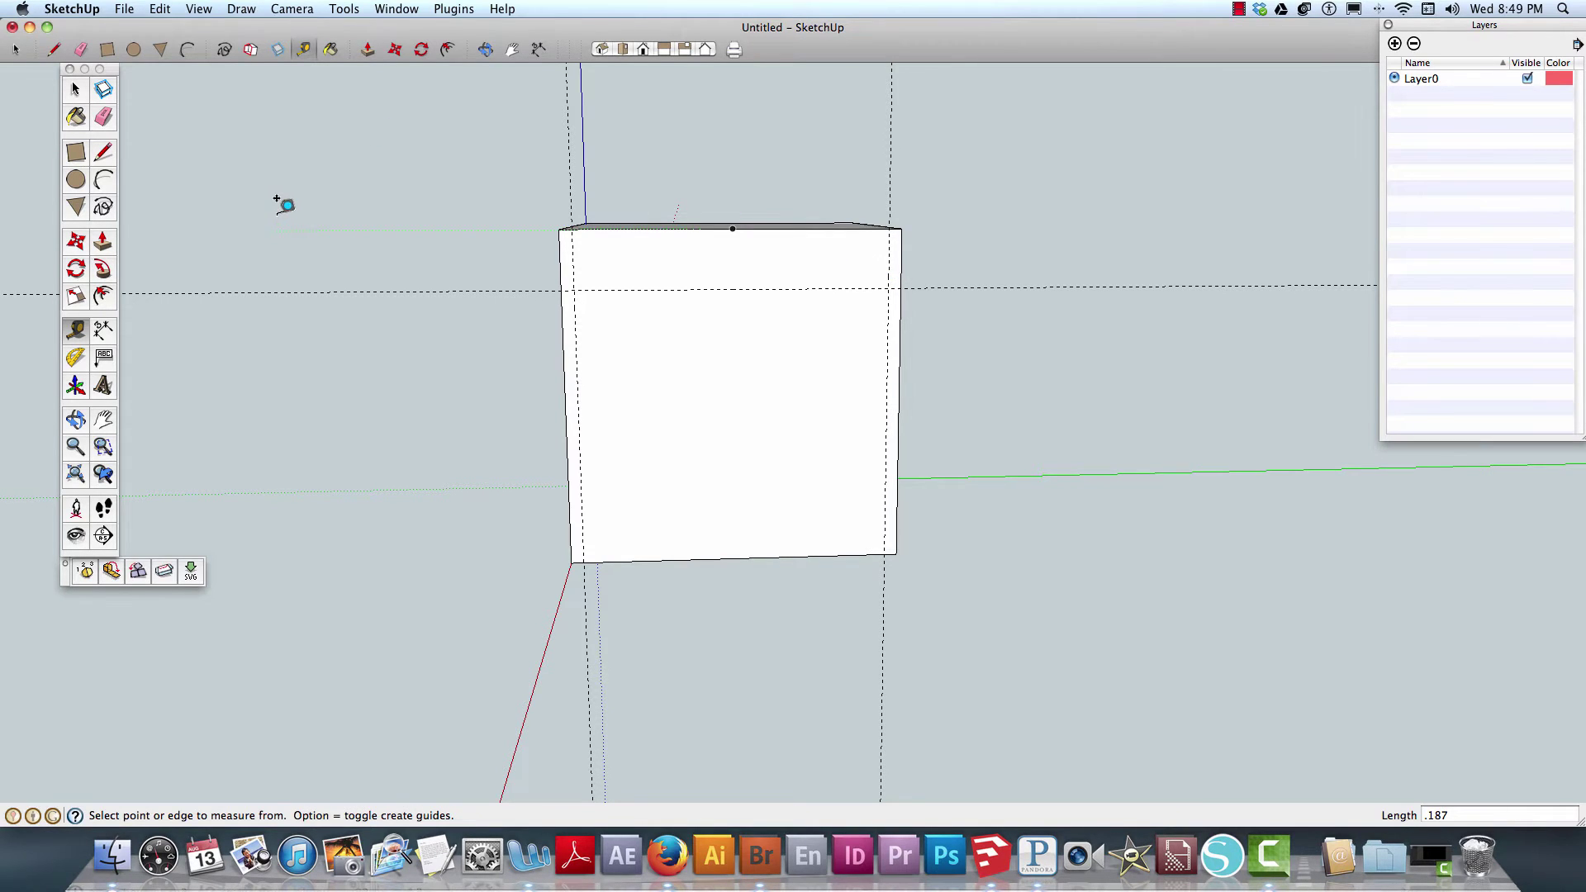
middle_click_drag(284, 203, 329, 347)
scroll(330, 347, "up", 2)
scroll(330, 347, "up", 1)
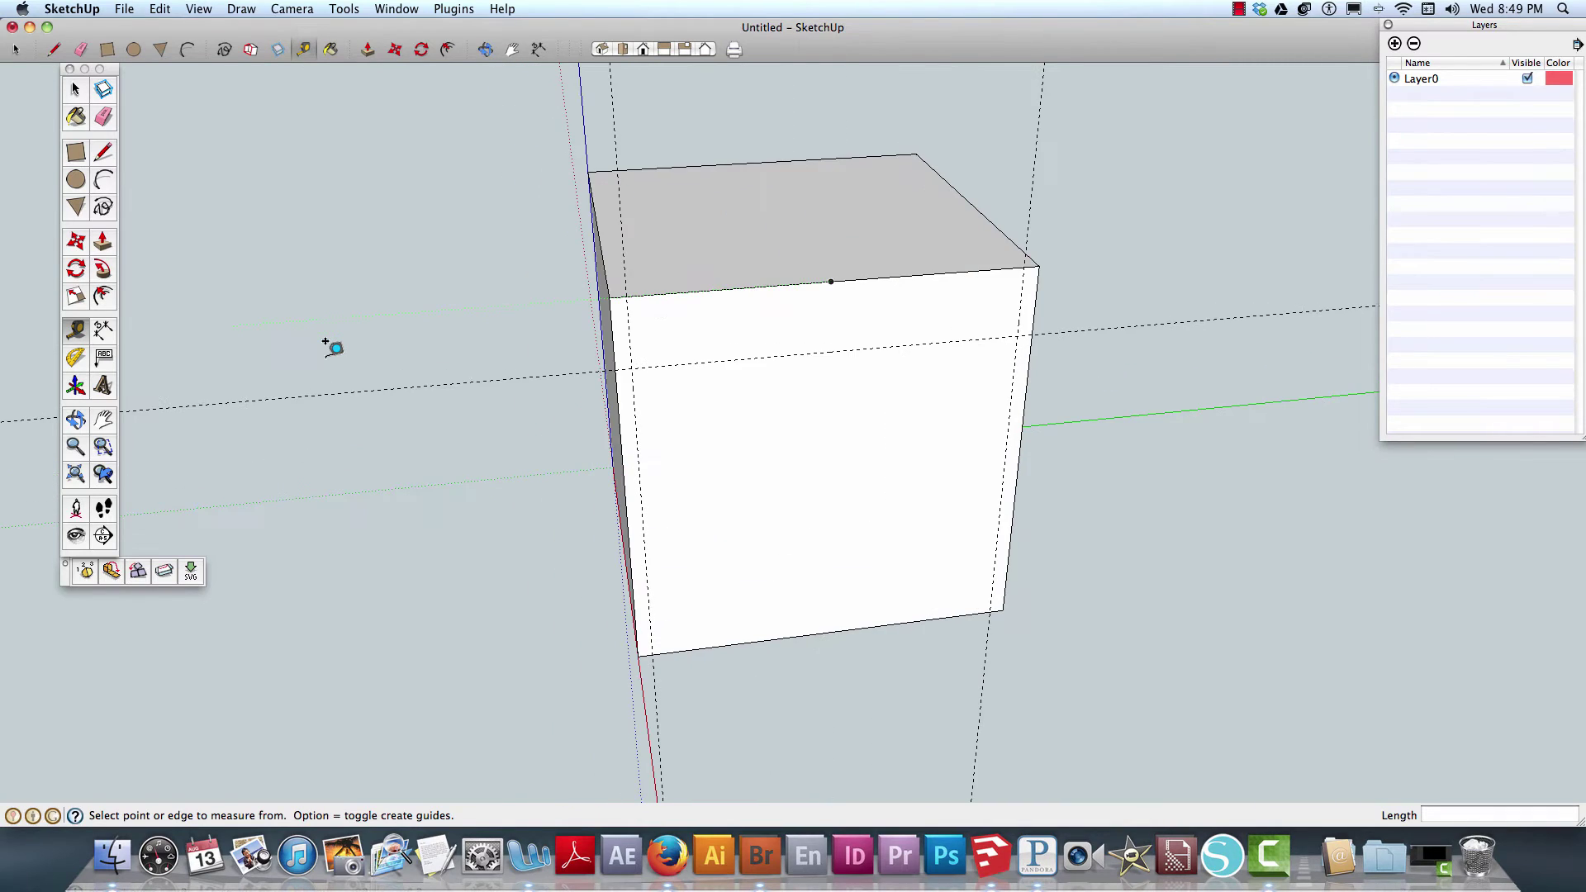
left_click(76, 87)
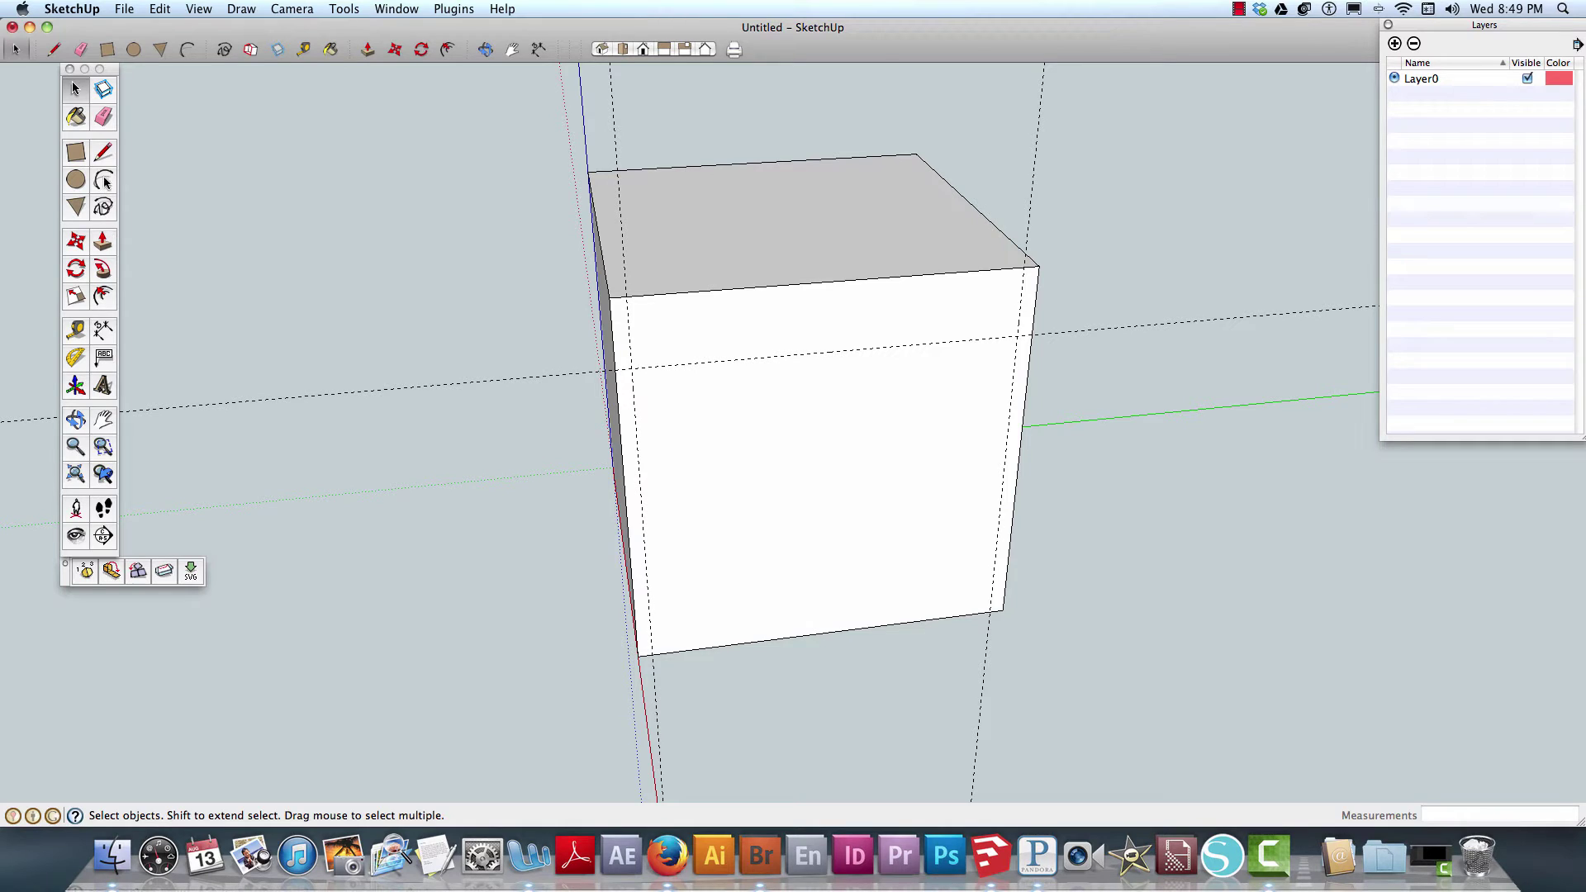
- Draw the tapered flap outline from the top corners down to the guide intersections and across
left_click(102, 152)
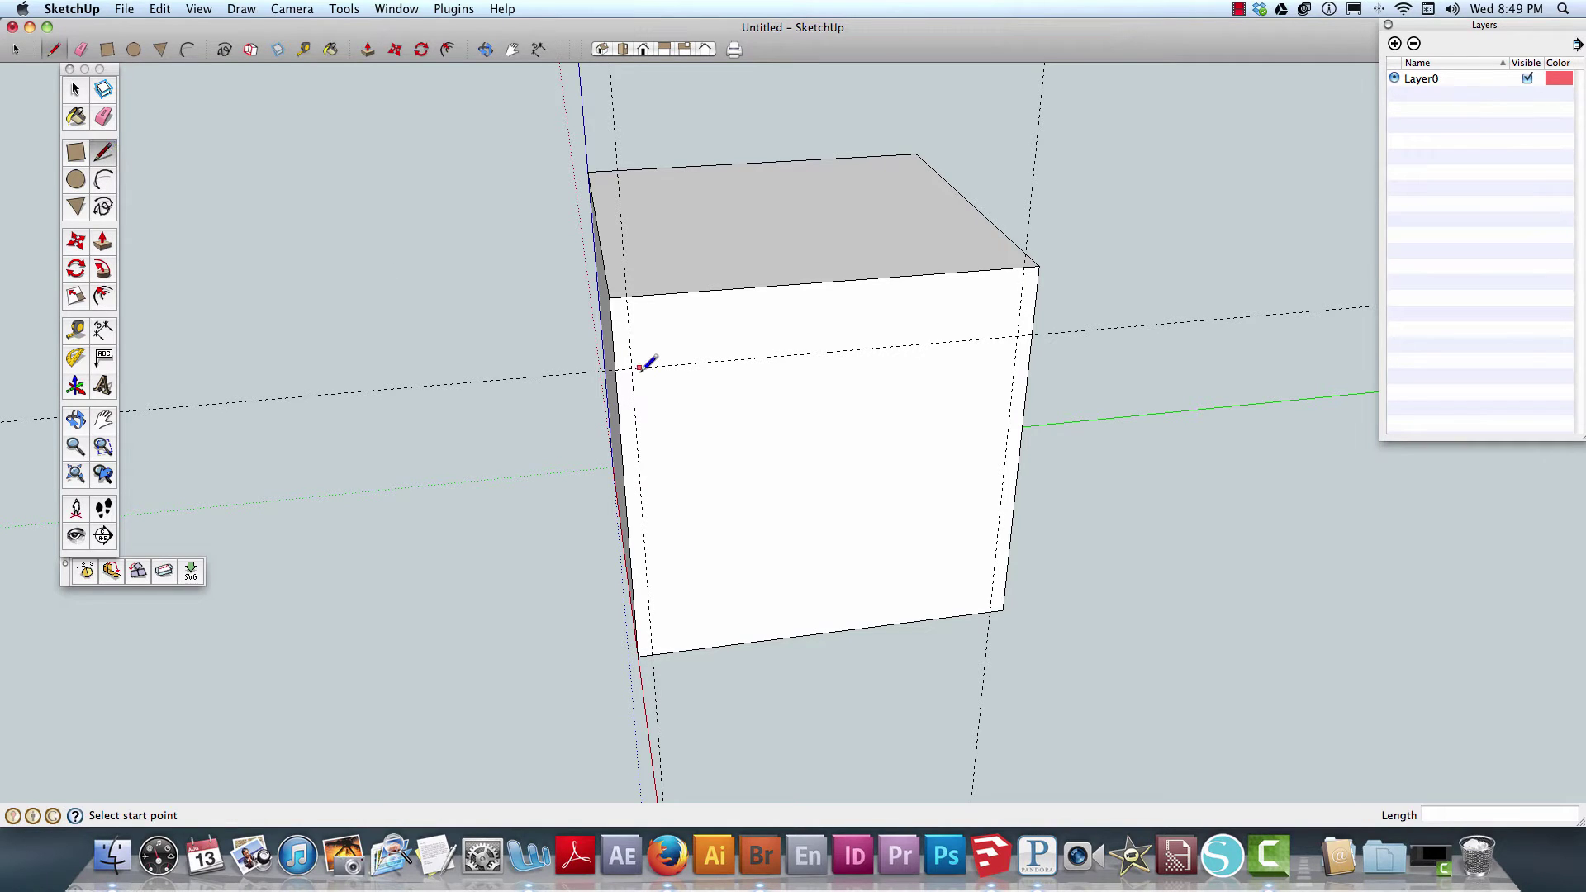
left_click(608, 297)
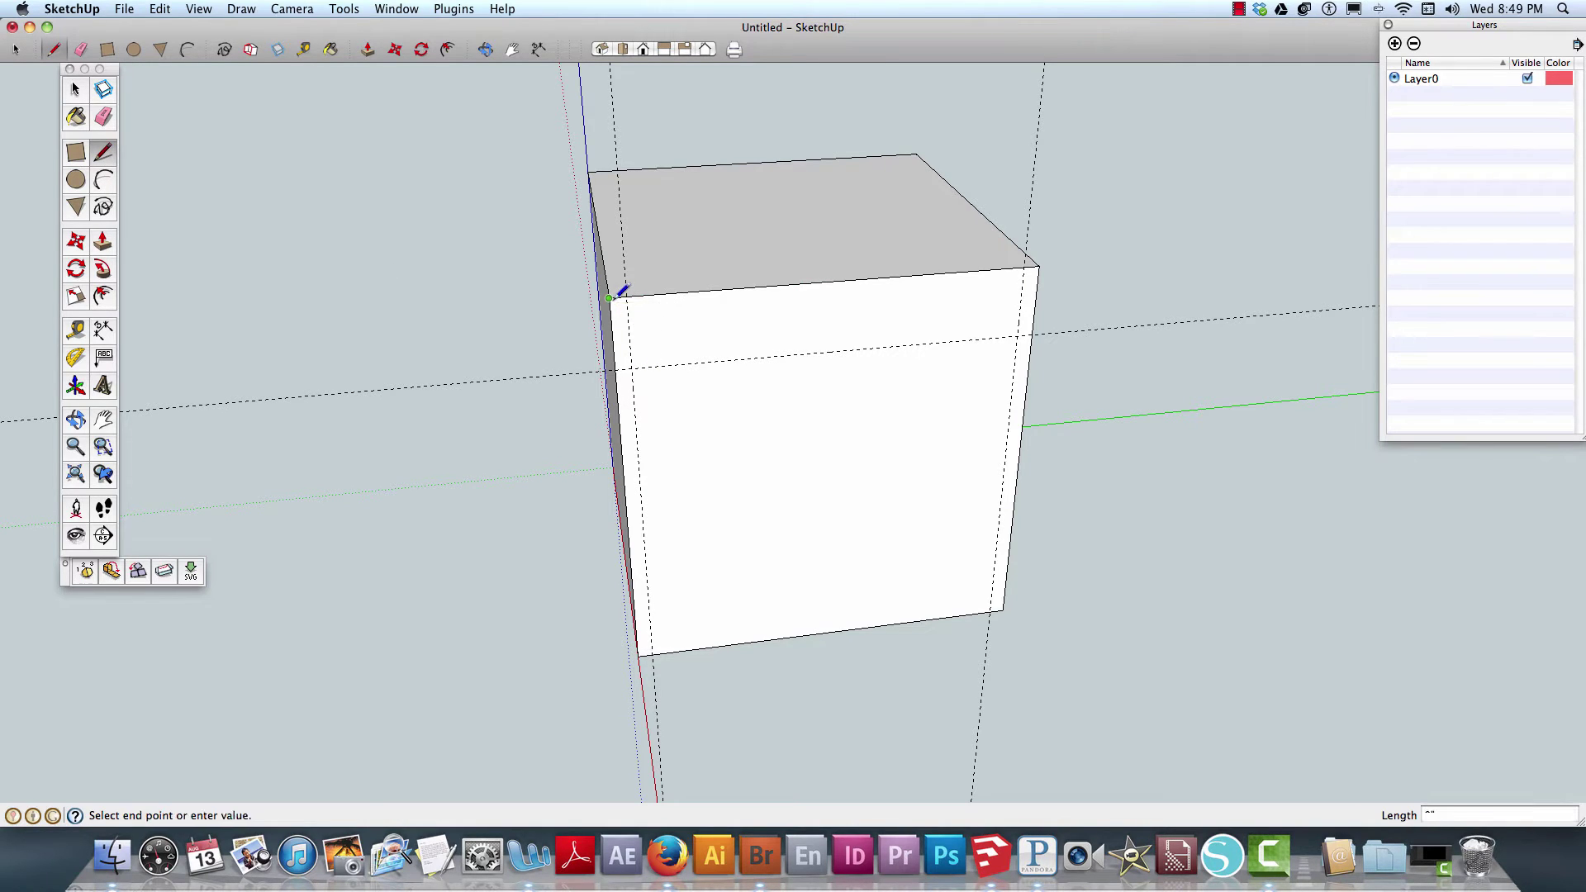
left_click(632, 367)
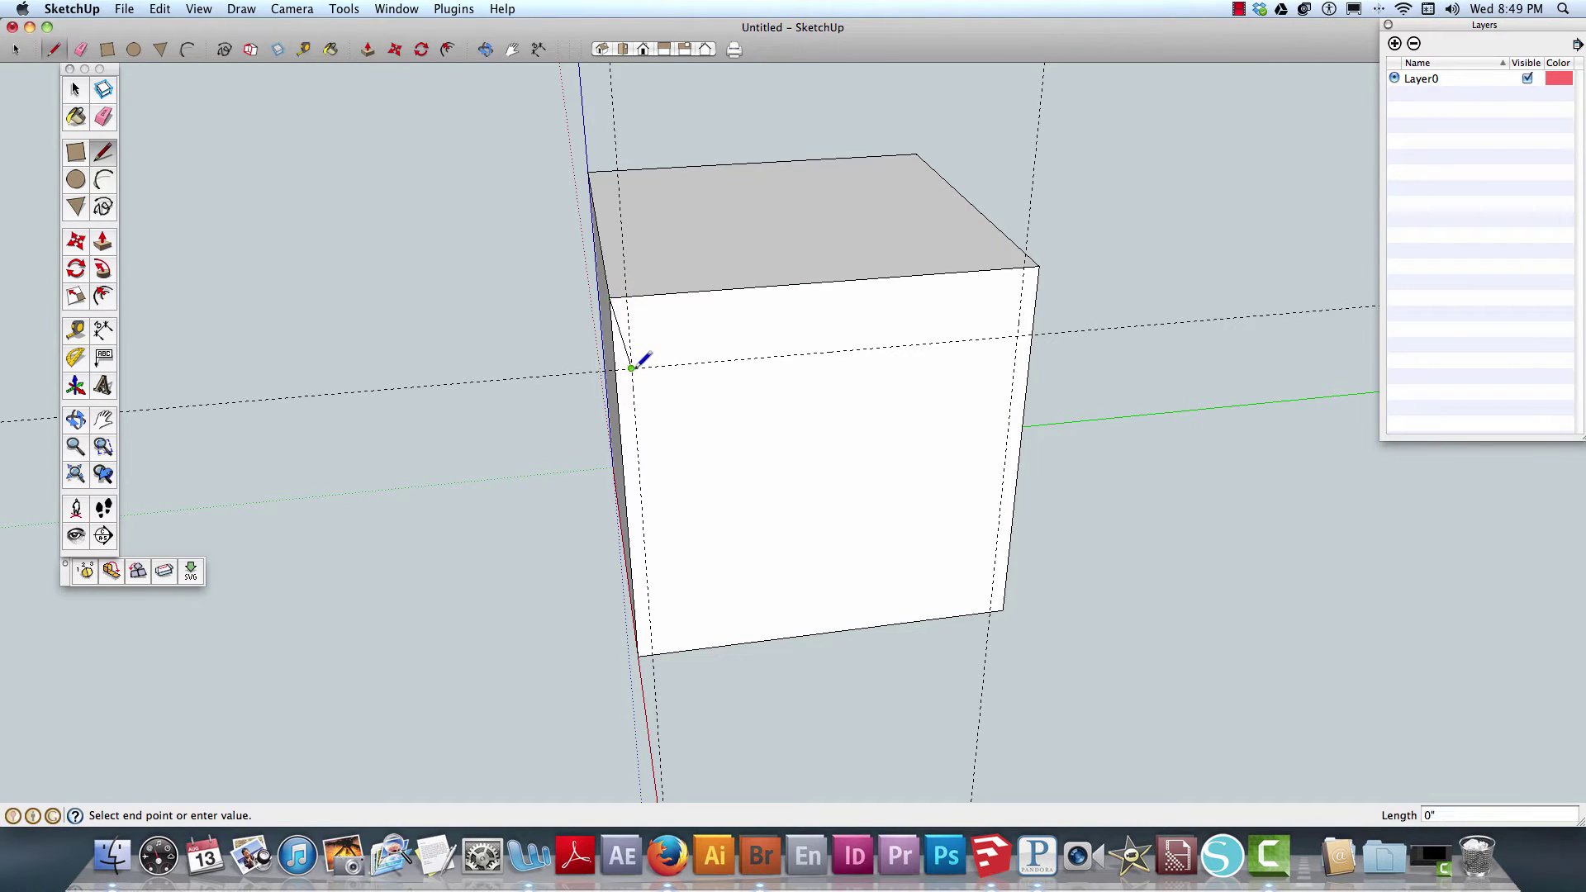
left_click(1017, 336)
left_click(1039, 267)
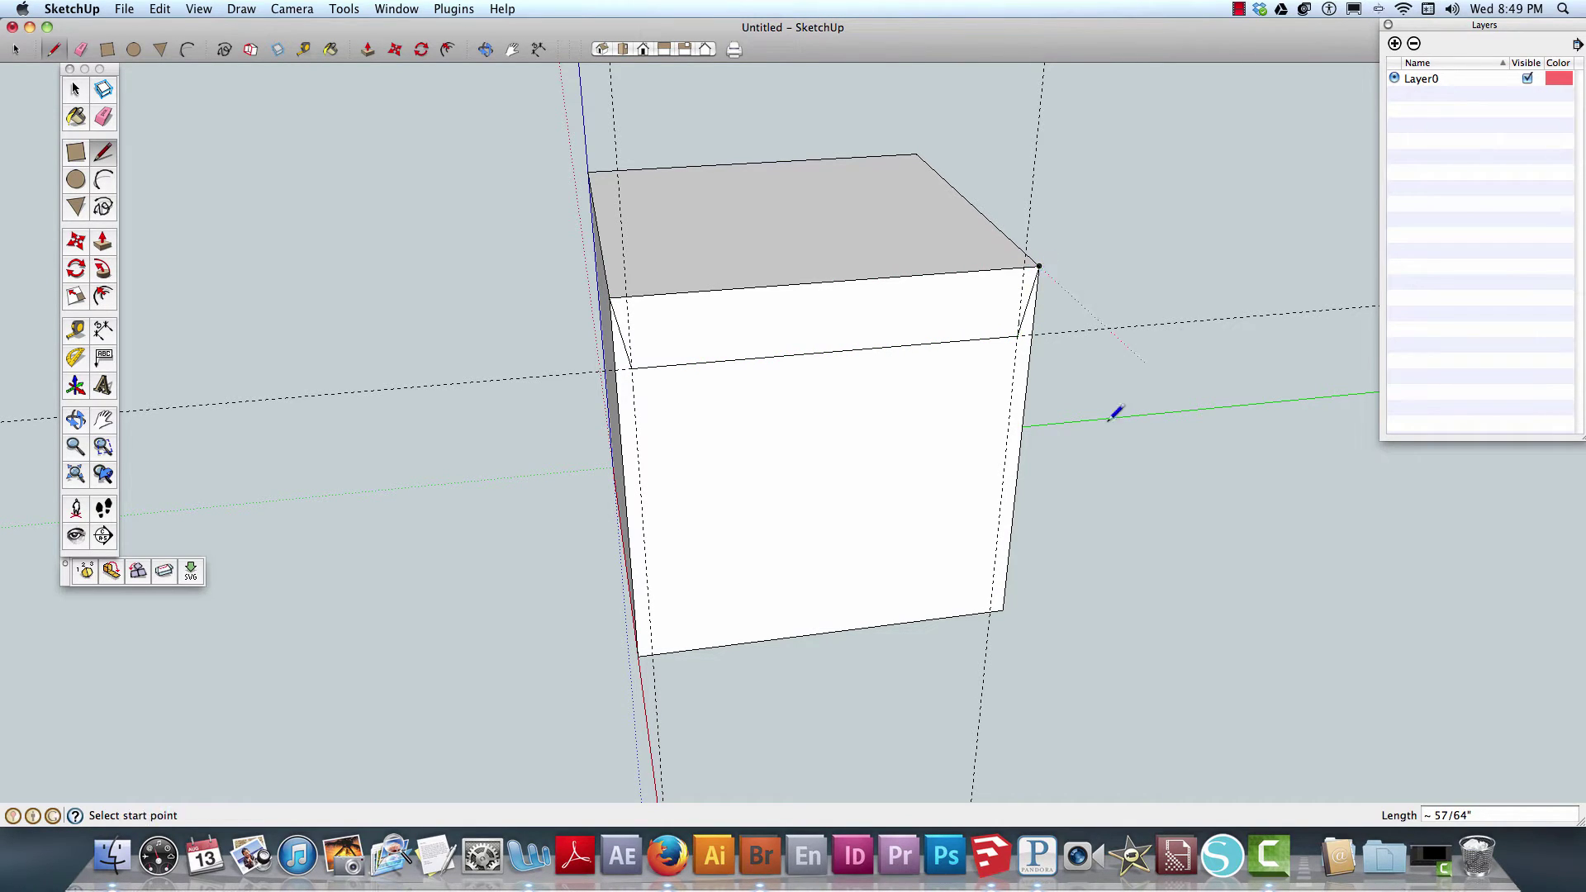
middle_click_drag(1112, 428, 1141, 347)
middle_click_drag(432, 492, 793, 464)
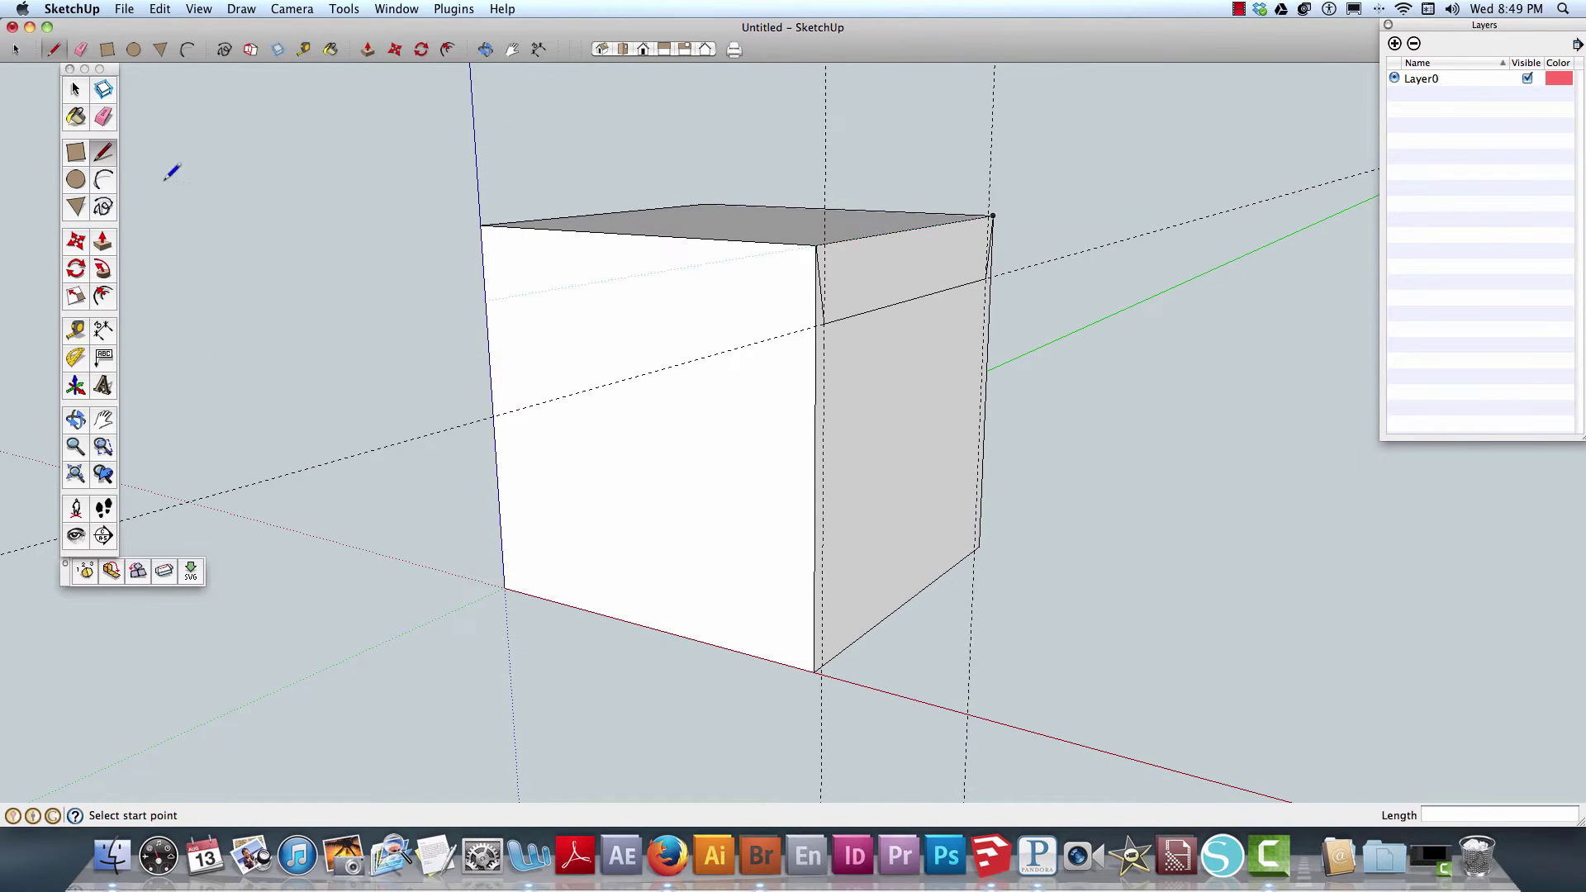
- Try folding the top face with the fold plugin, then undo the change
left_click(85, 571)
left_click(75, 89)
left_click(85, 571)
left_click(877, 283)
left_click(112, 571)
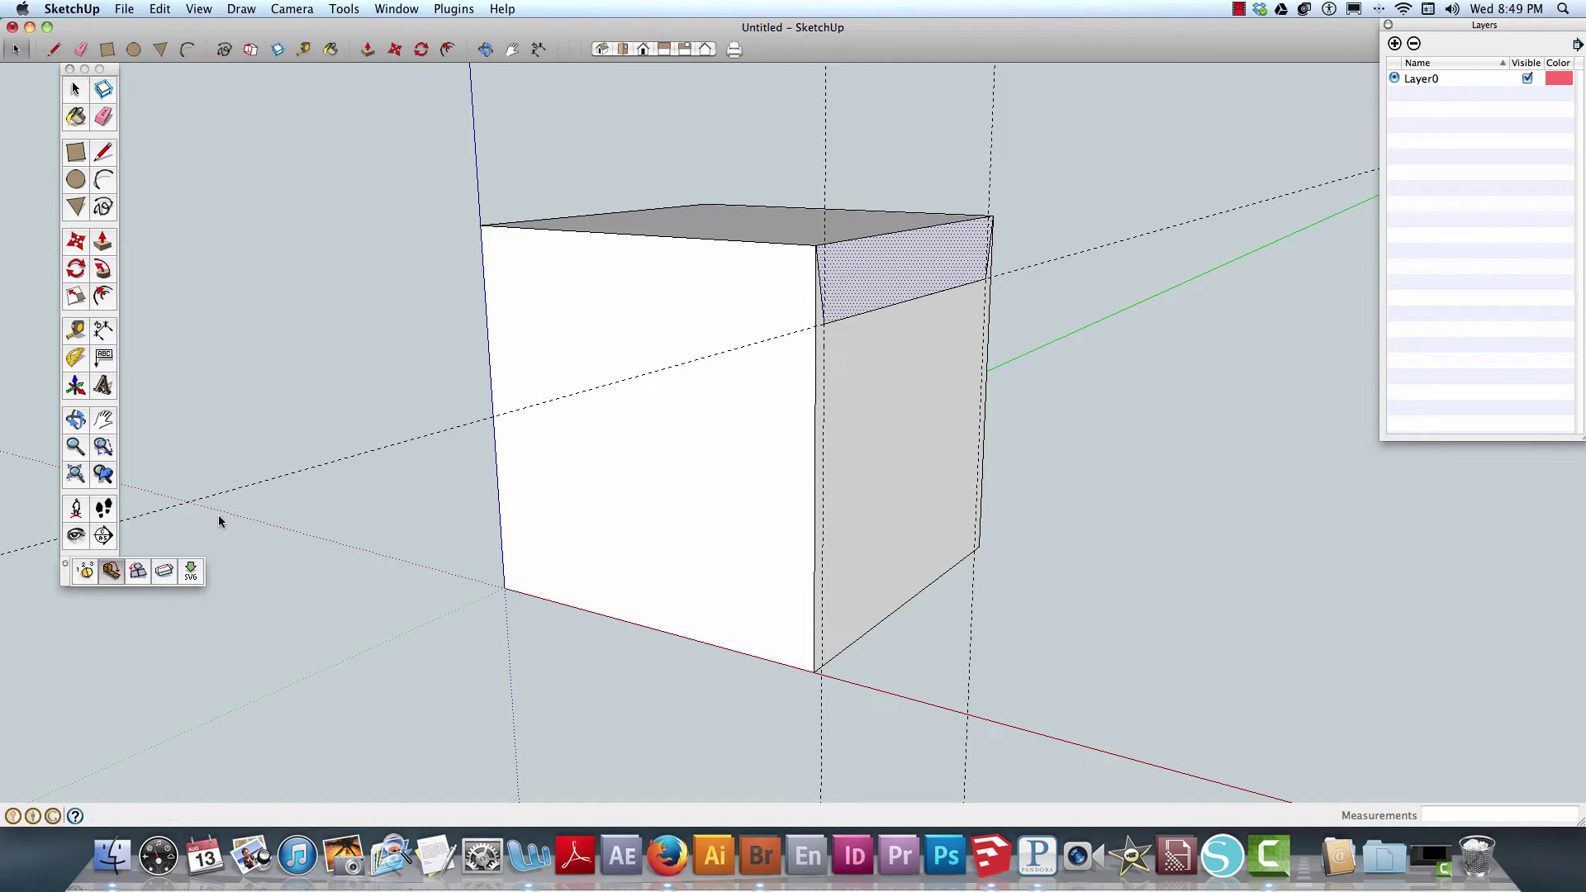
left_click(783, 226)
middle_click_drag(1277, 364, 868, 426)
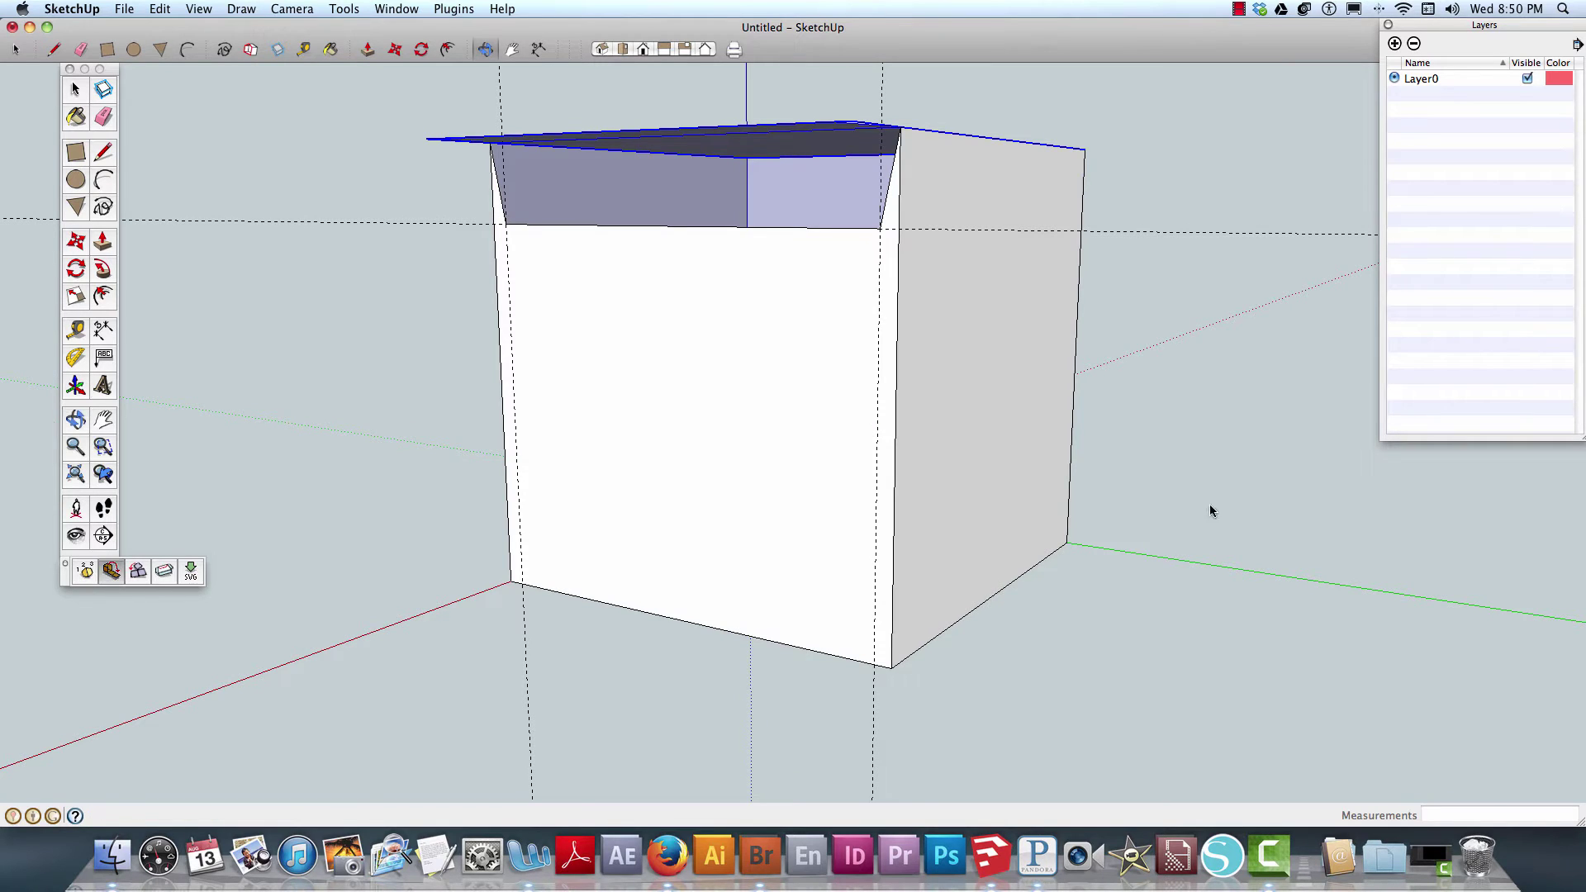
middle_click_drag(1224, 552, 1103, 647)
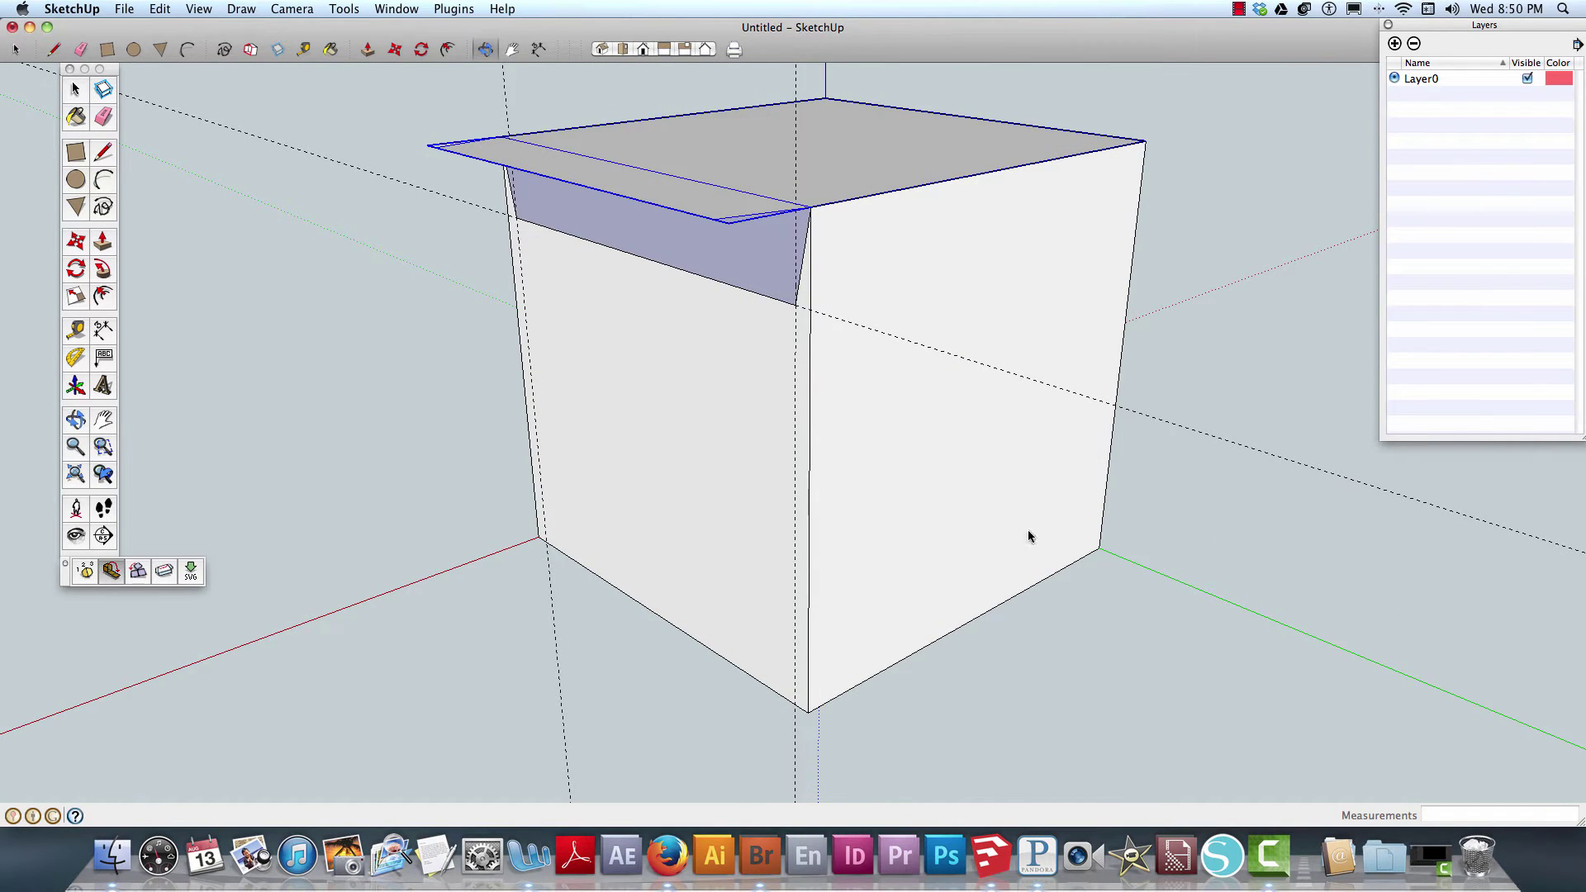
key("super+z")
middle_click_drag(1009, 505, 1336, 503)
- Add a vertical centre guide 2 1/2" in from the front face's left edge
middle_click_drag(1268, 542, 1073, 473)
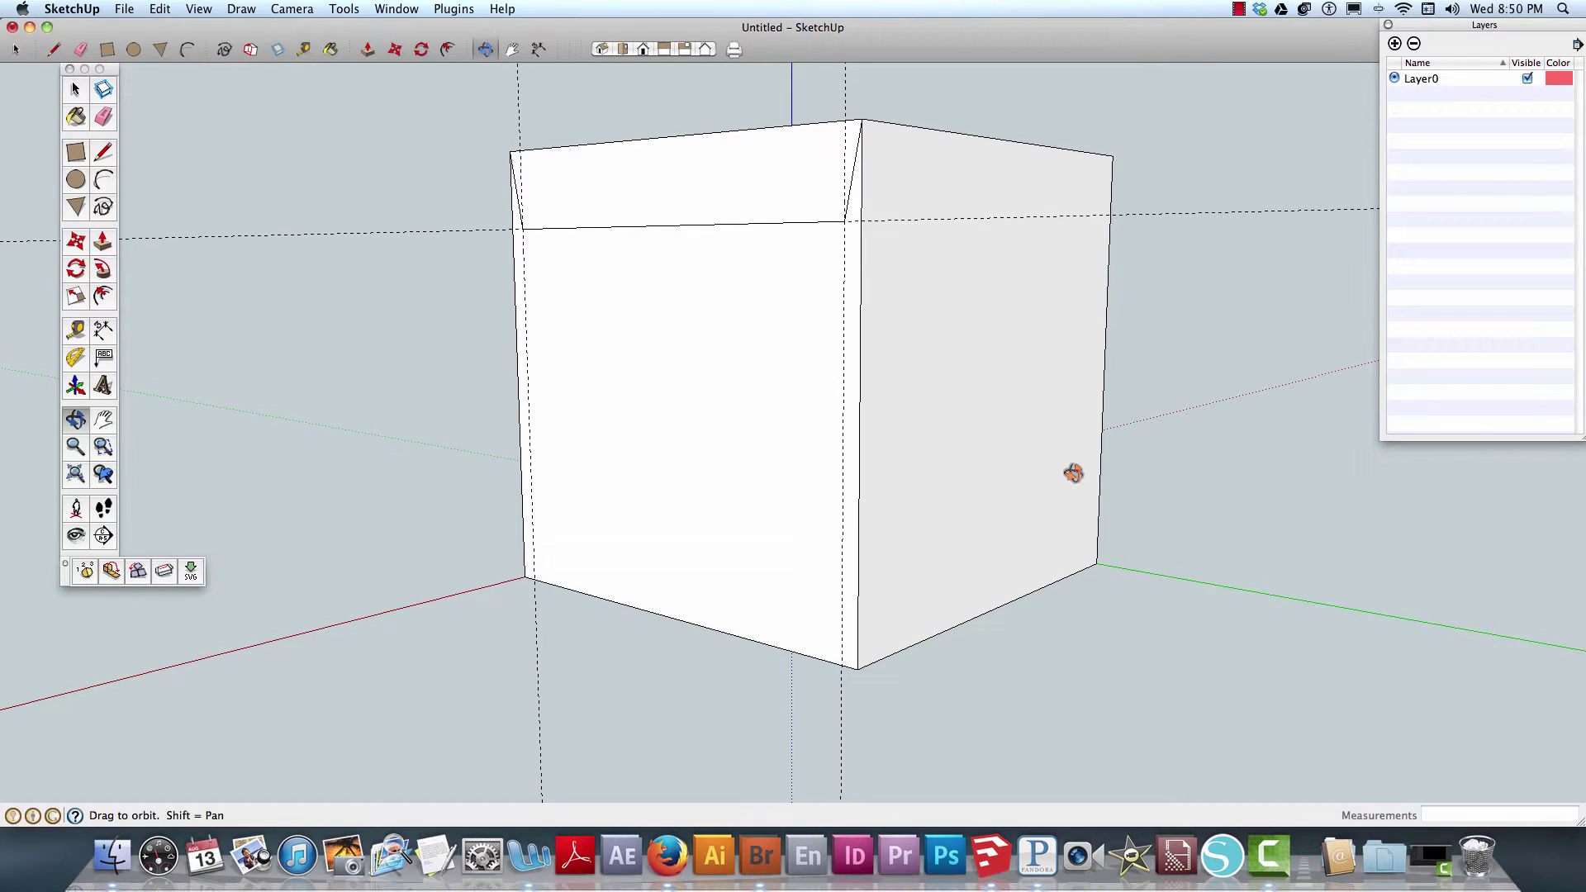
middle_click_drag(1073, 472, 1247, 494)
middle_click_drag(357, 488, 388, 485)
left_click(75, 331)
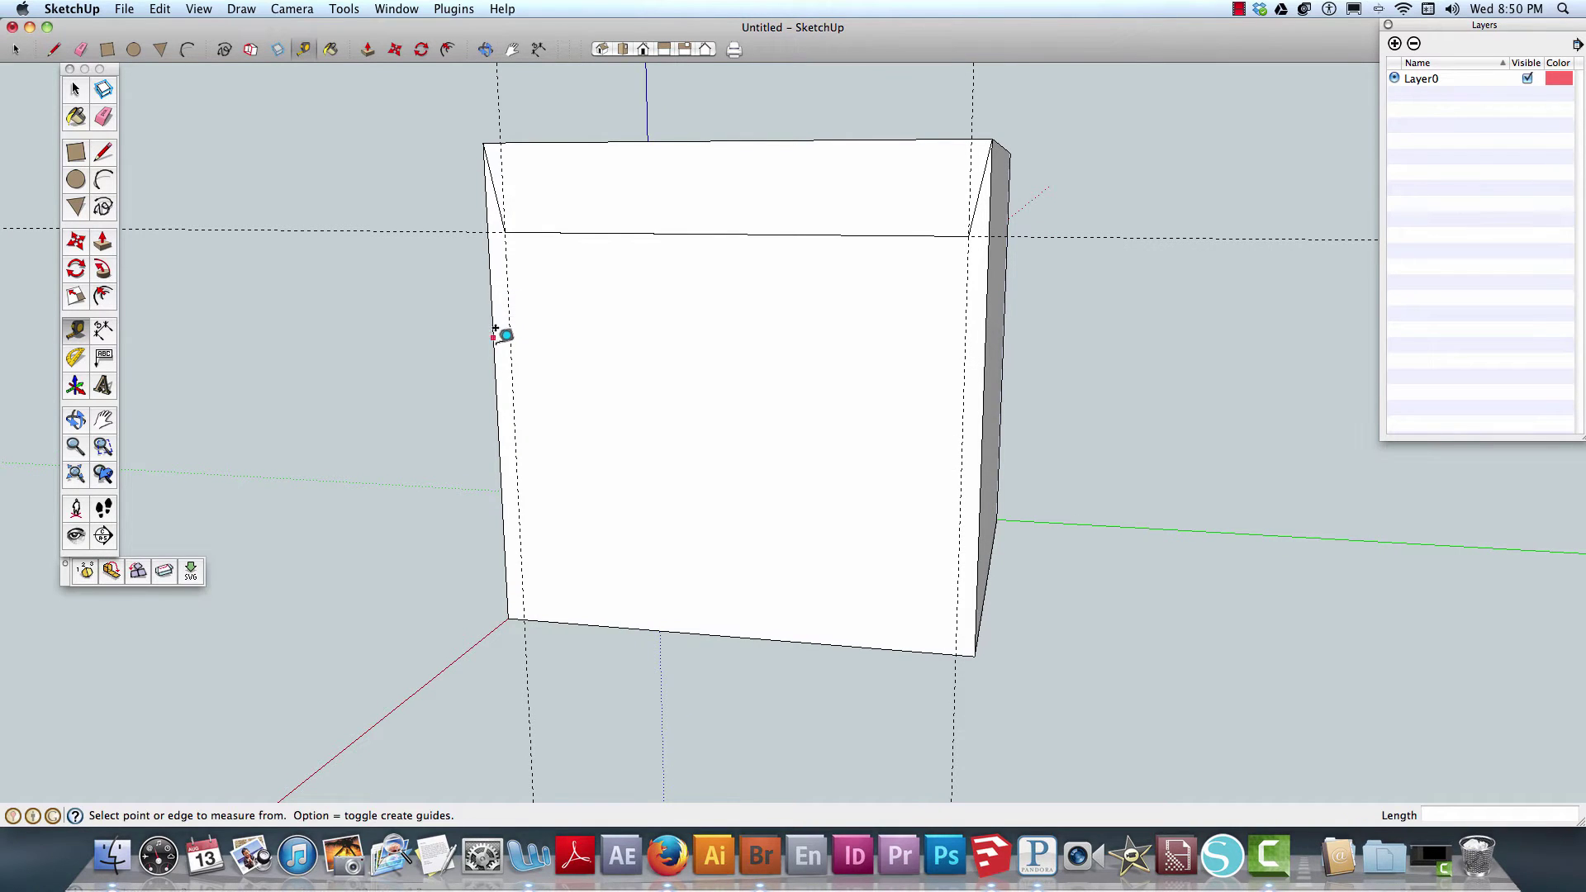
left_click(495, 377)
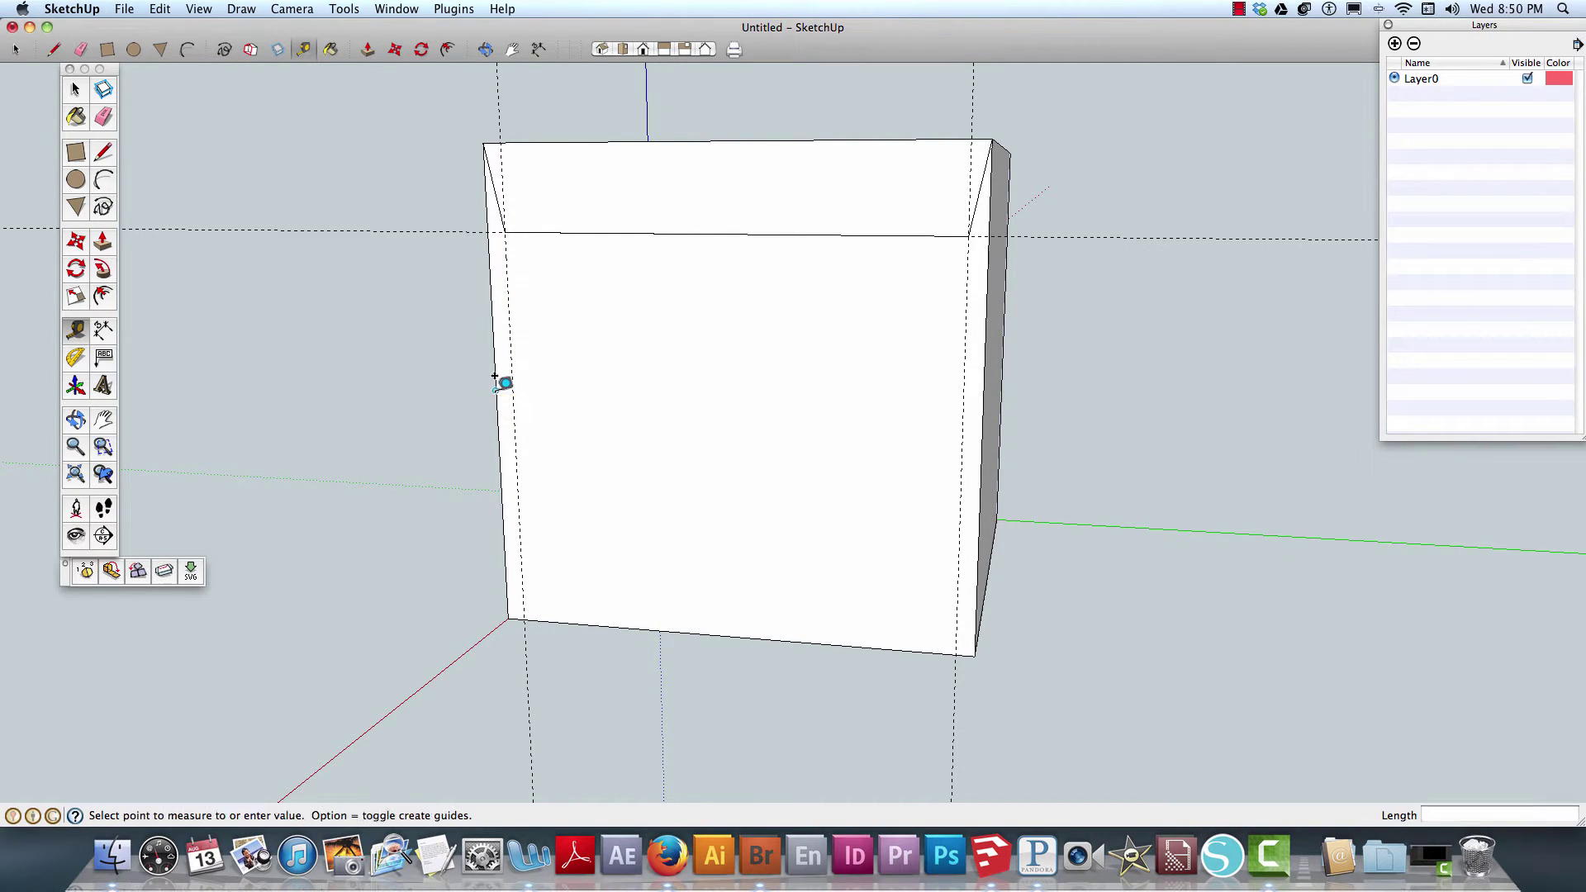
left_click(727, 124)
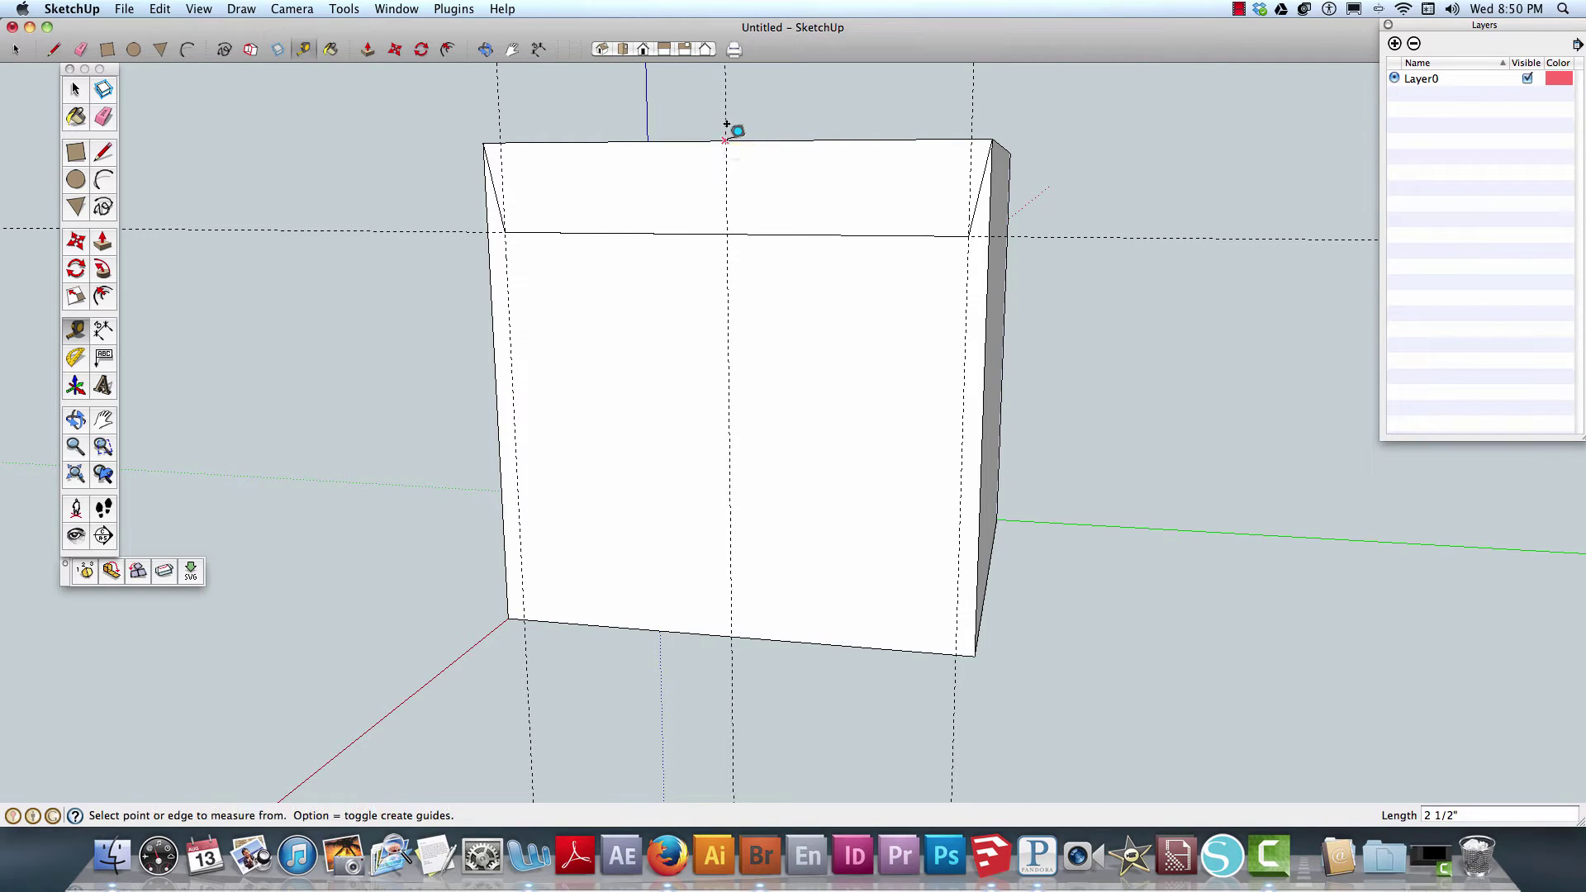
- Add a horizontal guide 2 1/2" below the box's top edge
left_click(727, 132)
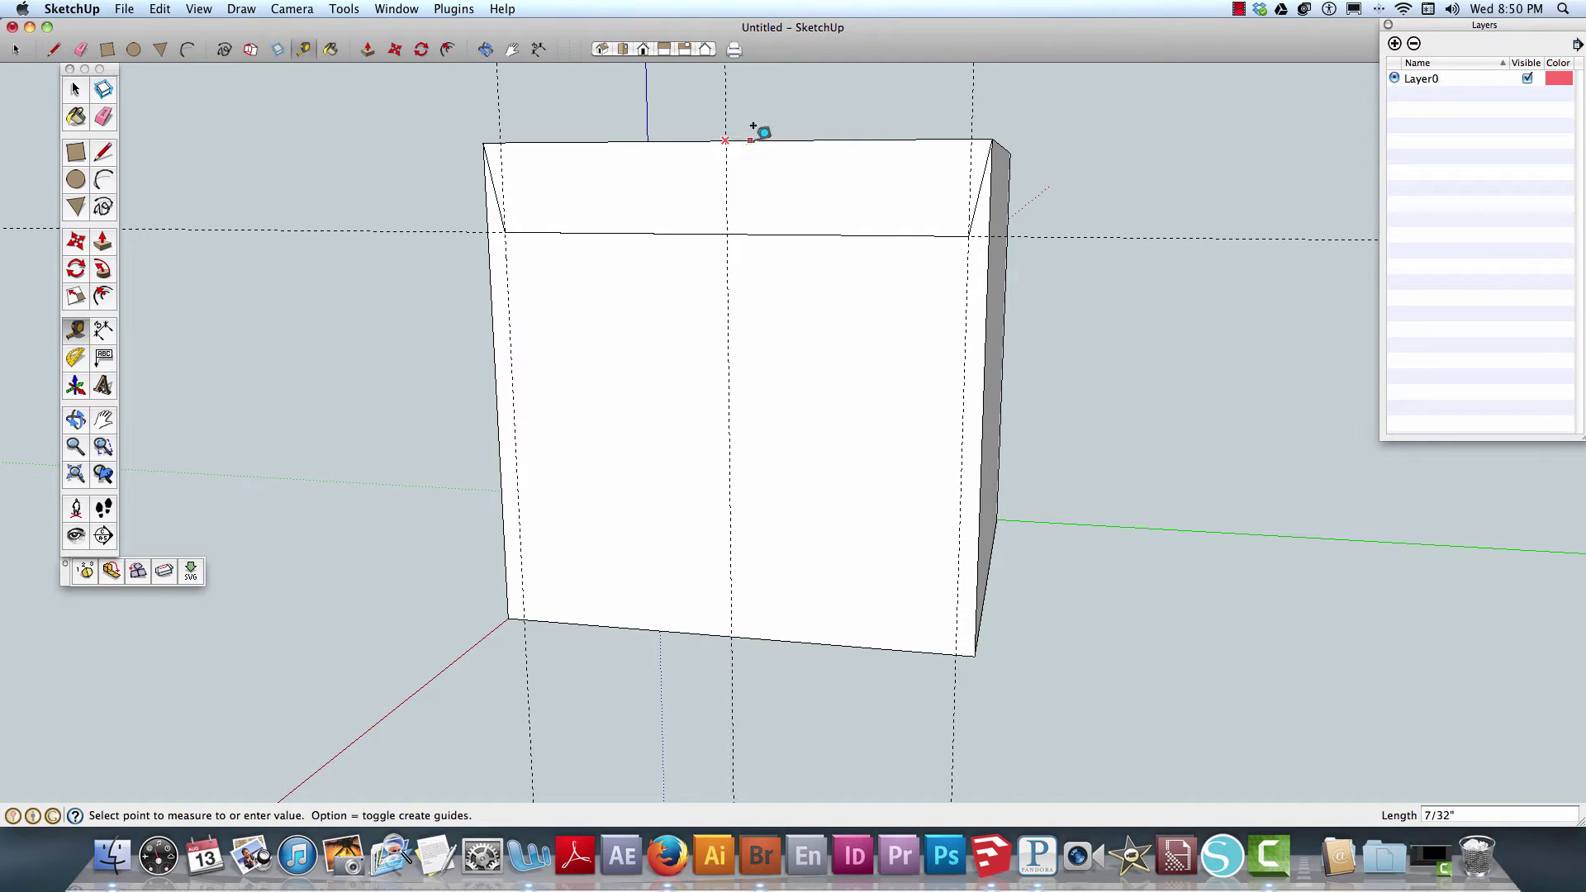
key("super+z")
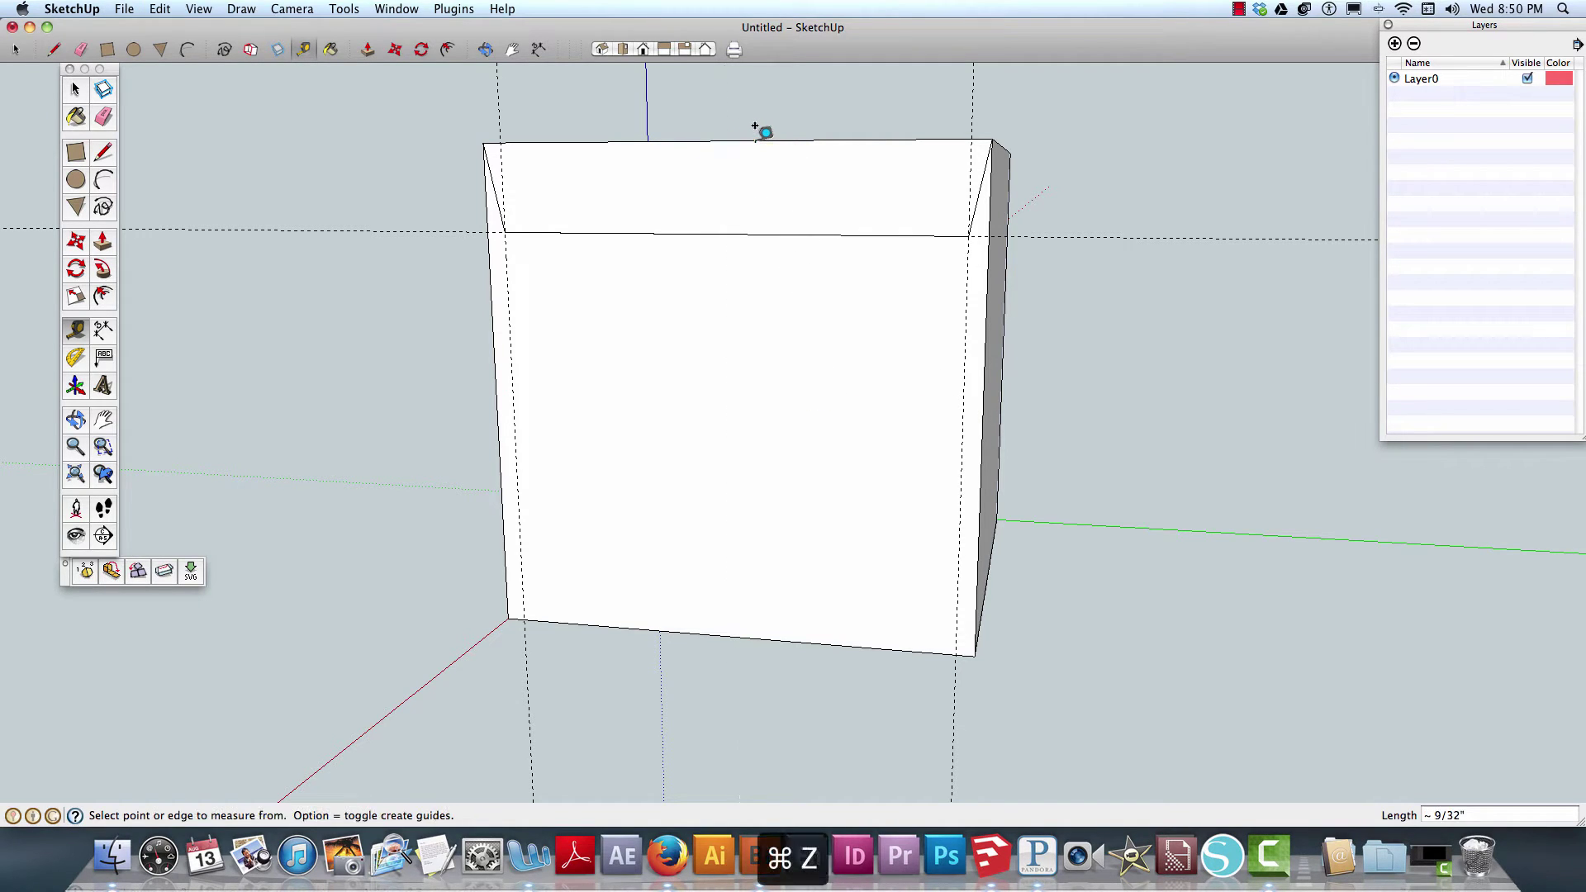
key("shift+super+z")
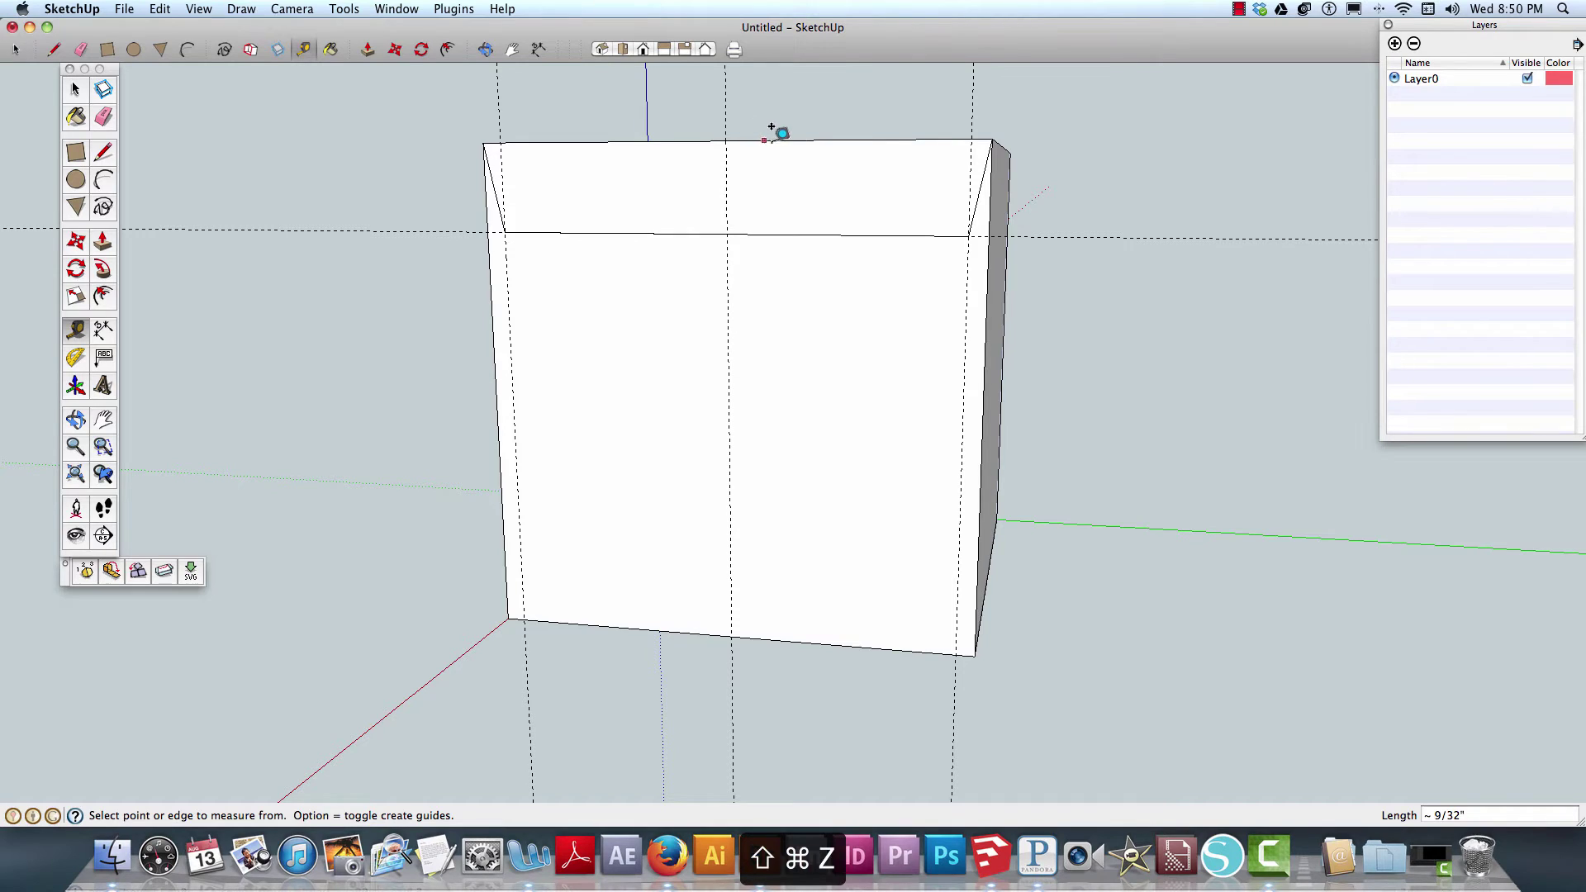
left_click(844, 141)
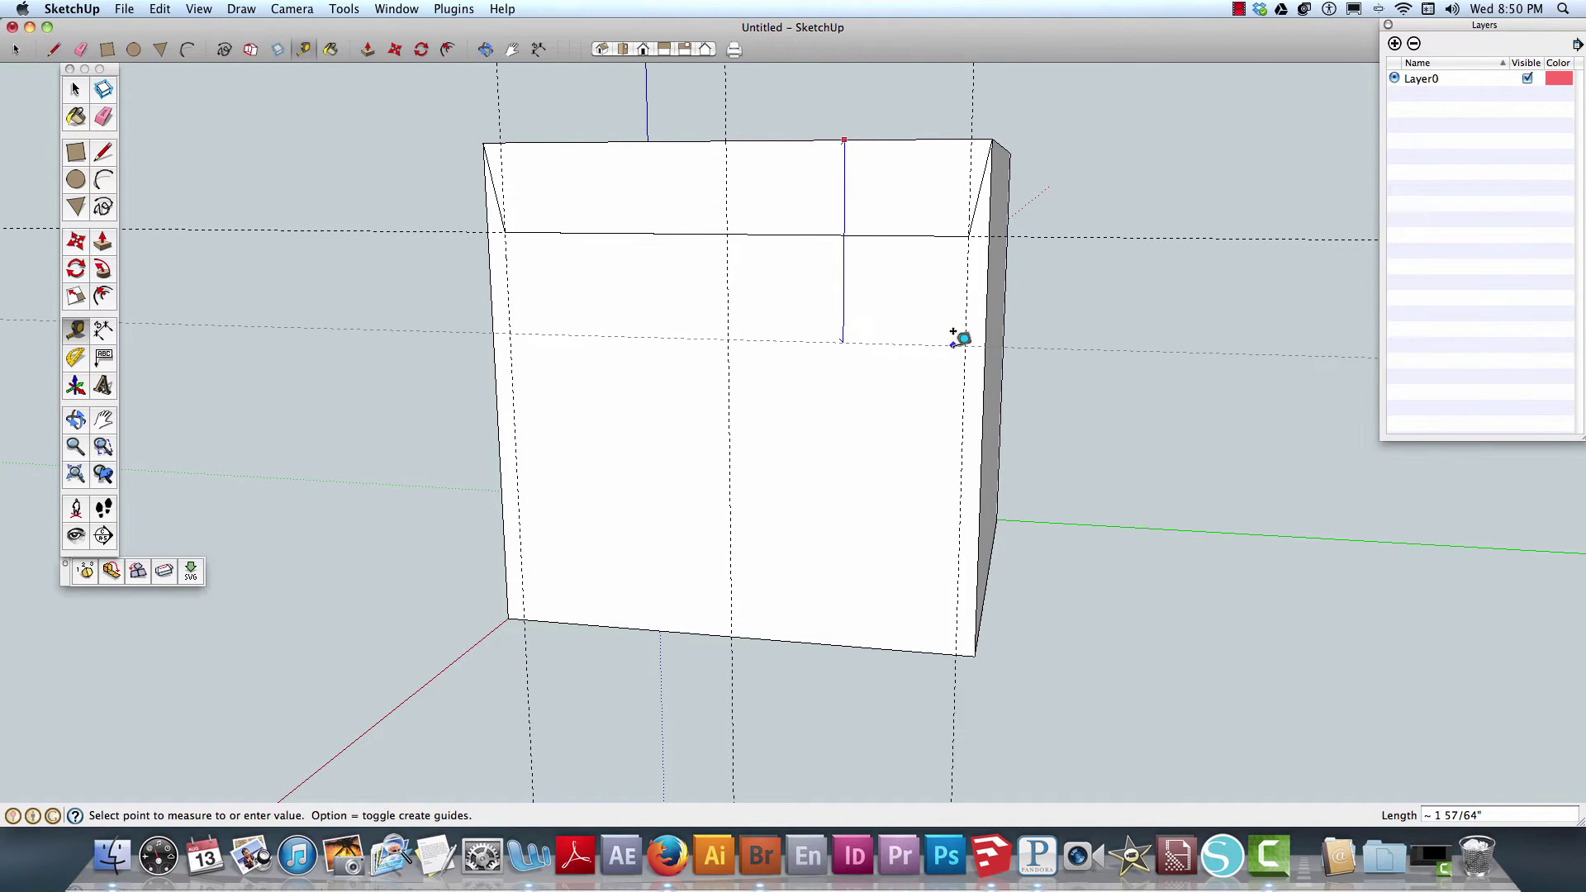
left_click(983, 411)
middle_click_drag(498, 283, 680, 290)
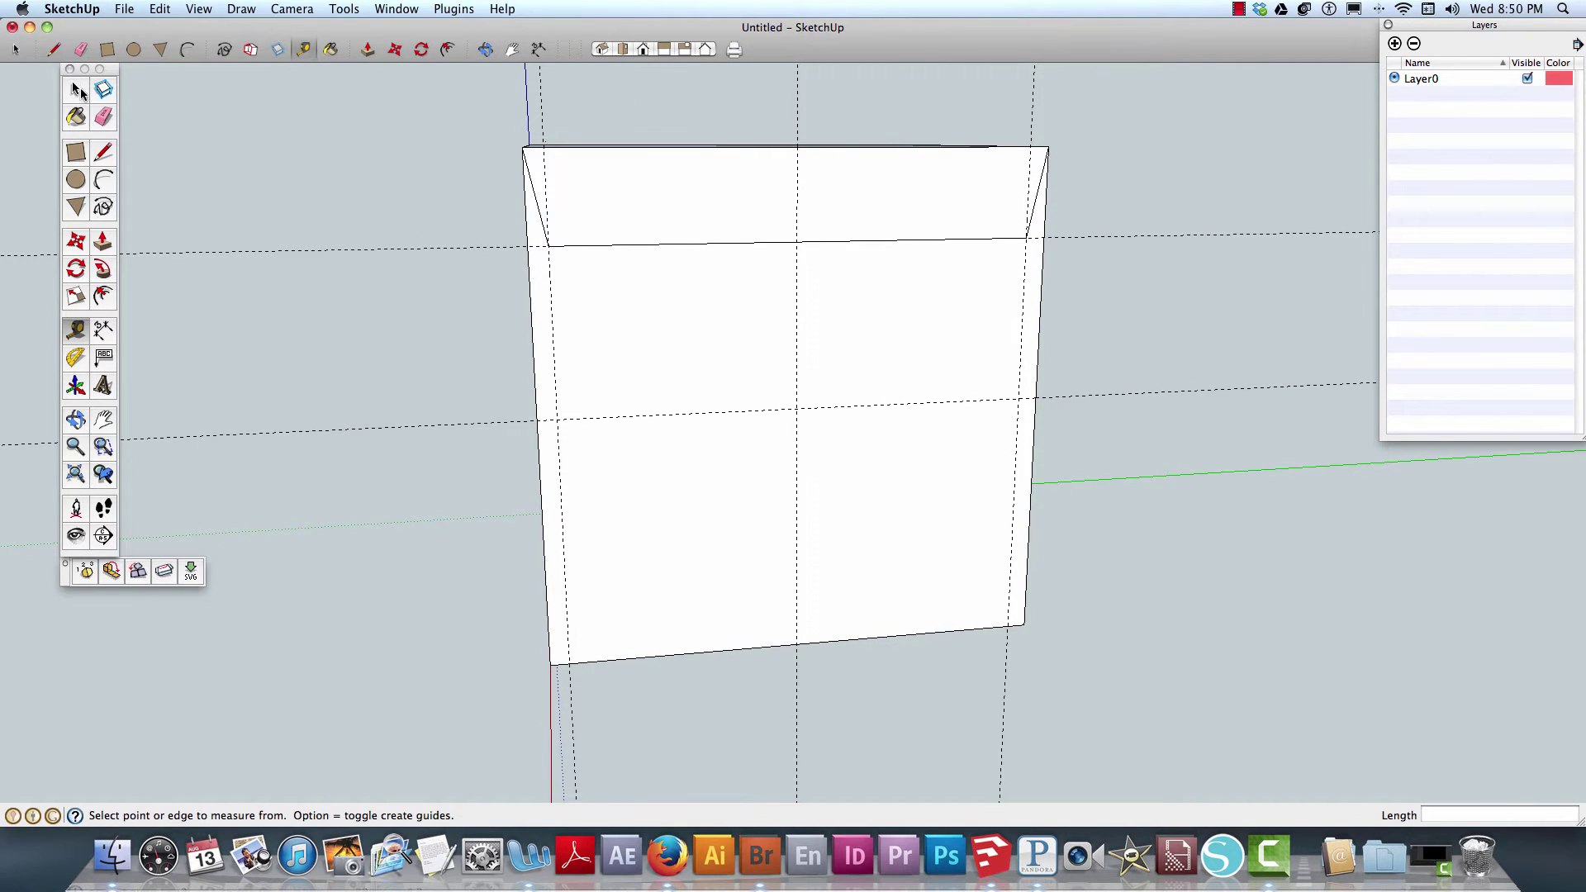
left_click(75, 88)
middle_click_drag(800, 410, 735, 367)
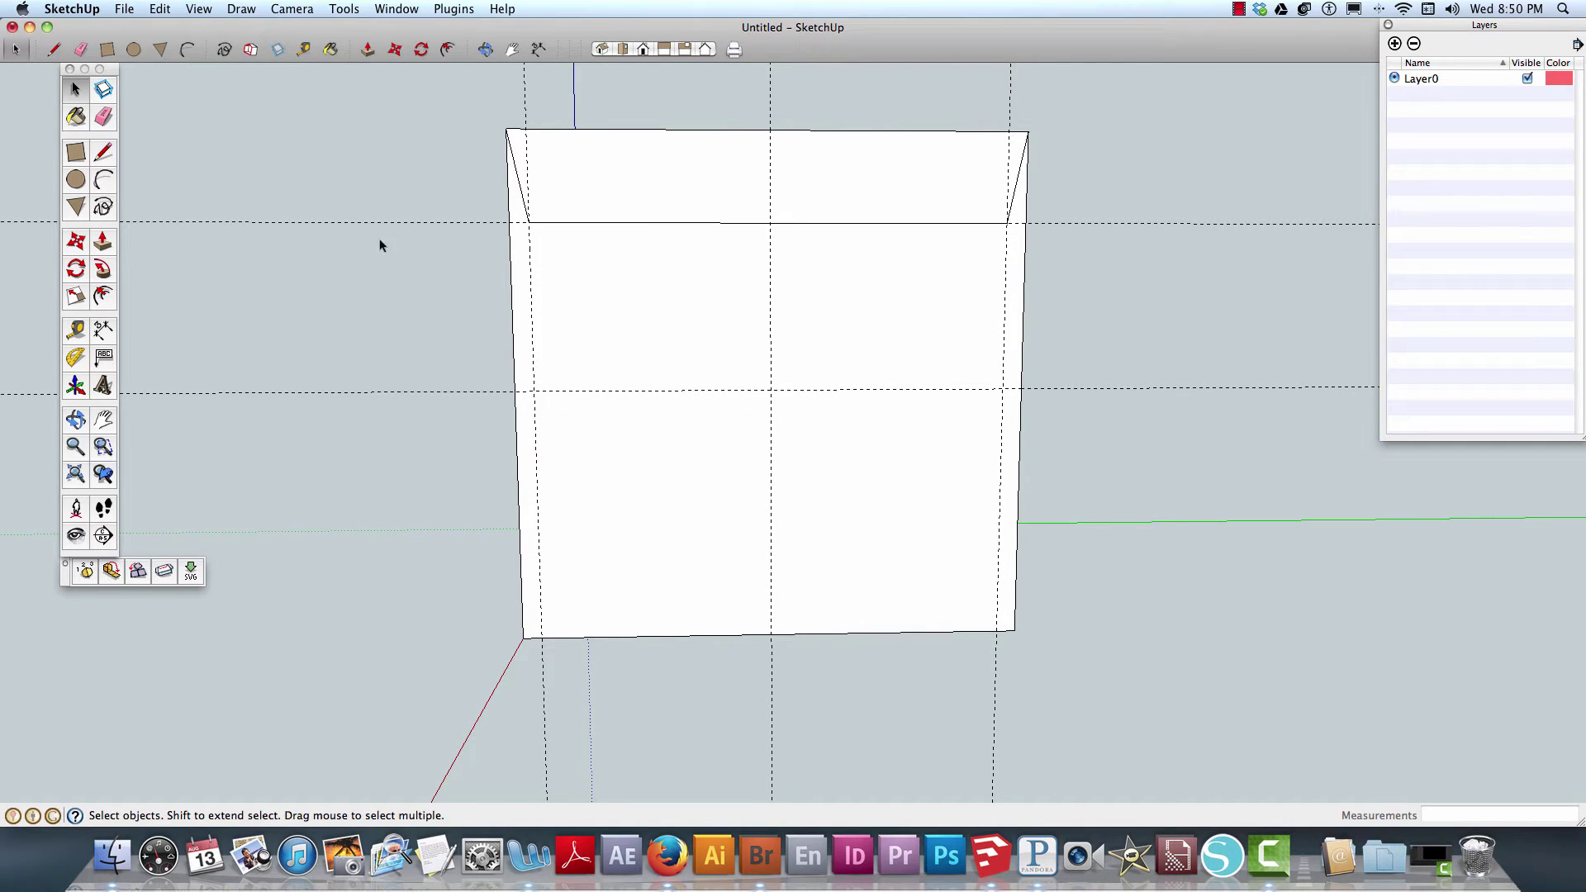
left_click(76, 153)
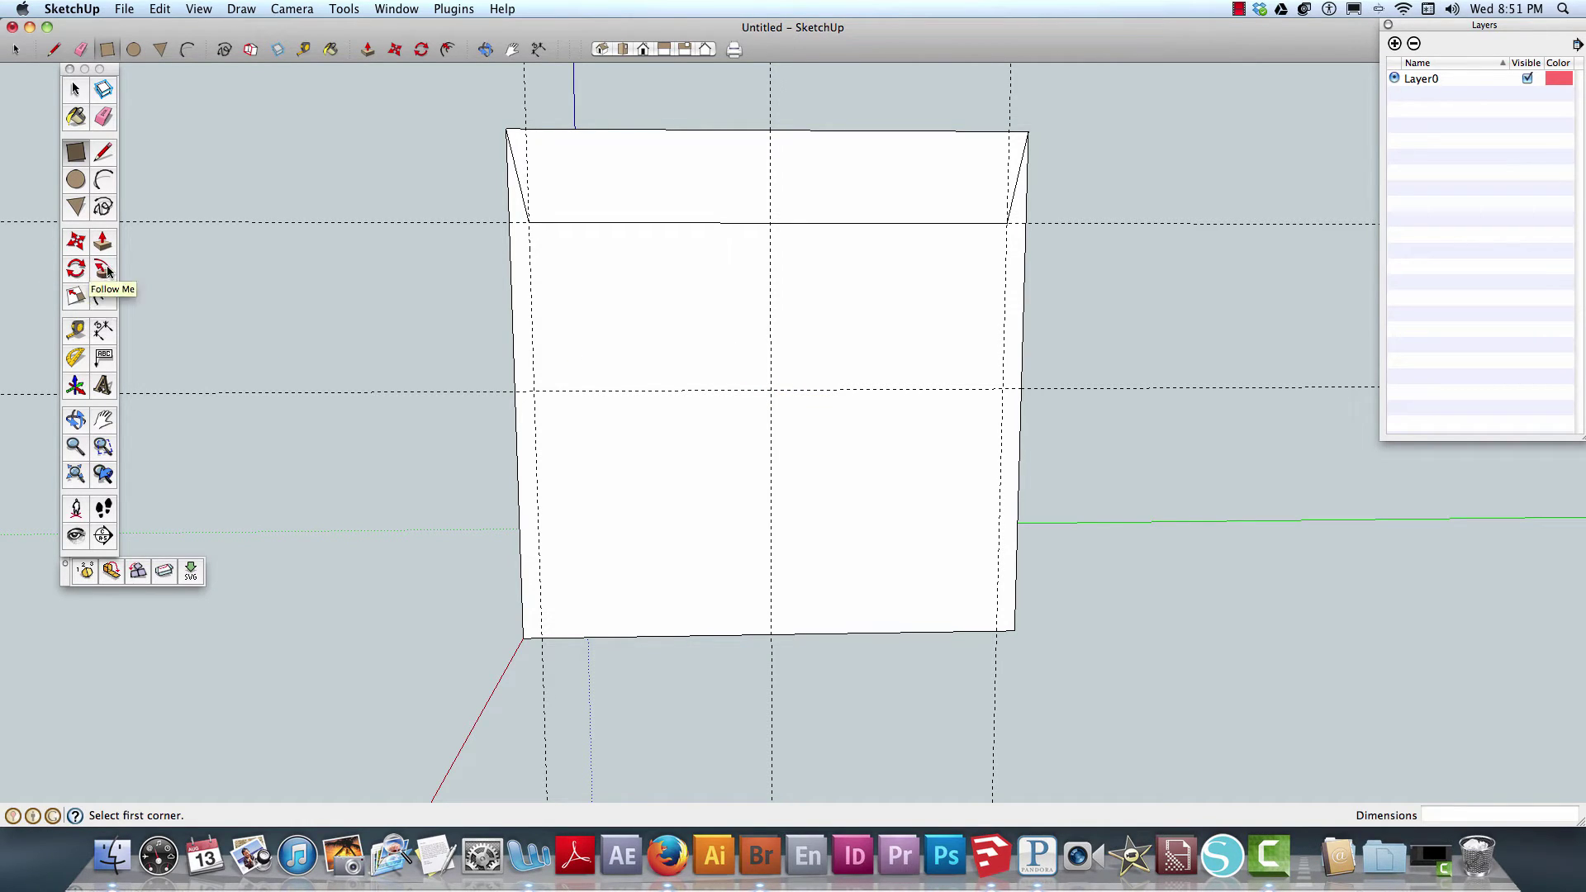
left_click(103, 296)
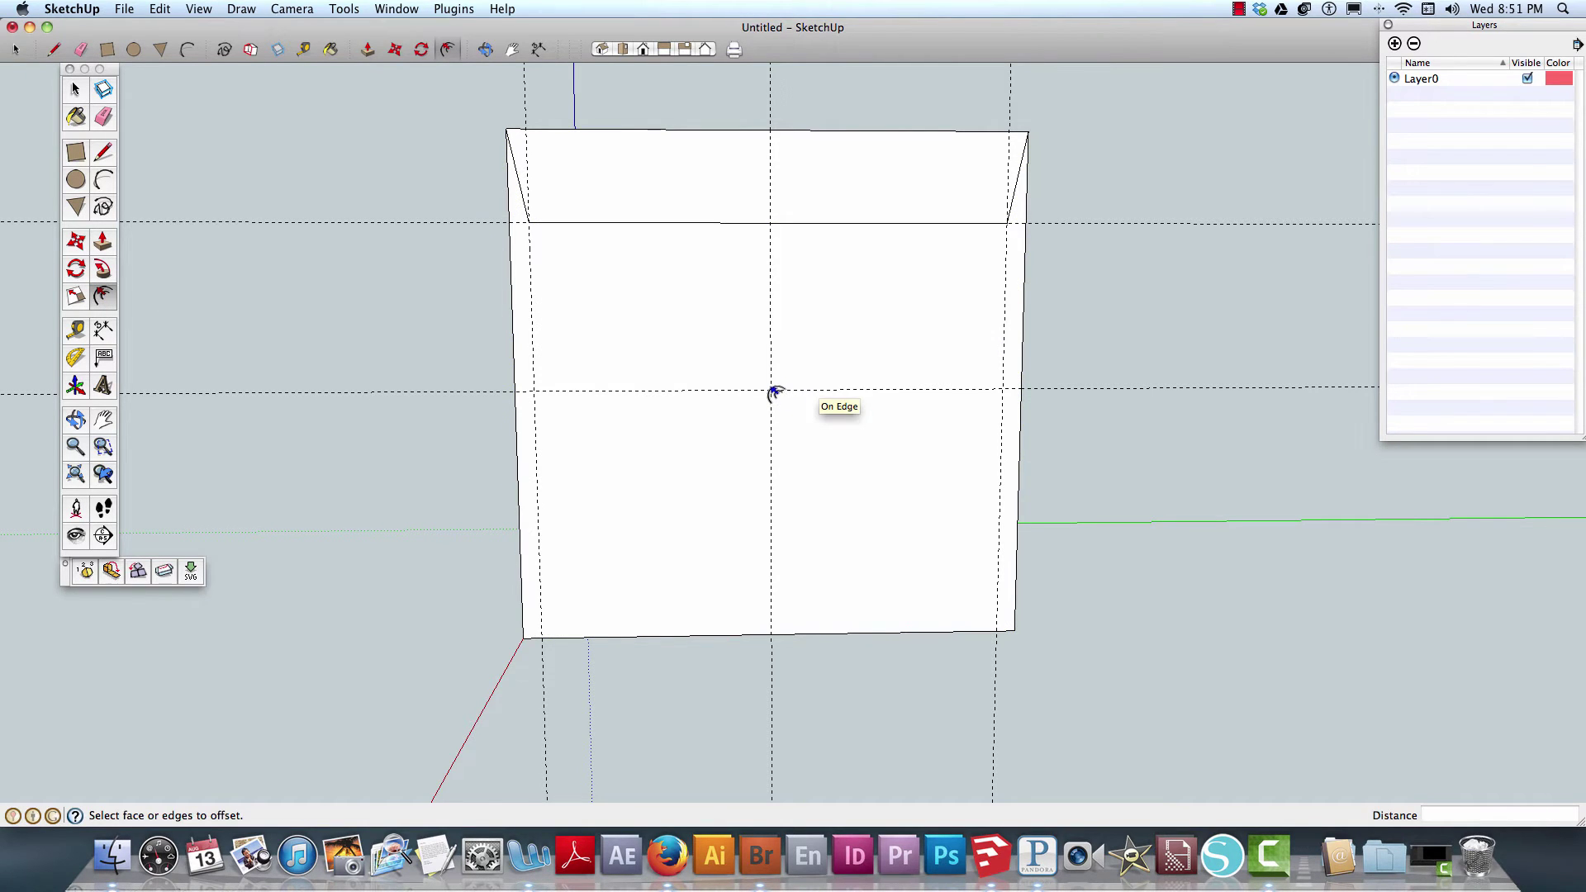
left_click(76, 88)
left_click(76, 154)
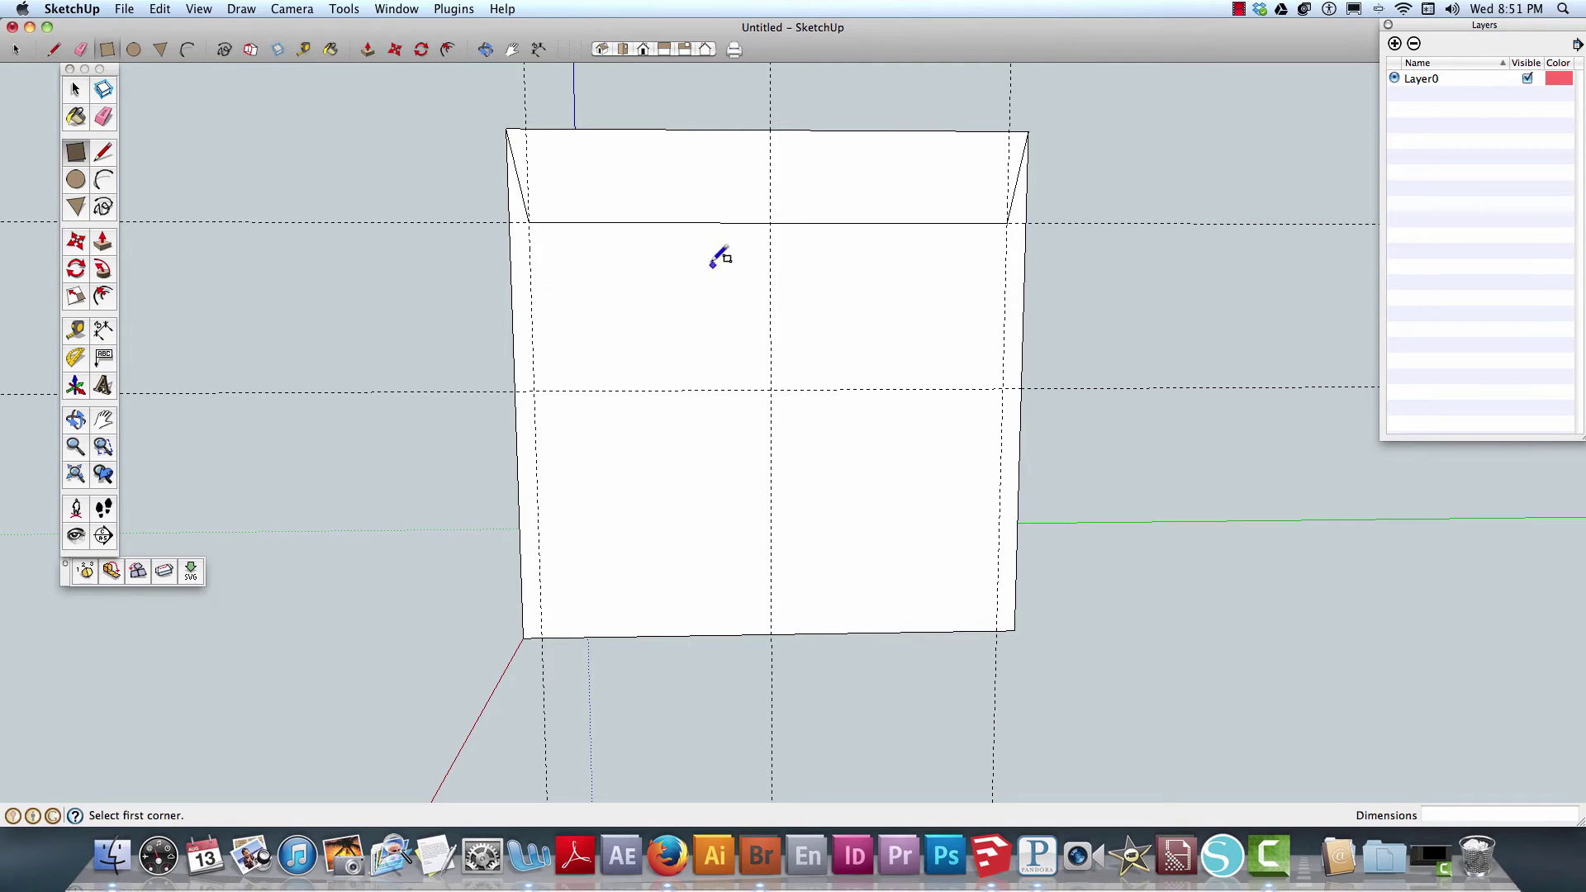
left_click(733, 222)
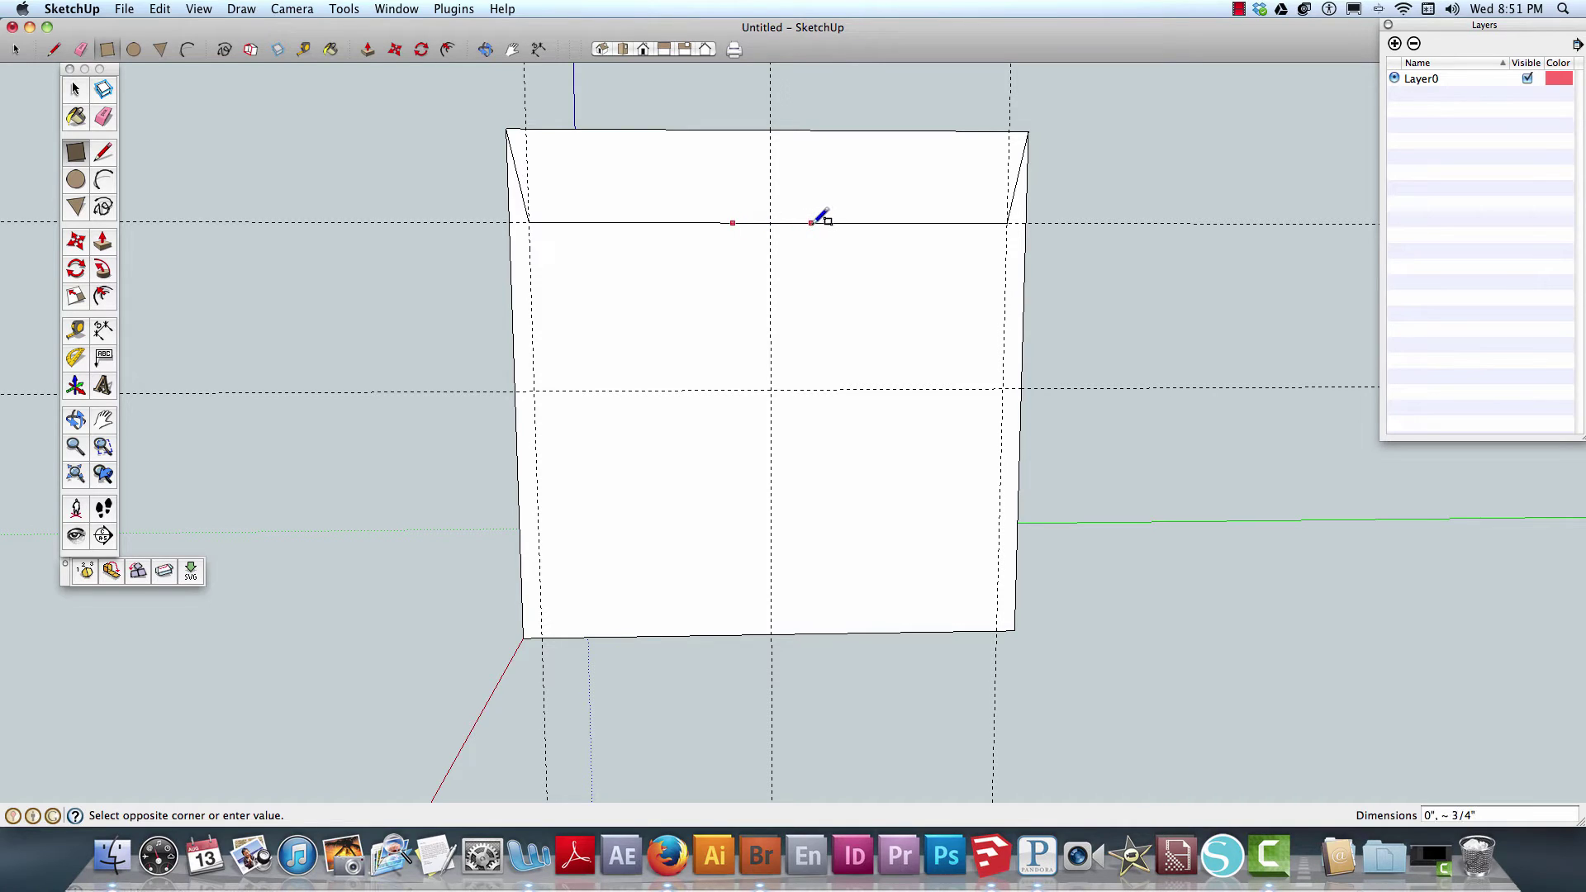
key("super+z")
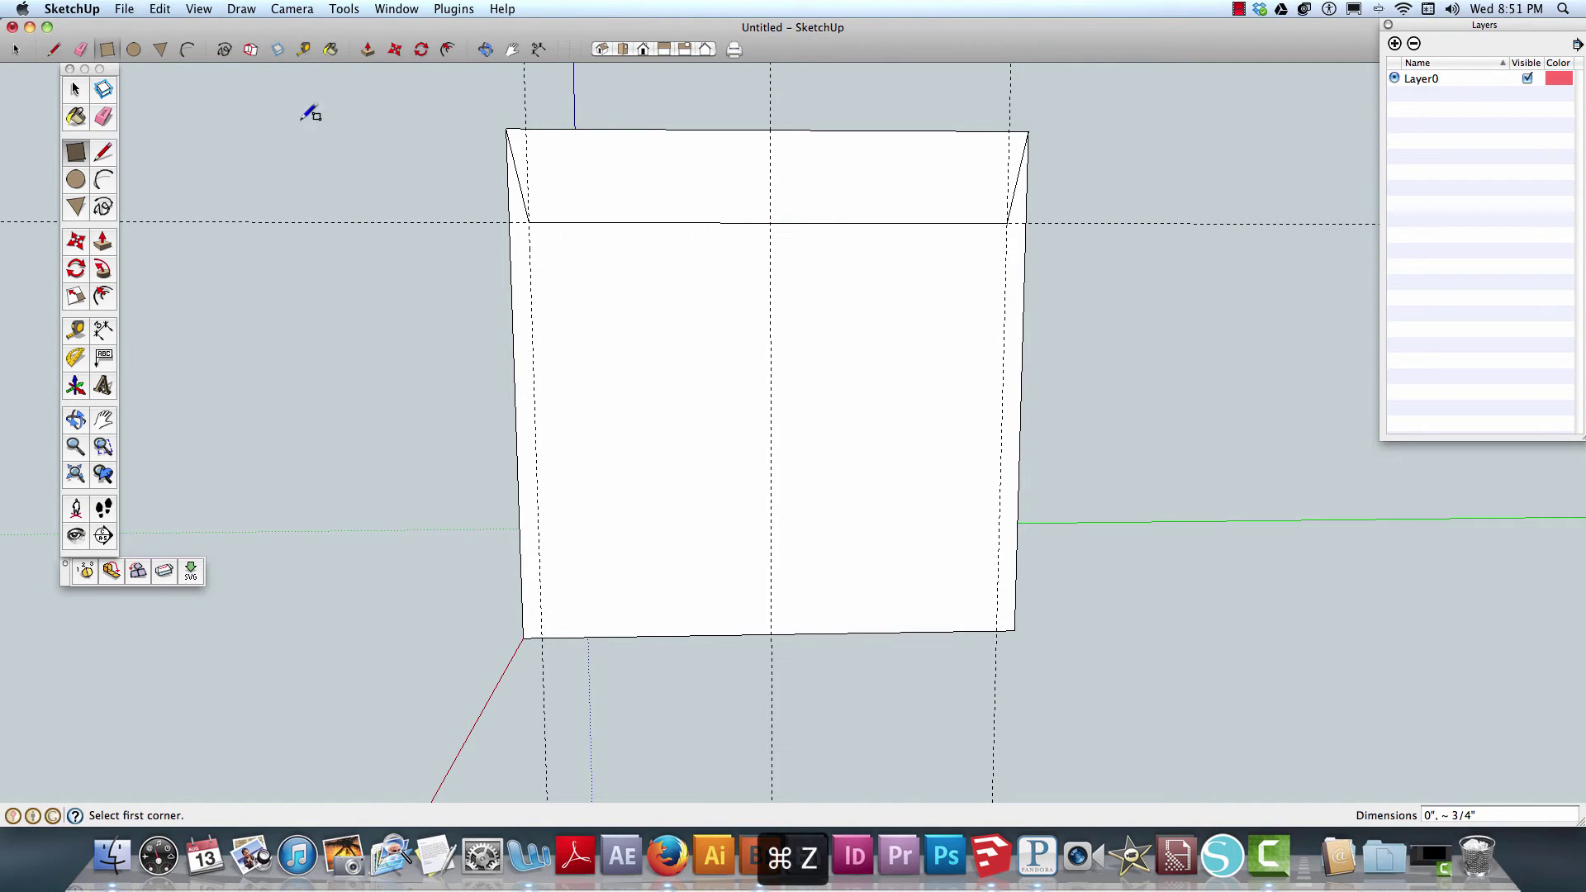
key("shift+super+z")
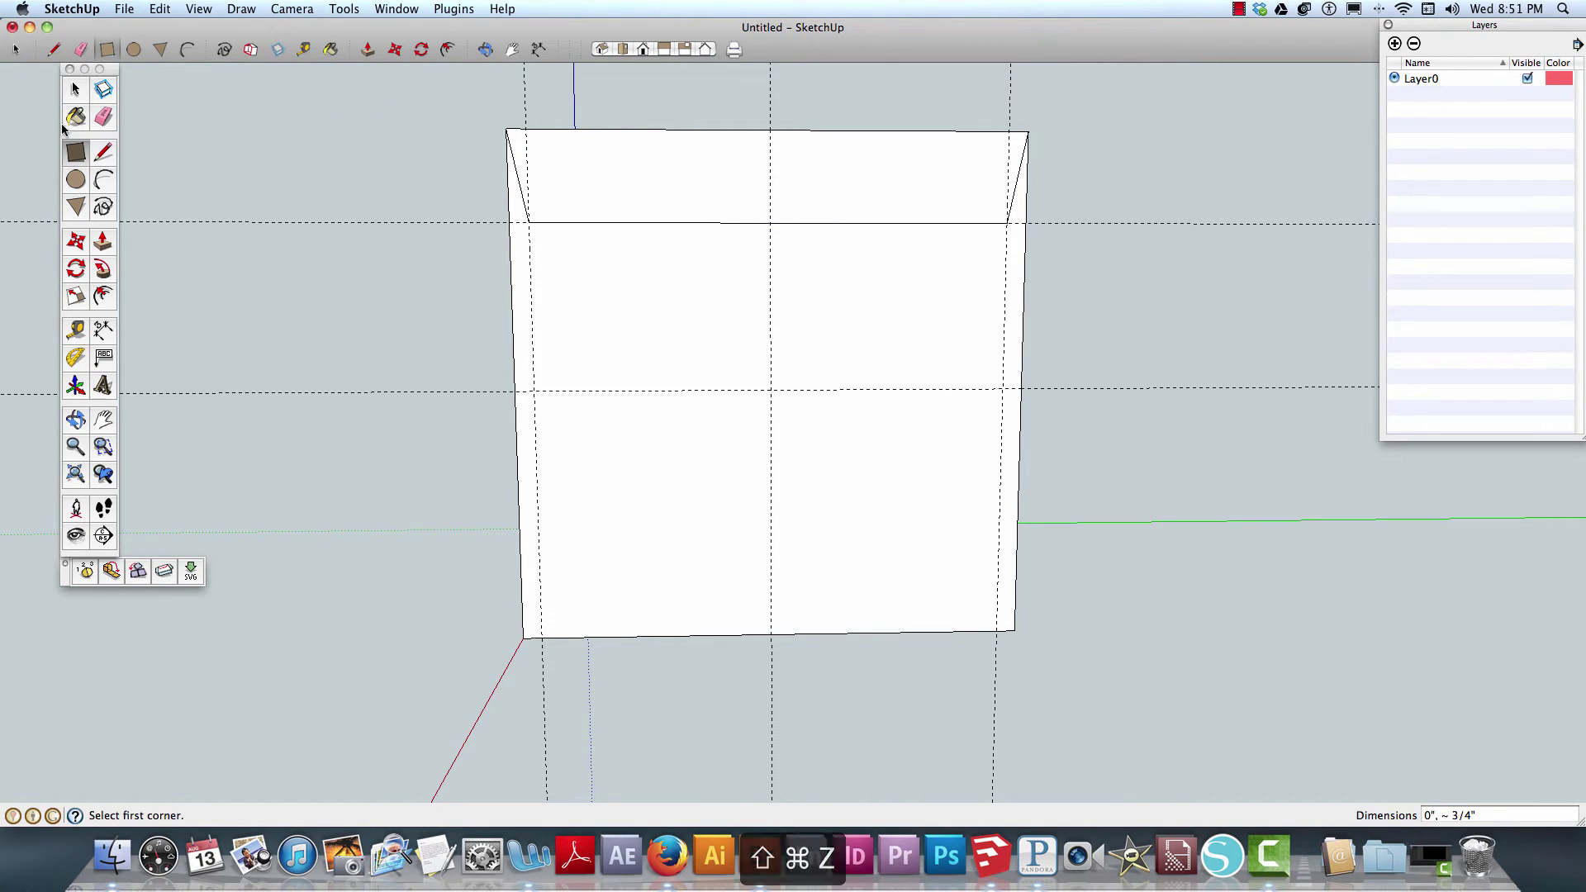
- Add a vertical guide alongside the front face's centre guide
left_click(76, 331)
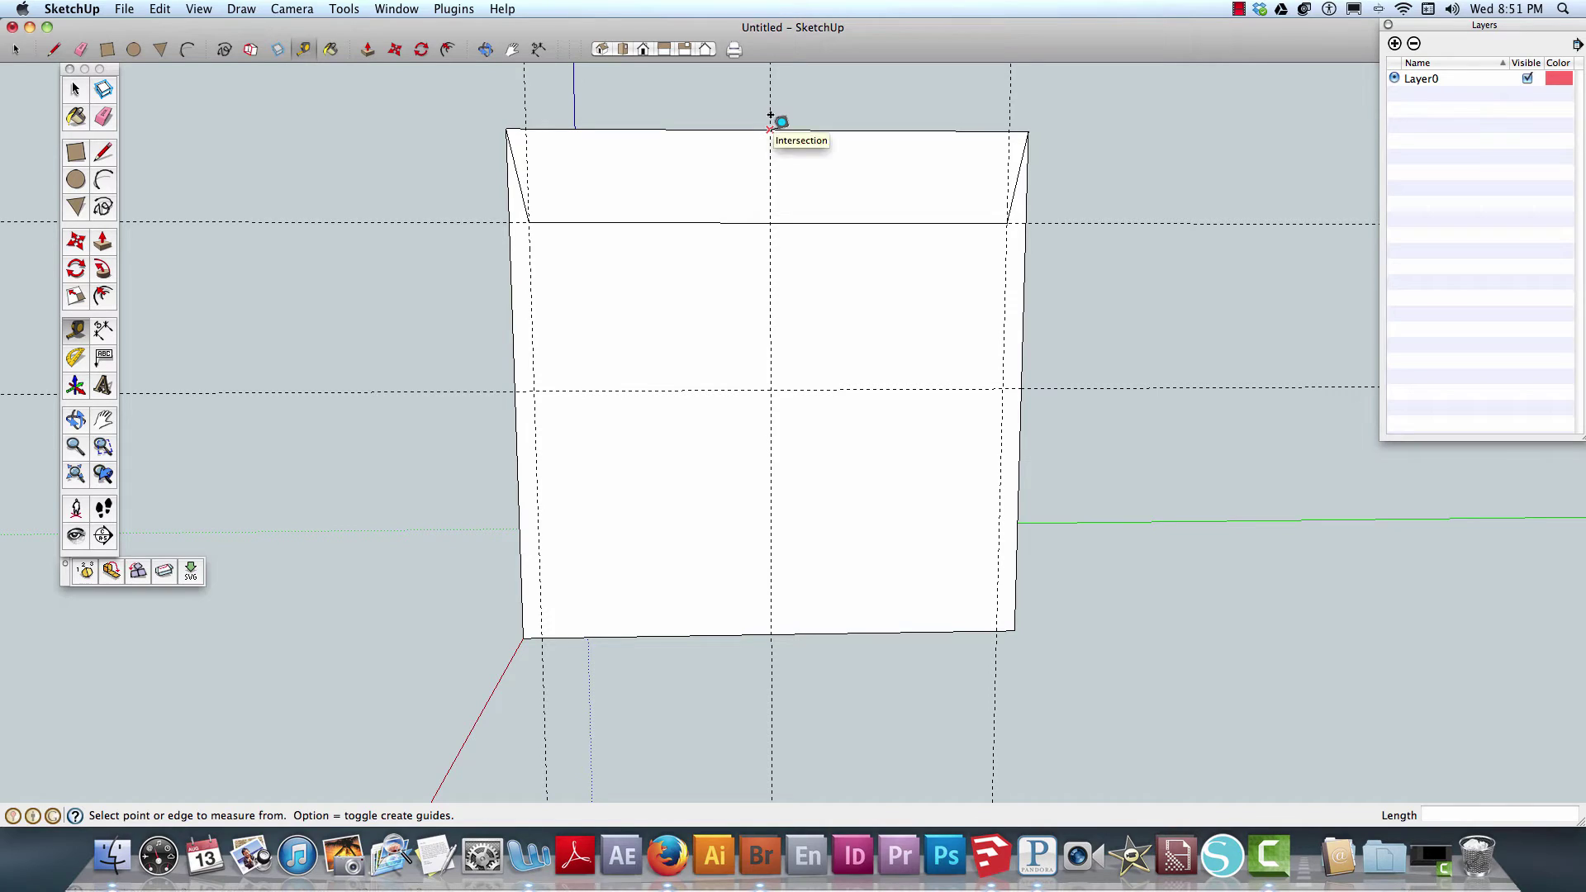
left_click(510, 249)
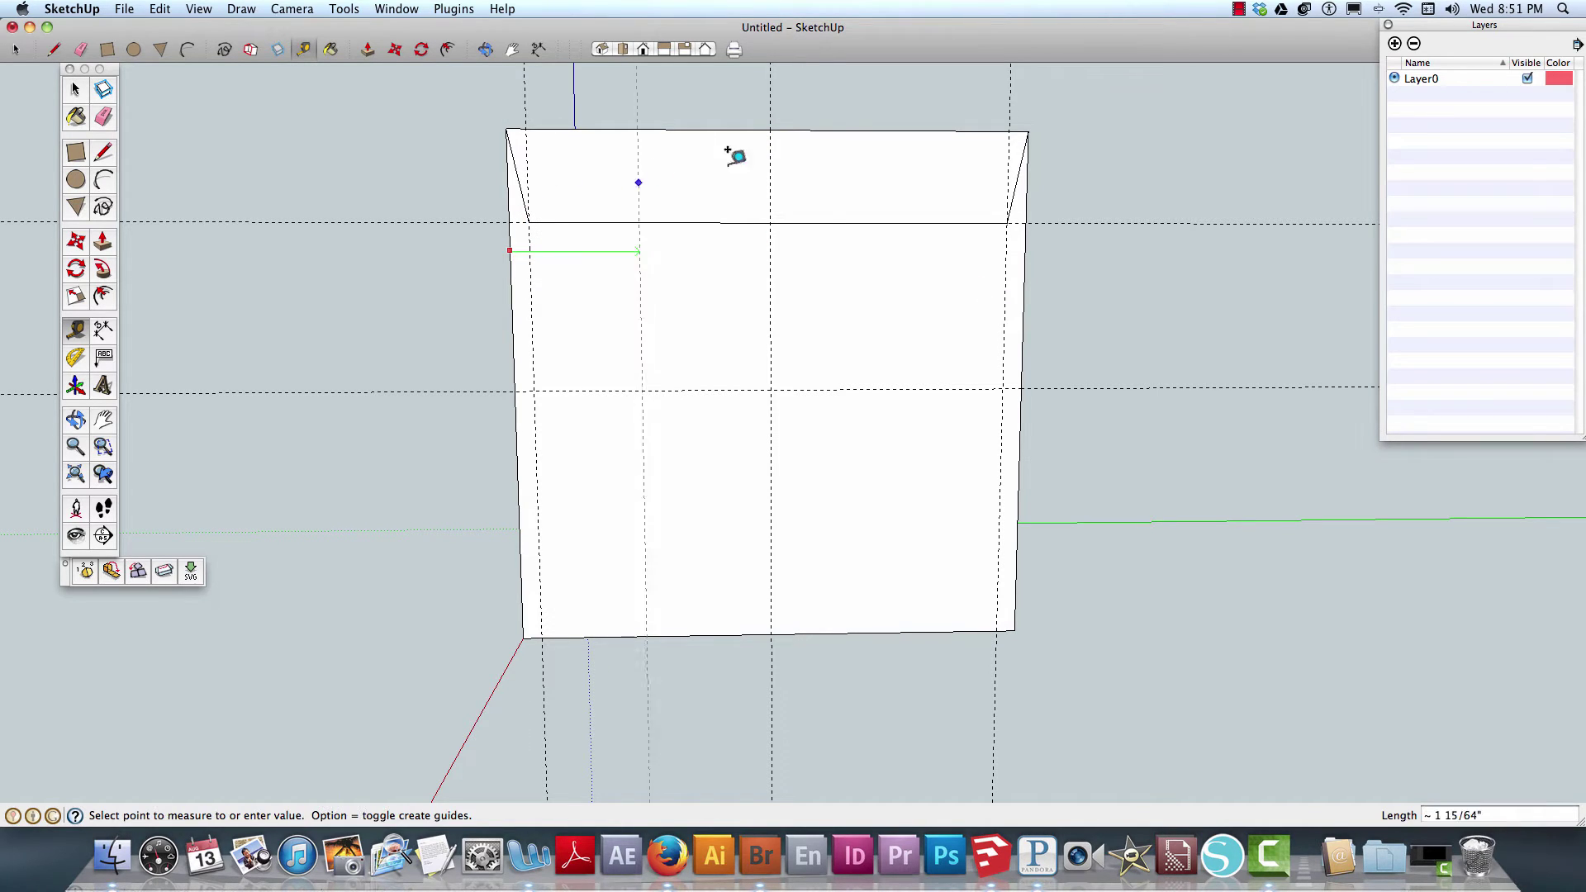
left_click(767, 117)
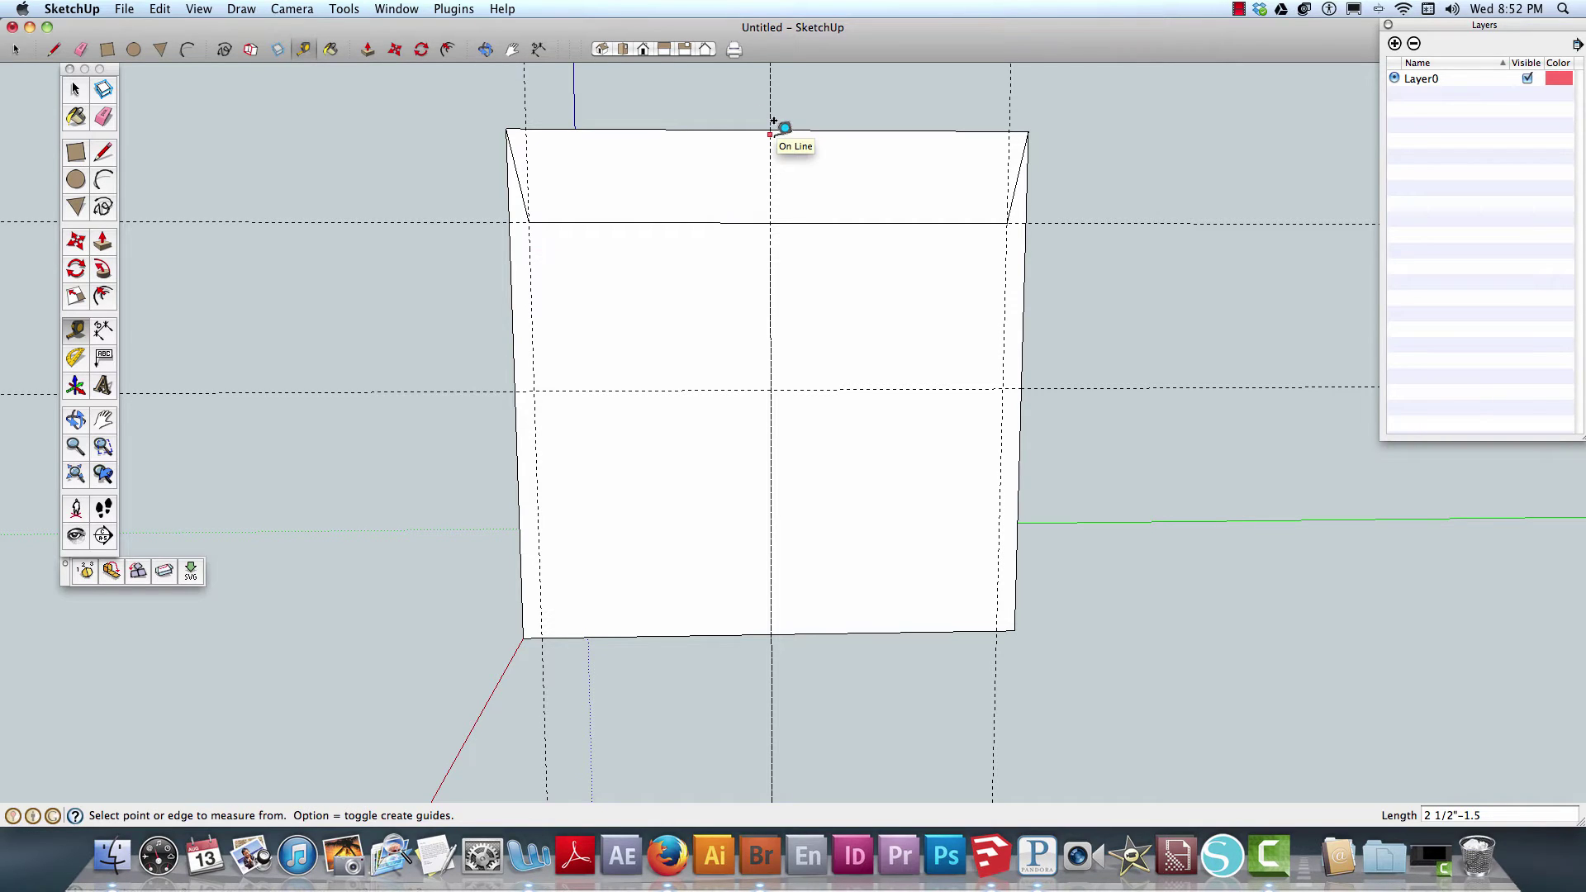
left_click(773, 121)
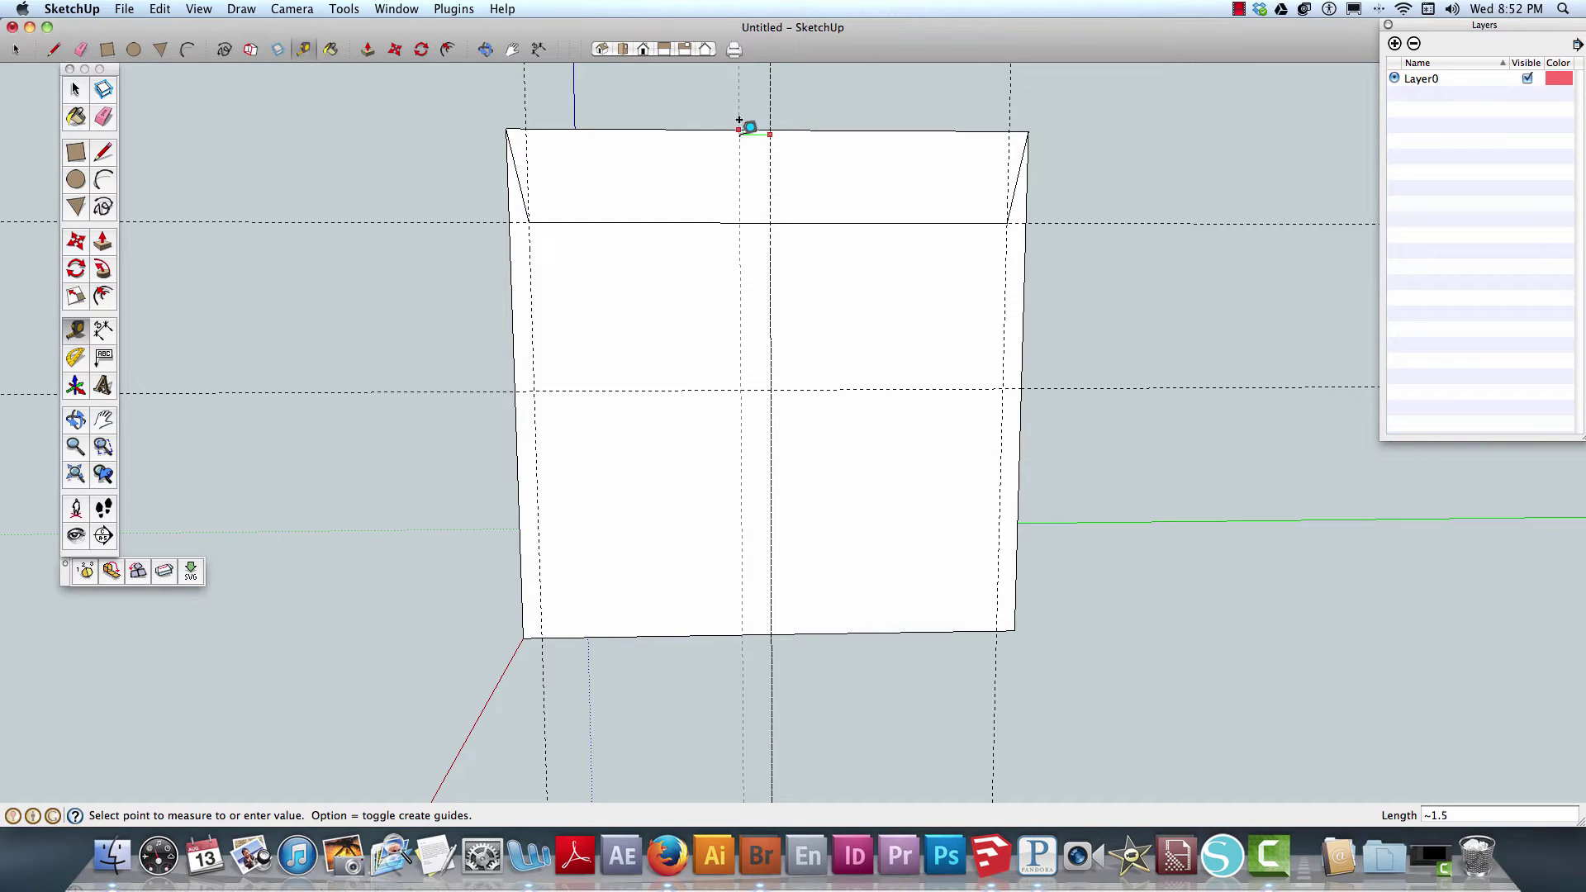
left_click(739, 121)
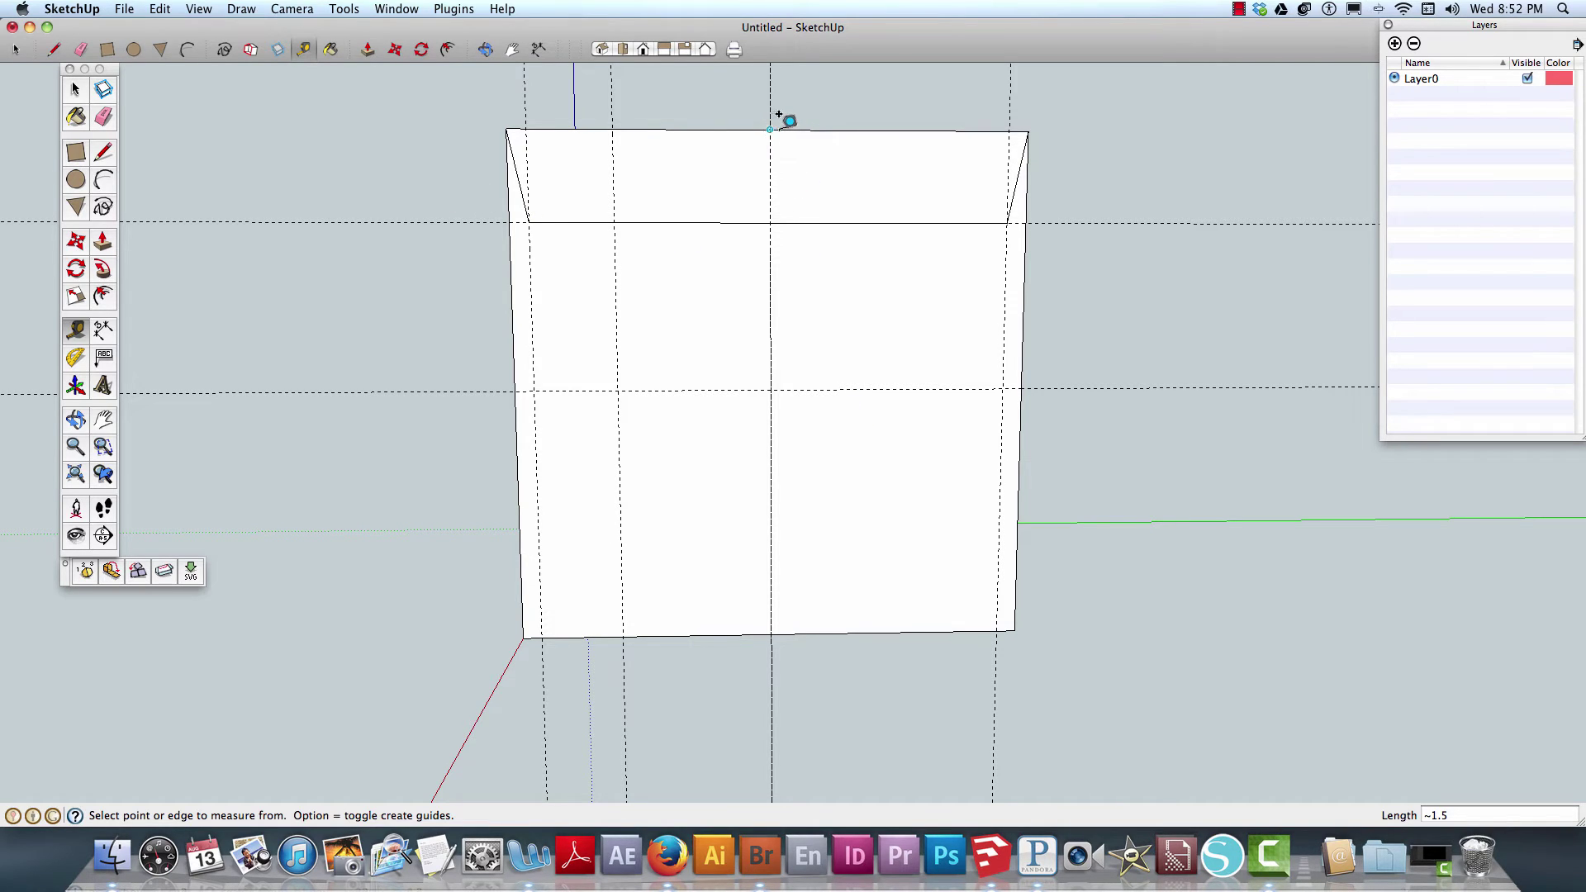
- Place a guide 1.5" in from the right edge and erase the stray vertical guide
left_click(1027, 212)
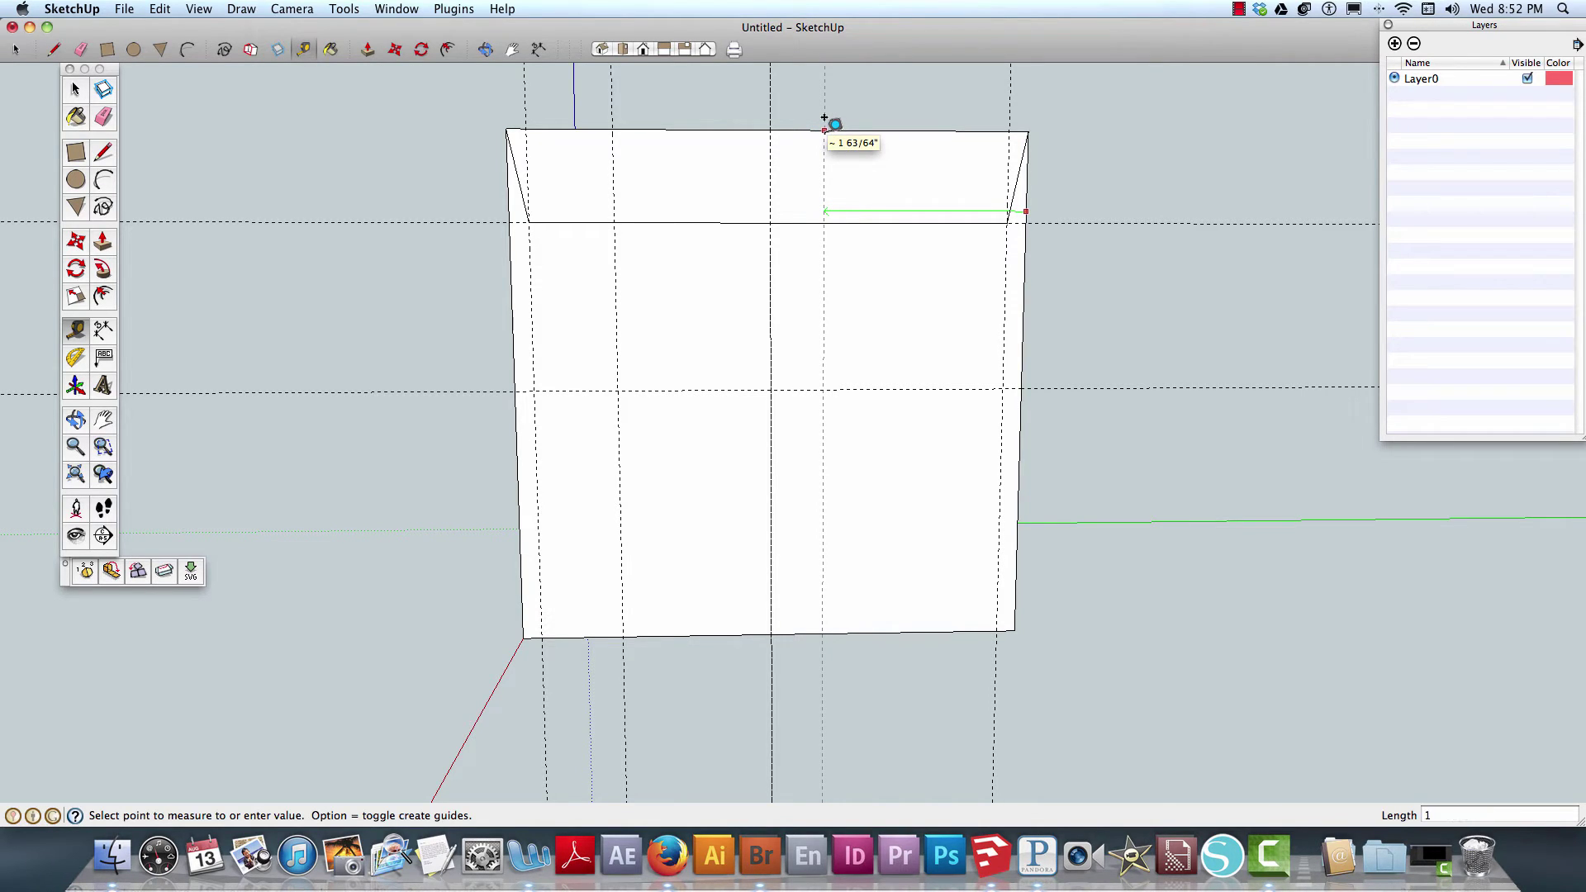
key("Return")
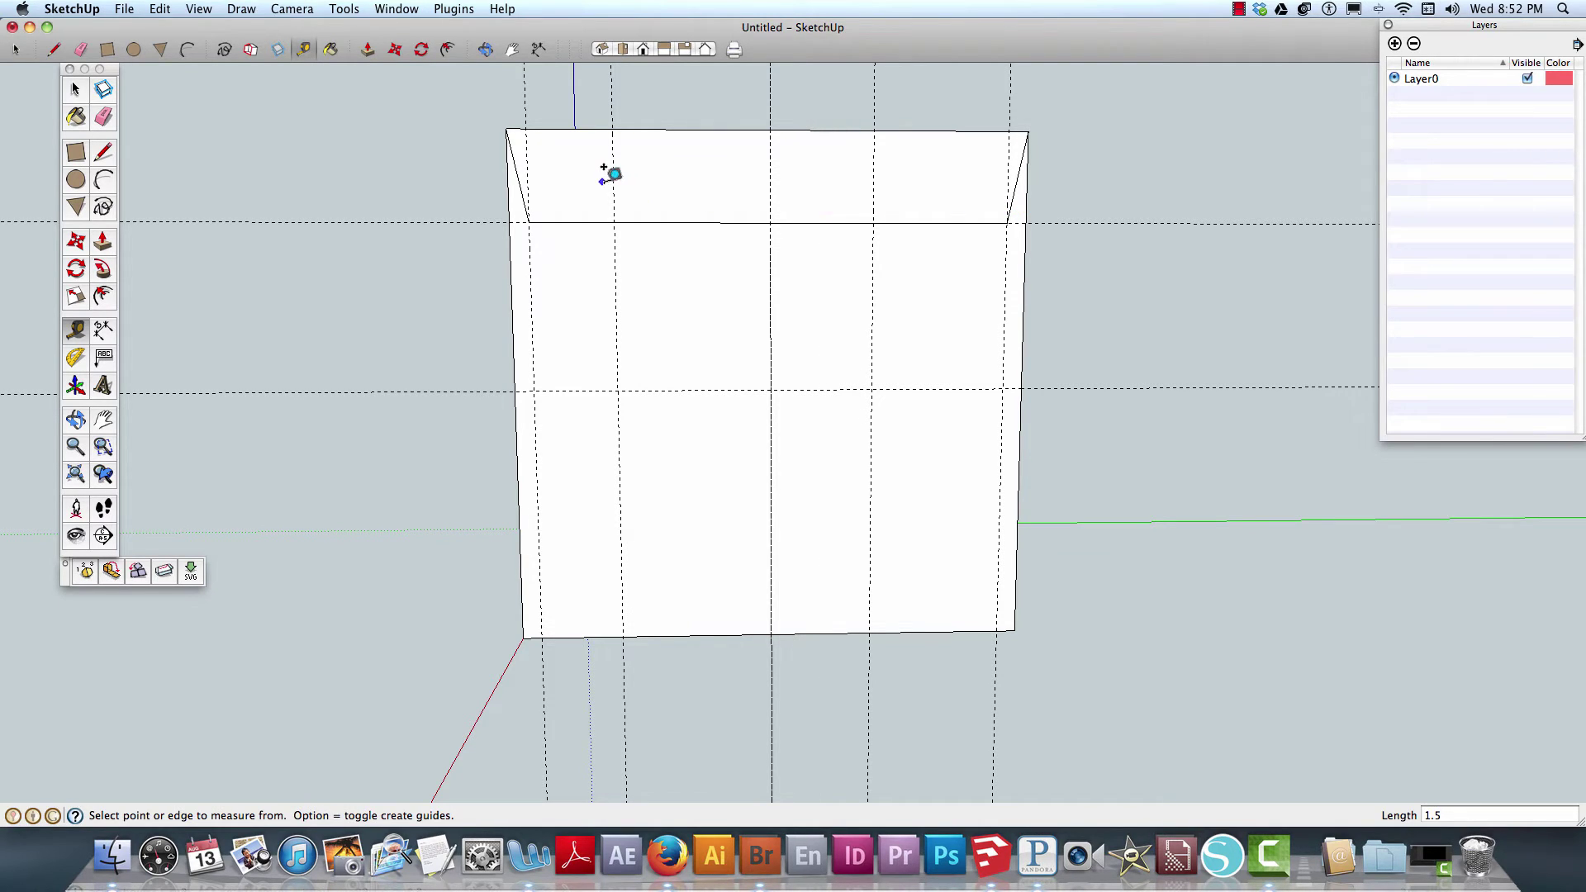
key("e")
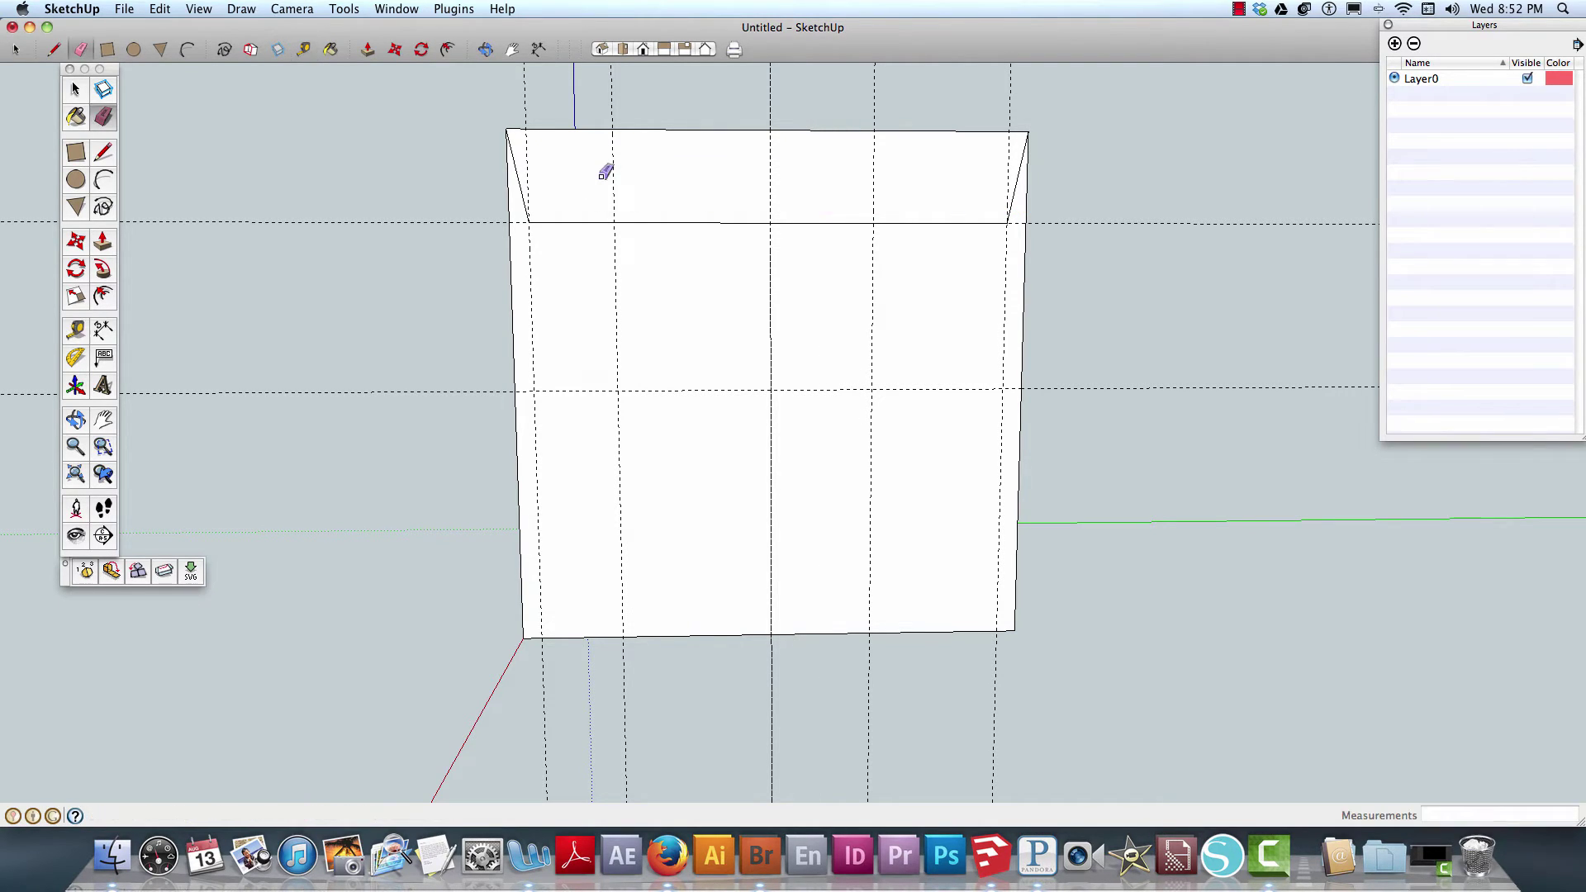
left_click(613, 110)
- Place a vertical guide 1.5" in from the front face's left edge
key("t")
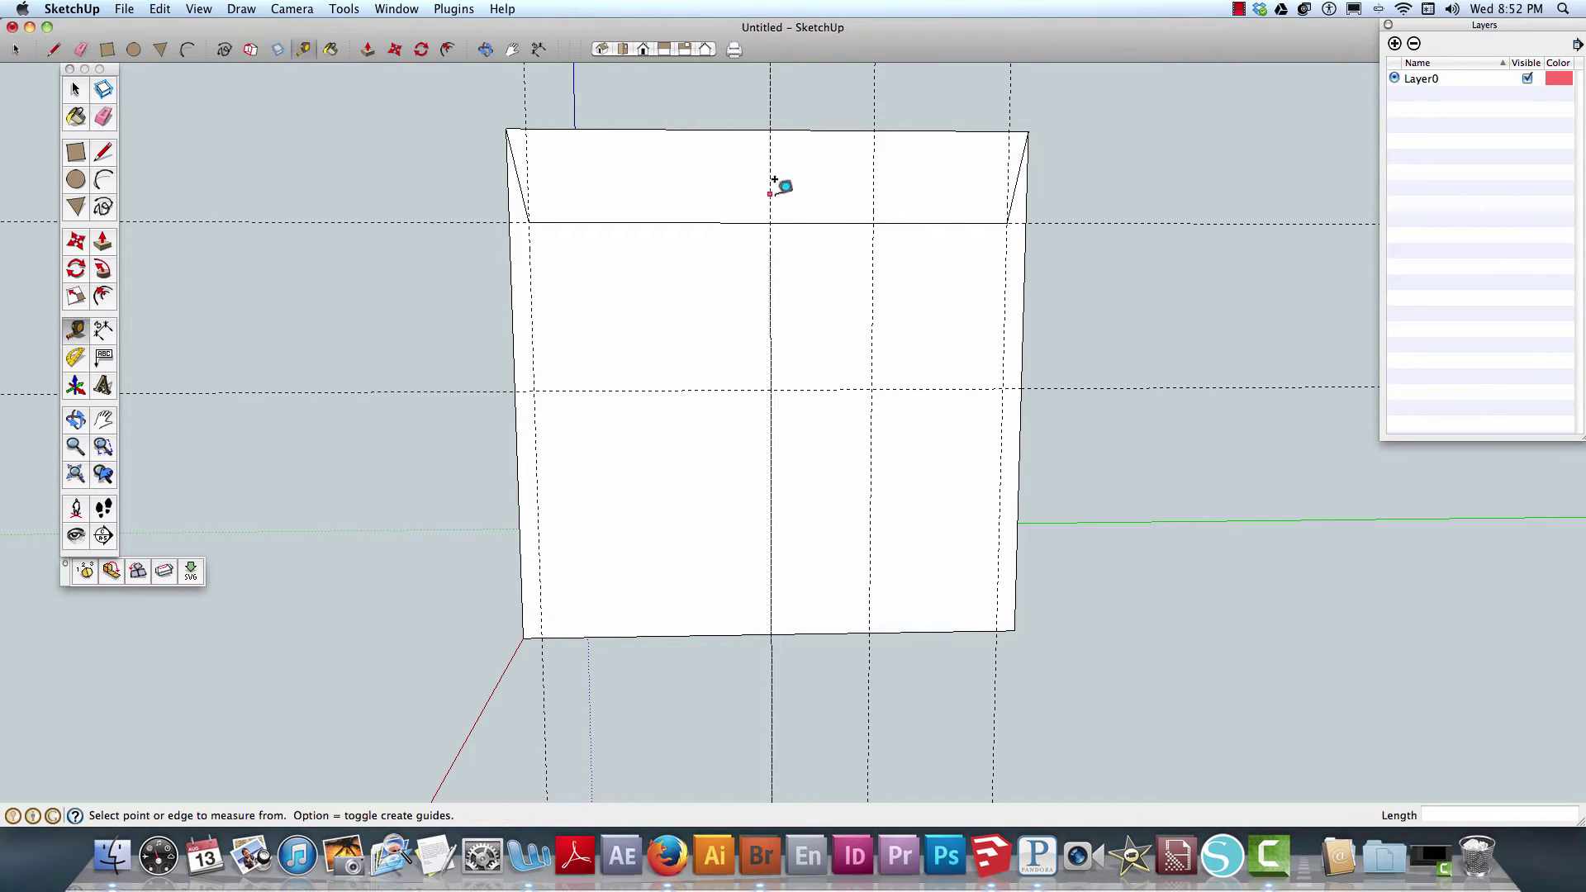
left_click(772, 114)
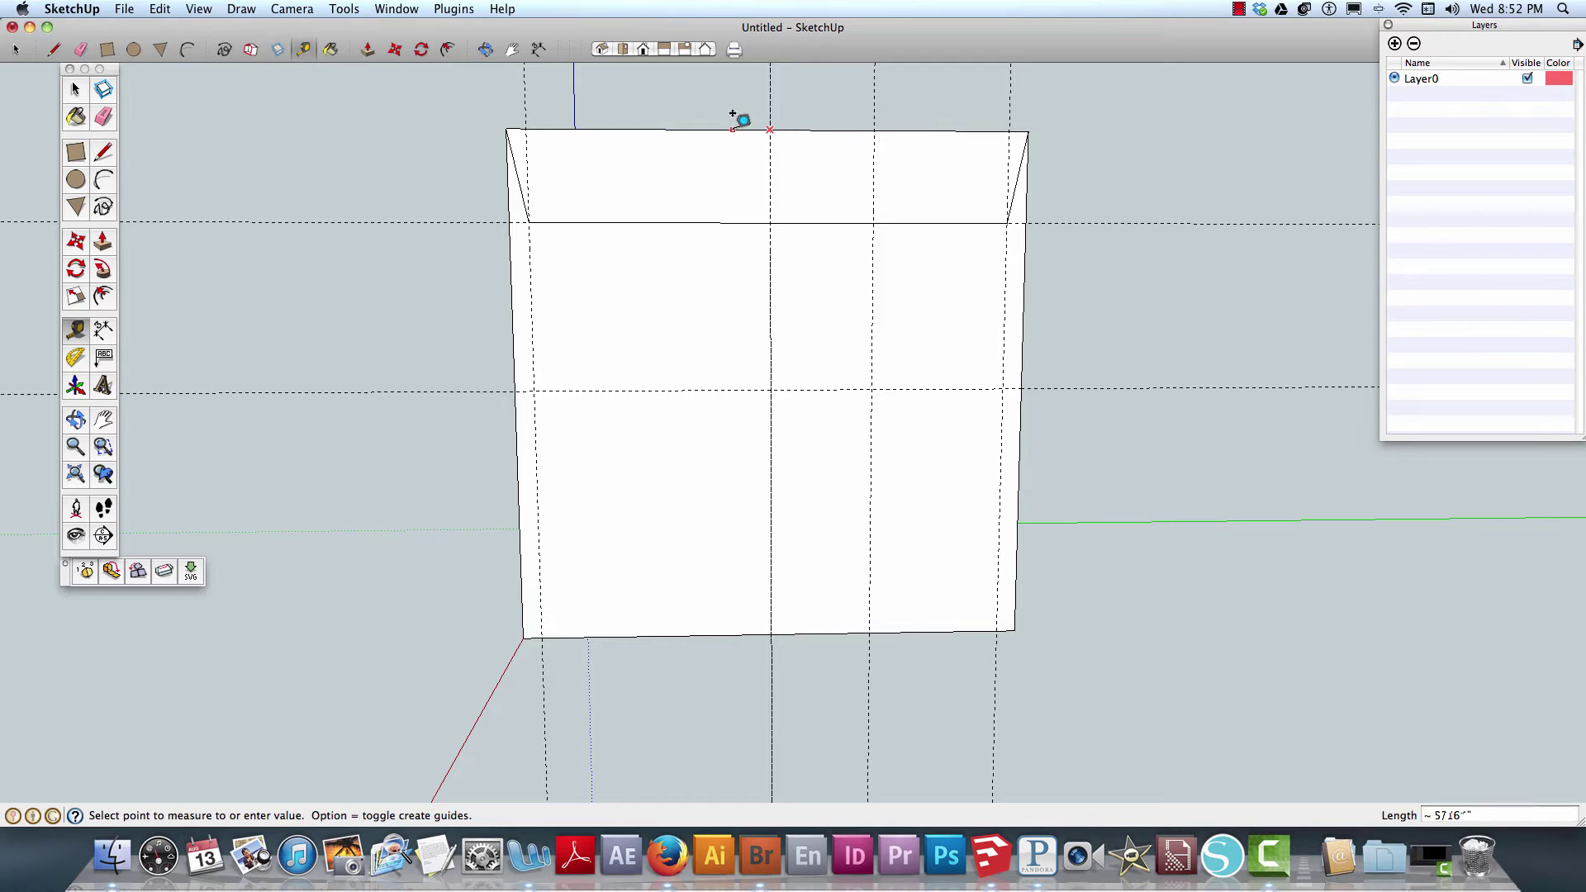
key("super+z")
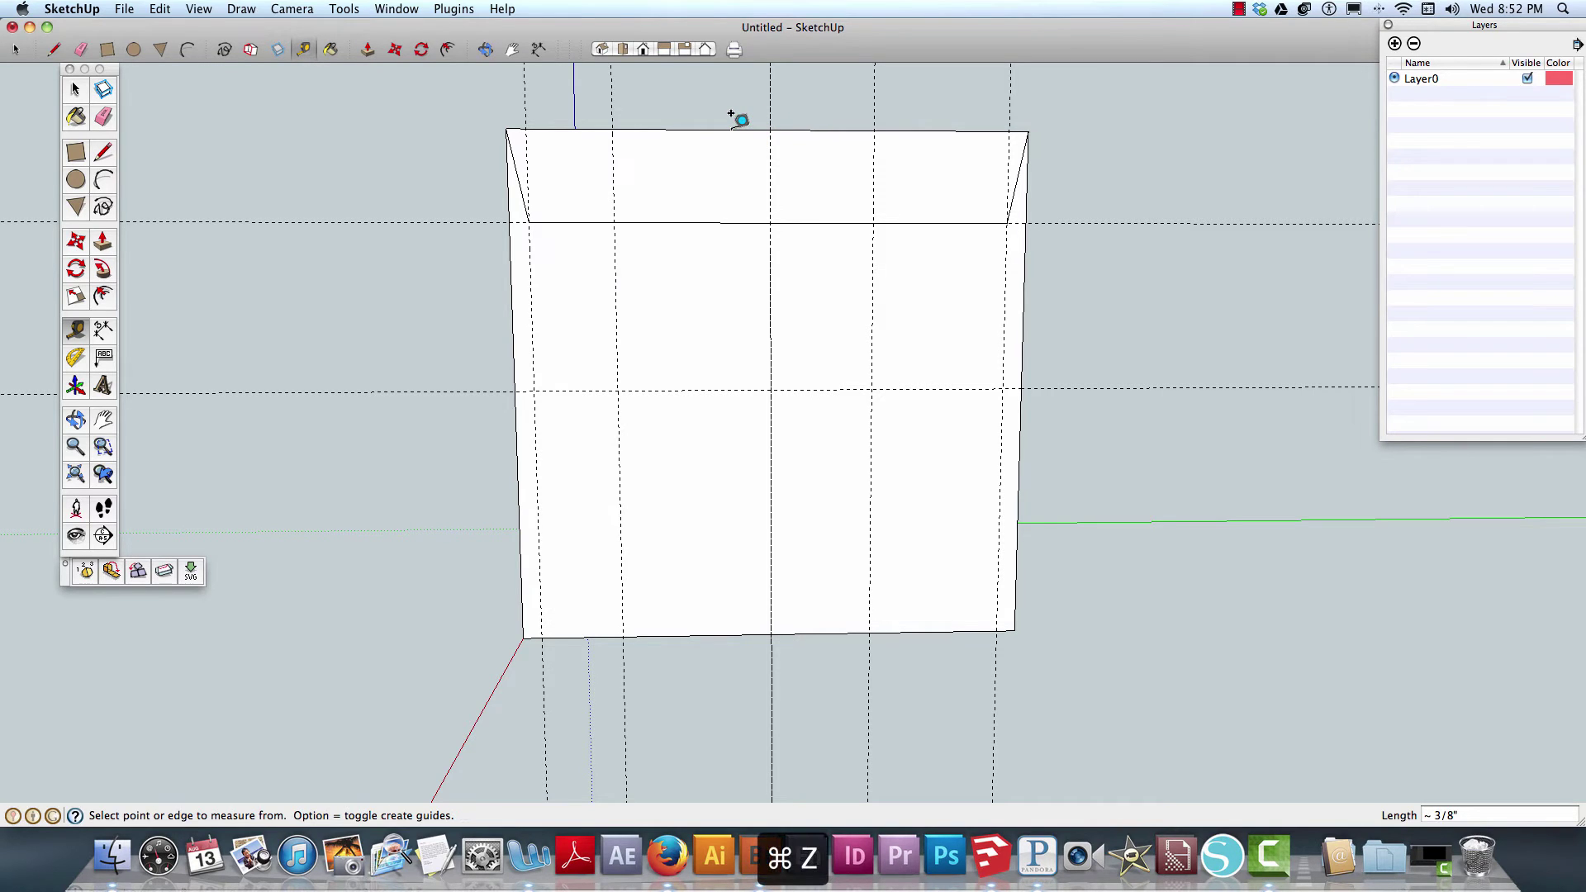
key("super+z")
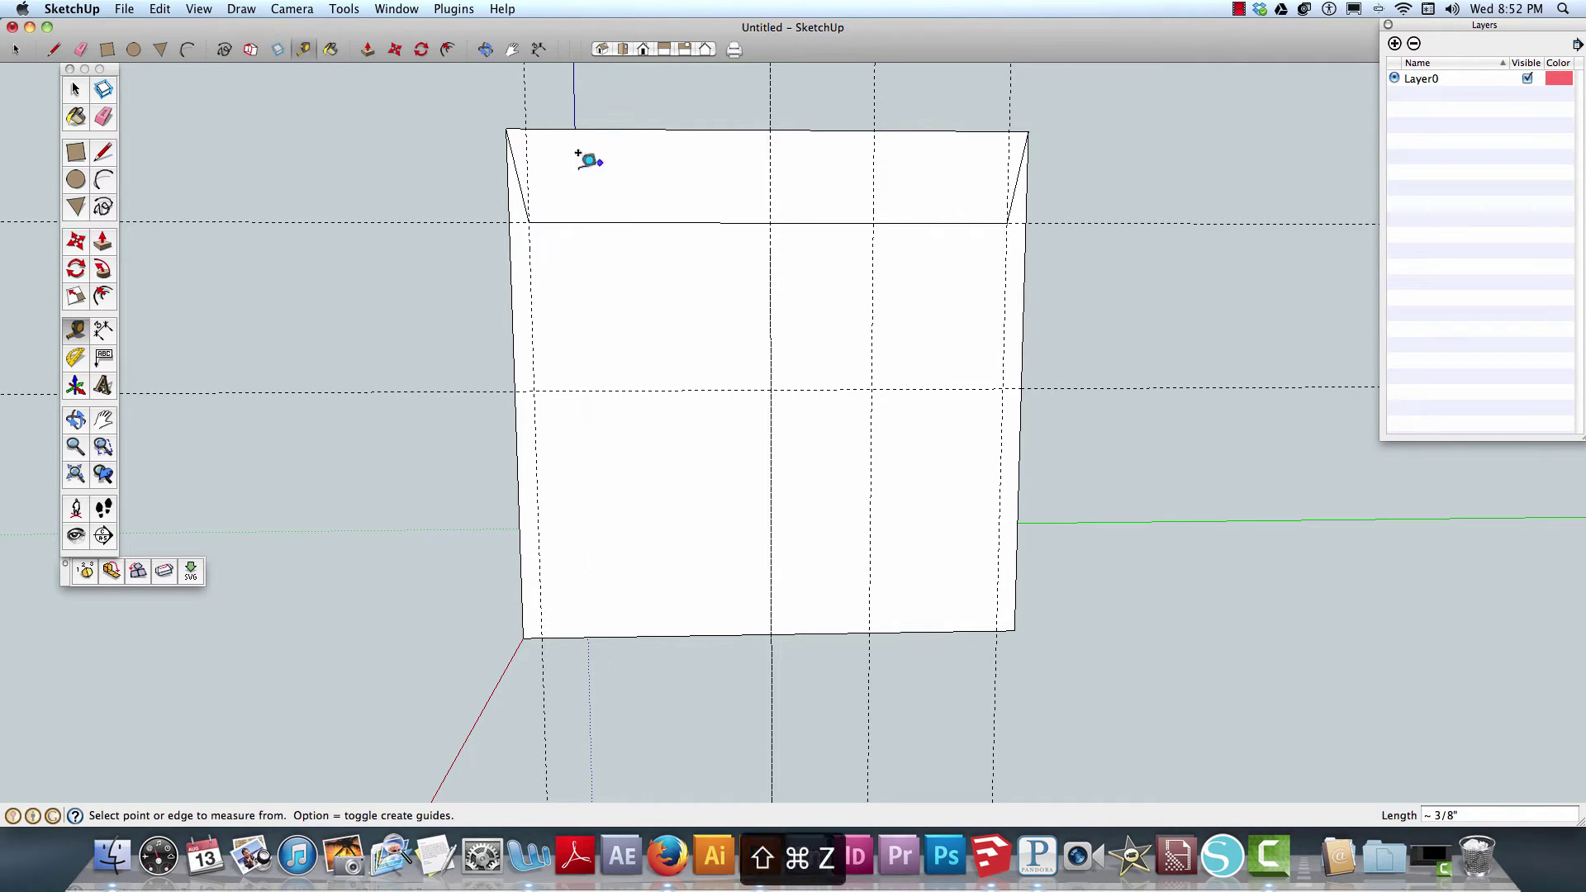
left_click(507, 177)
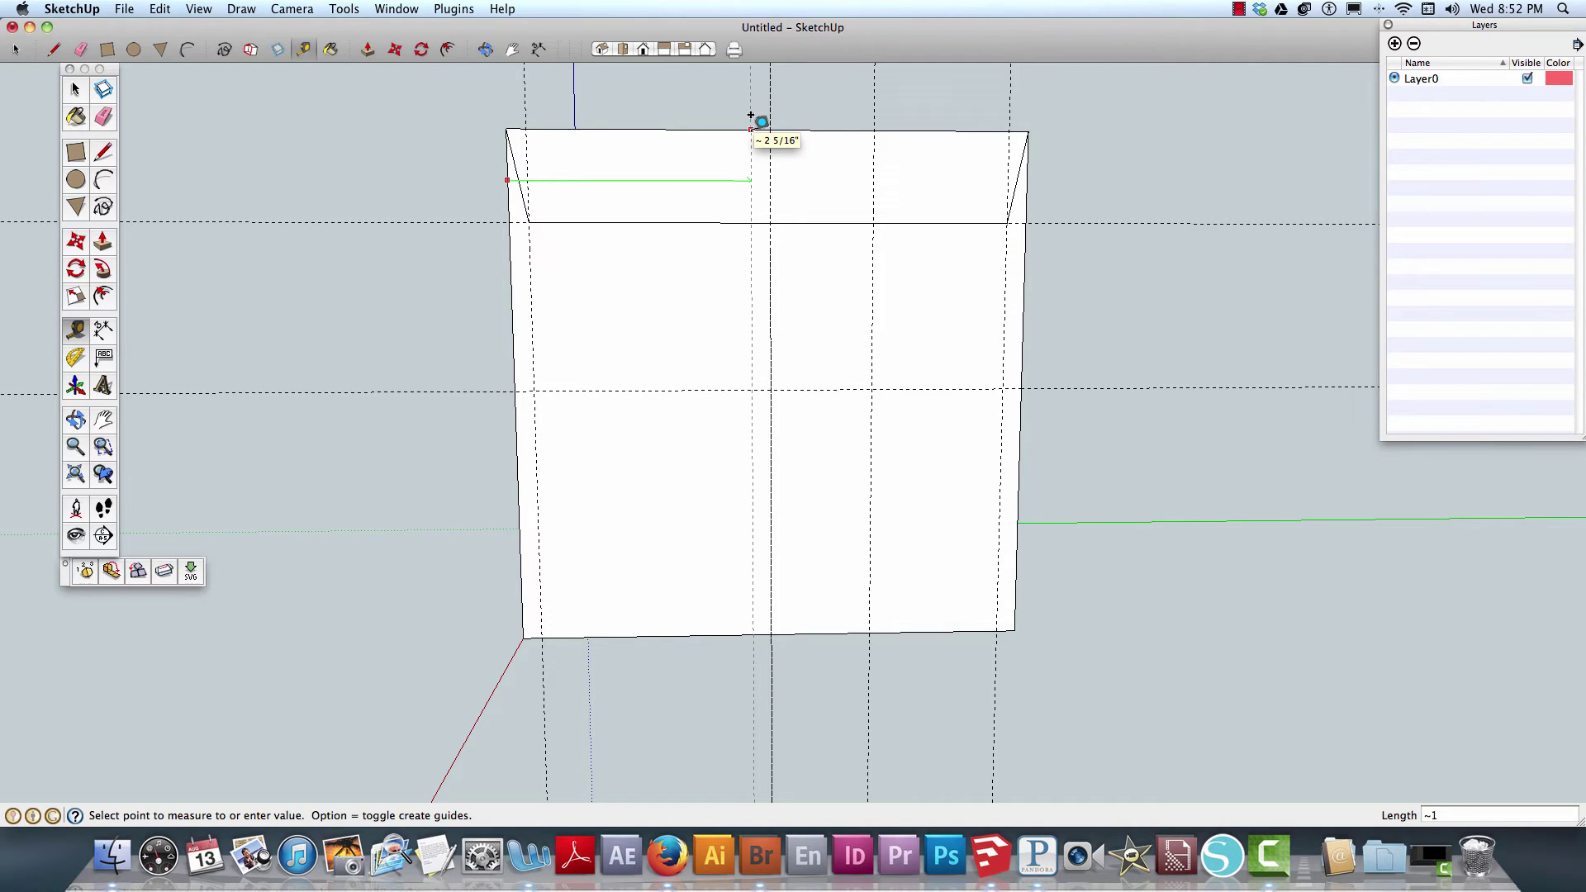
key("Return")
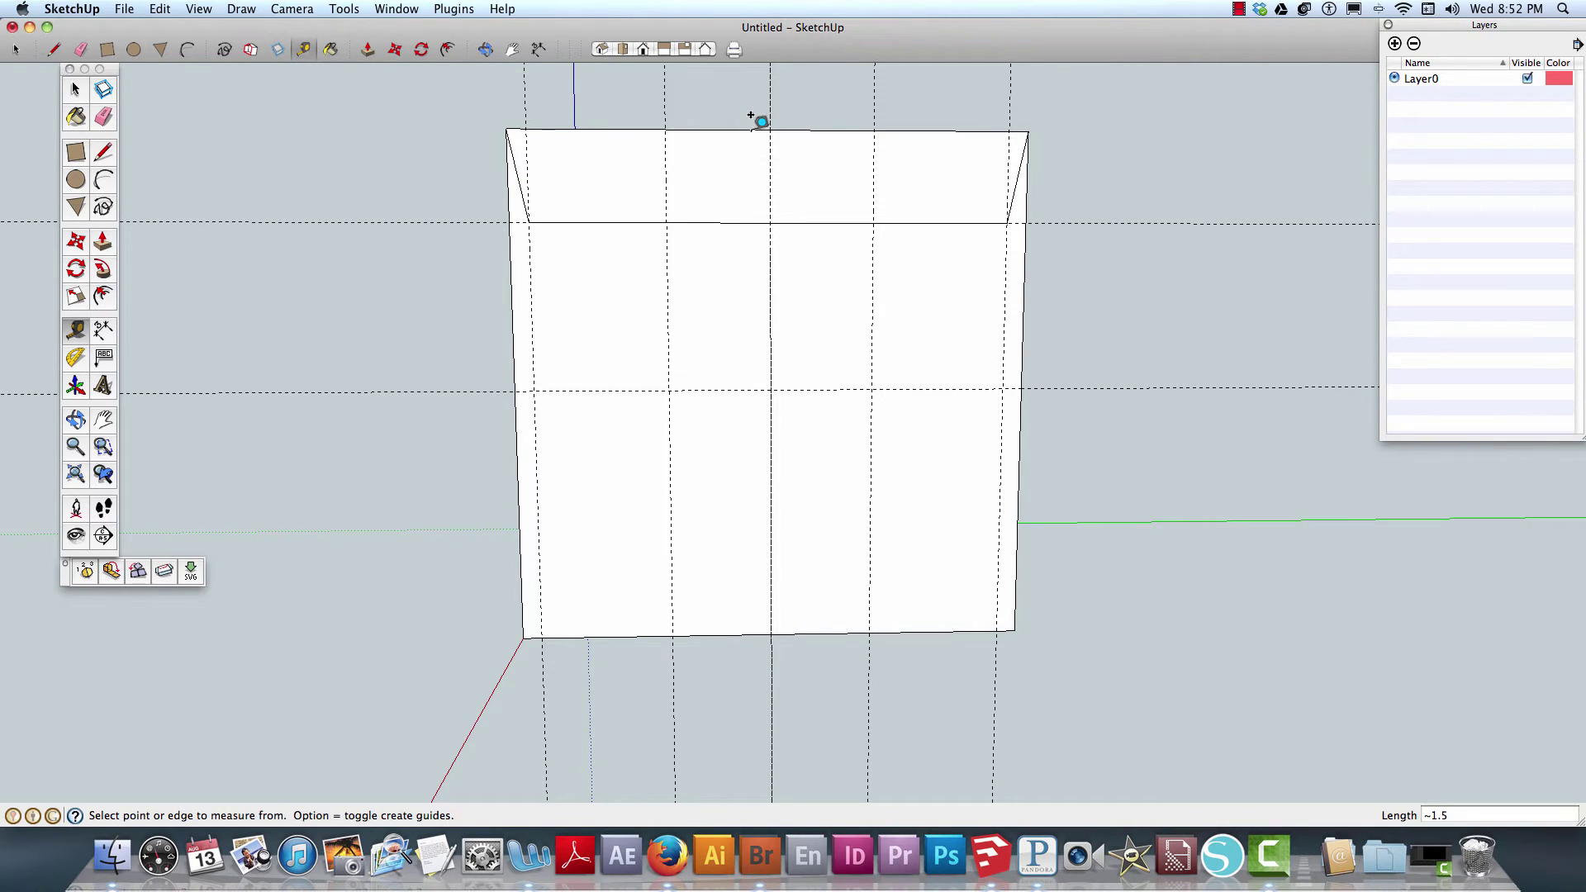
left_click(76, 89)
- Dimension the two 1" spans either side of the centre guide along the top edge
middle_click_drag(1231, 361, 1127, 425)
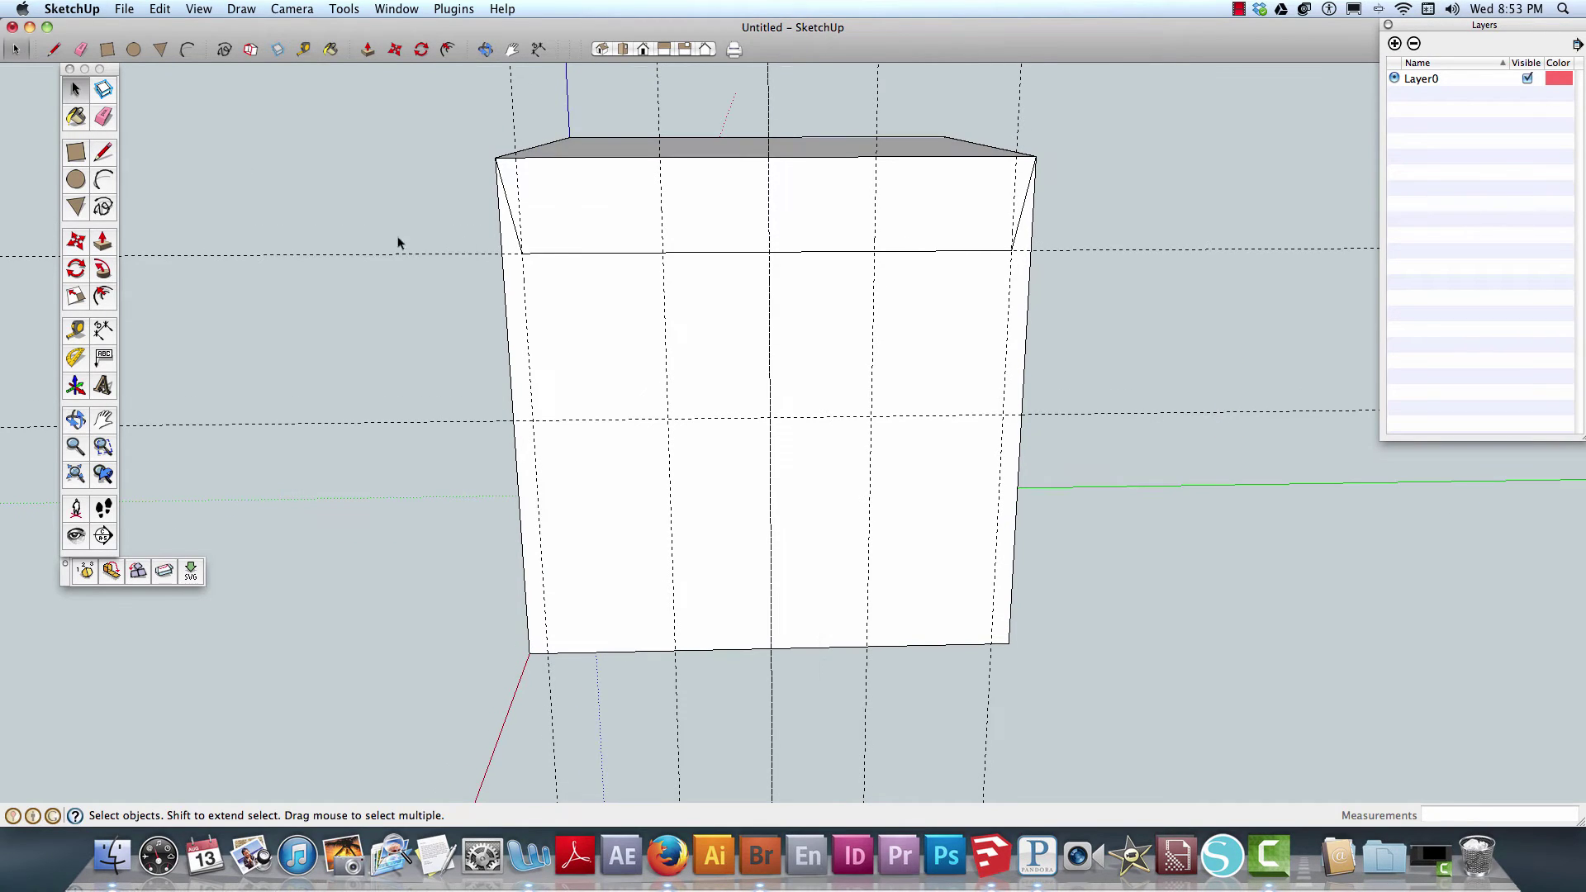
left_click(102, 332)
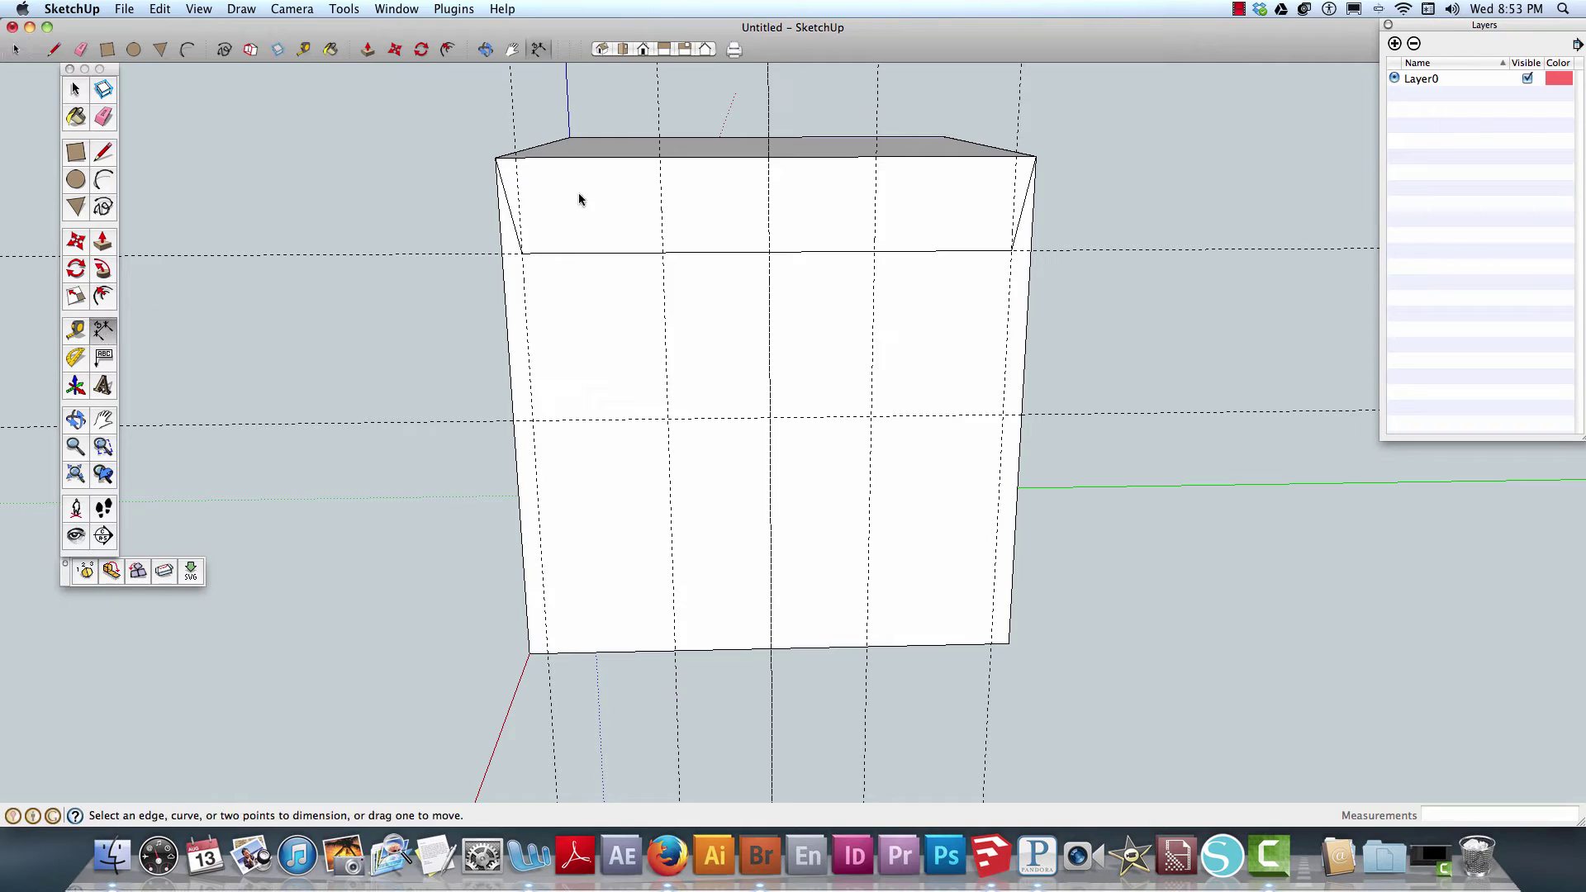
left_click(660, 157)
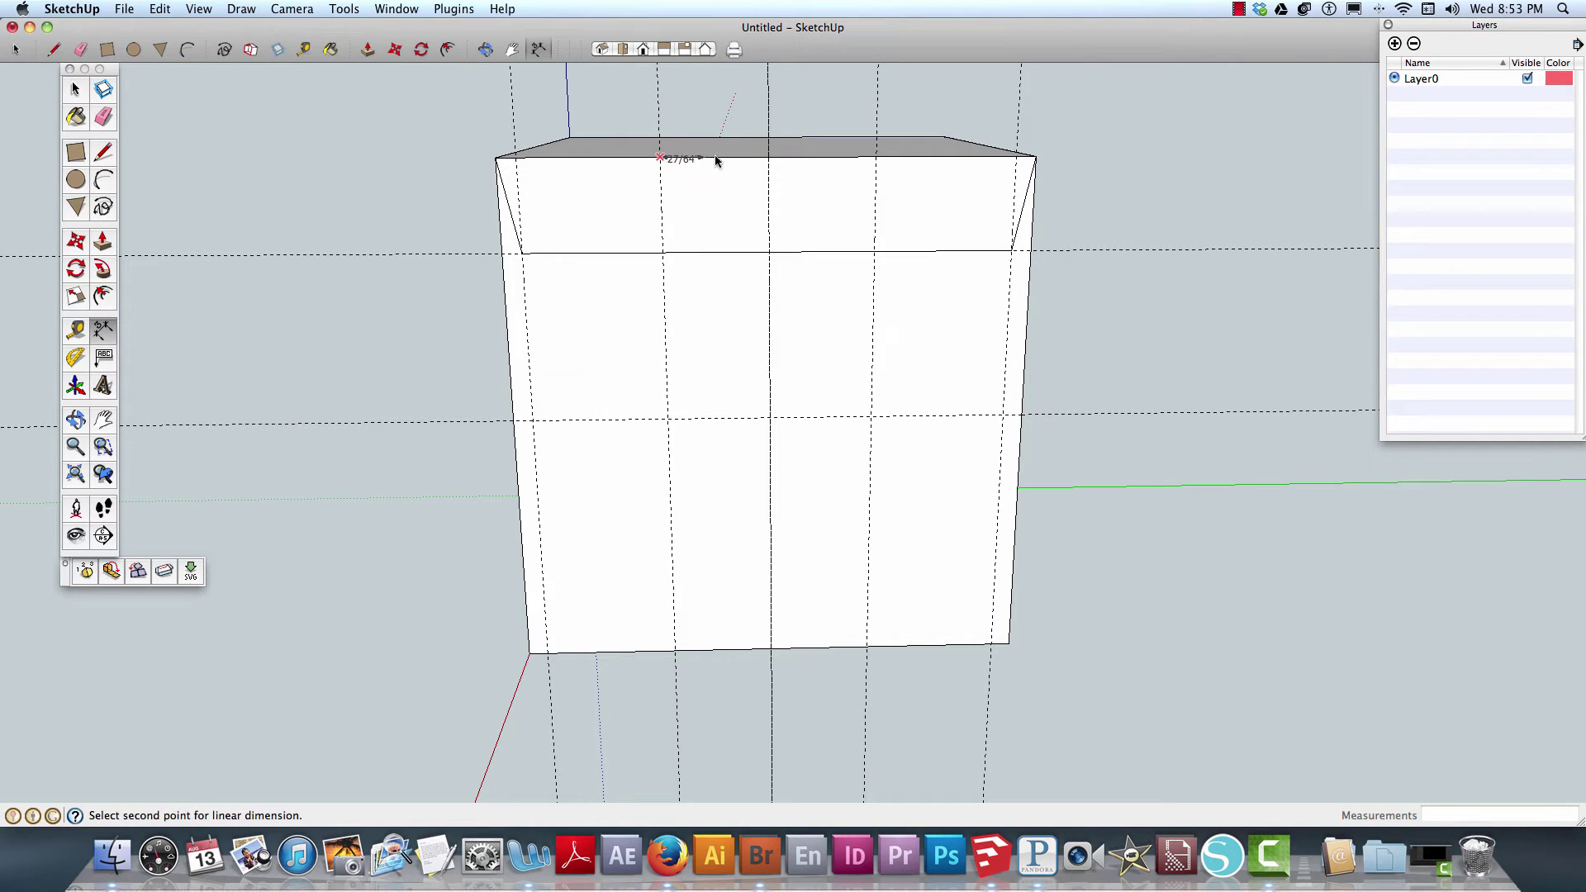
left_click(769, 157)
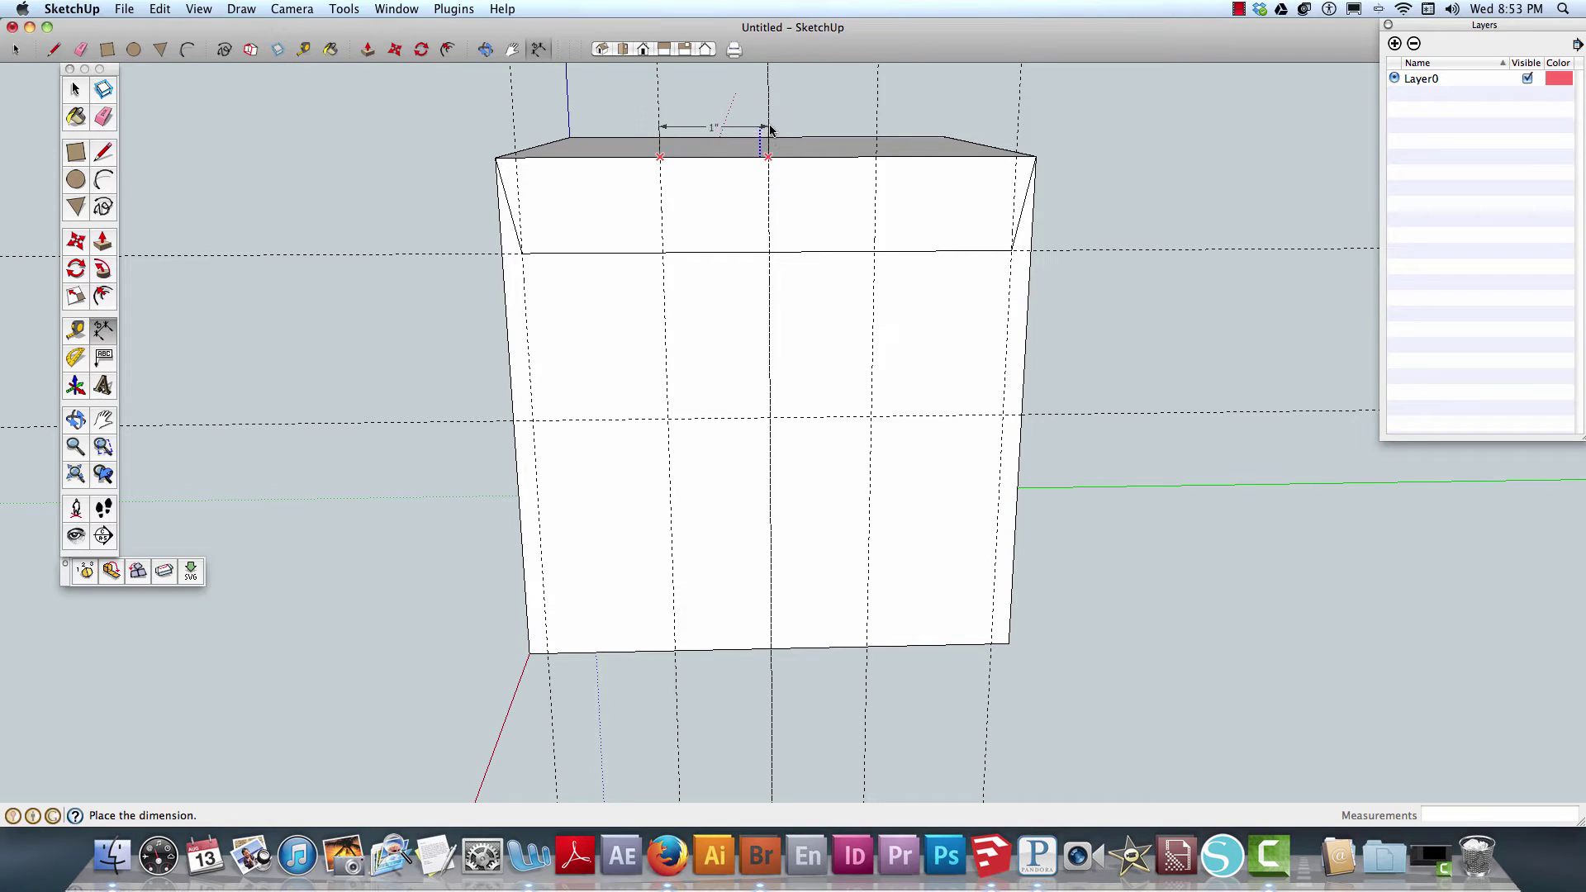
left_click(770, 130)
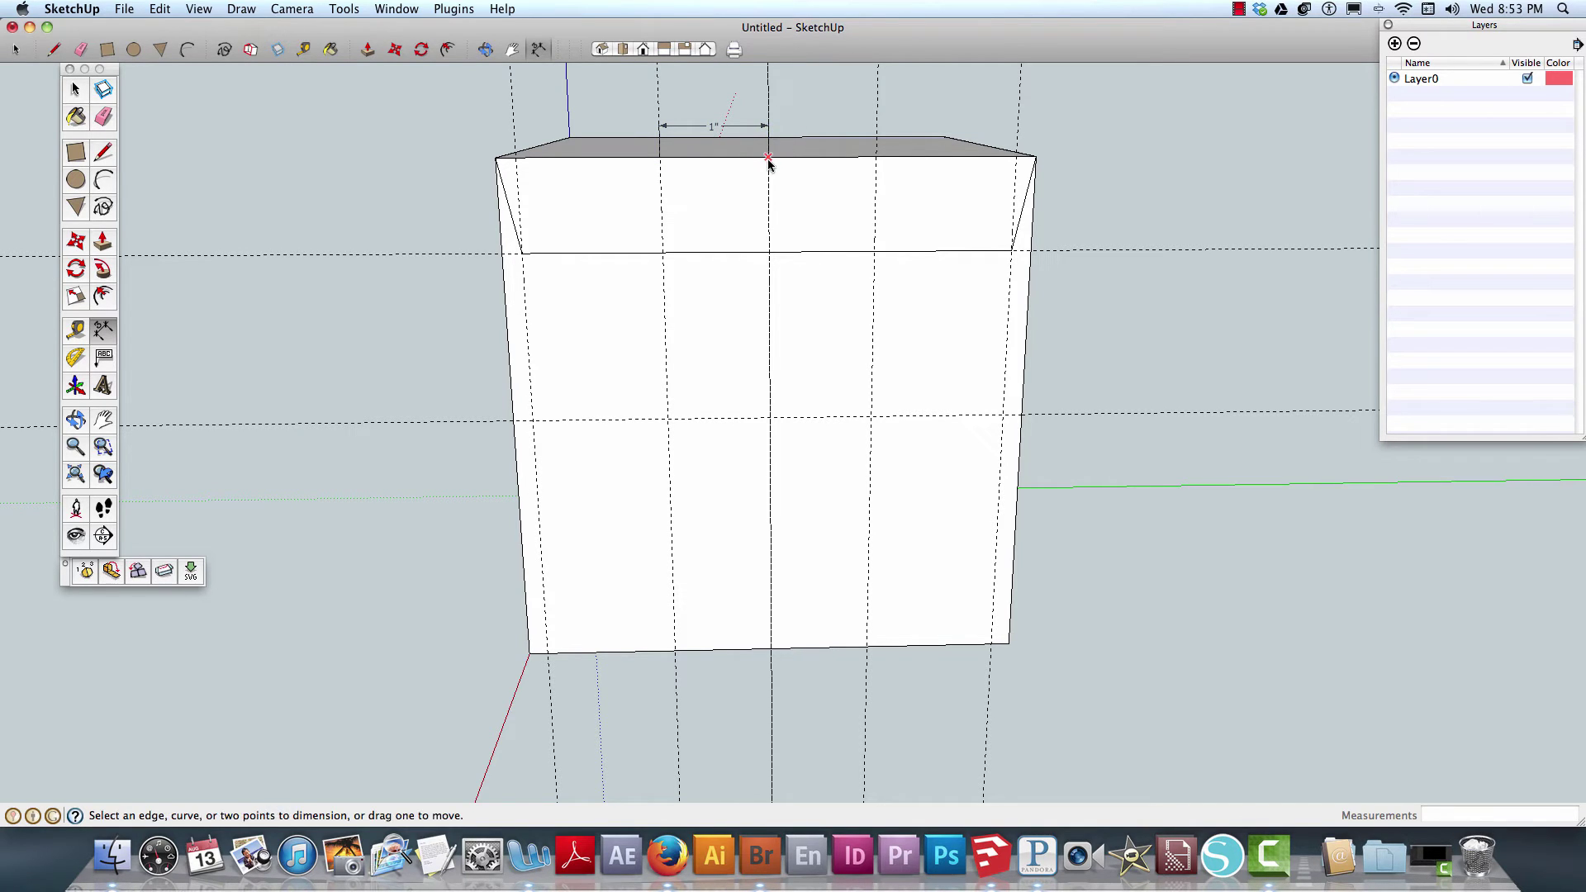
left_click(768, 158)
left_click(877, 158)
left_click(878, 124)
key("o")
left_click_drag(782, 439, 677, 325)
key("d")
mouse_move(761, 311)
middle_mouse_down()
mouse_move(741, 322)
mouse_move(779, 322)
middle_mouse_up()
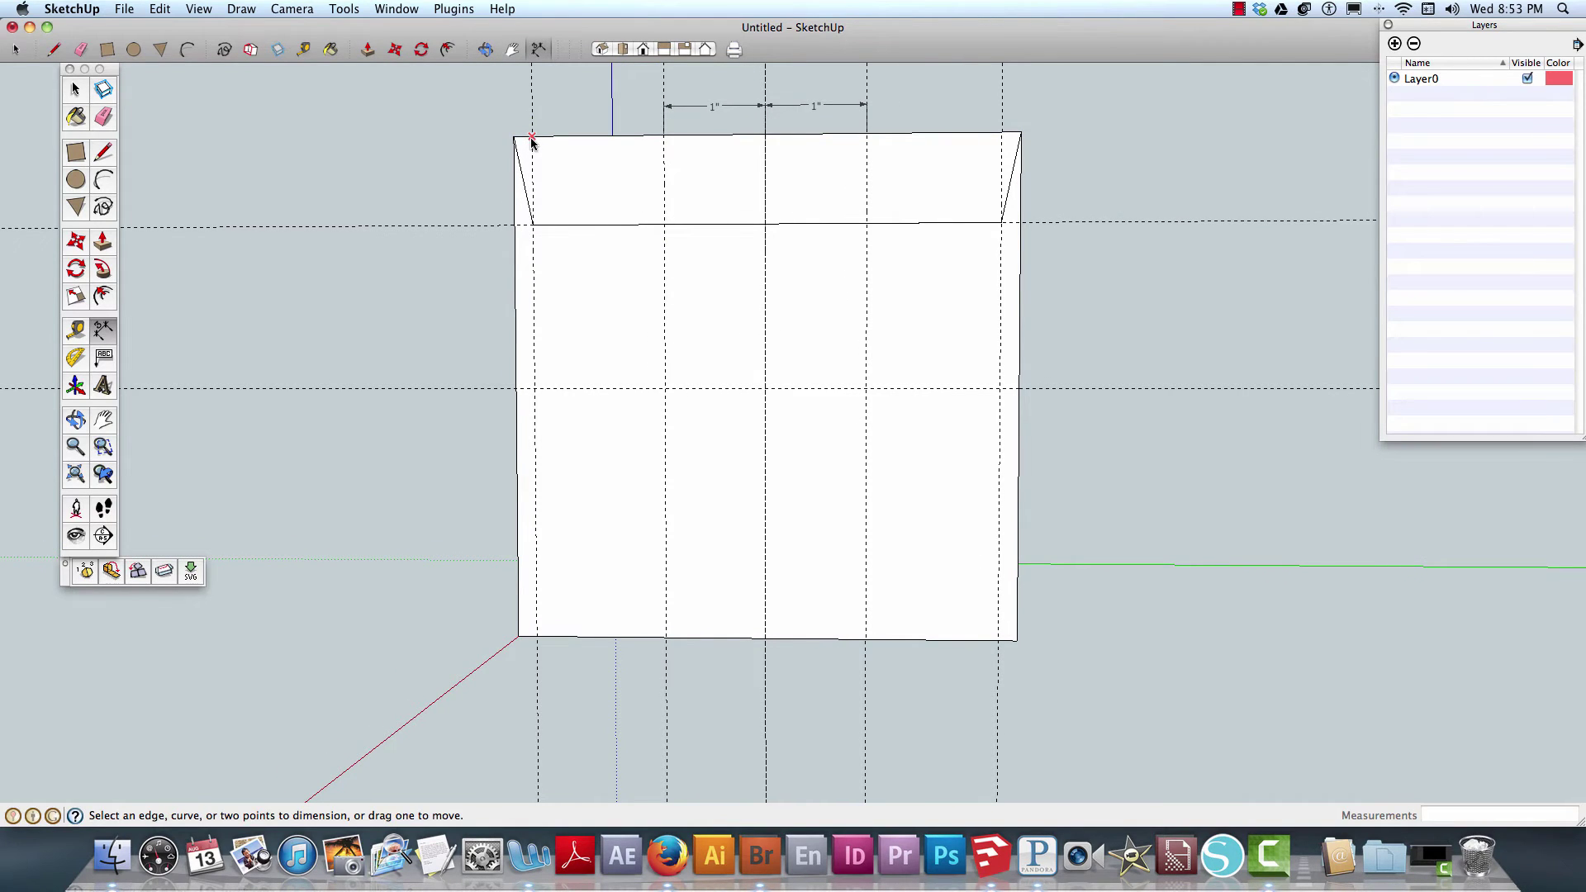
- Add the left and right 1 5/16" dimensions between the outer guides
left_click(532, 137)
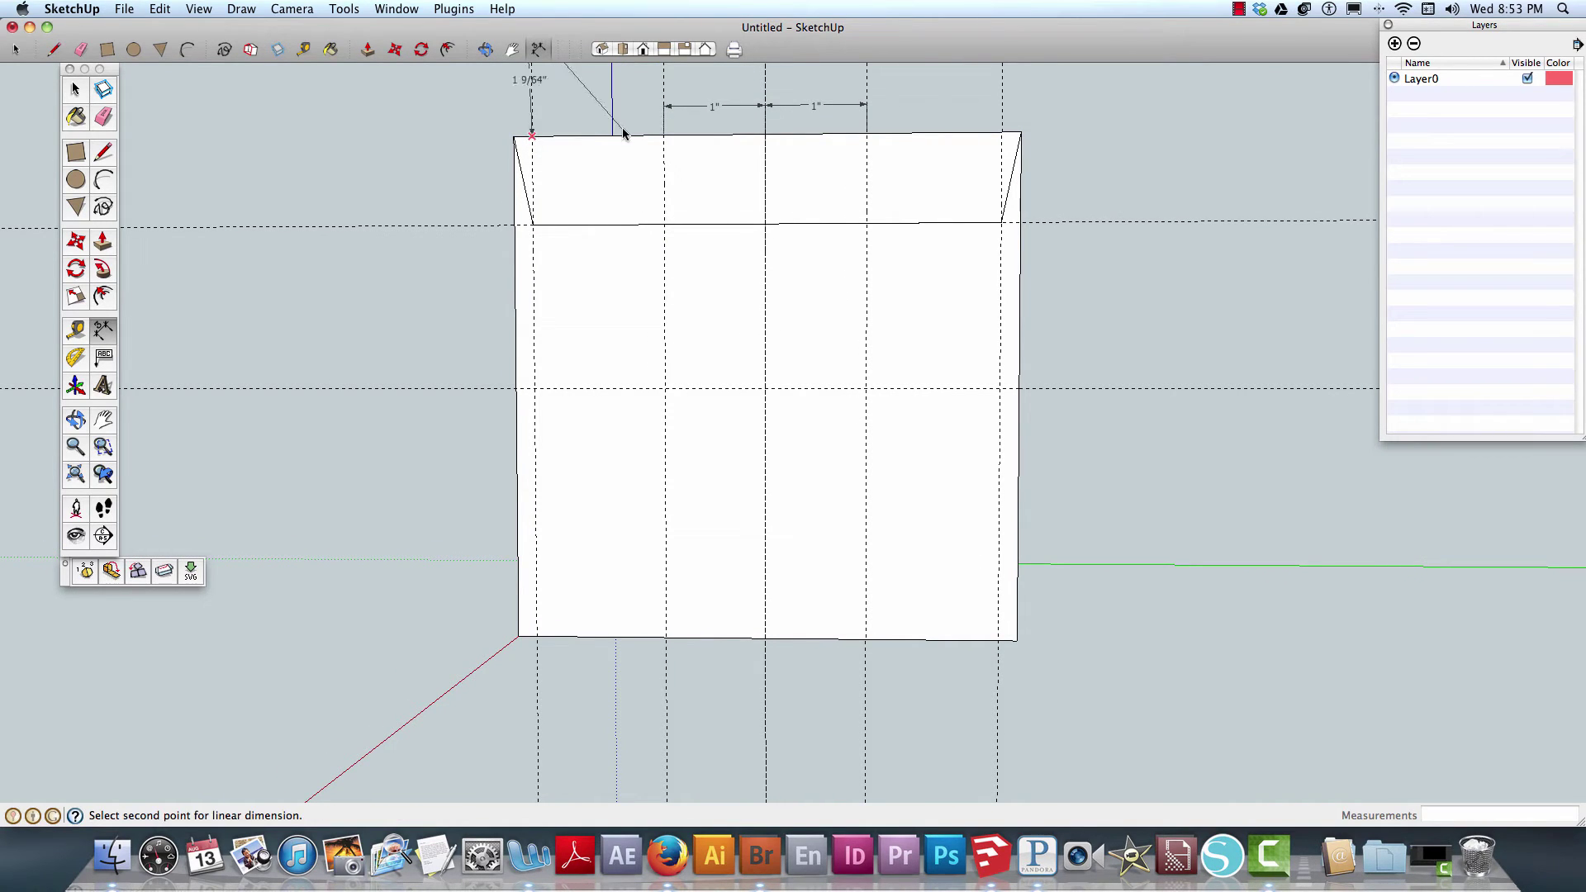
left_click(665, 136)
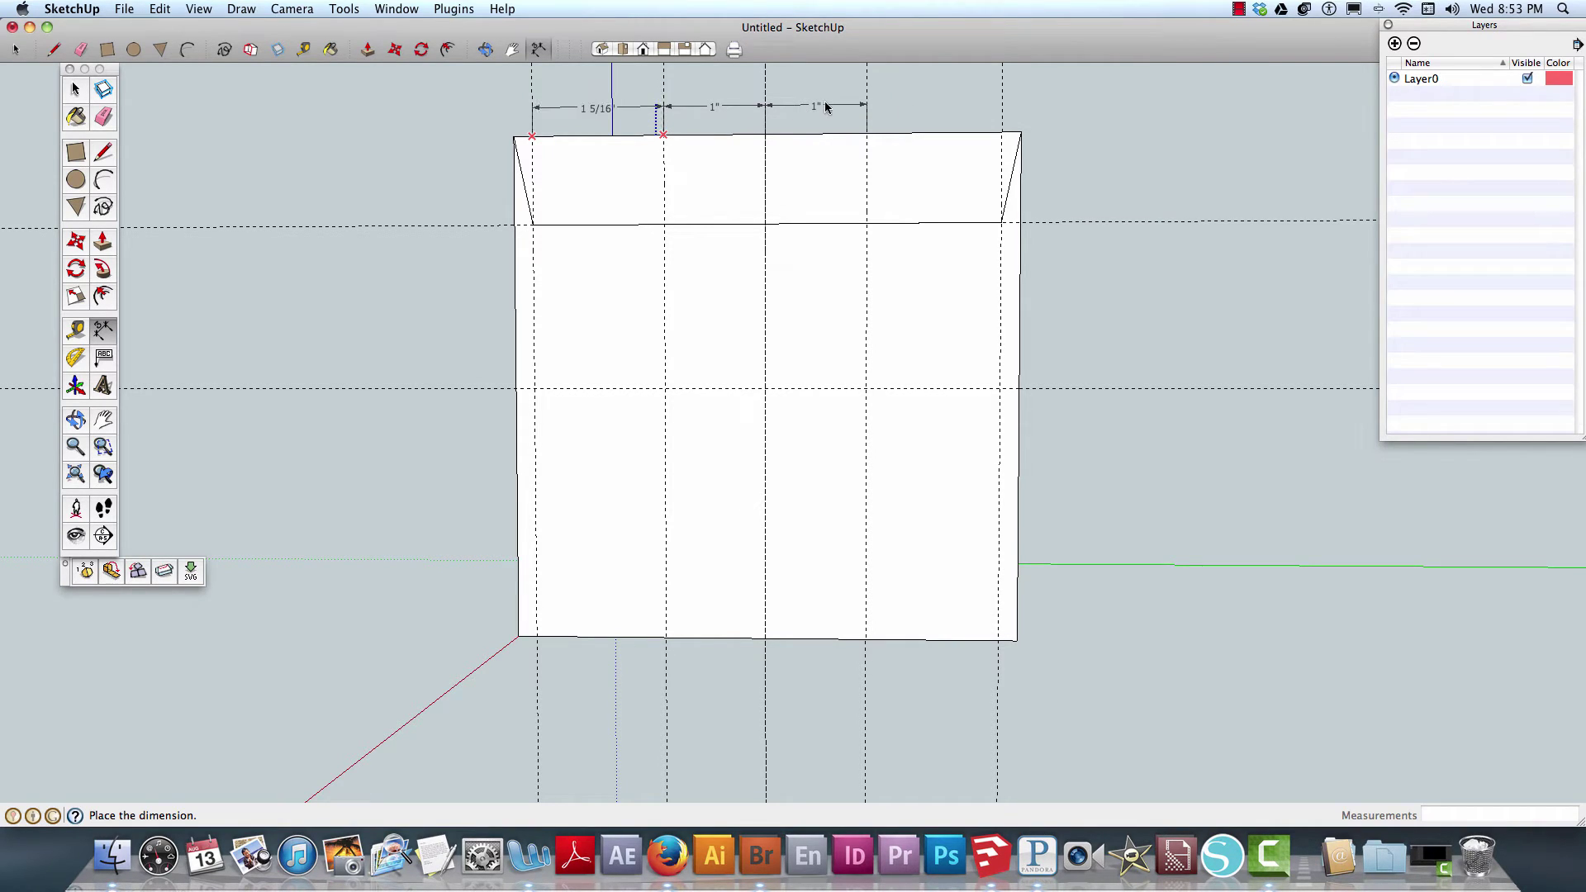
left_click(691, 110)
left_click(868, 134)
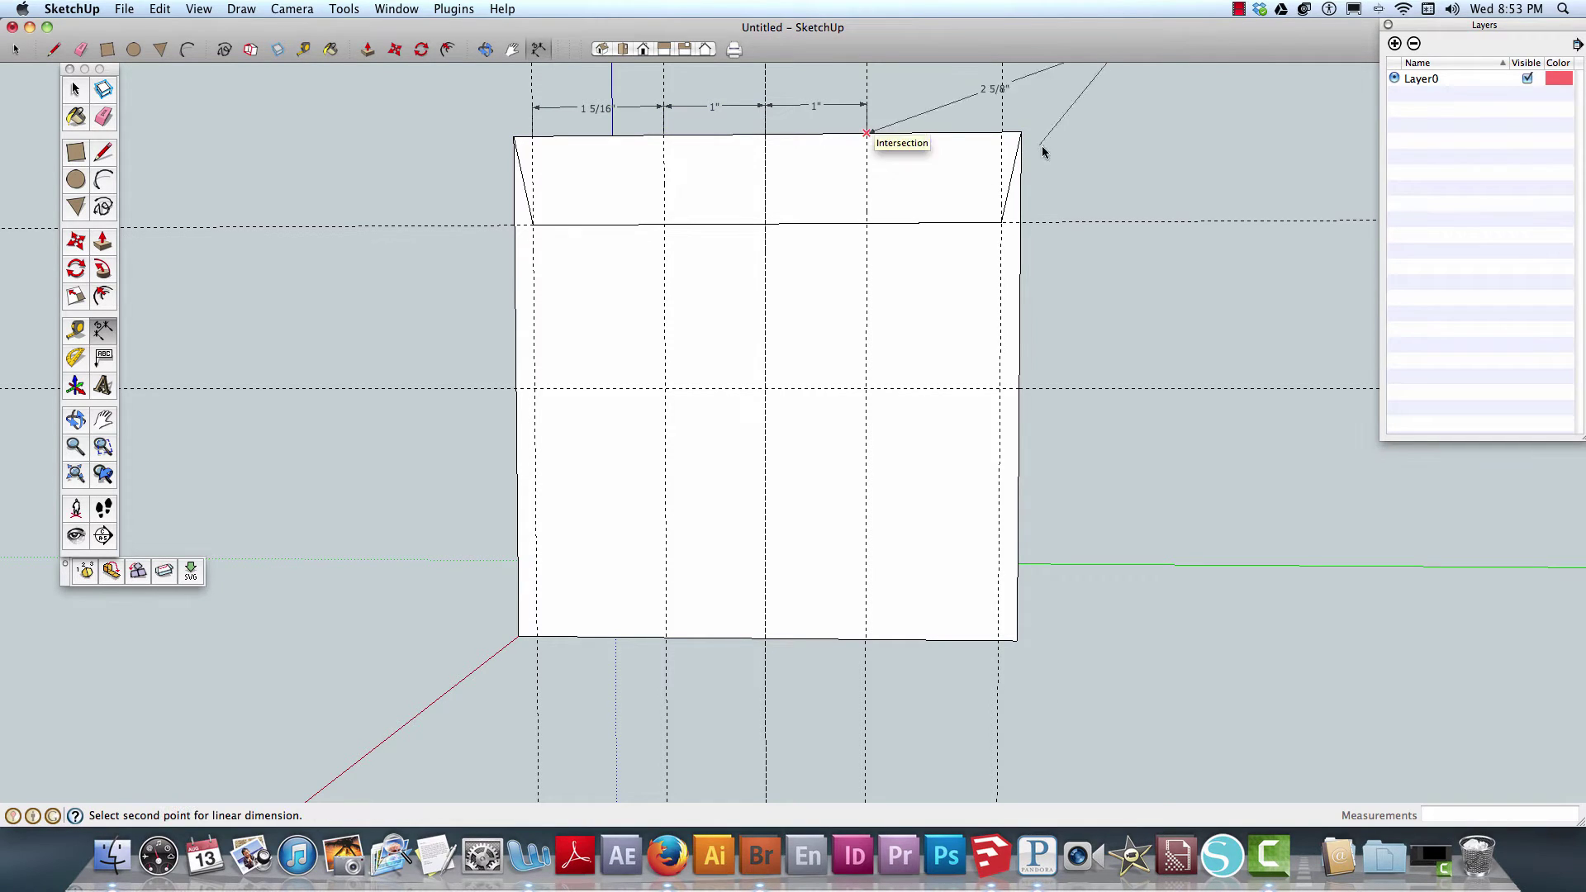
left_click(1001, 133)
left_click(998, 103)
middle_click_drag(1114, 157, 1089, 229)
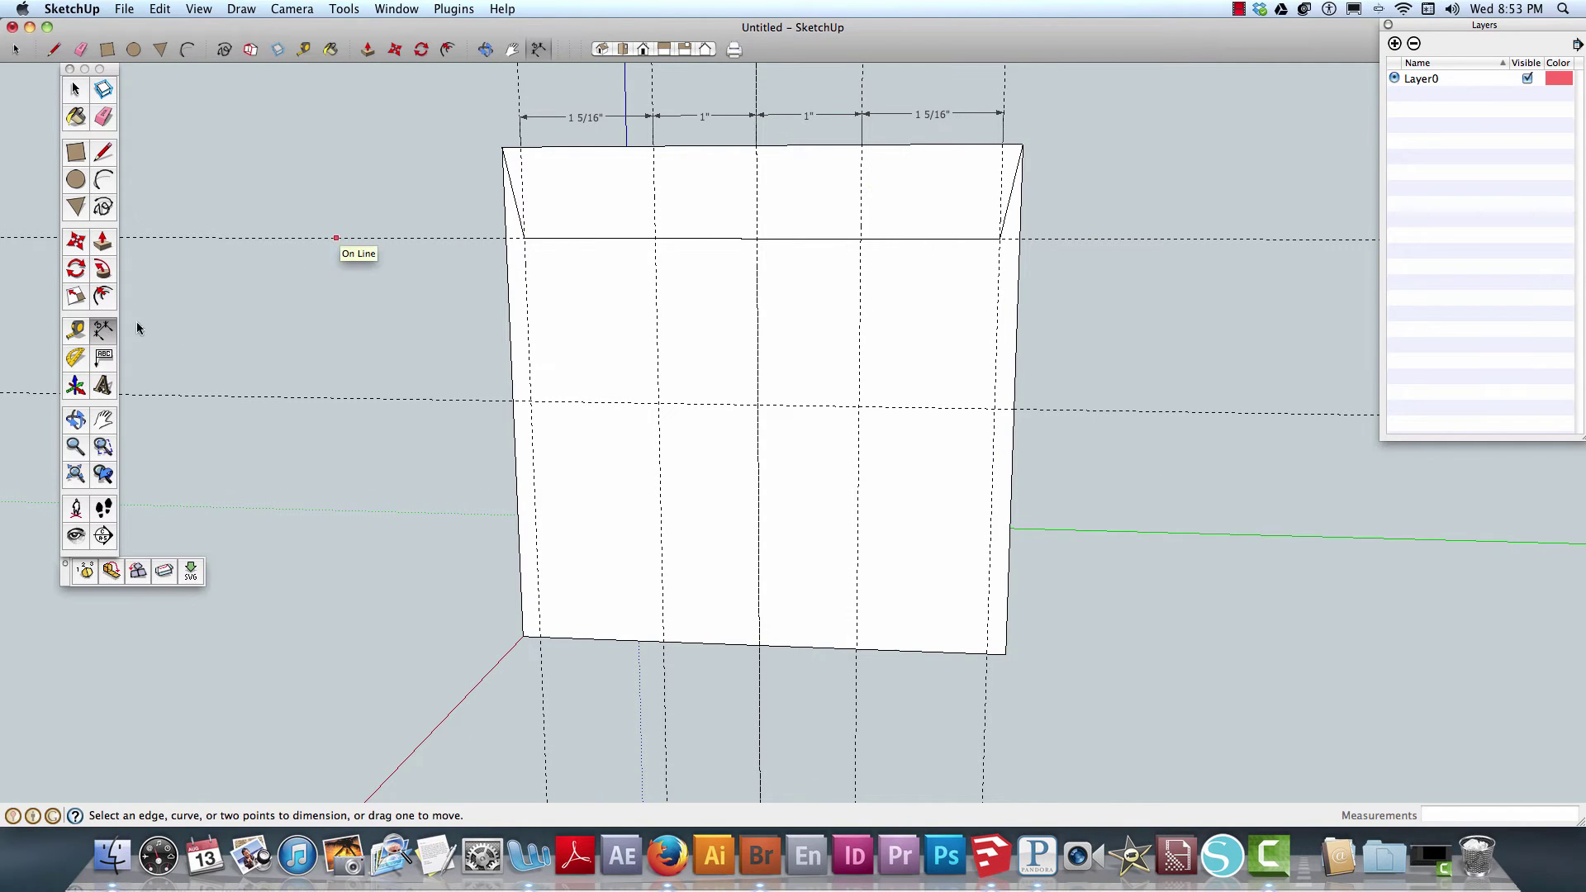
- Add 3/16" dimensions from each top corner to the nearest guide
left_click(502, 148)
left_click(520, 148)
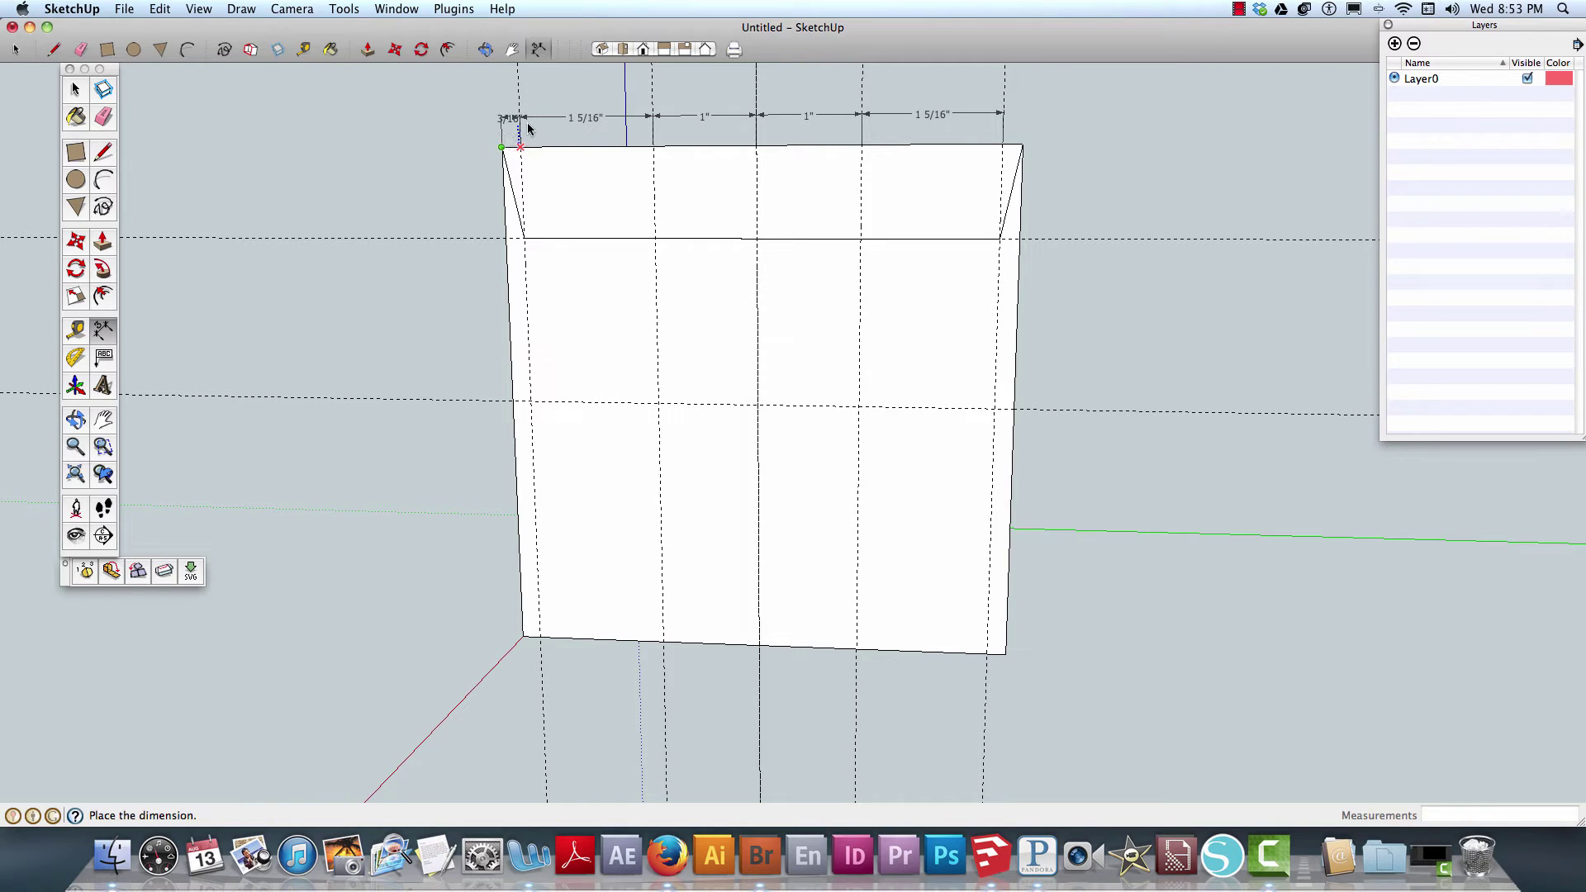
left_click(529, 122)
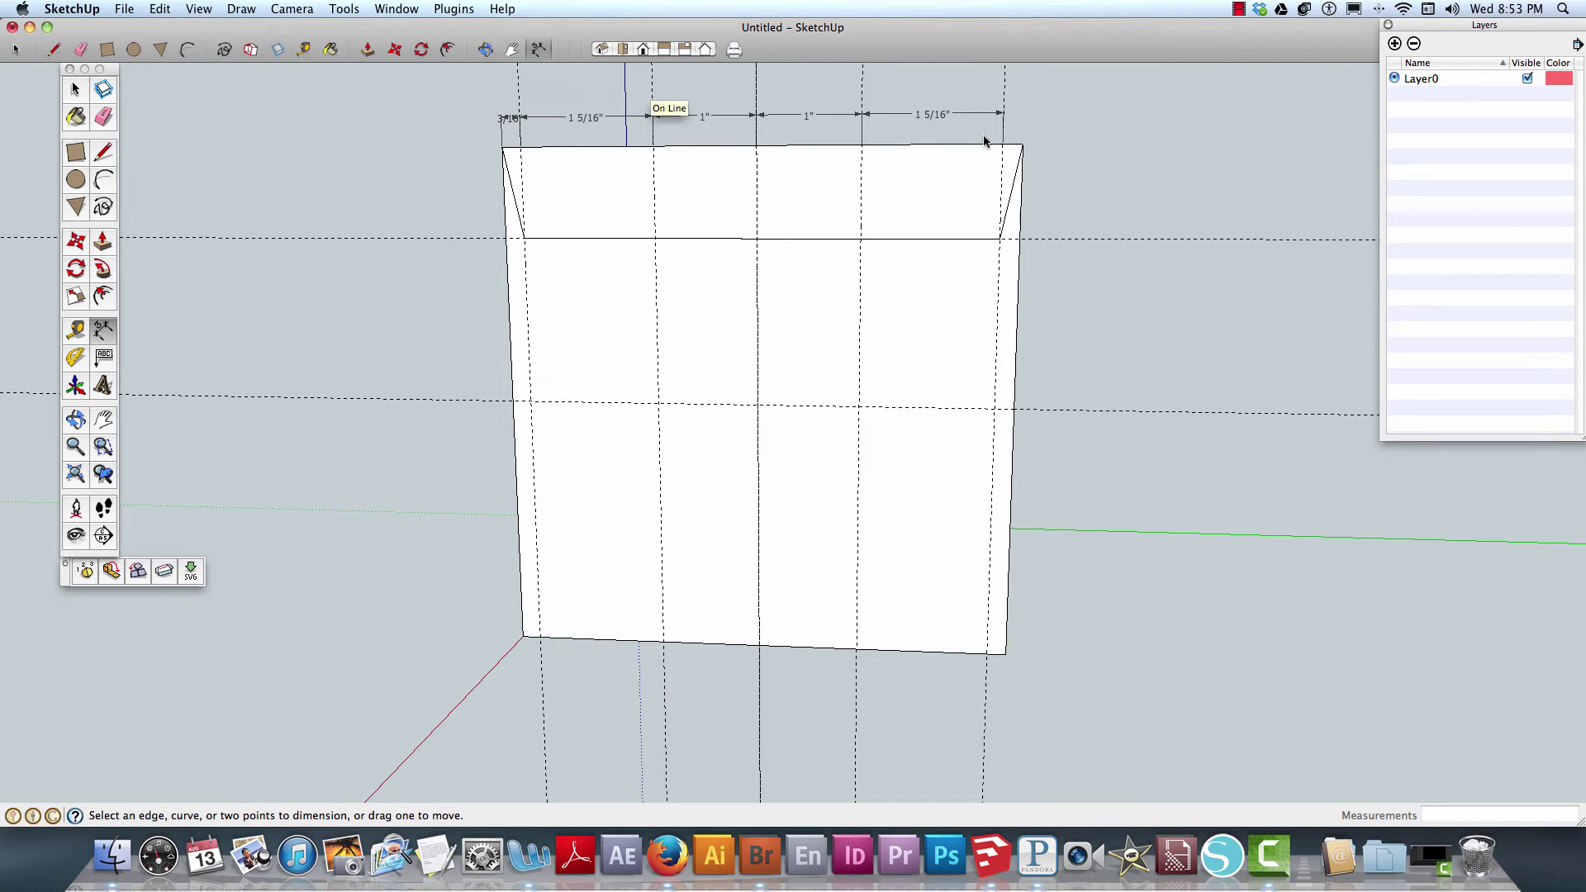
left_click(514, 116)
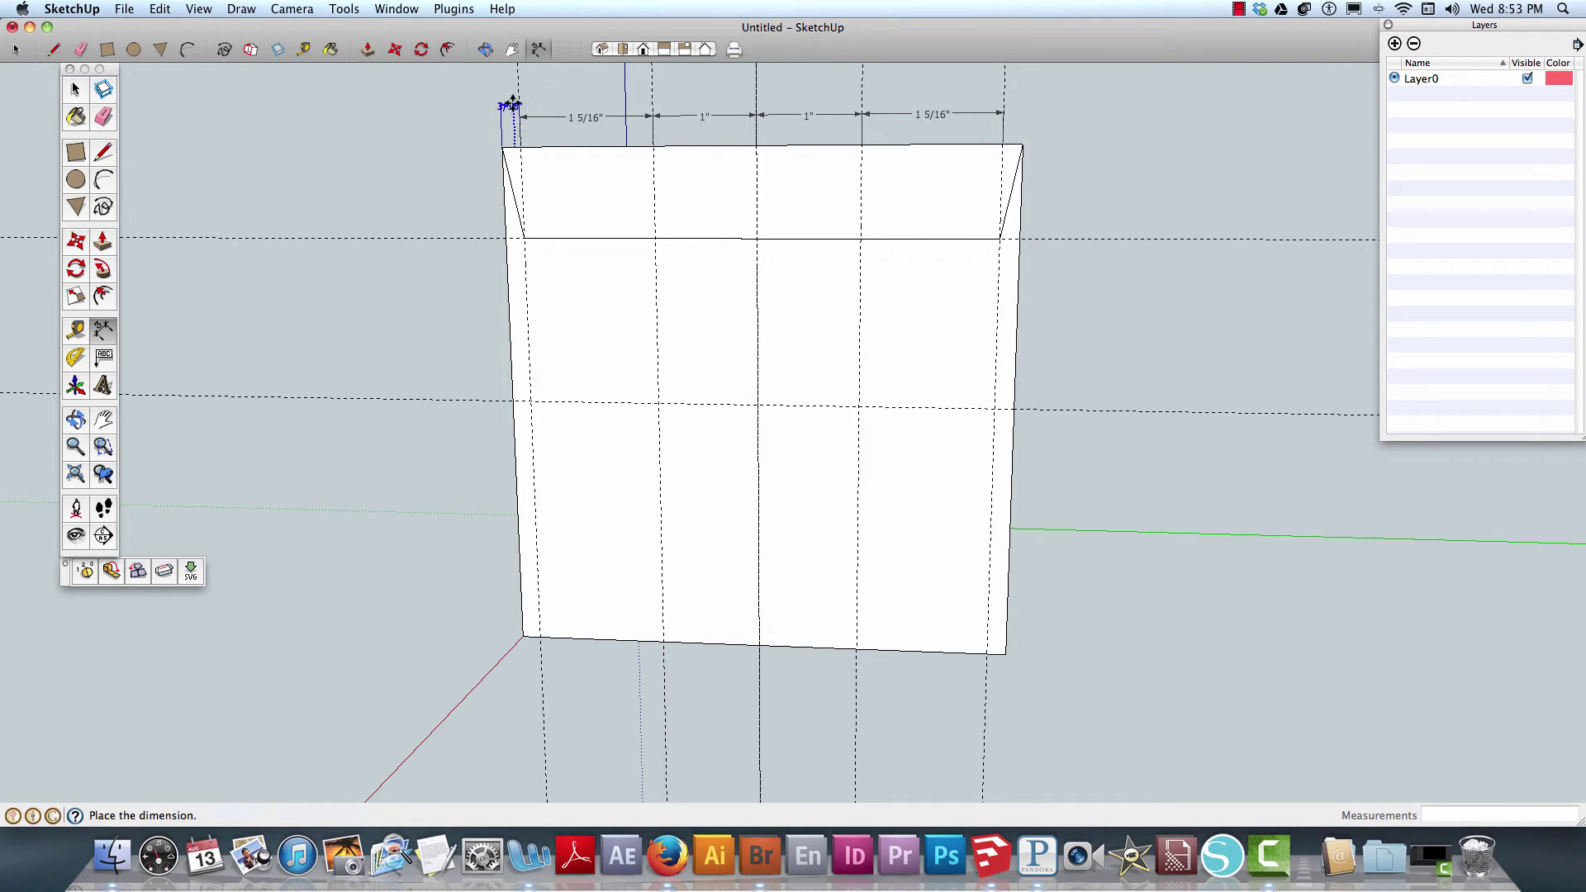
left_click(512, 101)
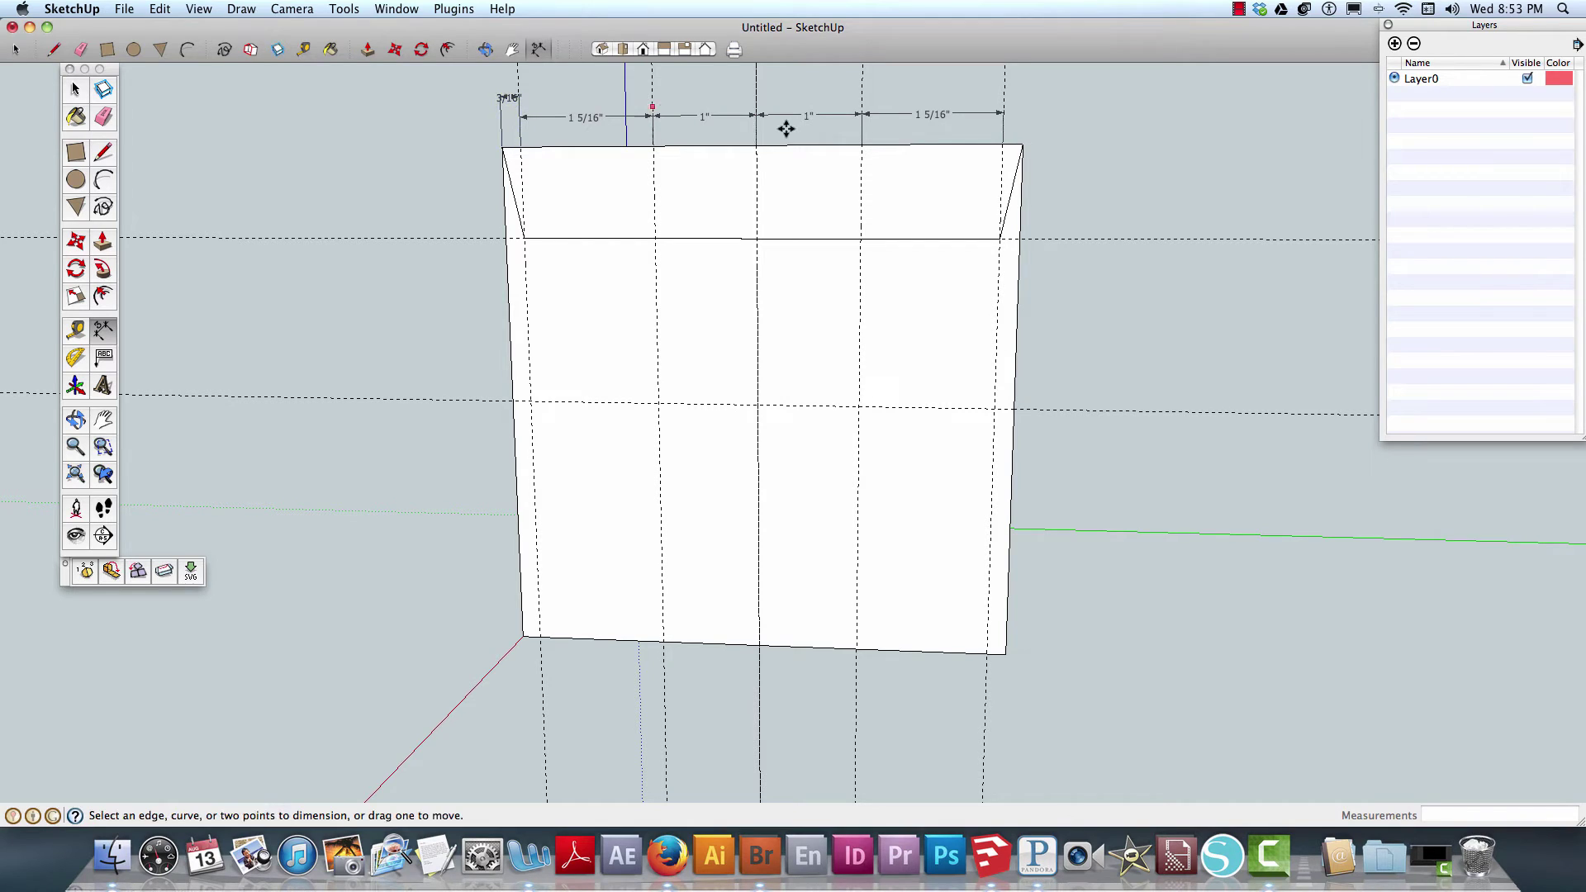
left_click(1003, 145)
left_click(1023, 146)
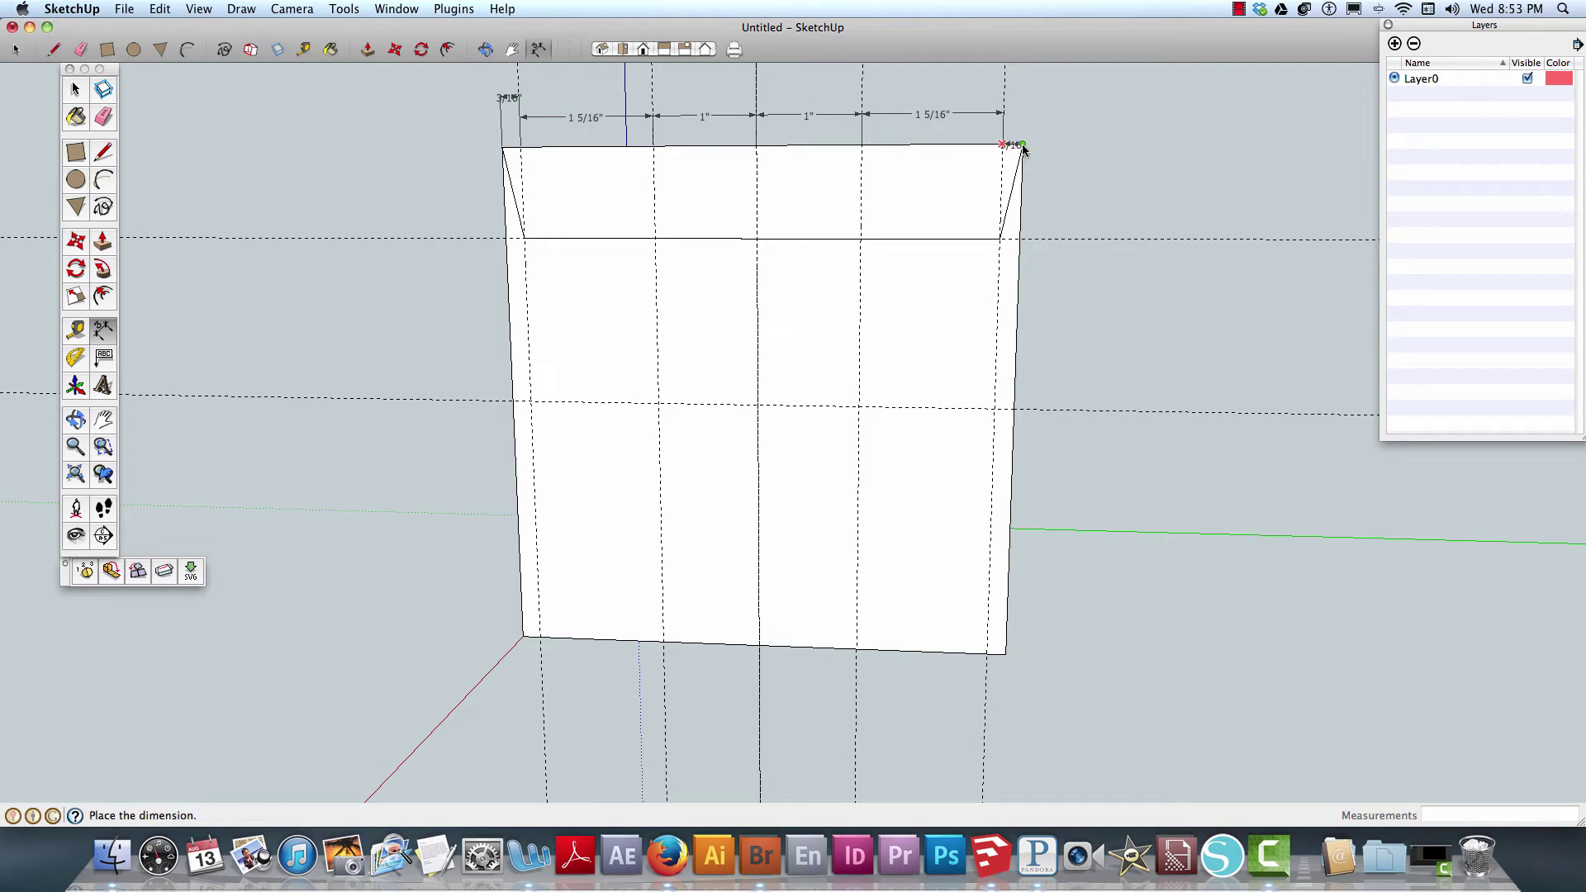
left_click(1027, 98)
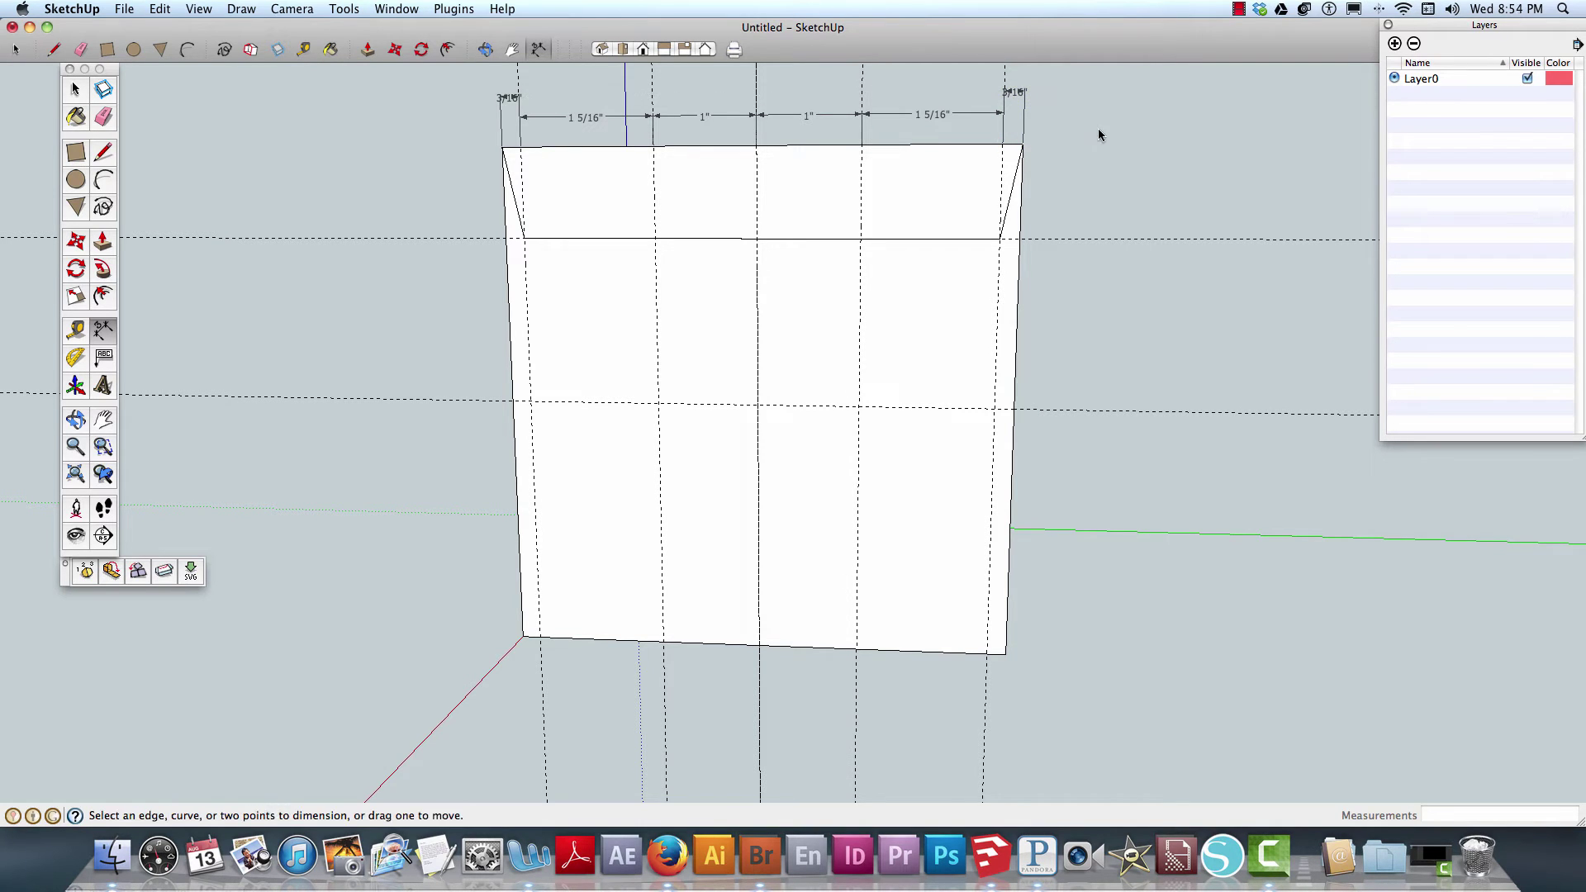
middle_click_drag(1160, 153, 1204, 258)
- Erase the right-hand 3/16", 1 5/16" and 1" dimensions
scroll(1204, 260, "up", 3)
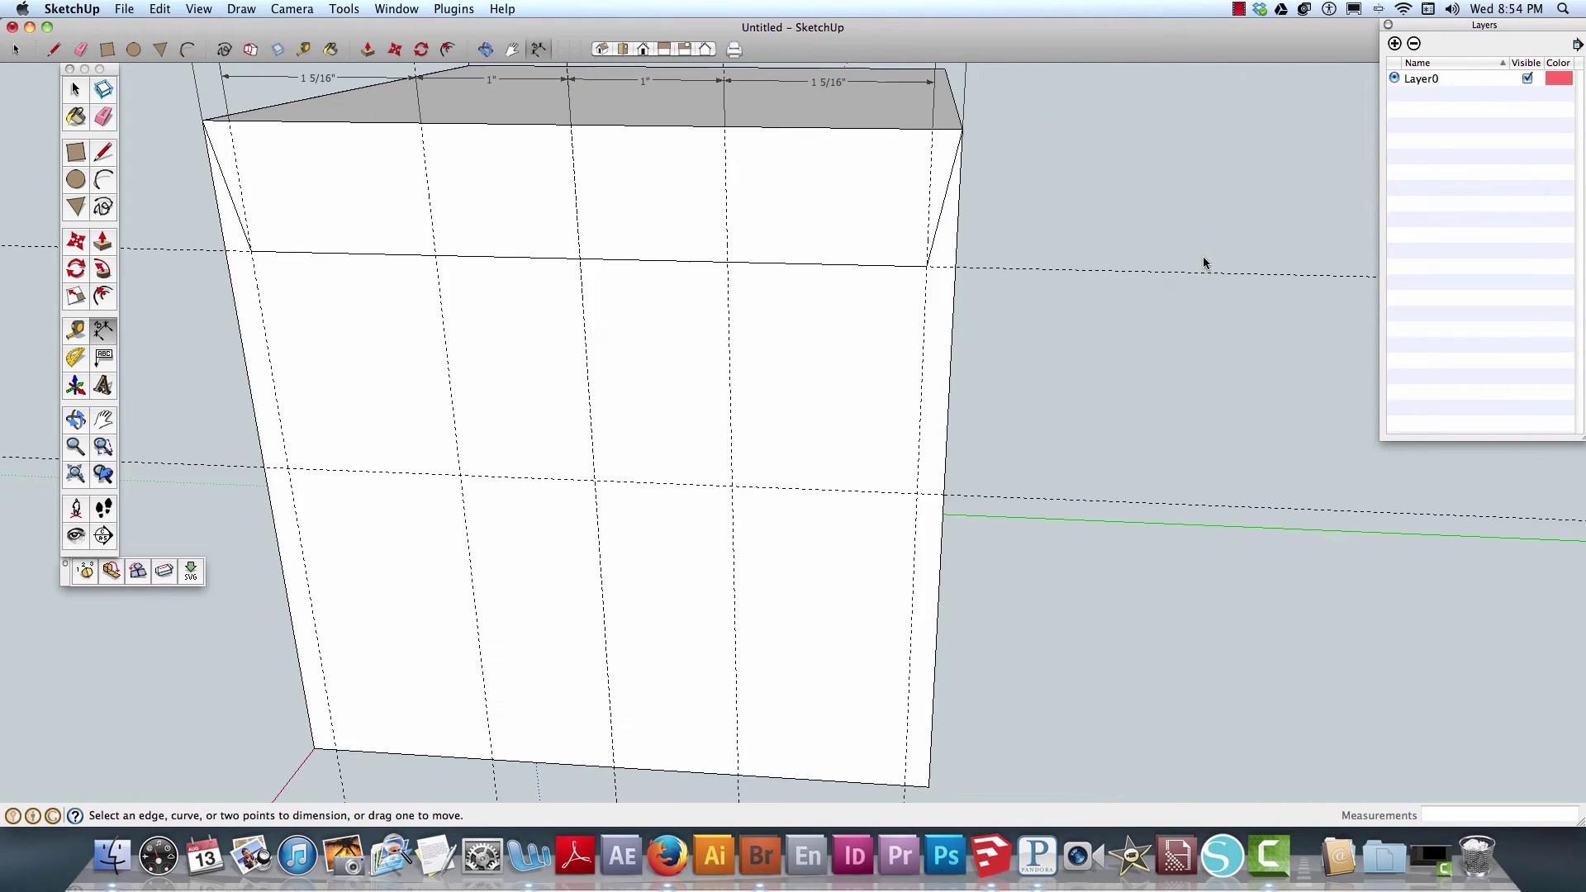
key("h")
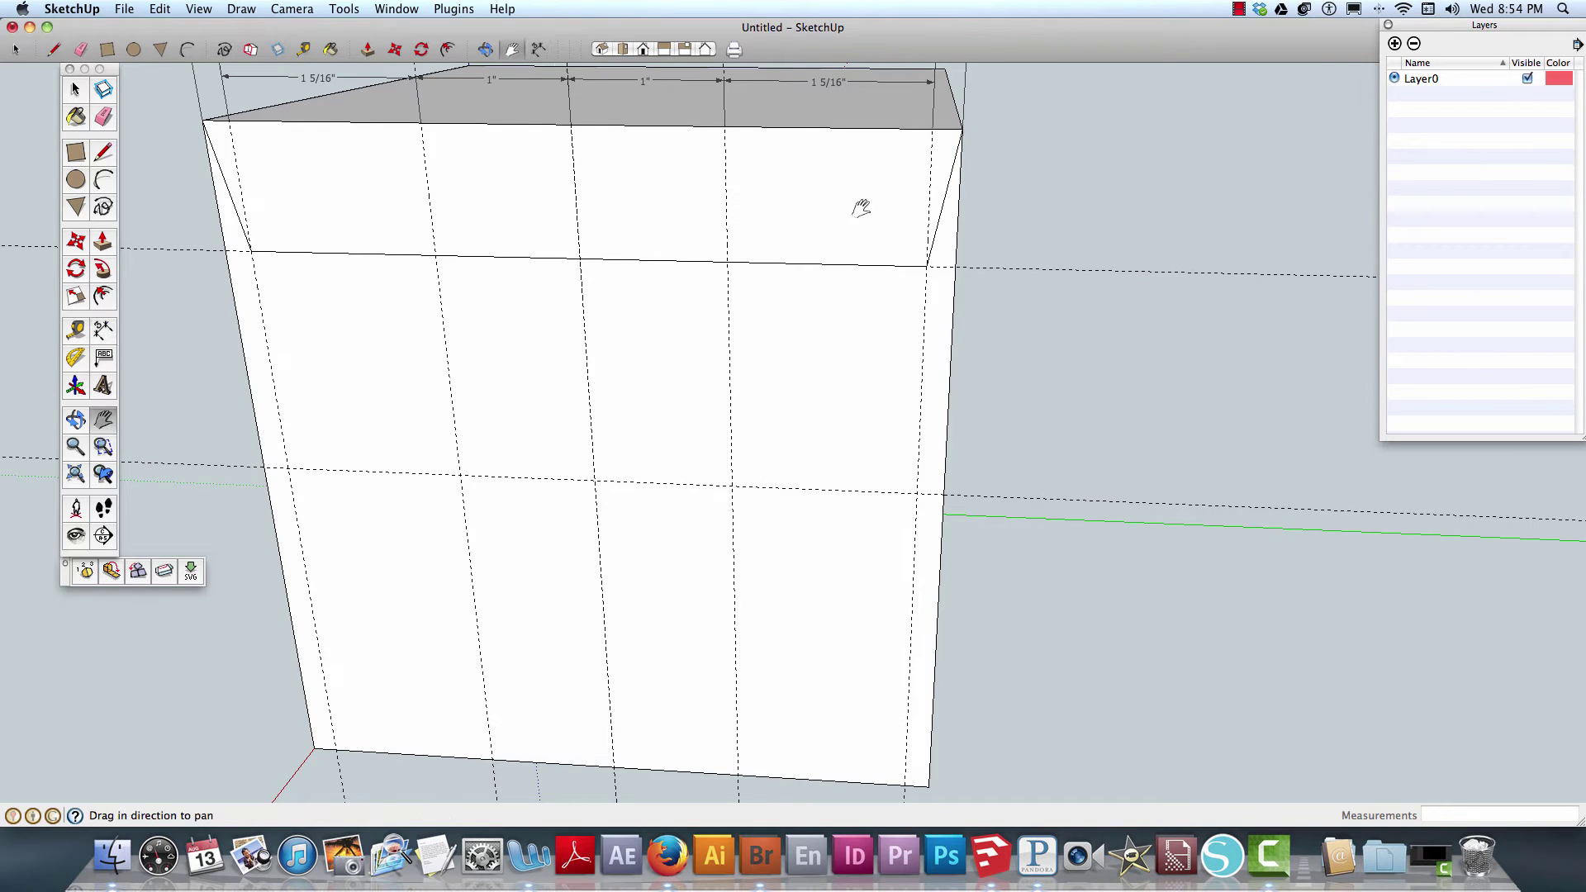
mouse_move(854, 206)
left_mouse_down()
mouse_move(1173, 422)
mouse_move(1156, 419)
mouse_move(1123, 350)
left_mouse_up()
key("e")
left_click(1233, 203)
left_click(1168, 228)
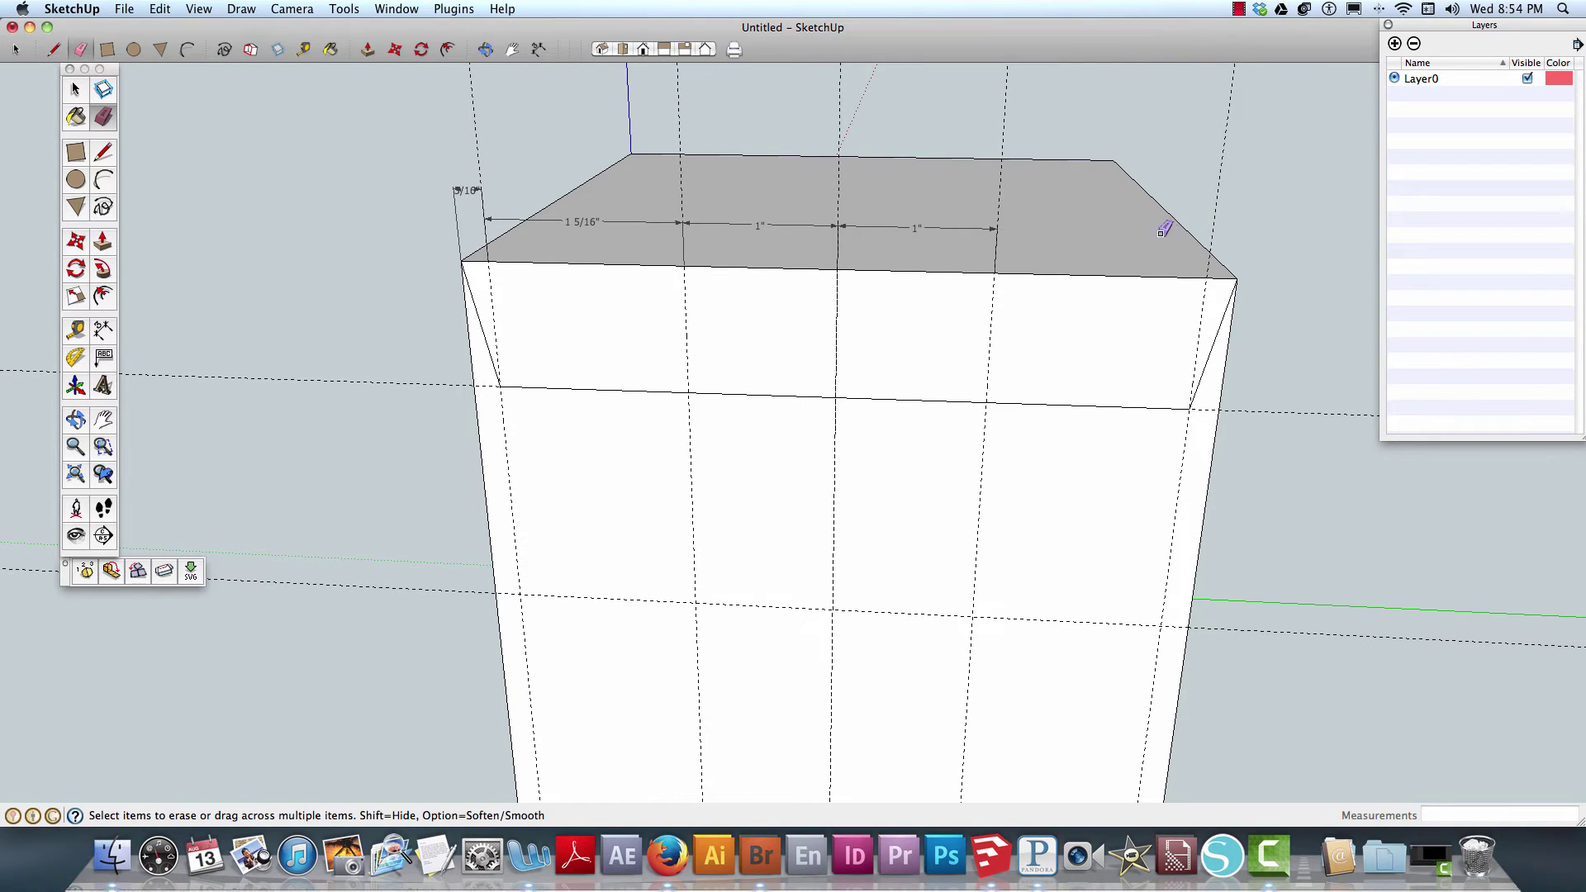
left_click(985, 228)
- Erase the remaining left-hand 1", 1 5/16" and 3/16" dimensions
left_click(762, 223)
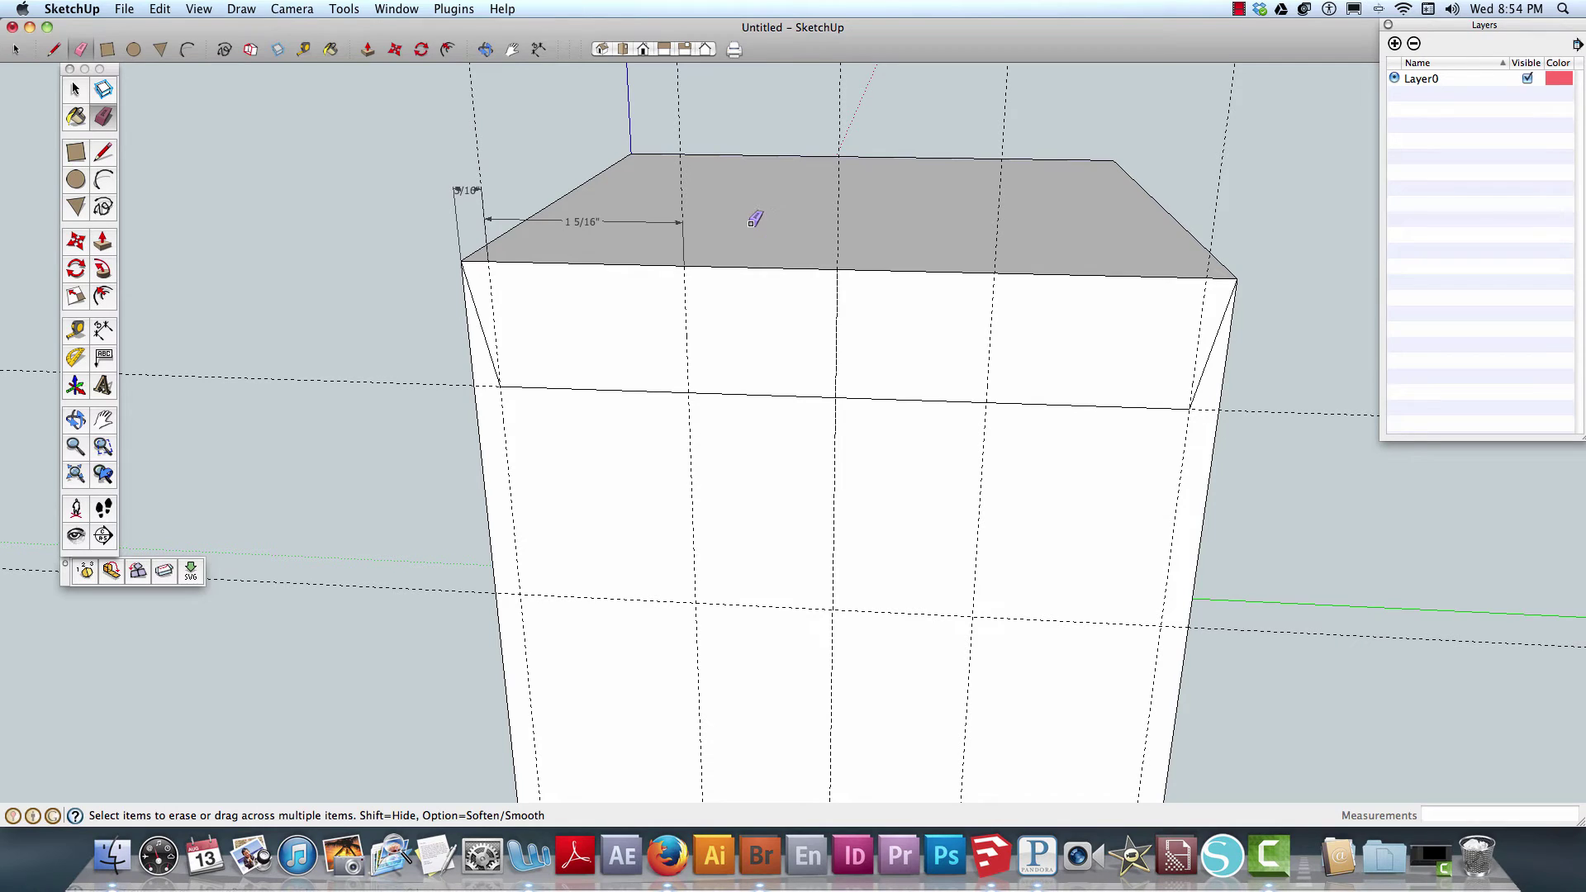
left_click(615, 219)
left_click(466, 190)
mouse_move(627, 290)
middle_mouse_down()
mouse_move(524, 160)
mouse_move(673, 142)
mouse_move(659, 127)
middle_mouse_up()
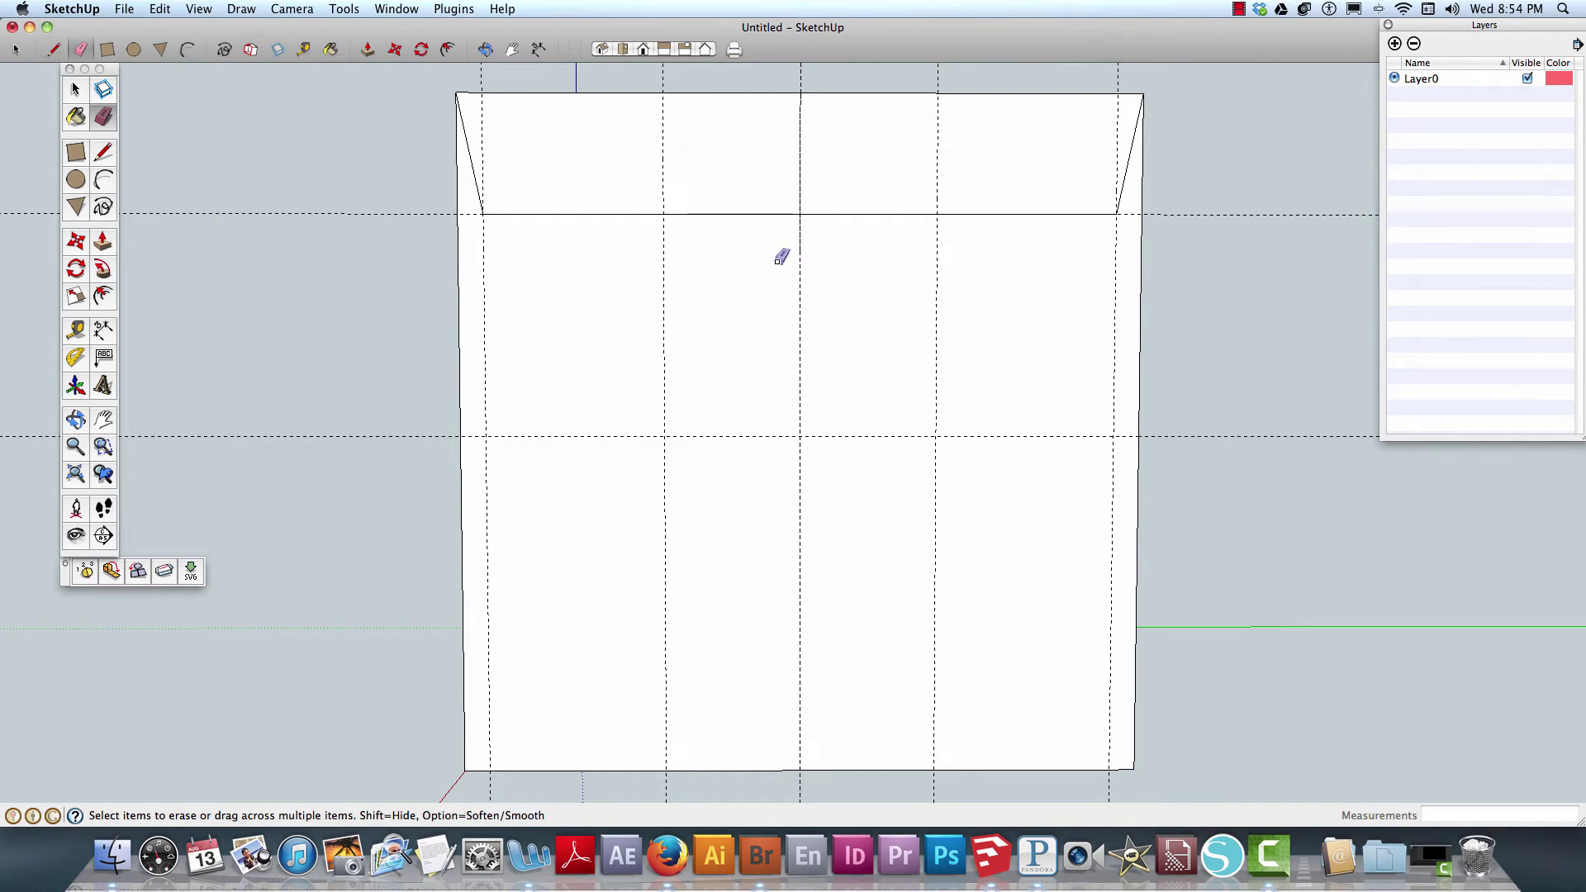
key("o")
middle_click_drag(787, 250, 784, 410)
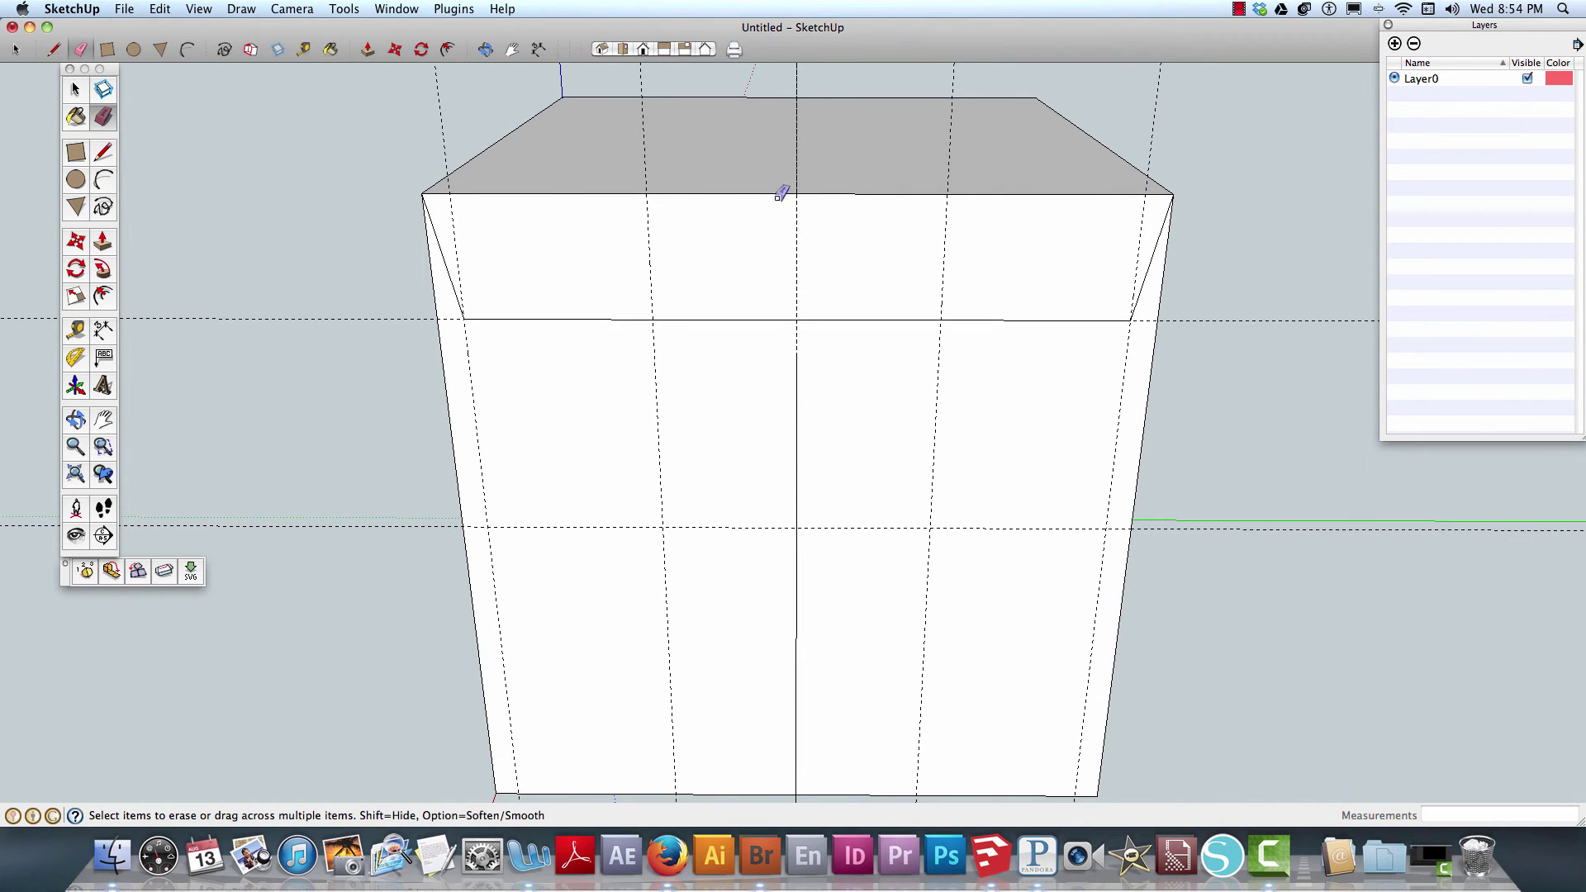
- Draw the tab's left, bottom and right edges between the middle guides below the fold line
left_click(103, 151)
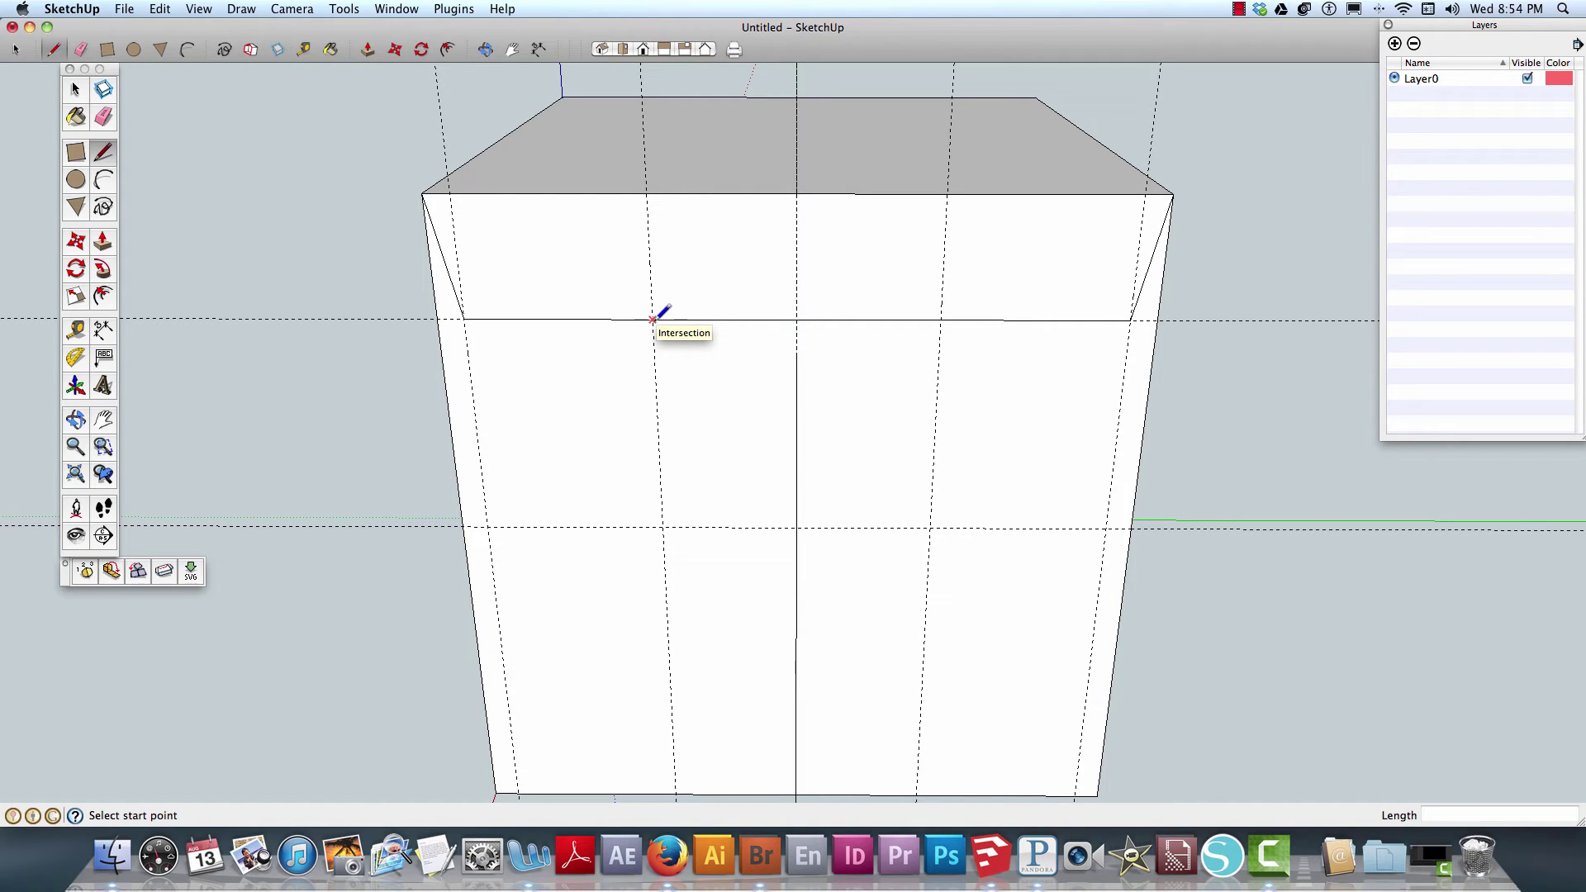
left_click(653, 319)
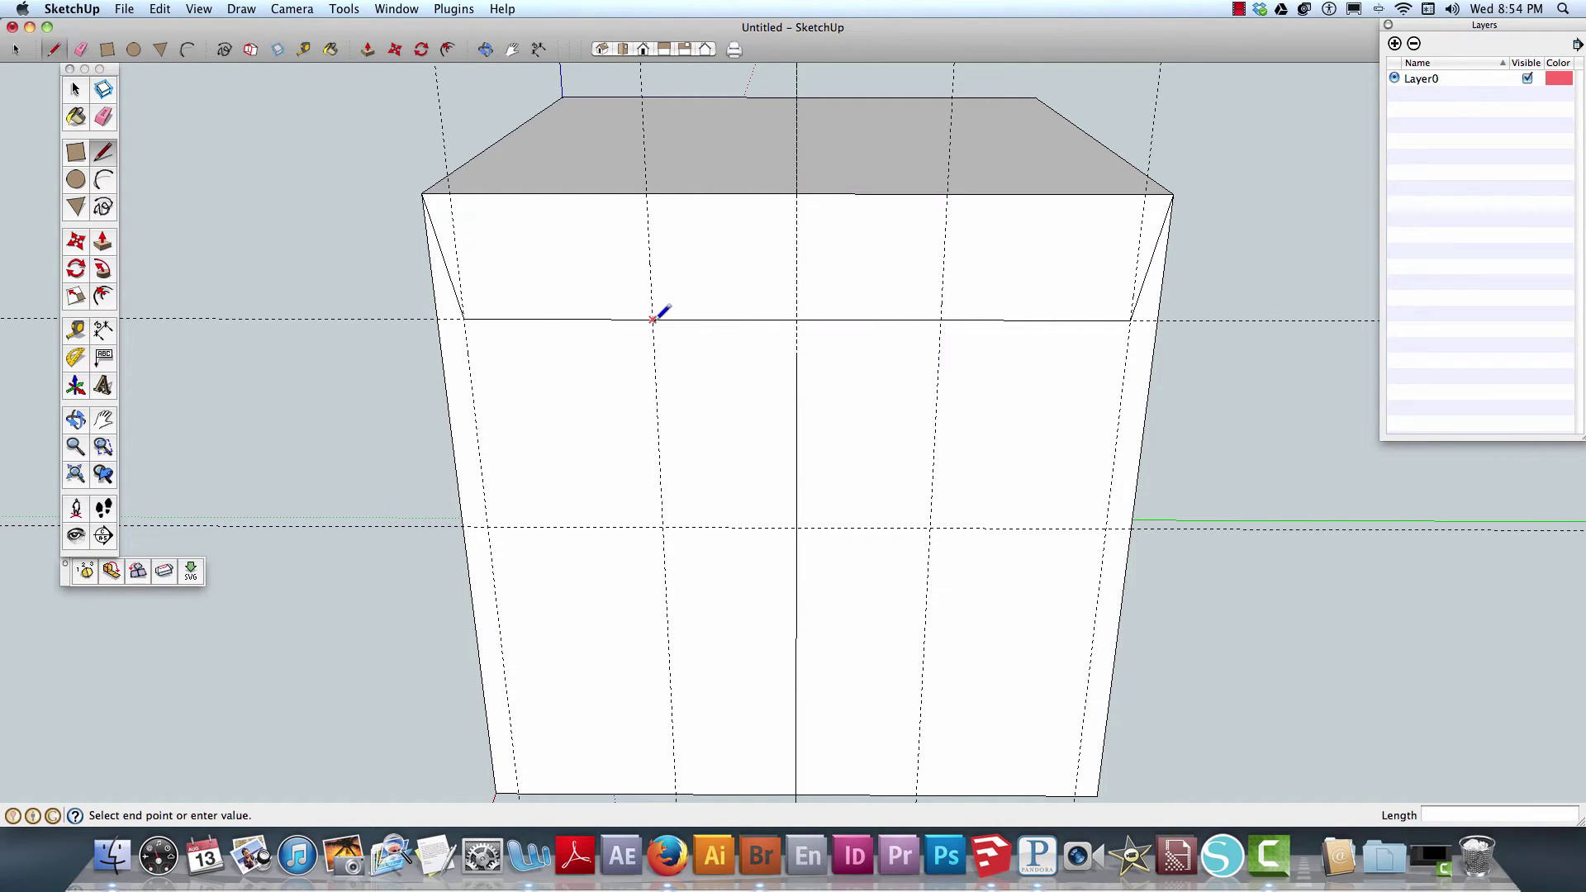
left_click(663, 527)
left_click(930, 527)
left_click(943, 319)
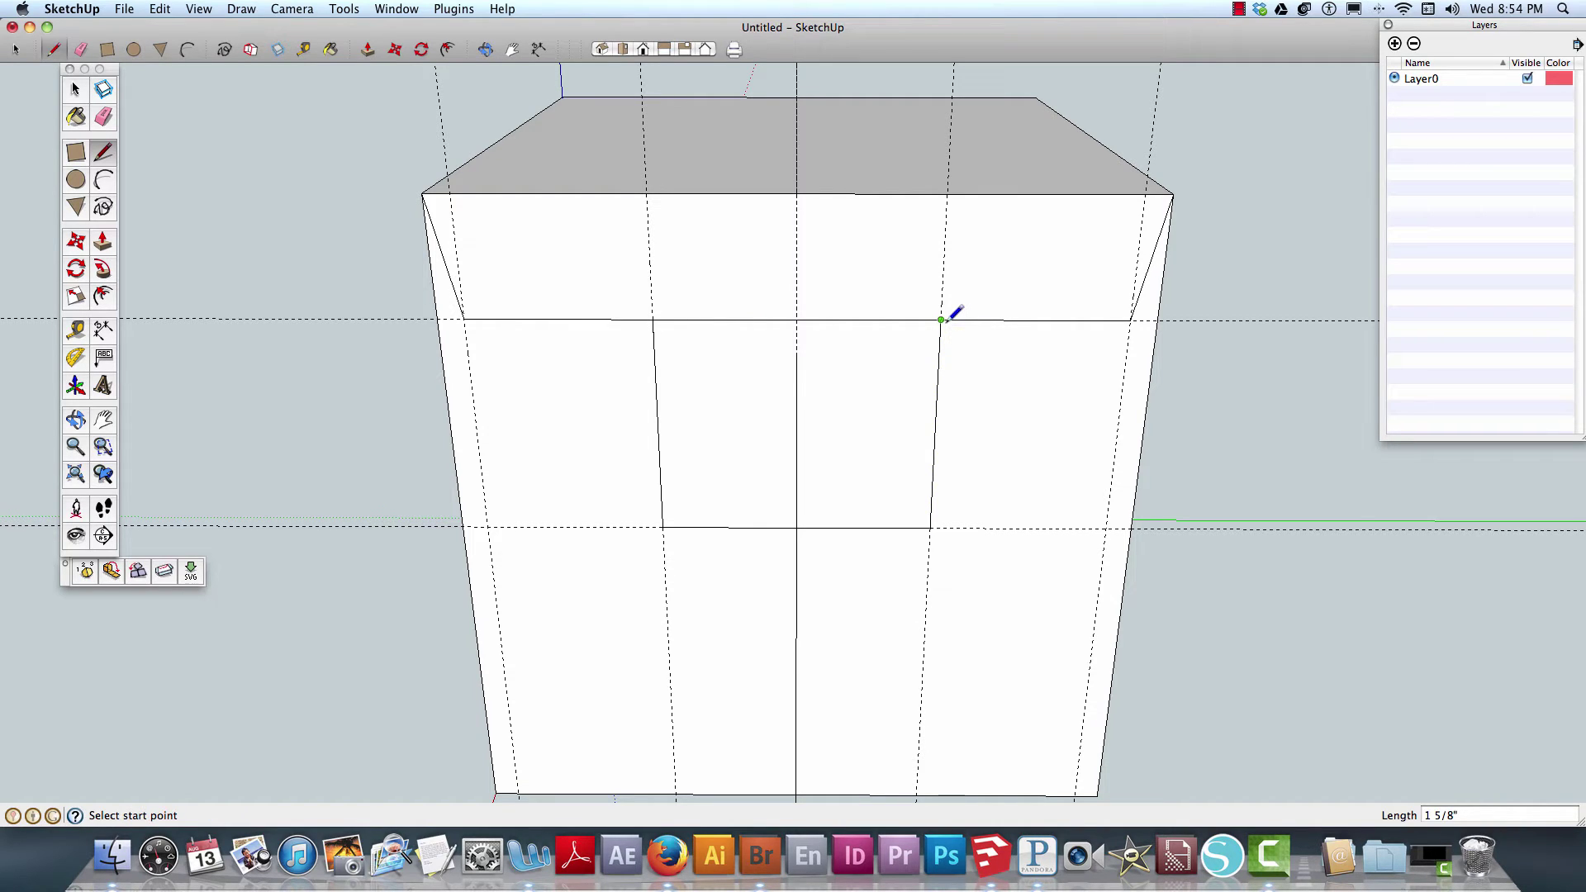
left_click(653, 318)
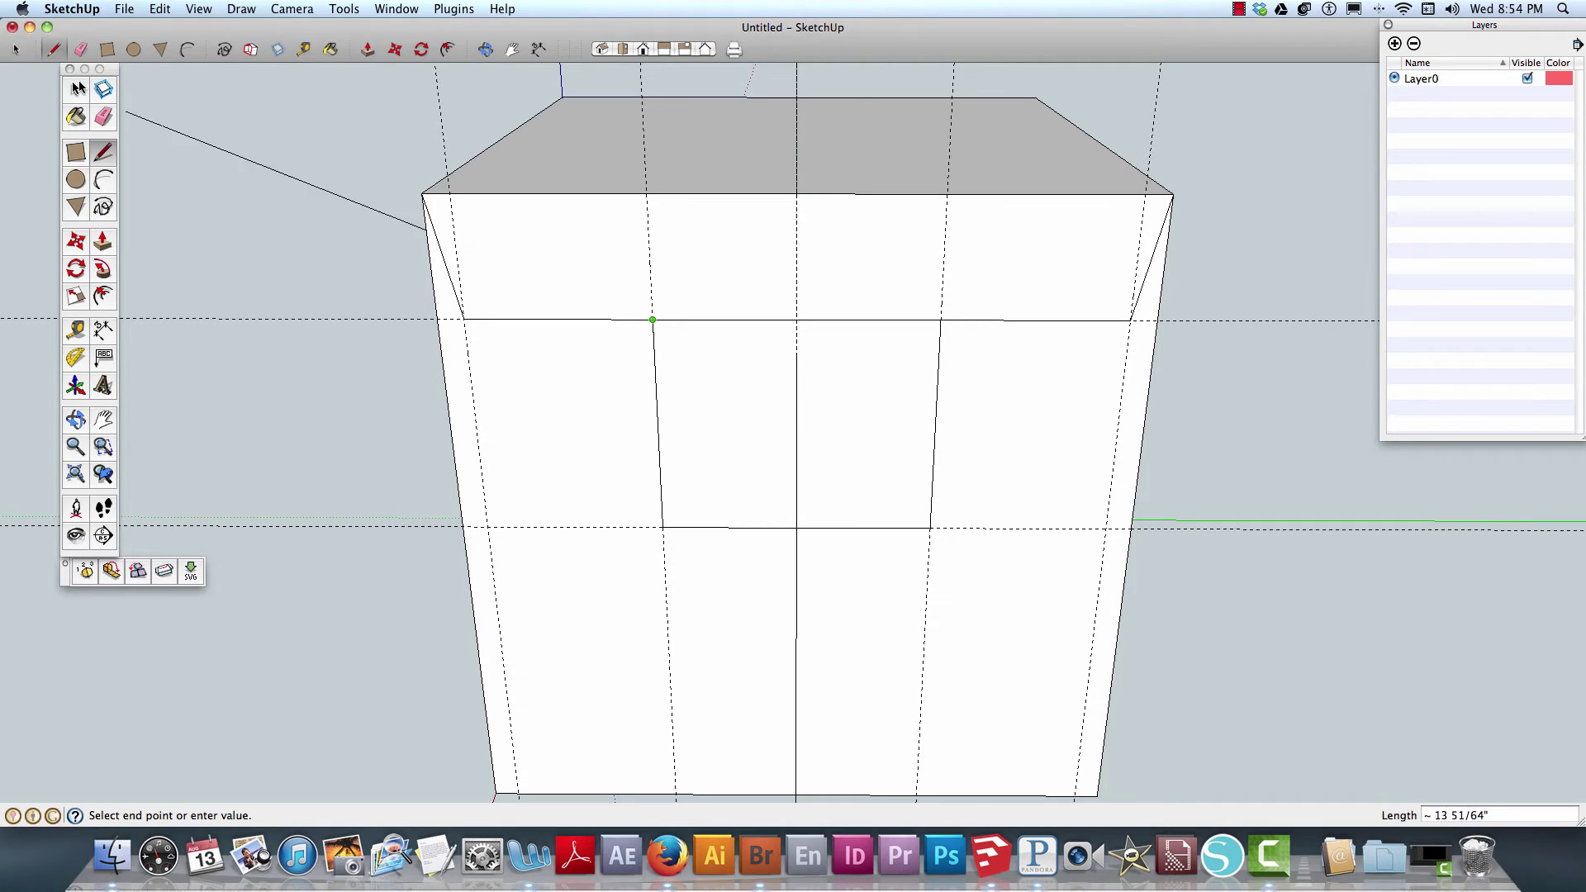
left_click(76, 90)
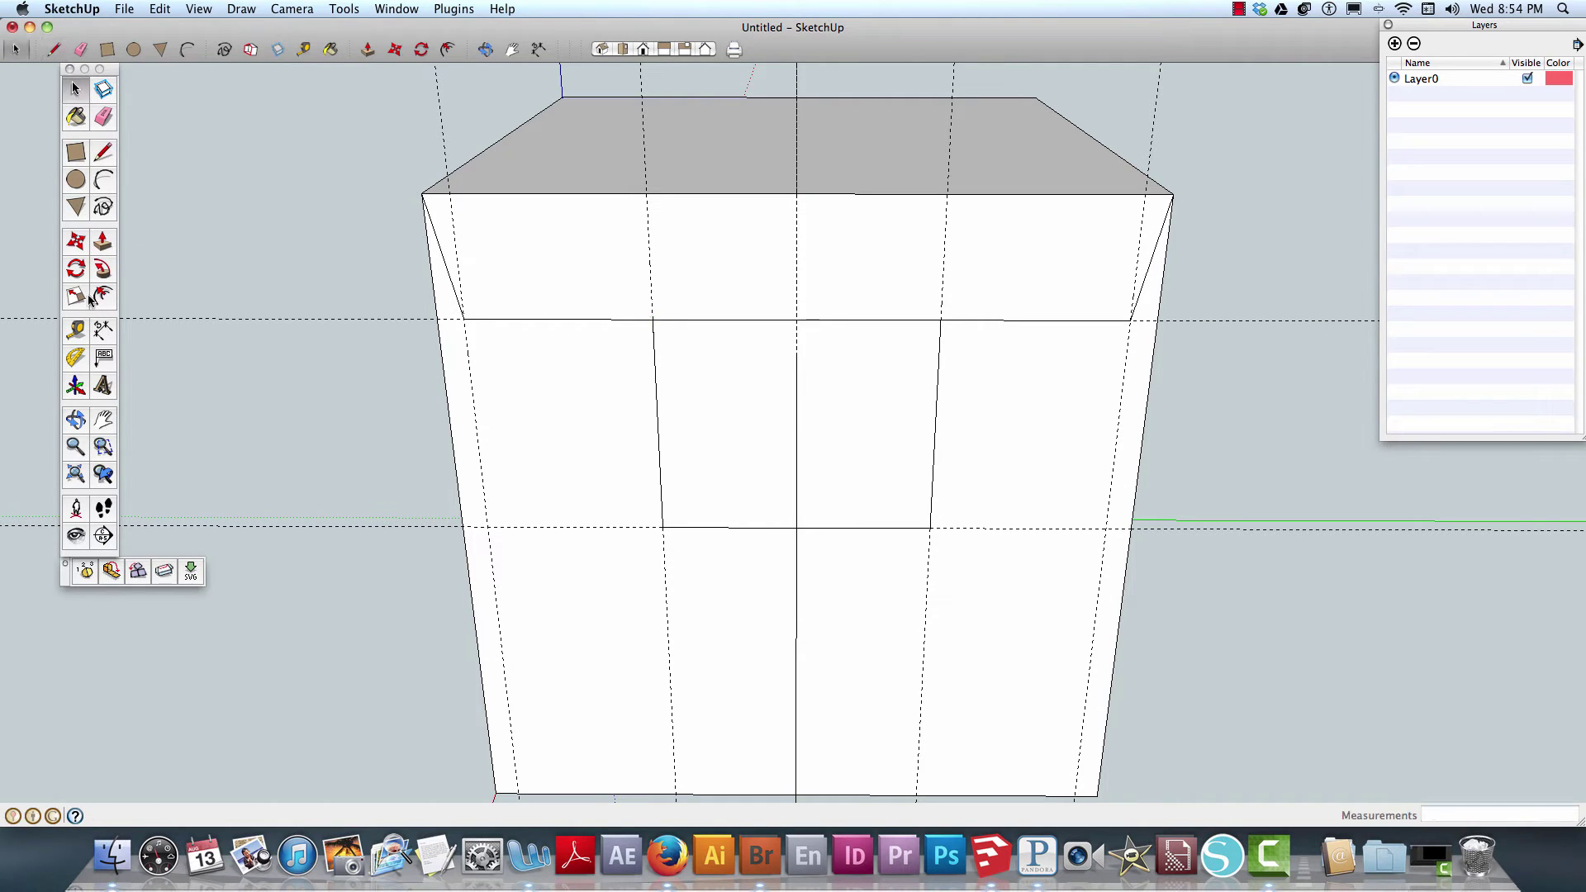
left_click(75, 180)
- Draw a 0.5" radius circle centred where the fold line meets the centre guide
left_click(797, 319)
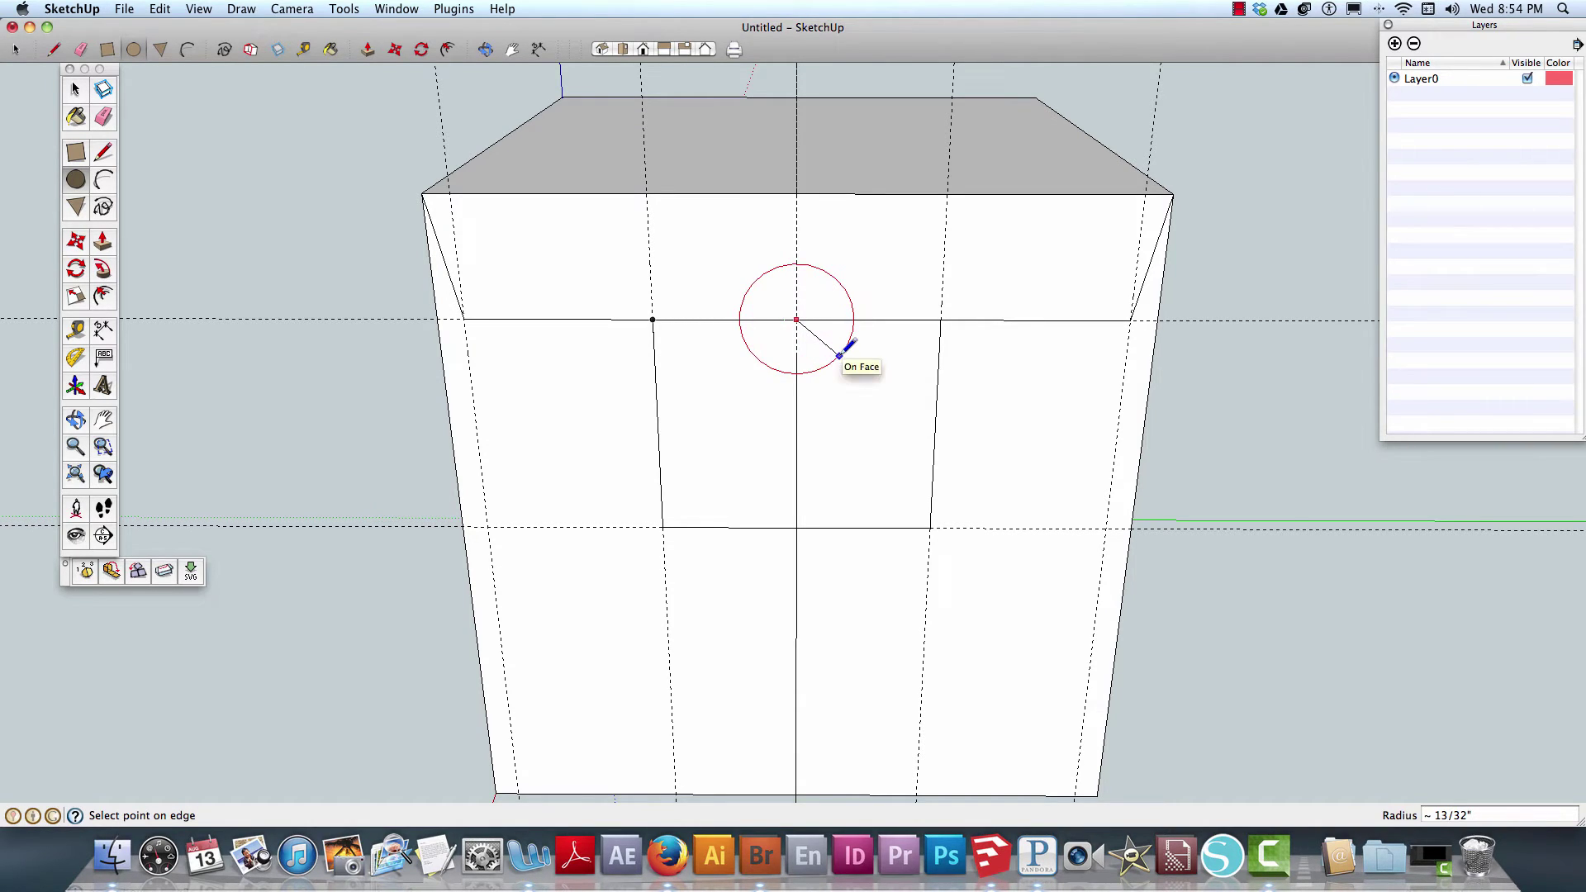
type(".5")
key("Return")
left_click(838, 357)
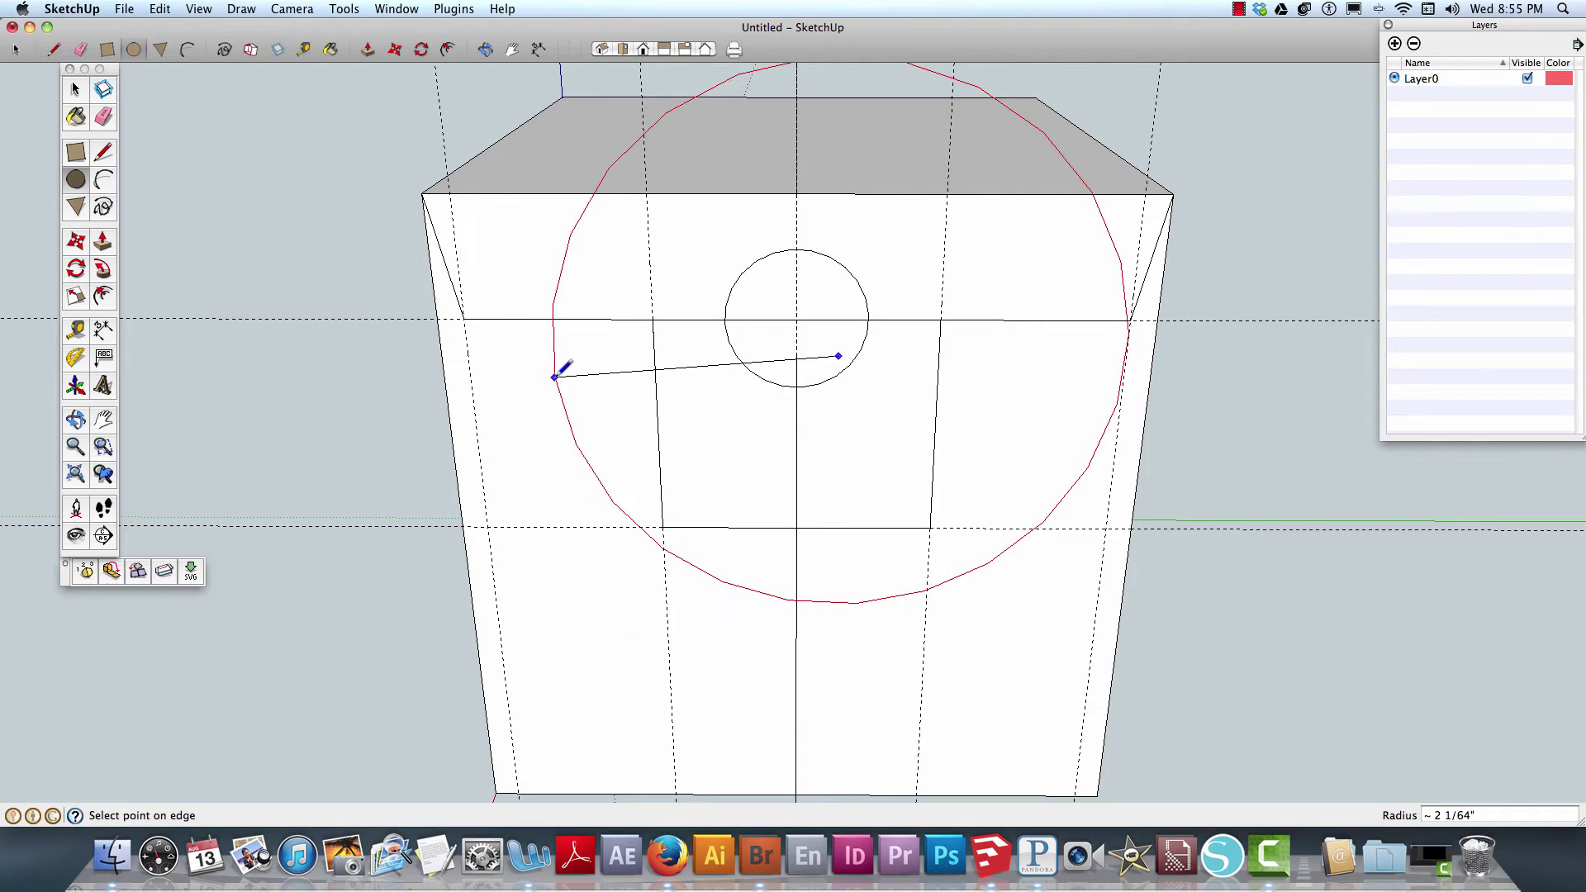
key("super+z")
key("super+z")
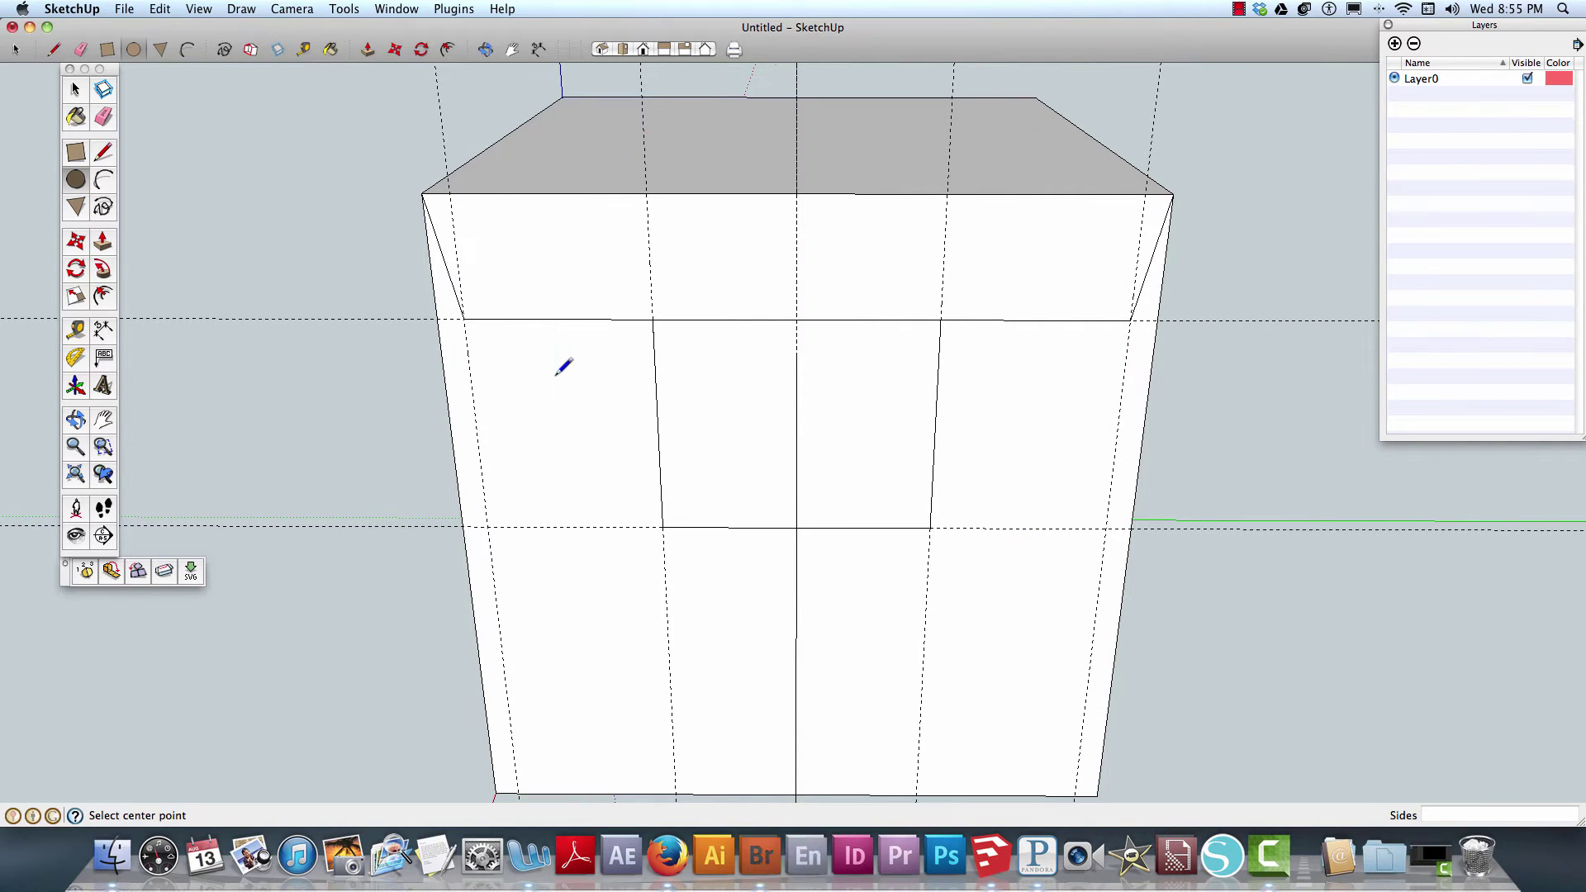
key("shift+super+z")
left_click(75, 88)
key("o")
left_click_drag(772, 418, 768, 349)
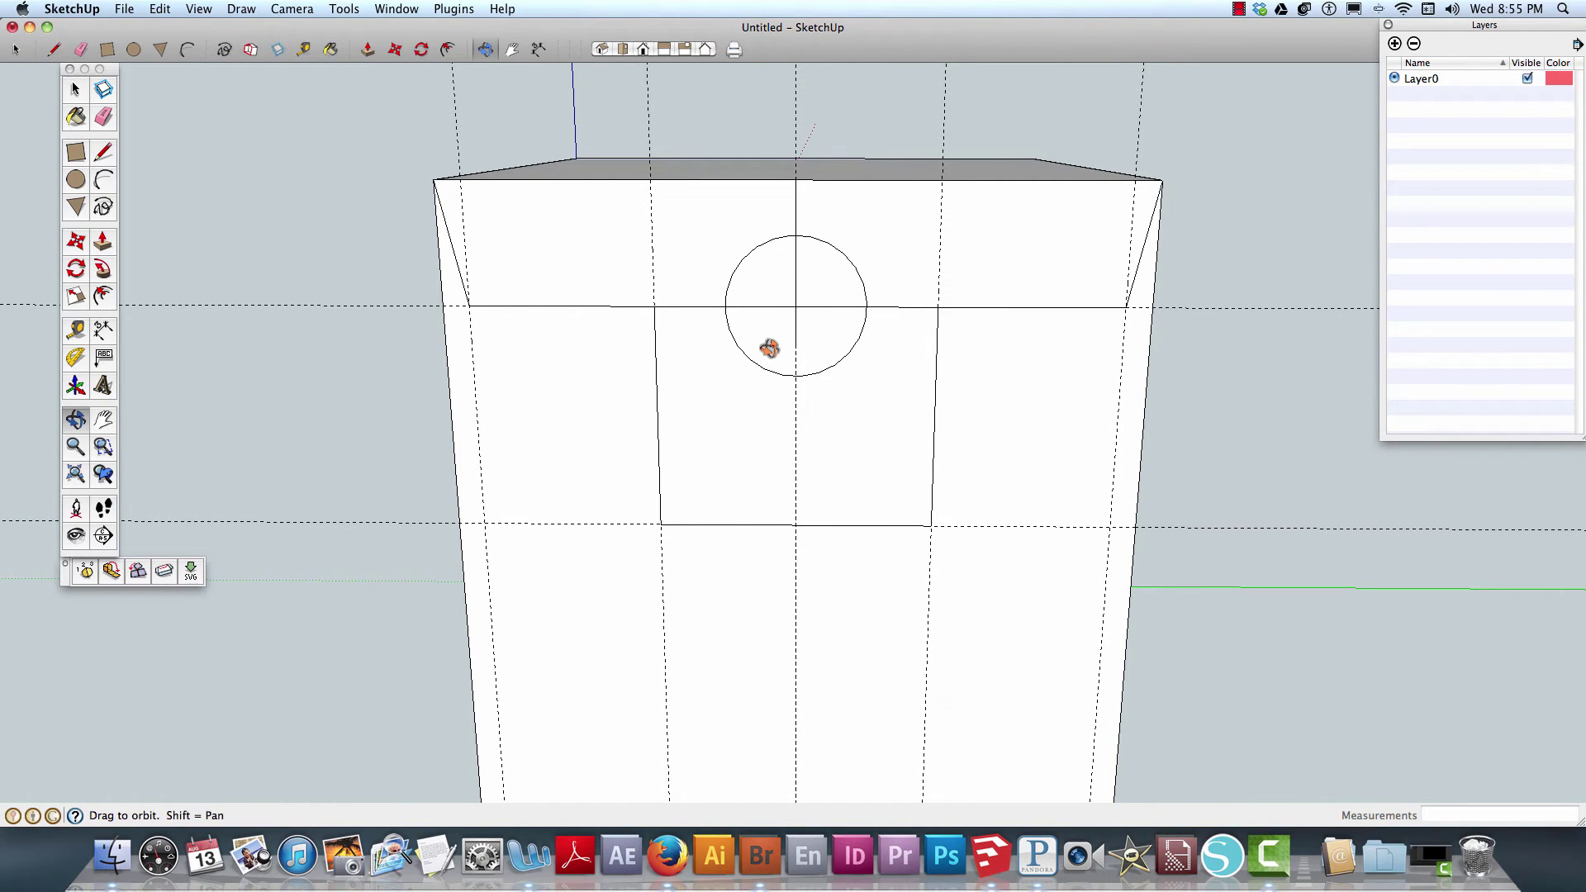
key("space")
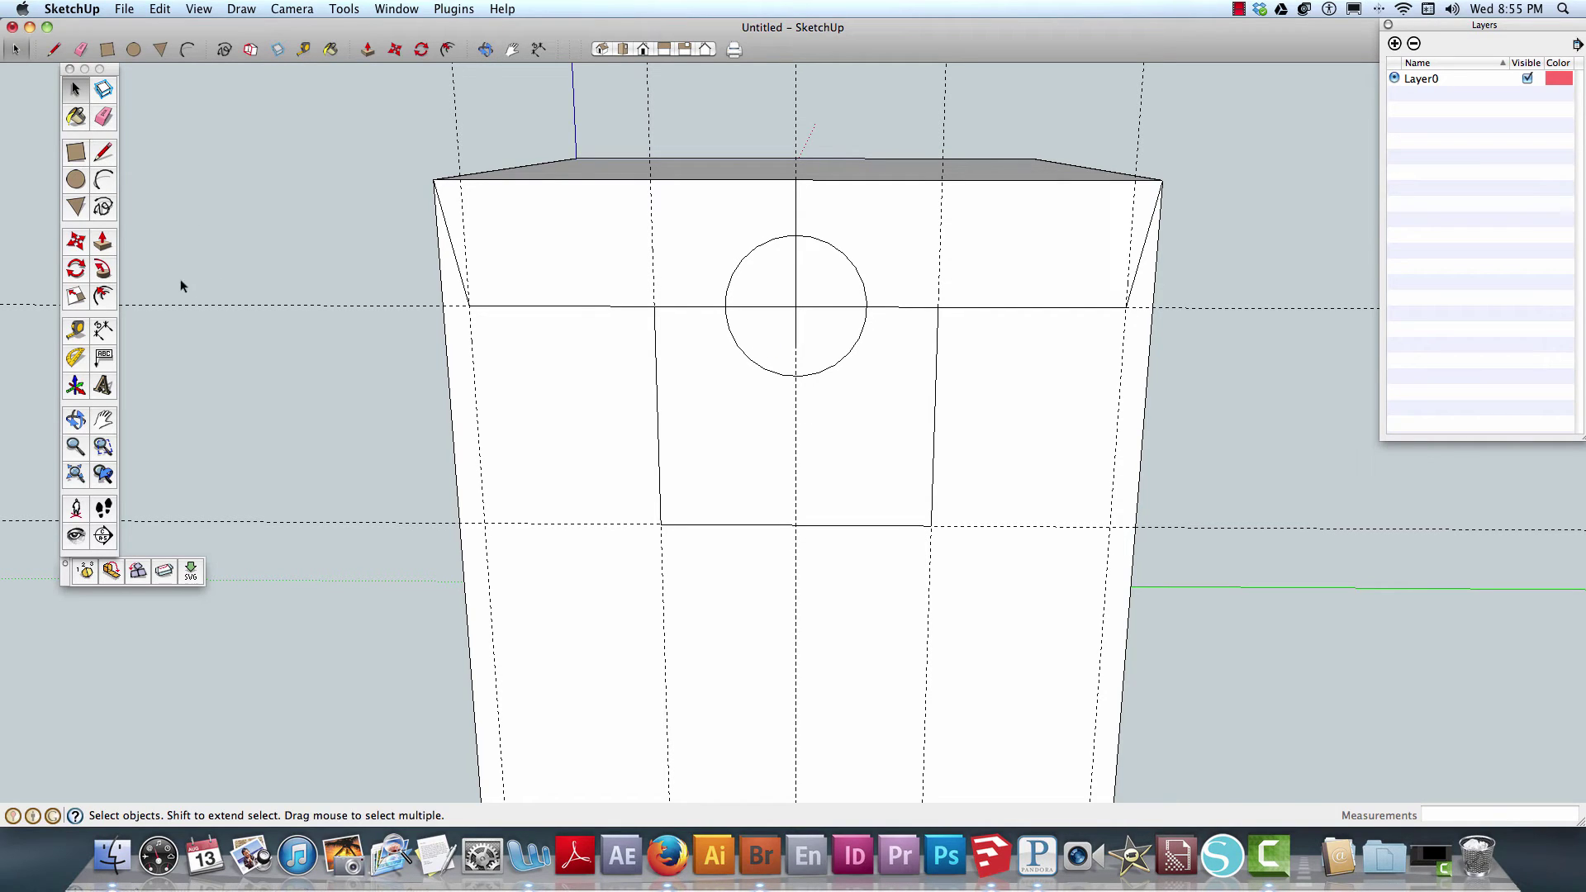
- Erase the circle's upper arc and the fold line so the tongue merges with the flap band
left_click(103, 117)
left_click(739, 264)
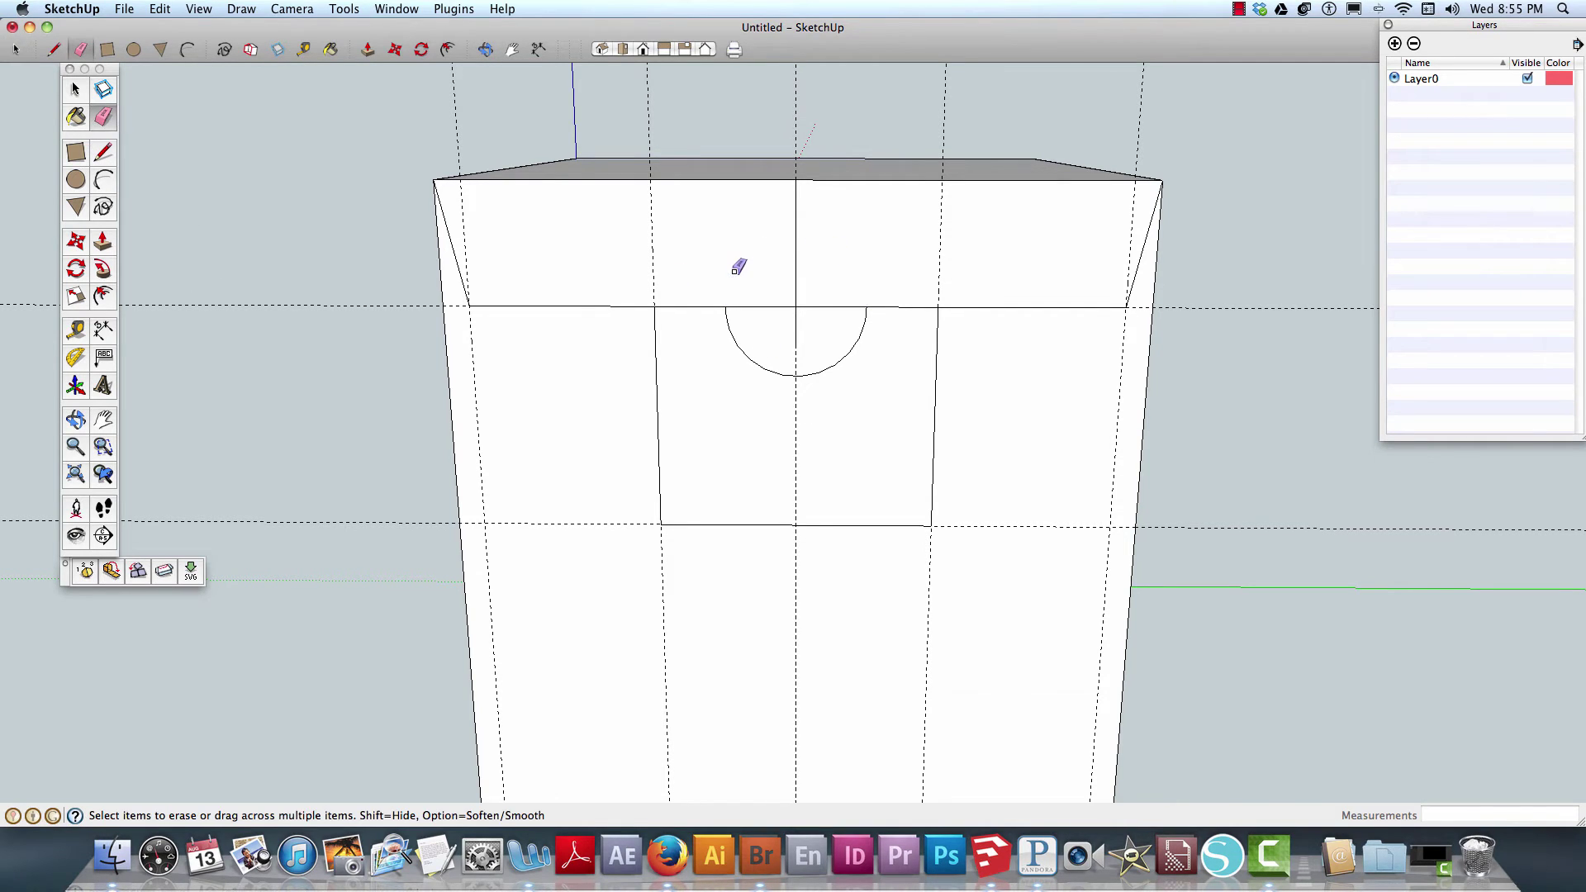
left_click(773, 306)
- Select the lid face with its semicircular tab and start the face-thickening plugin
left_click(75, 88)
left_click(565, 248)
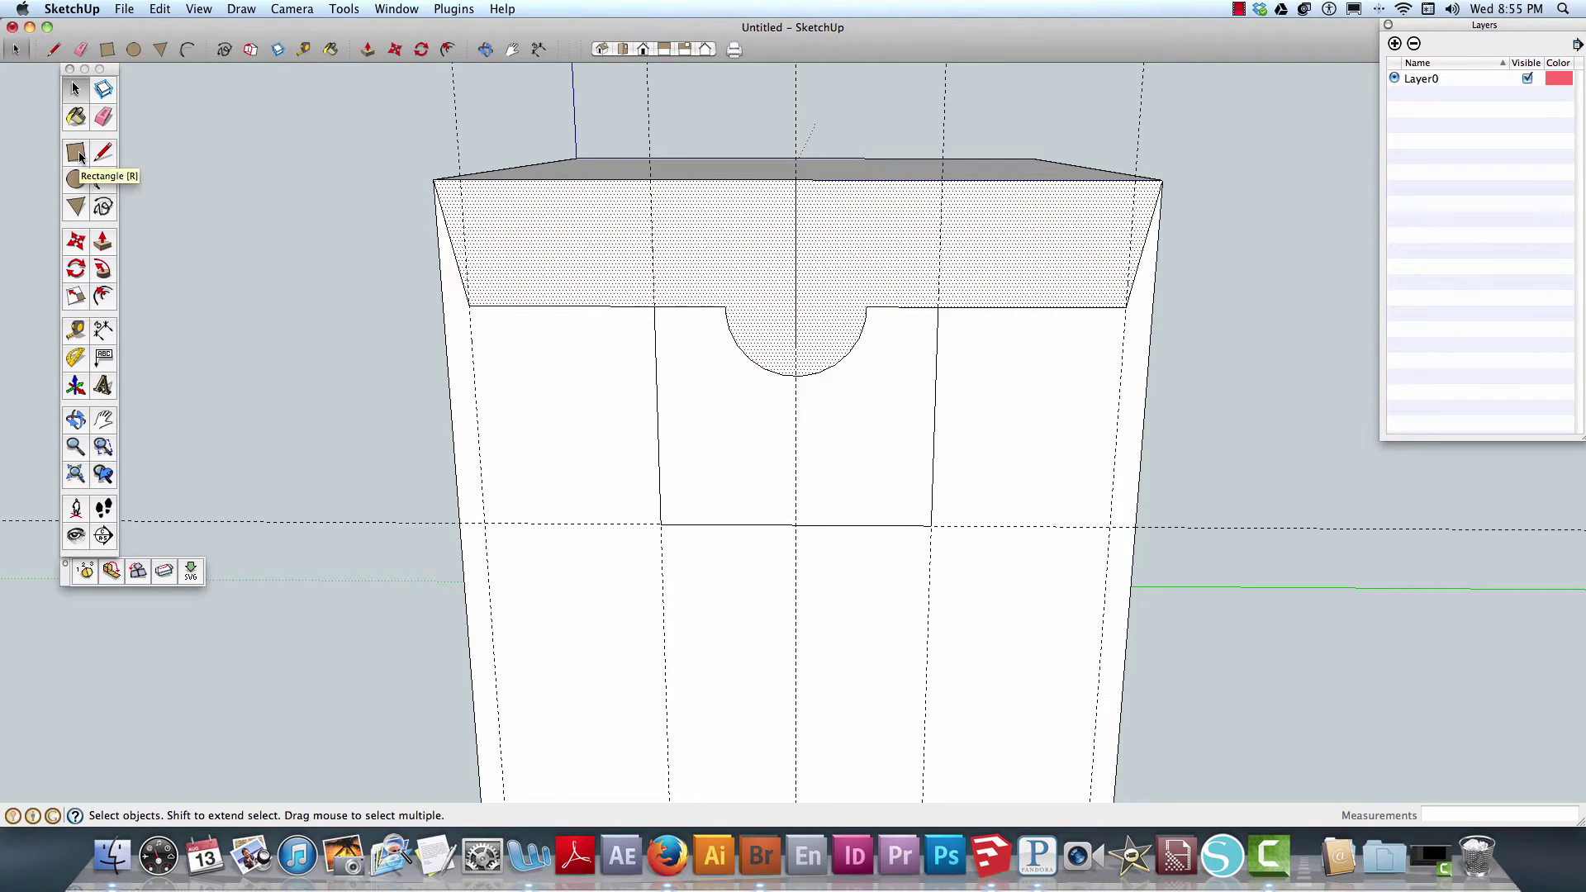
left_click(86, 572)
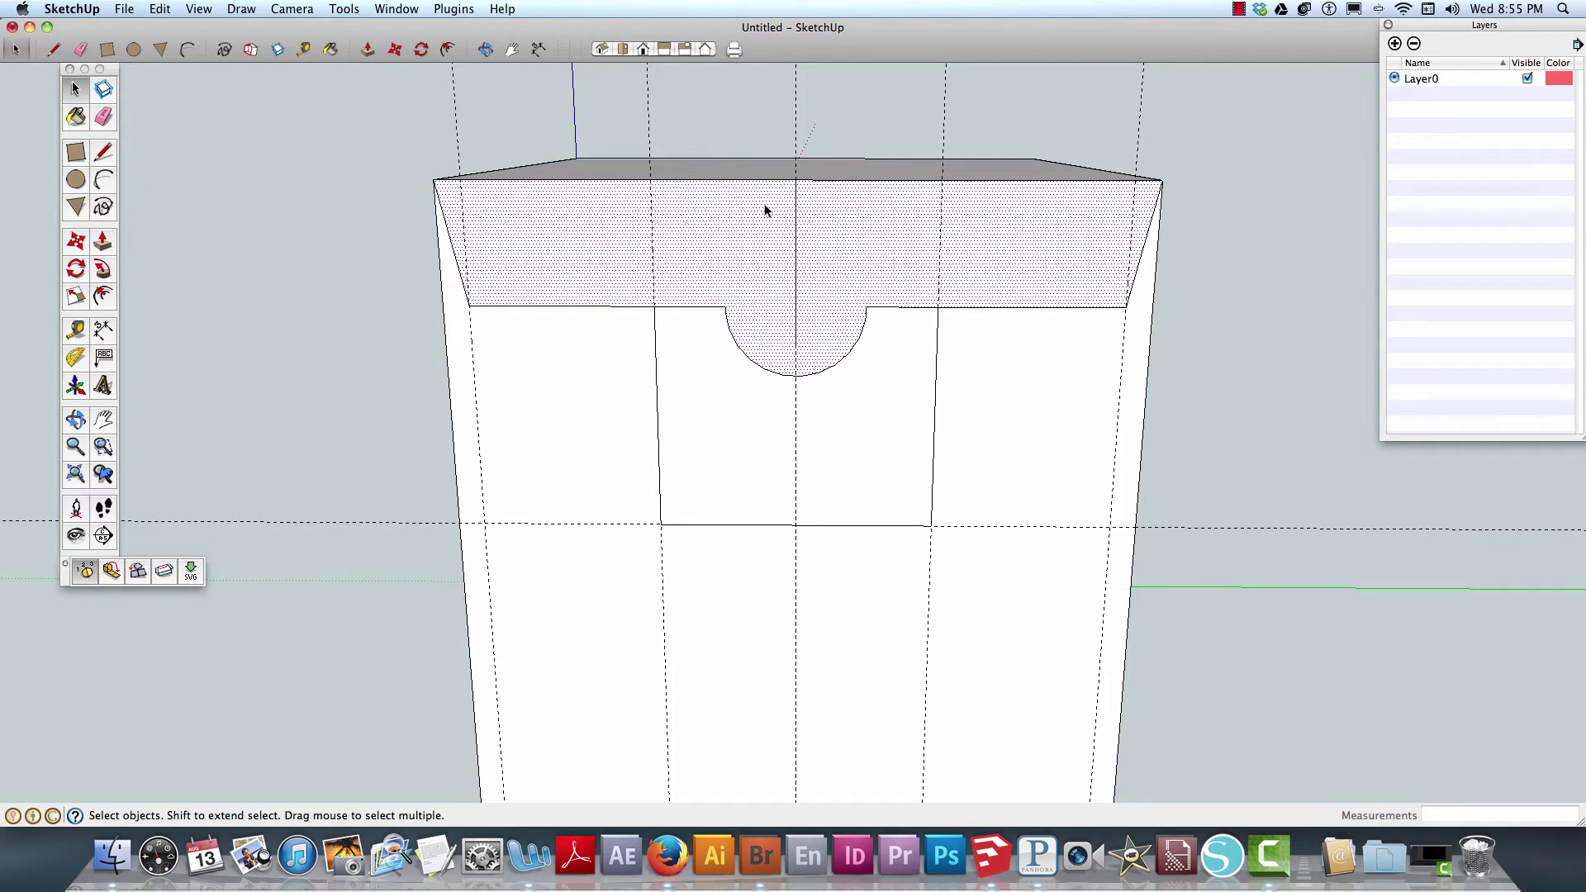
middle_click_drag(764, 223, 743, 330)
- Push the lid faces outward with the plugin to give the flap thickness
left_click(112, 570)
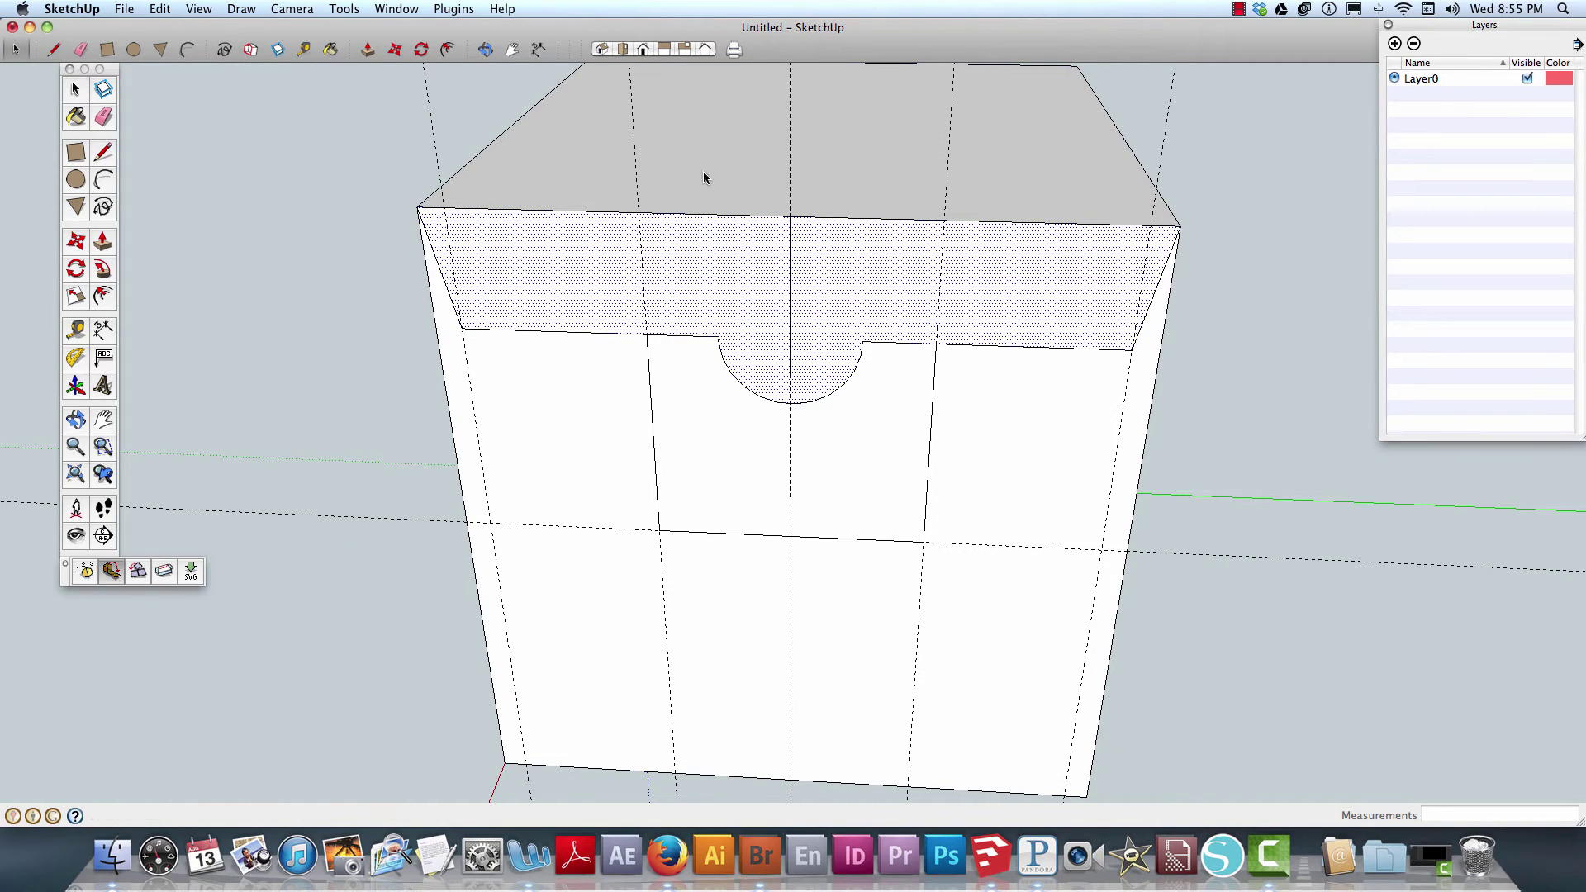
middle_click_drag(708, 265, 851, 302)
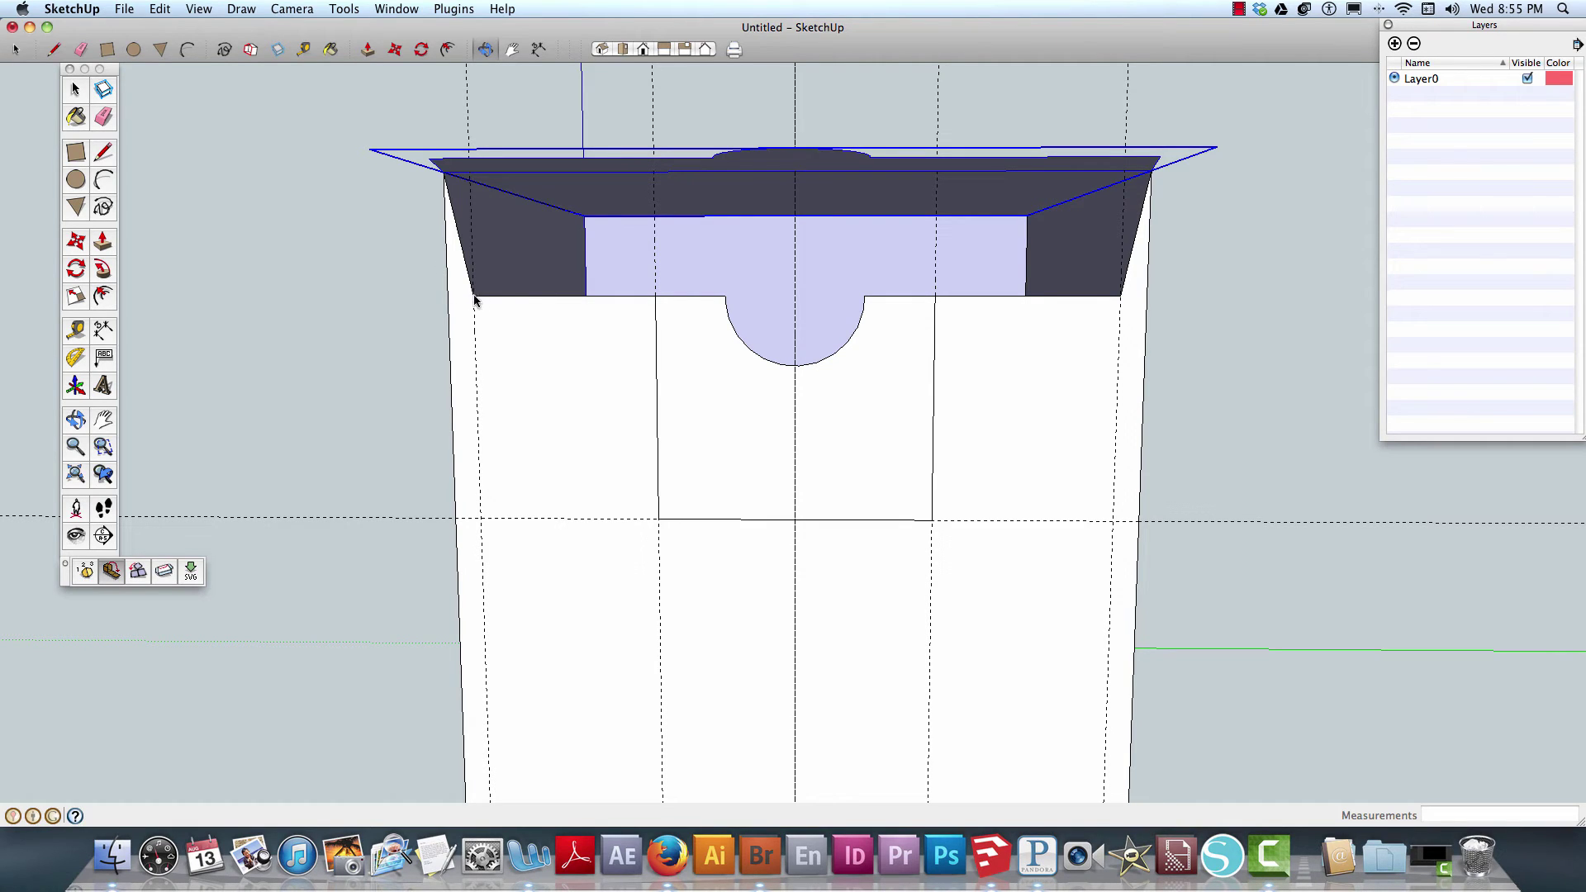
left_click(504, 296)
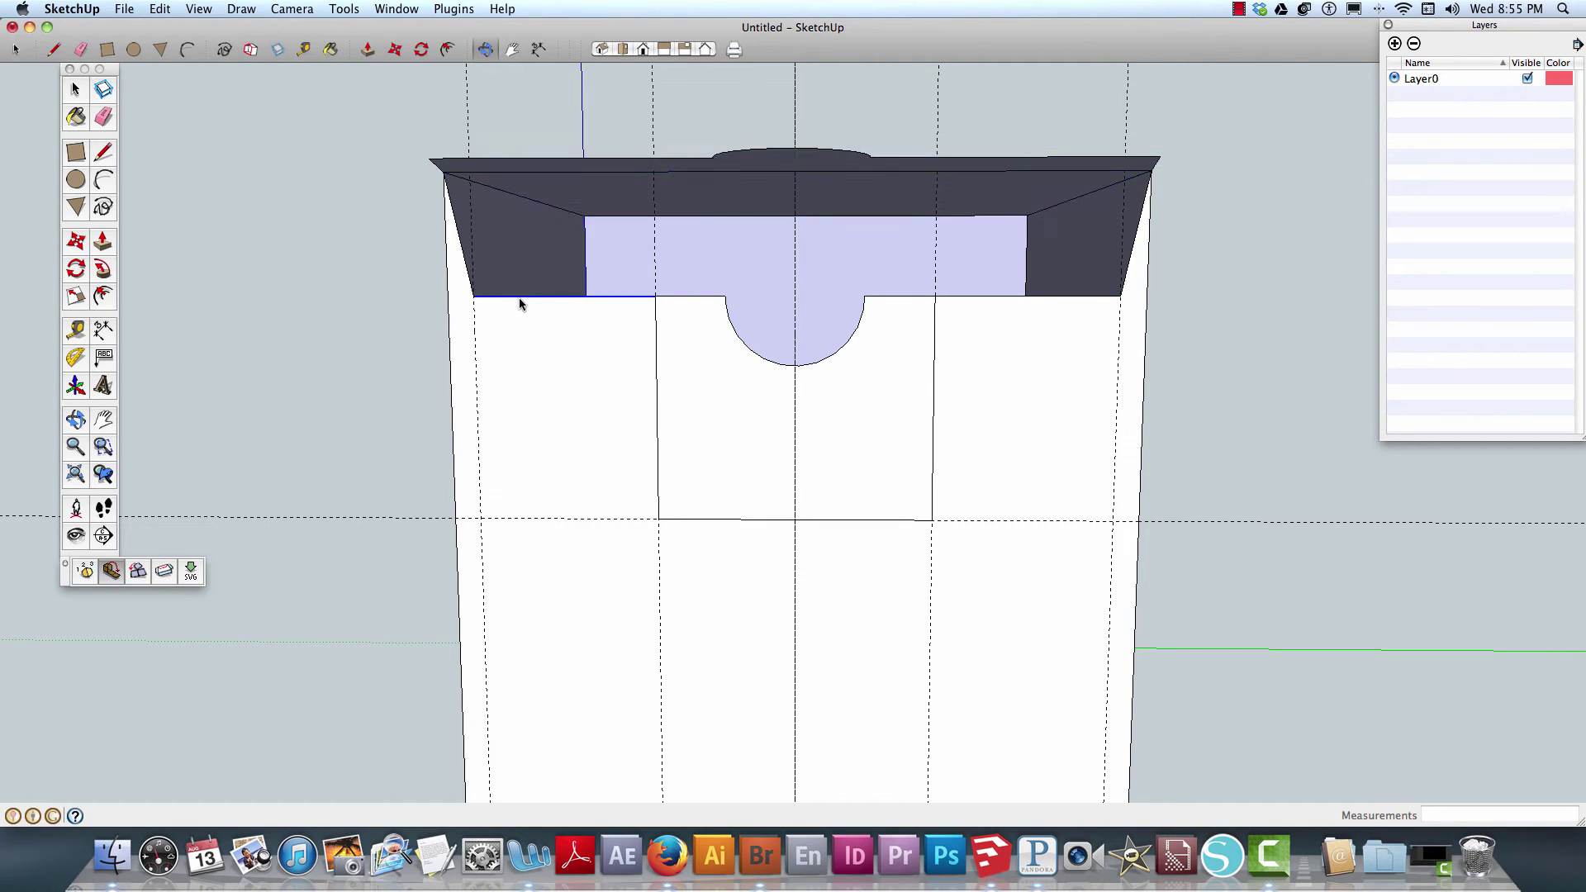
left_click(686, 296)
left_click(257, 347)
- Erase the three vertical lines and the horizontal line from the box's front face
key("e")
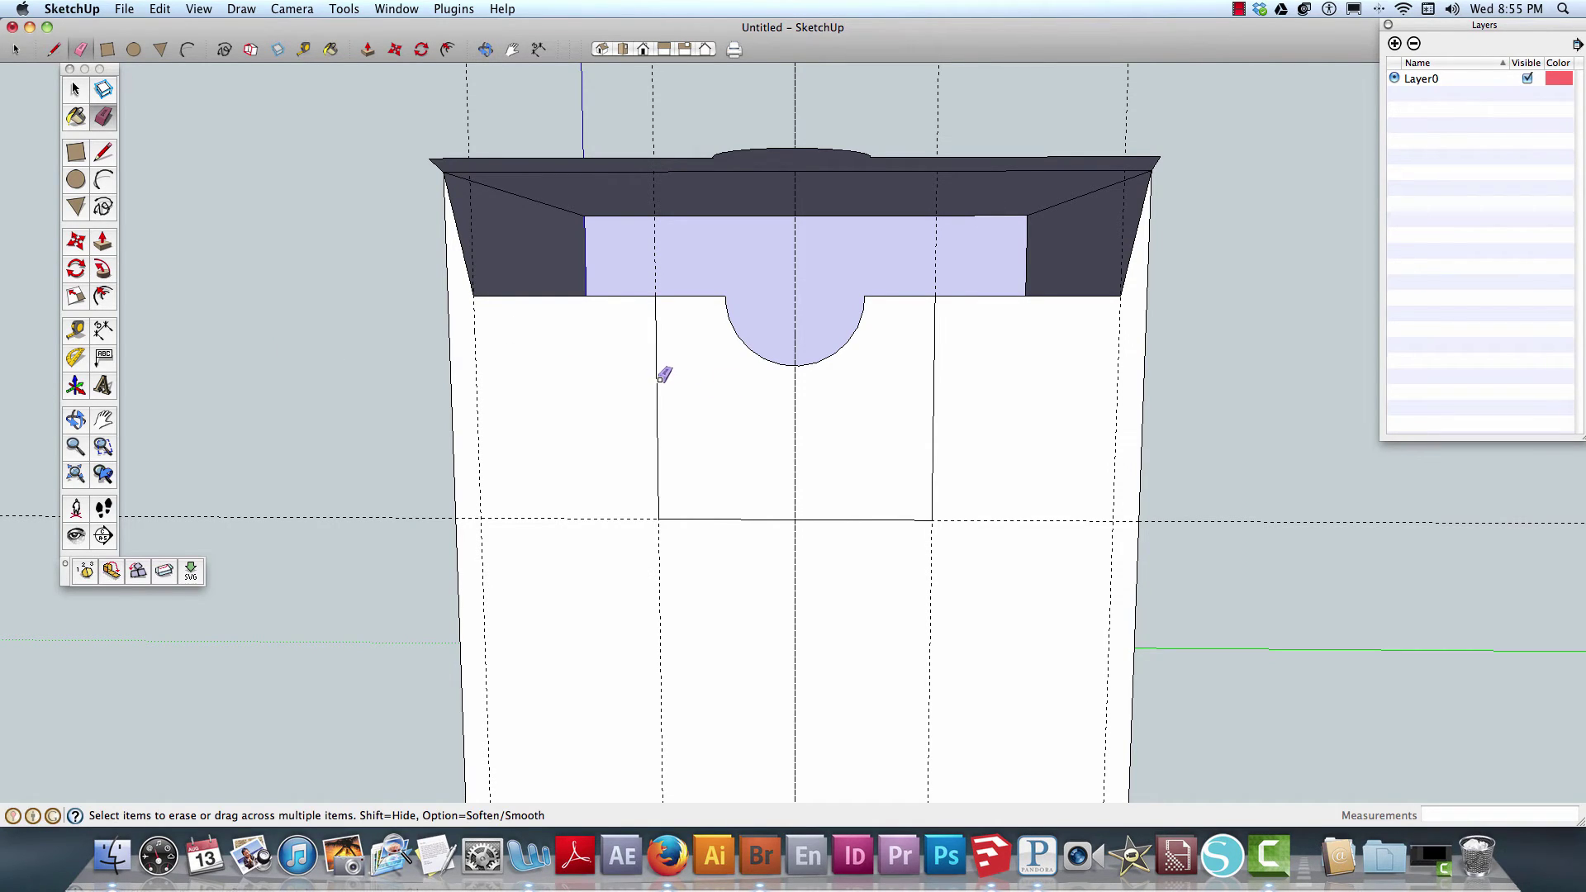
left_click(659, 379)
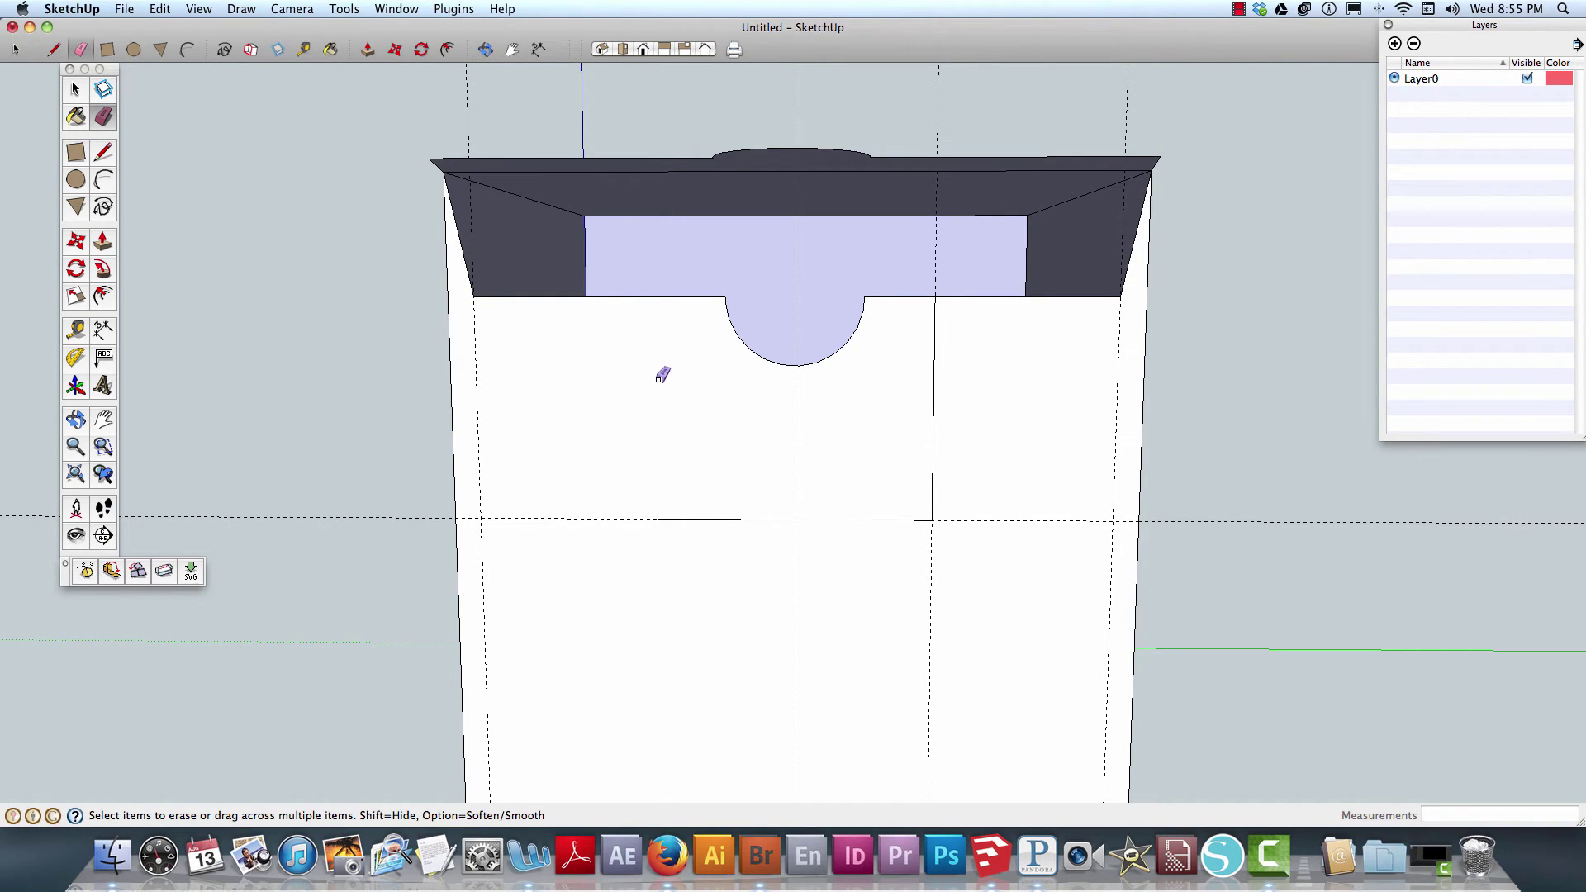
left_click(796, 410)
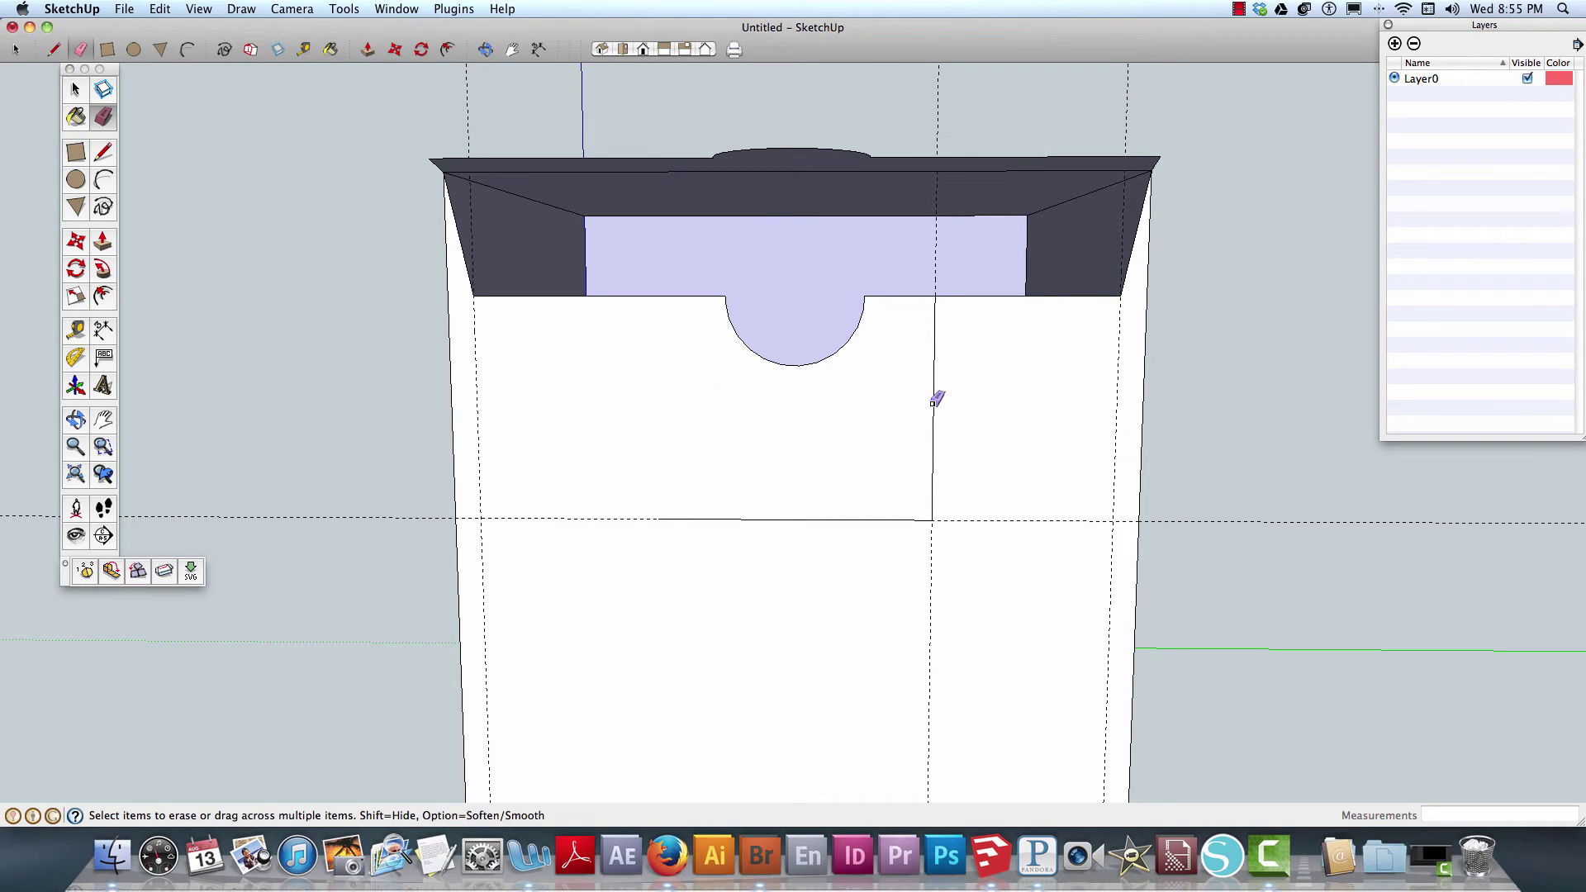
left_click(934, 403)
left_click(808, 519)
mouse_move(632, 430)
middle_mouse_down()
mouse_move(630, 485)
mouse_move(630, 471)
middle_mouse_up()
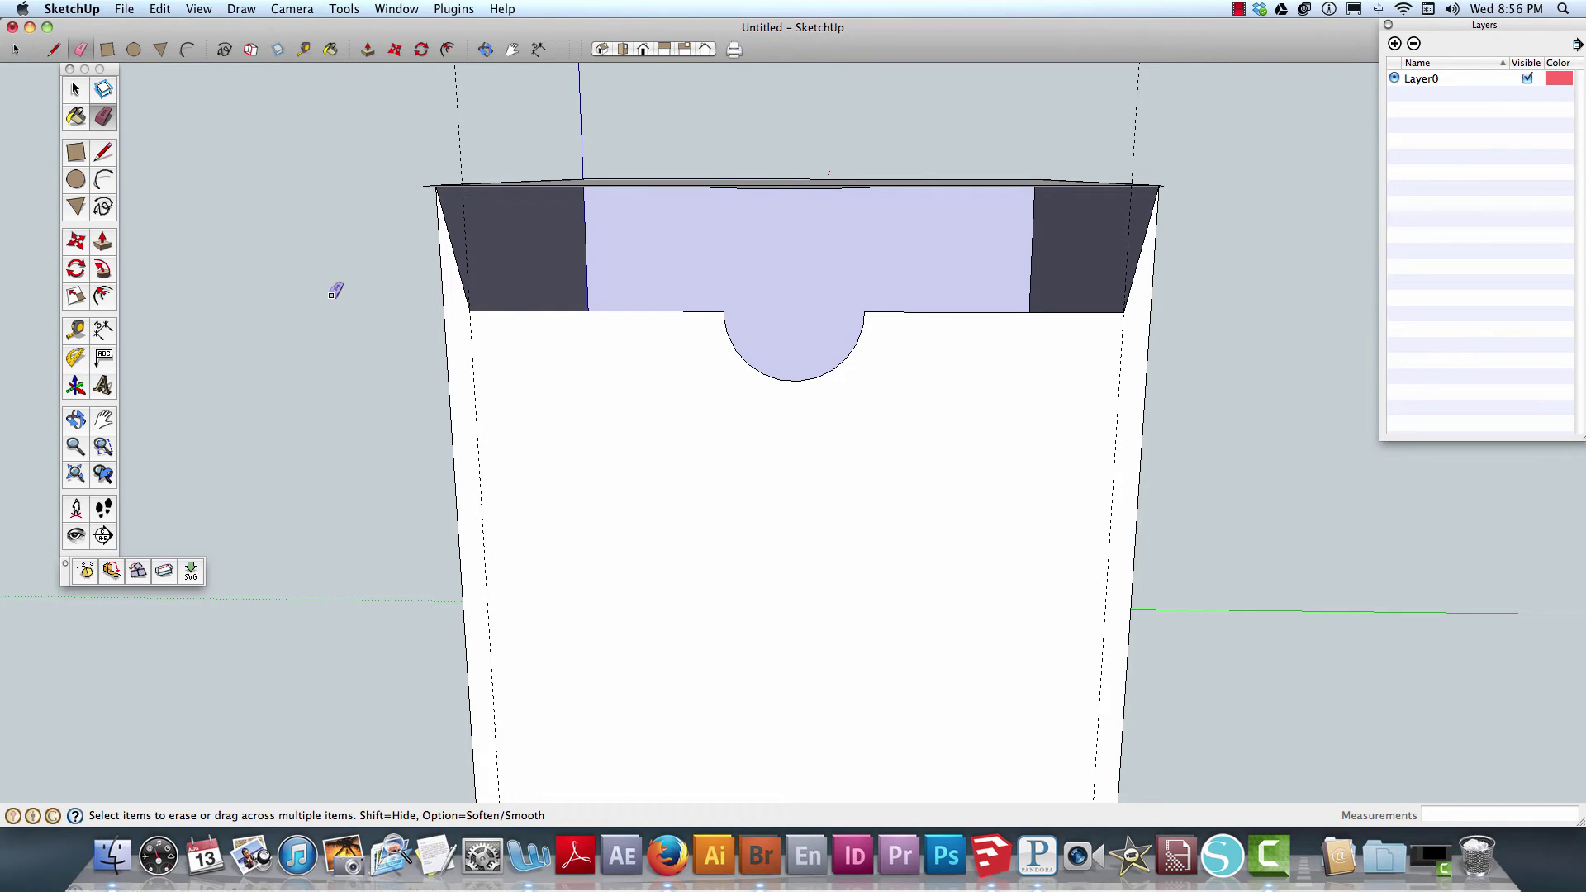
- Test deleting the box's white front face, then restore it with undo
left_click(76, 91)
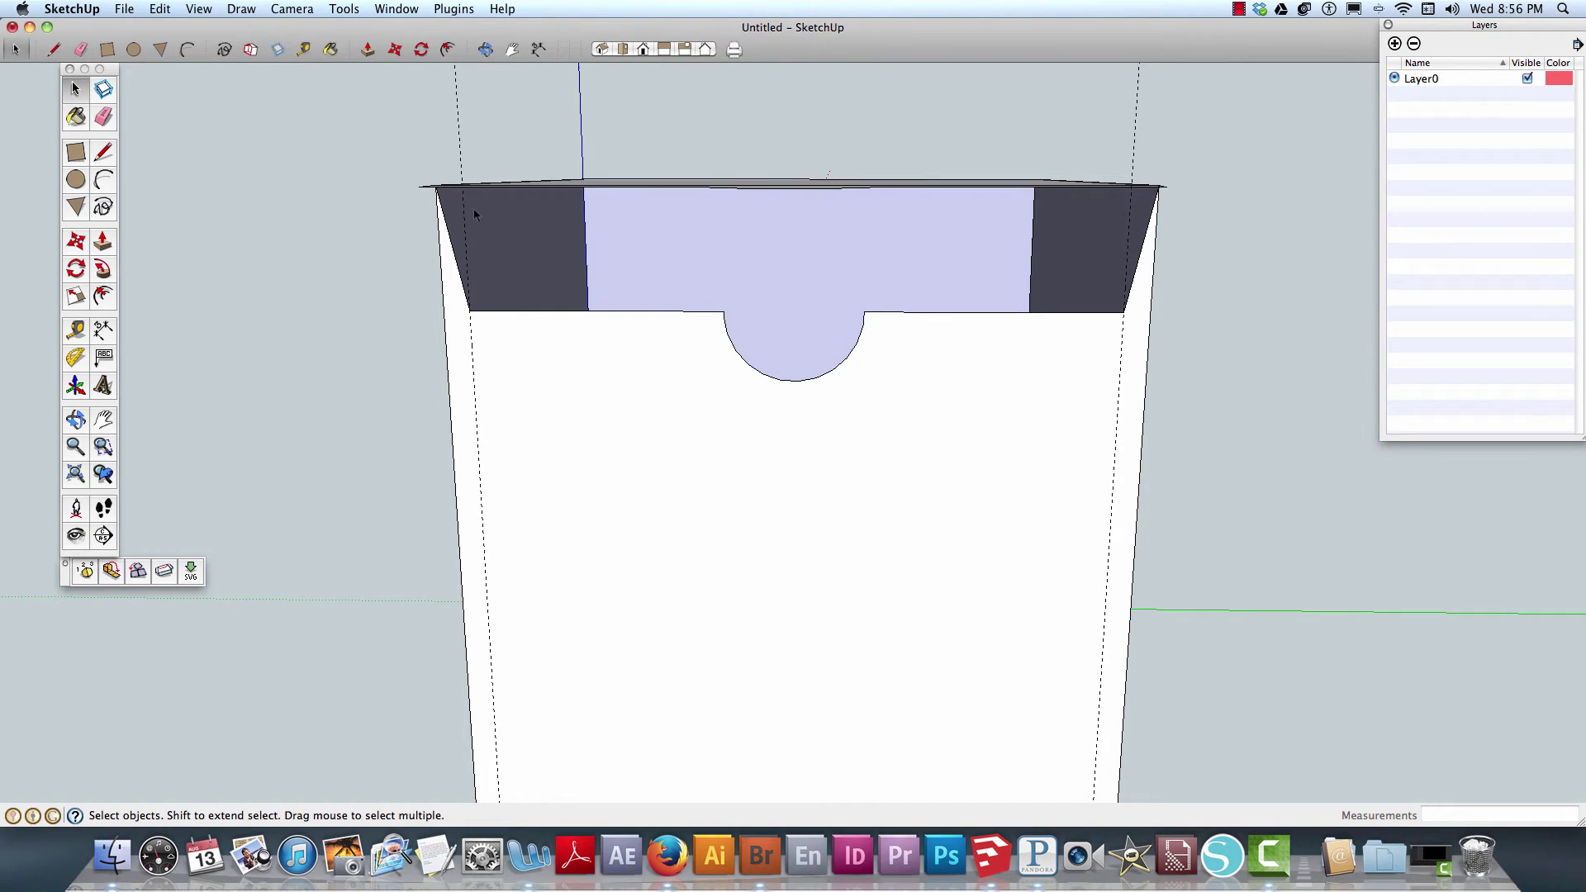
left_click(504, 311)
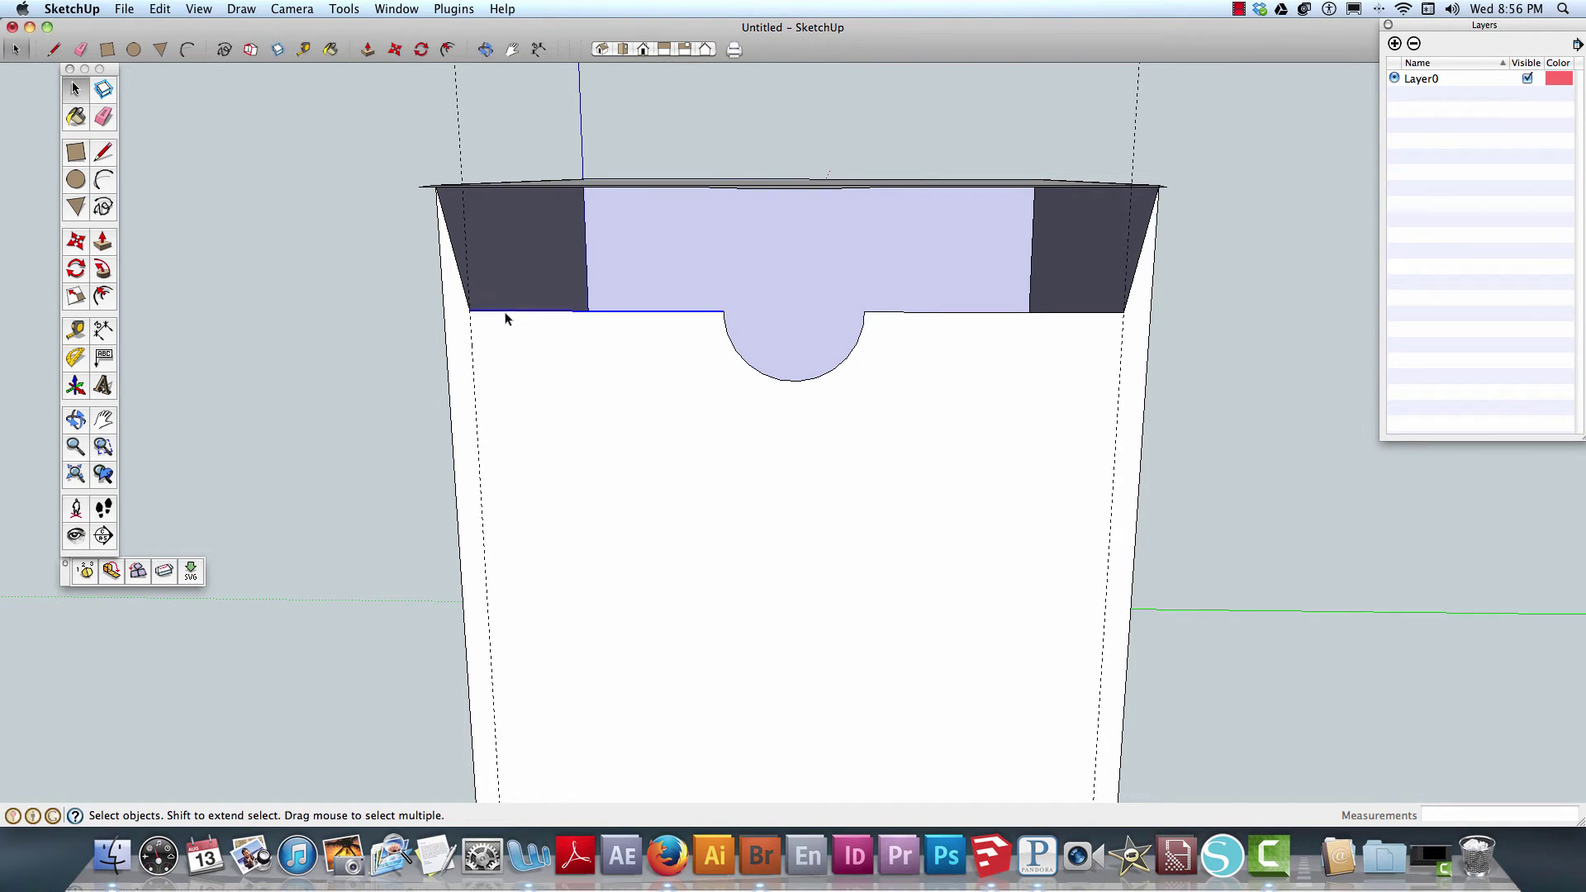
left_click(843, 369)
left_click(826, 400)
key("Delete")
key("super+z")
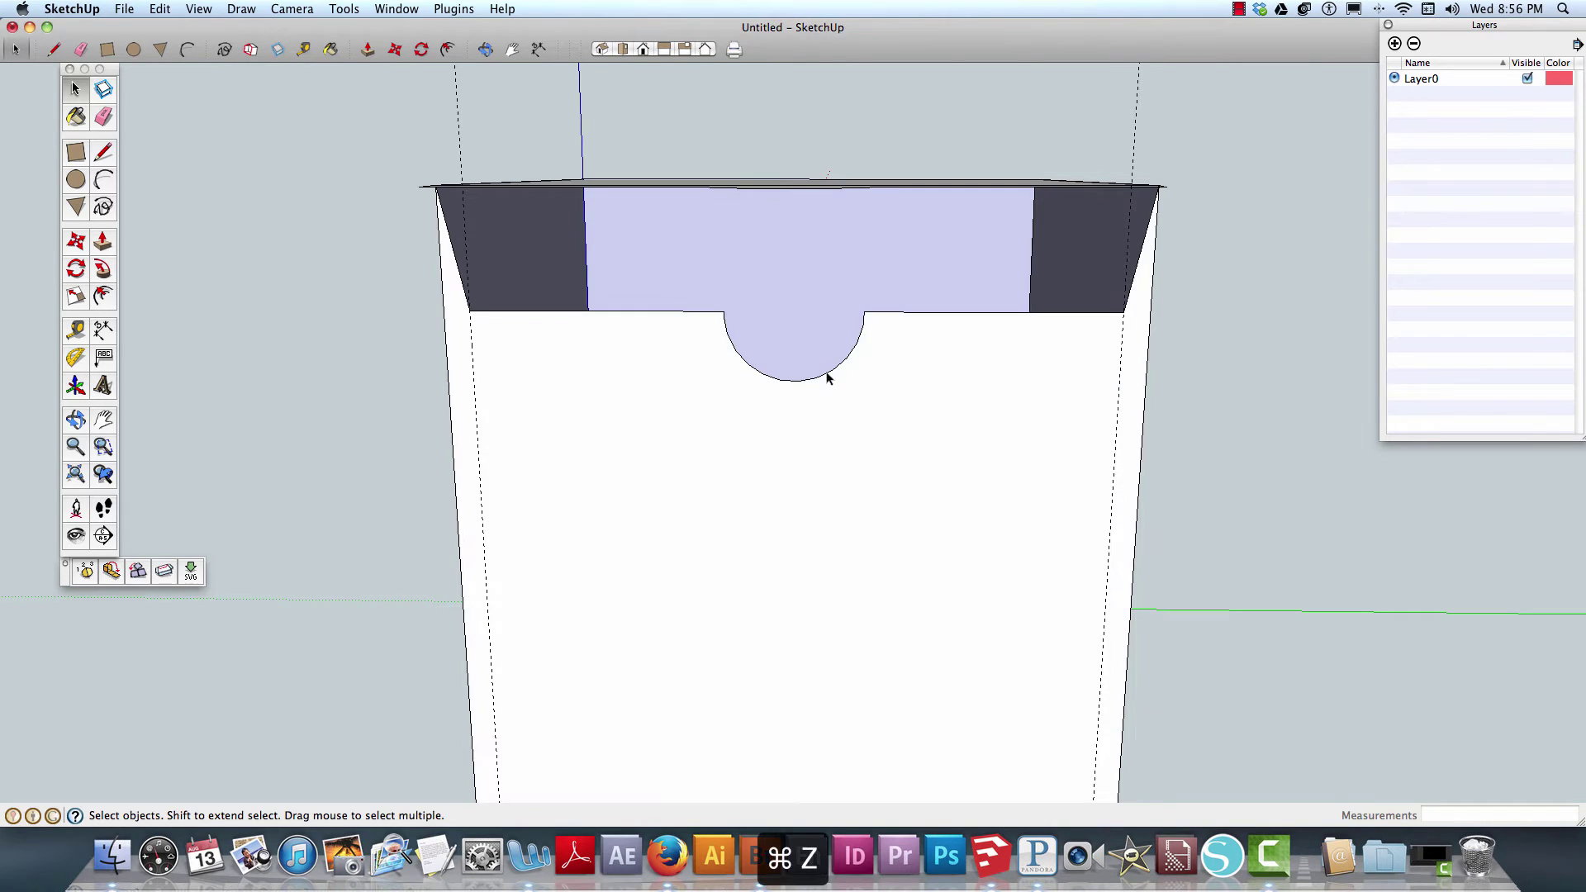
key("super+shift+z")
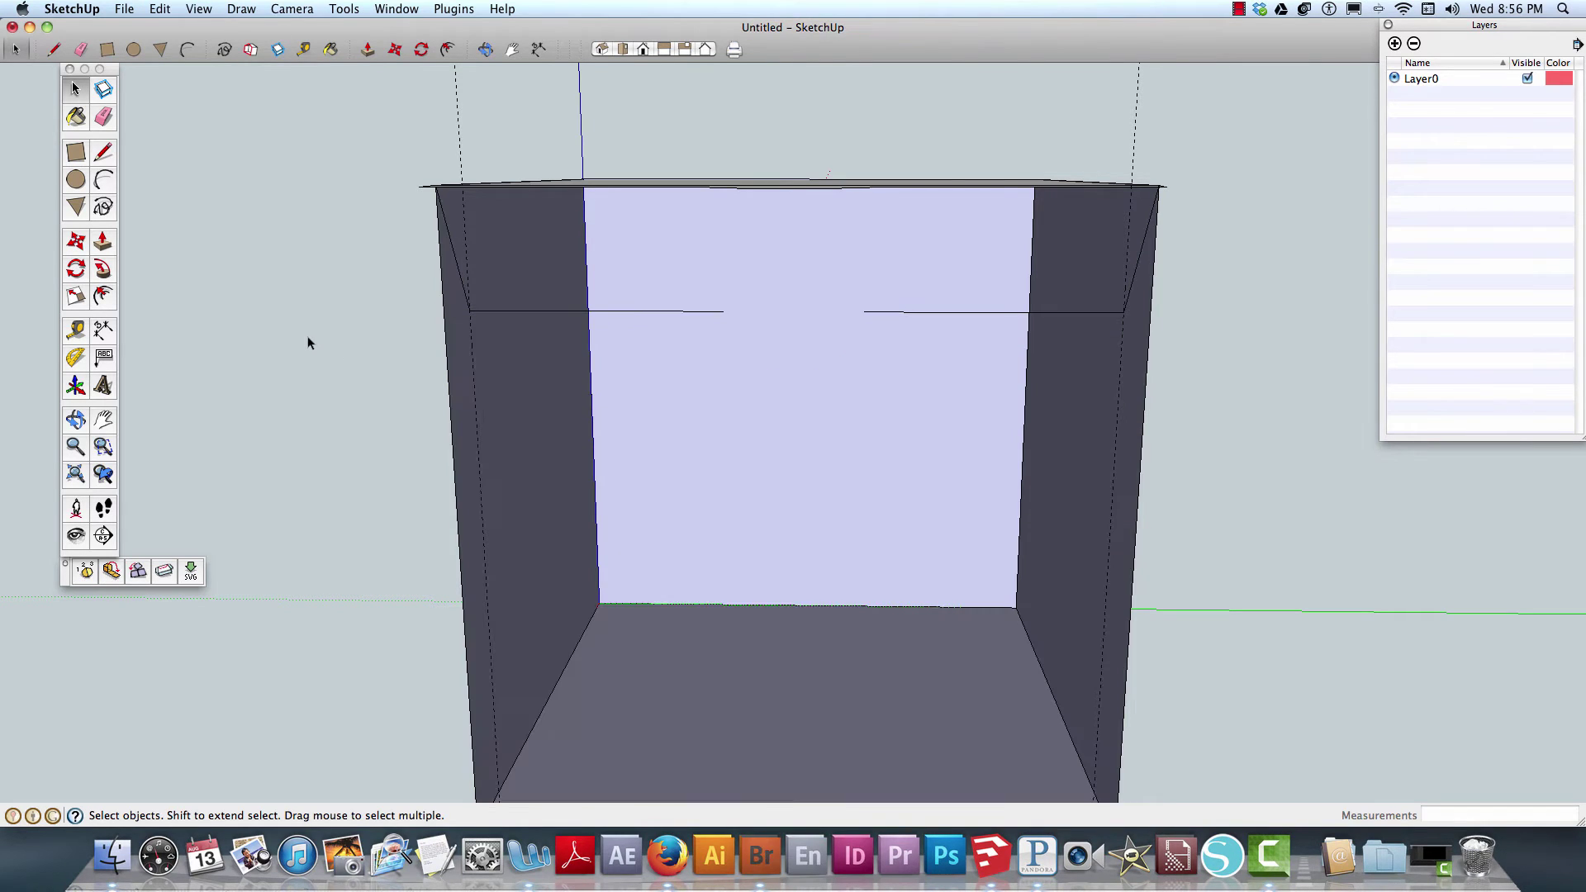
key("super+z")
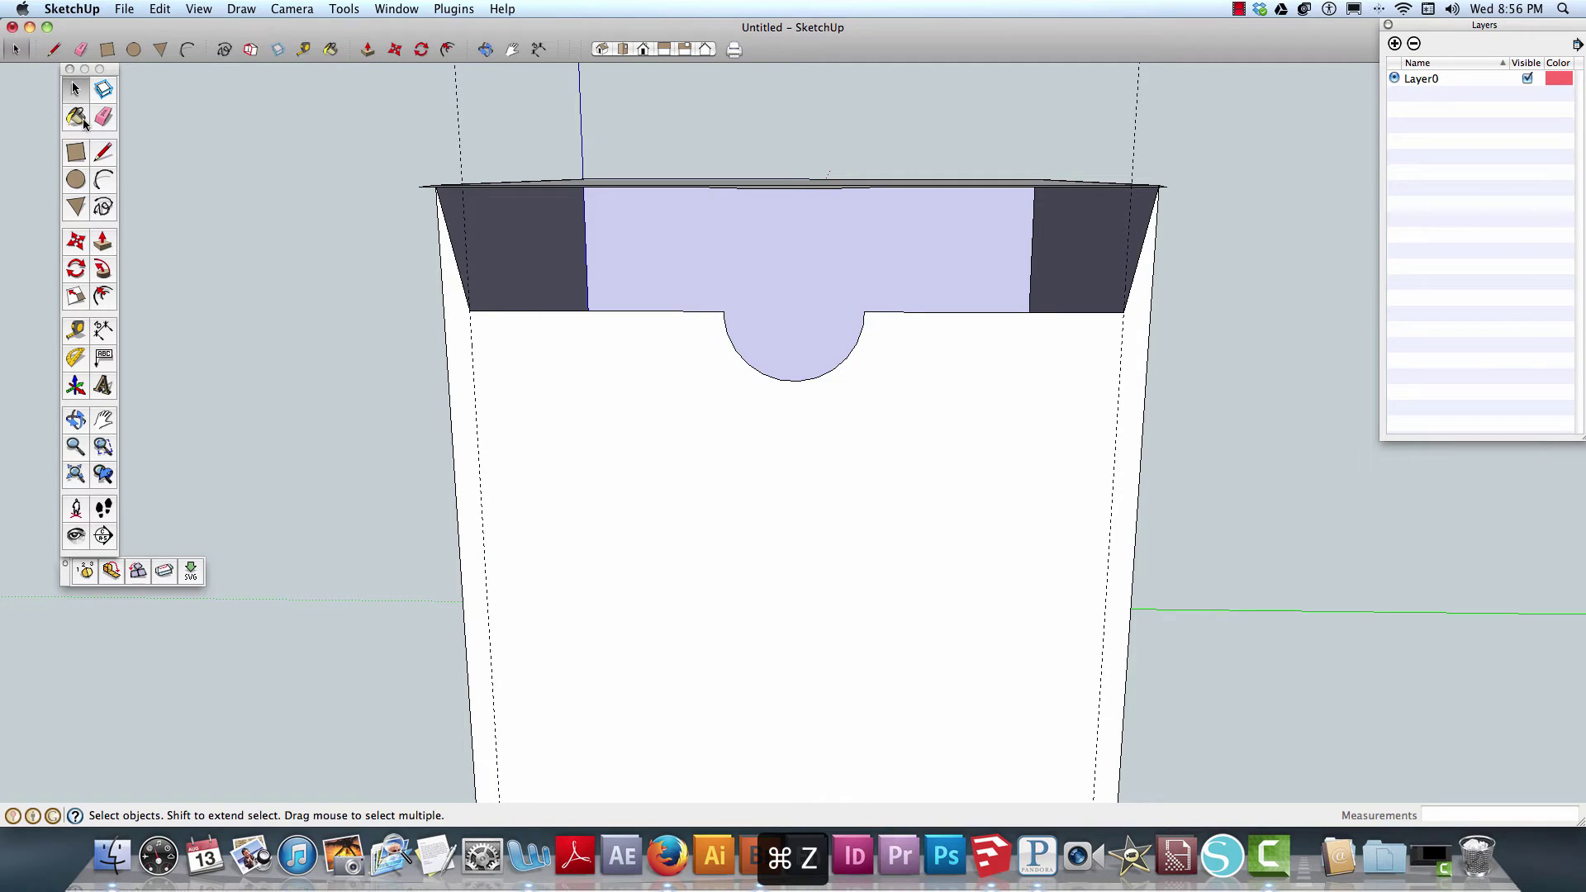
- Try erasing the semicircle's arc edge, undo it, and reselect just the arc
left_click(103, 117)
left_click(736, 350)
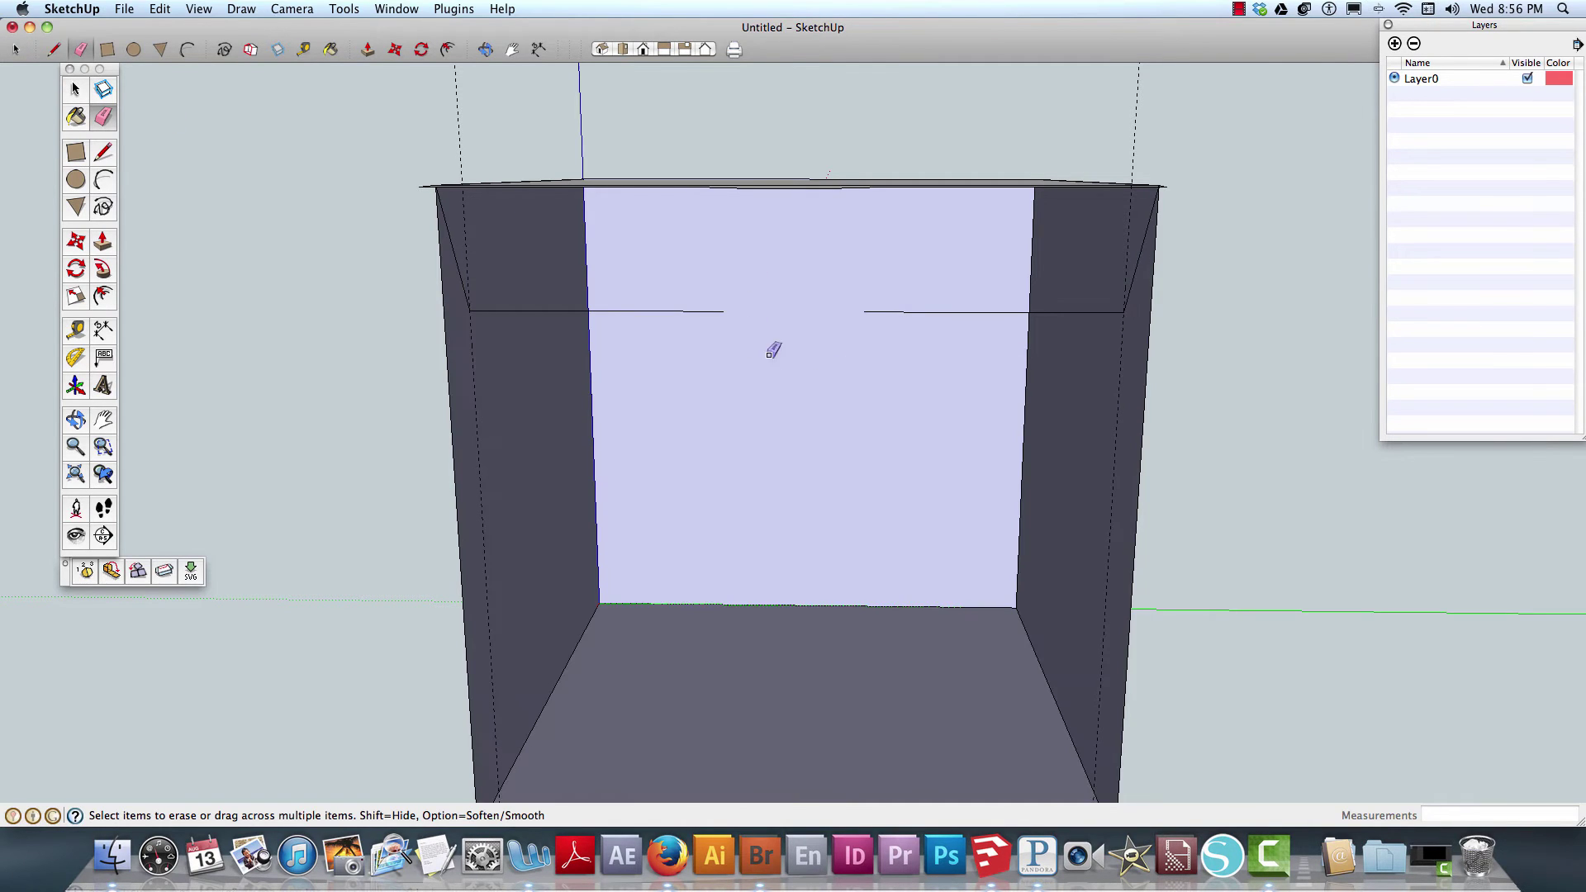
key("super+z")
left_click(761, 375)
key("super+z")
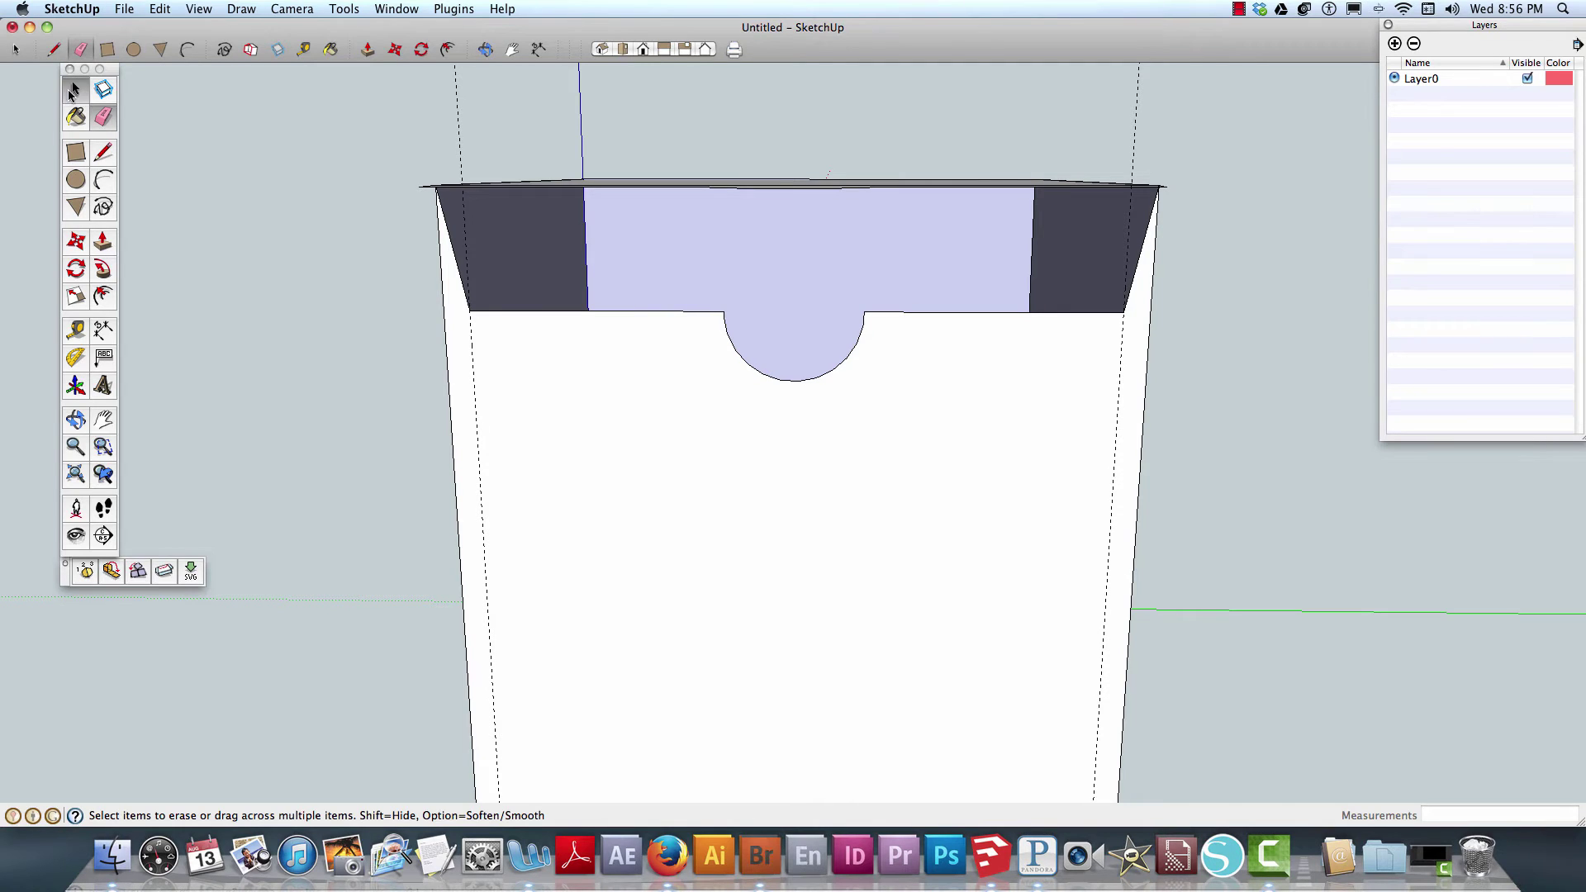
left_click(76, 88)
left_click(736, 356)
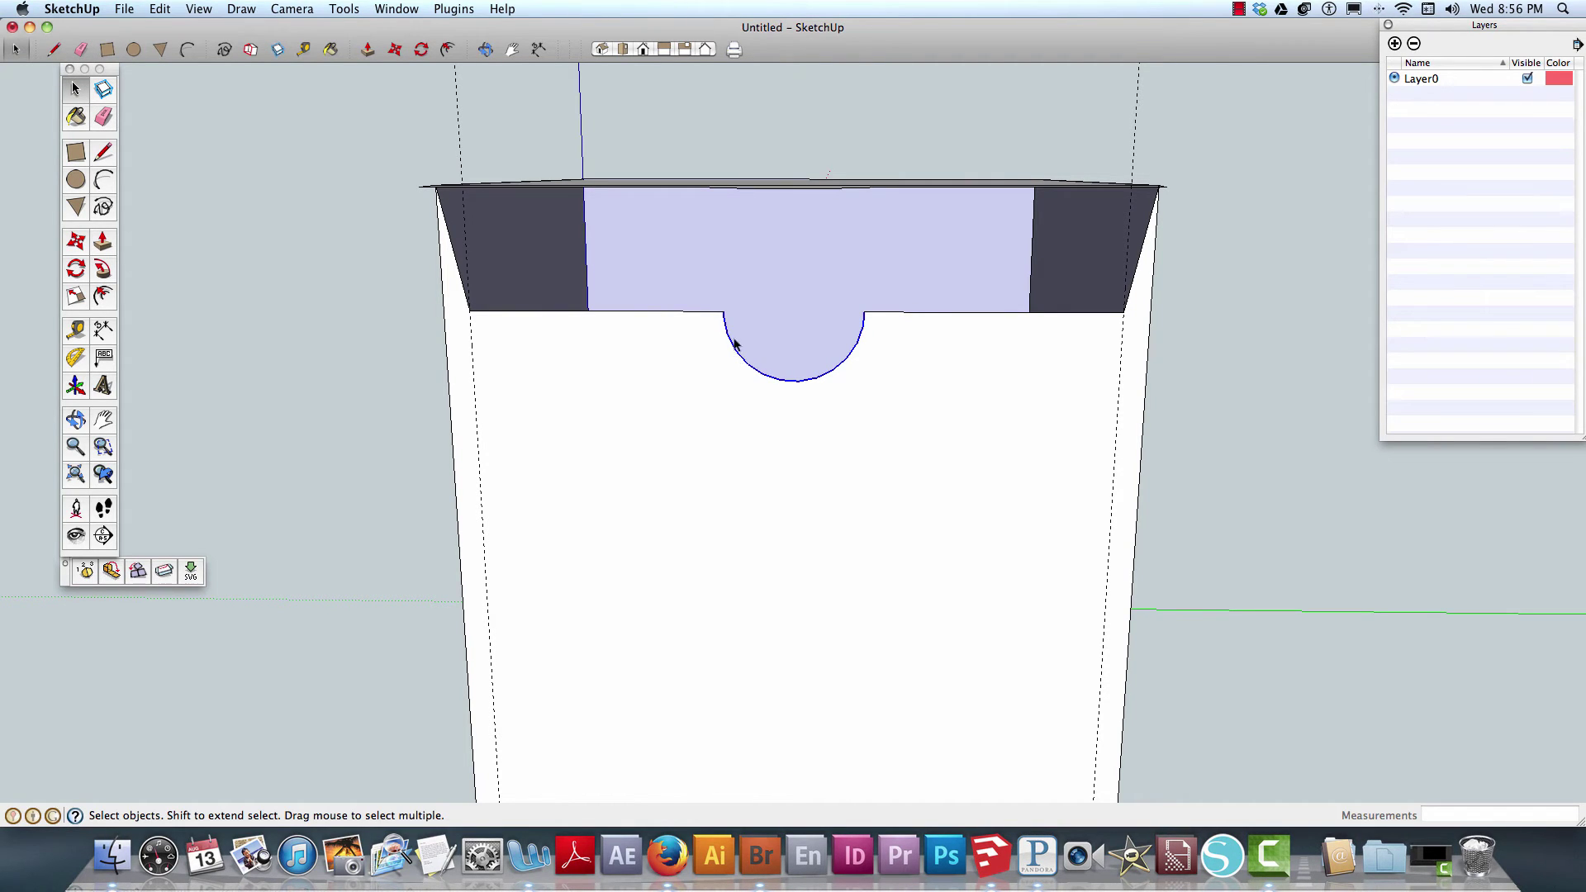
triple_click(723, 321)
left_click(724, 322)
- Close the semicircle with a straight line between its ends and erase the arc from the front
left_click(103, 151)
left_click(724, 311)
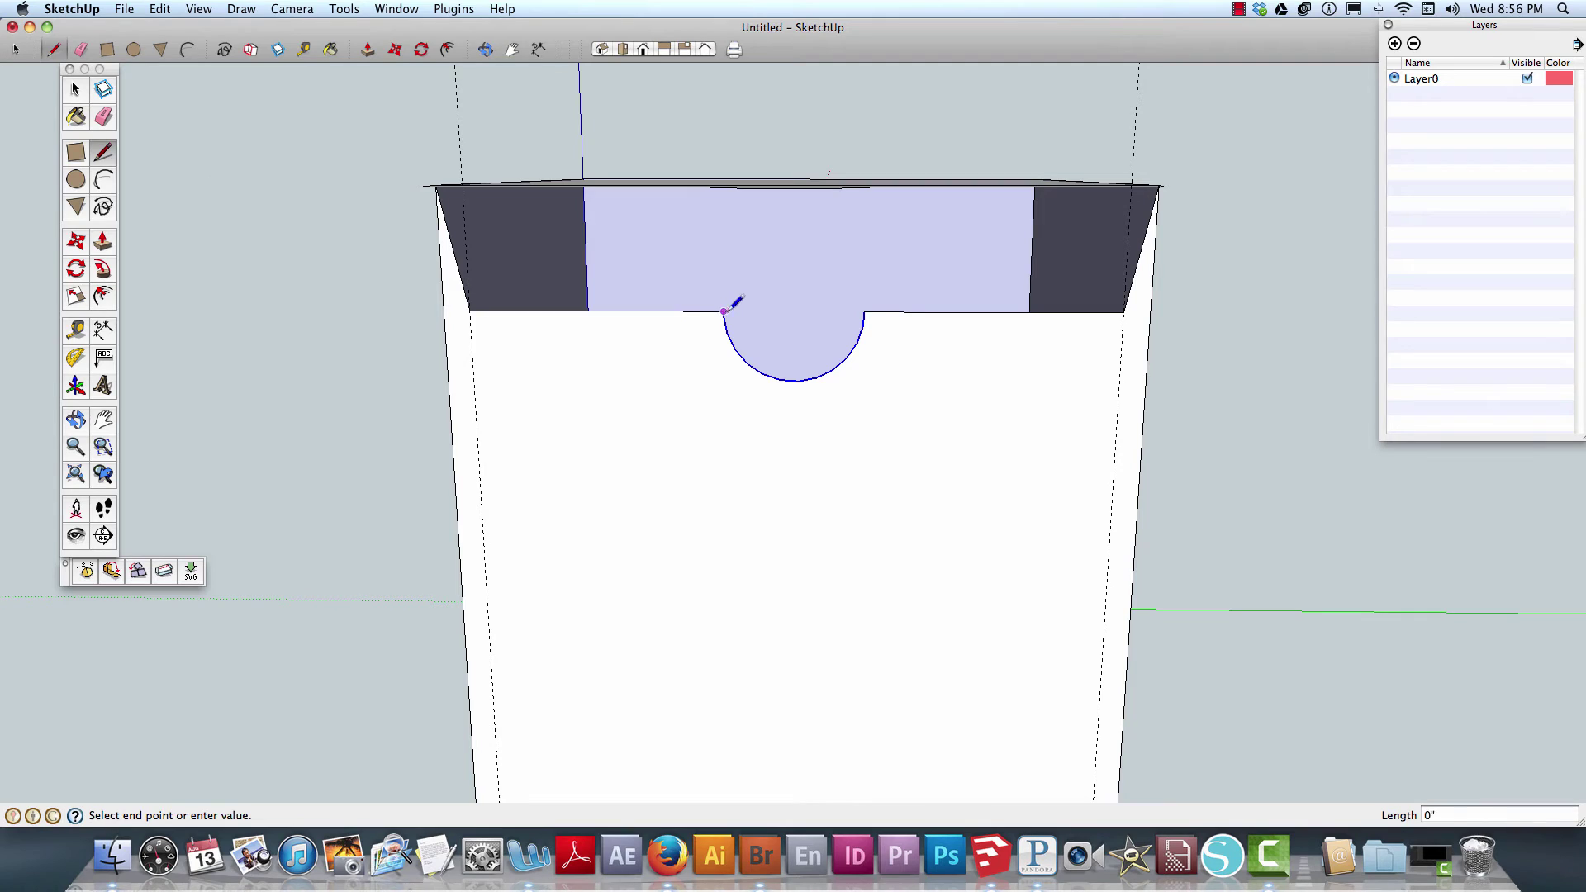
left_click(864, 313)
key("e")
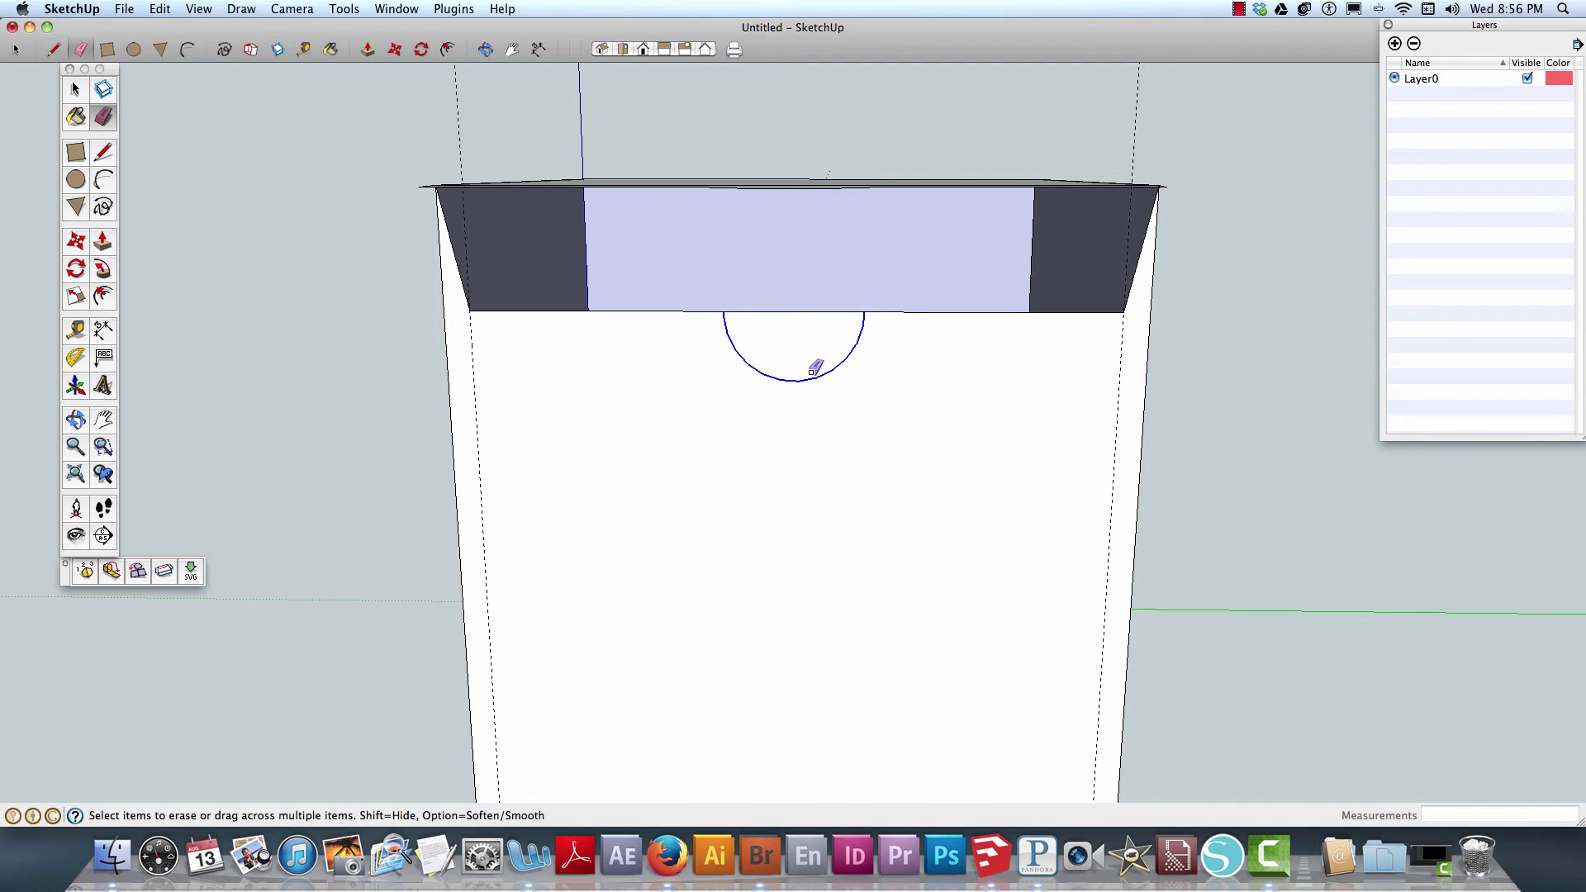
left_click(810, 378)
key("o")
mouse_move(1199, 405)
middle_mouse_down()
mouse_move(609, 468)
mouse_move(602, 503)
mouse_move(511, 402)
middle_mouse_up()
- Orbit to view the lid and tab from above and select the top lid piece
left_click(75, 92)
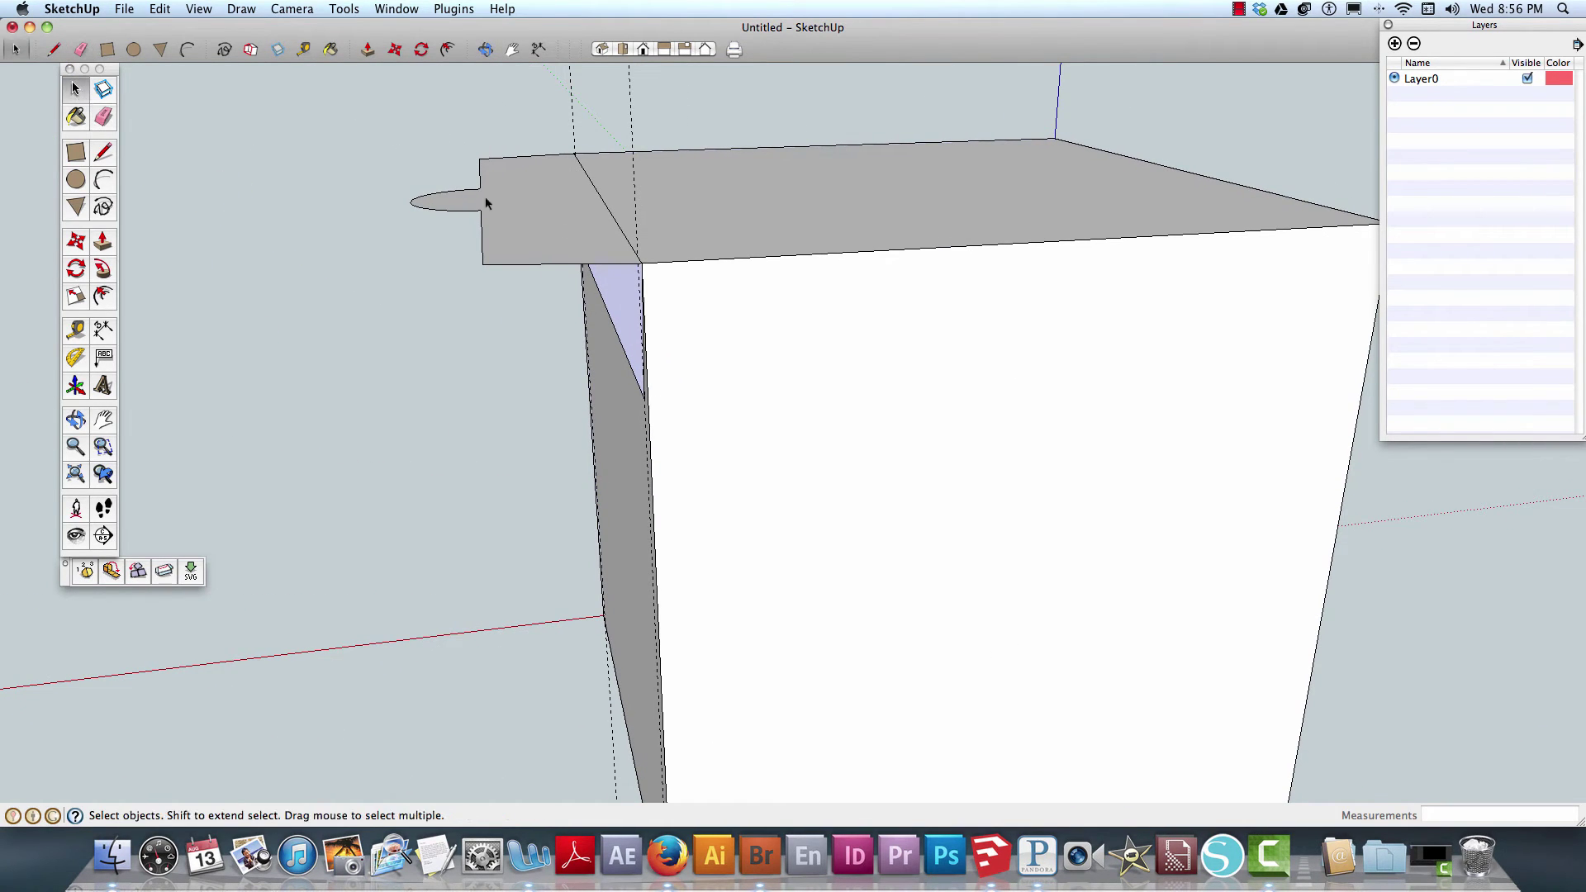
left_click(76, 419)
mouse_move(549, 350)
left_mouse_down()
mouse_move(578, 418)
mouse_move(685, 382)
mouse_move(647, 379)
left_mouse_up()
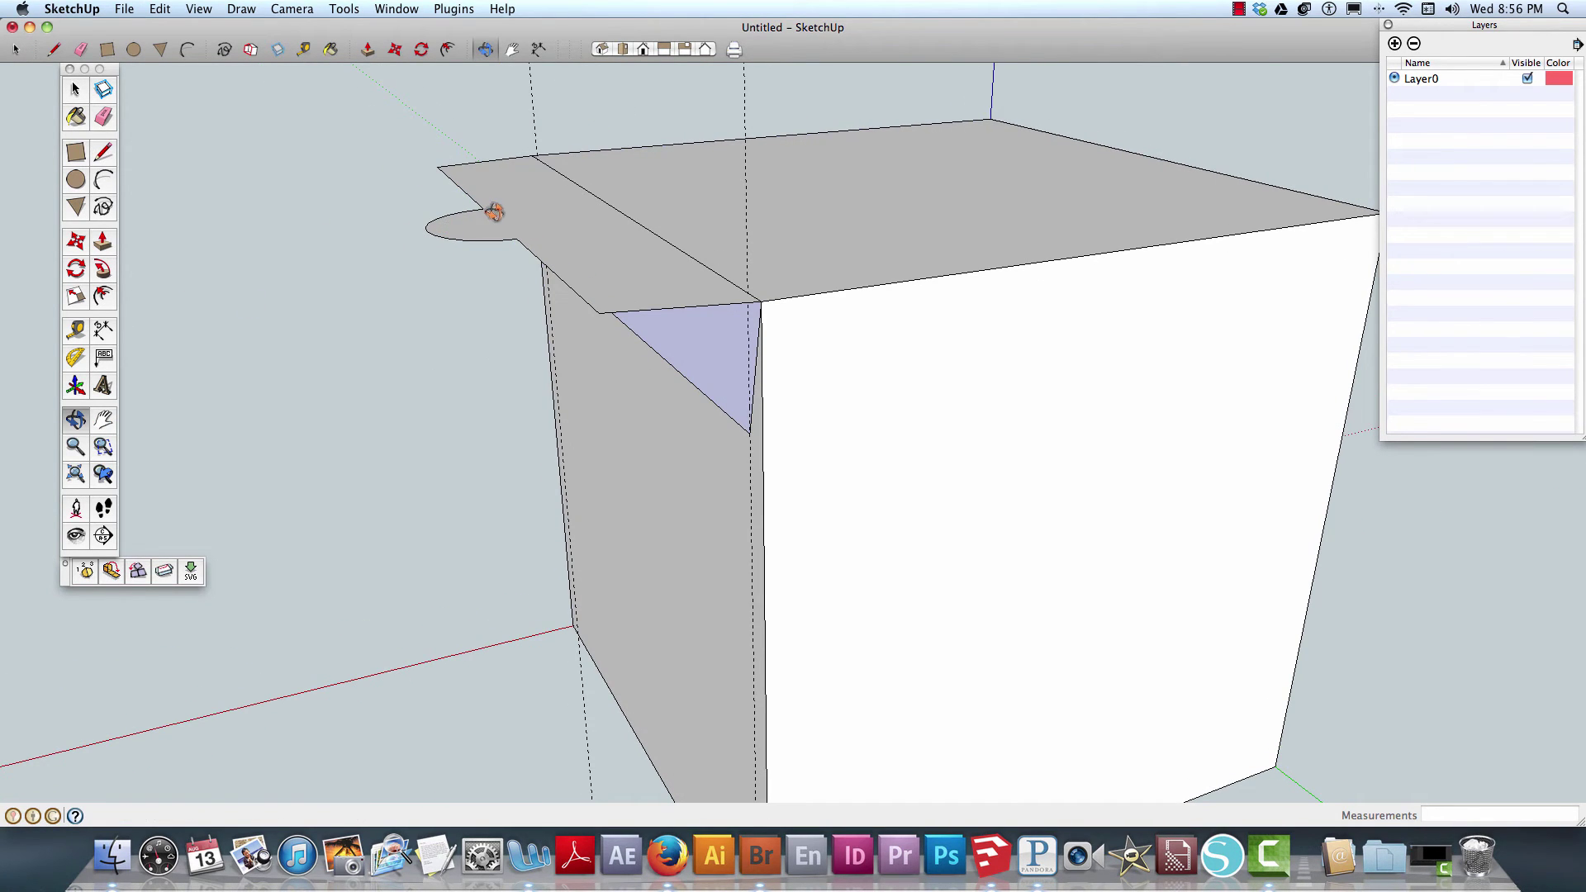
left_click(75, 88)
left_click(521, 200)
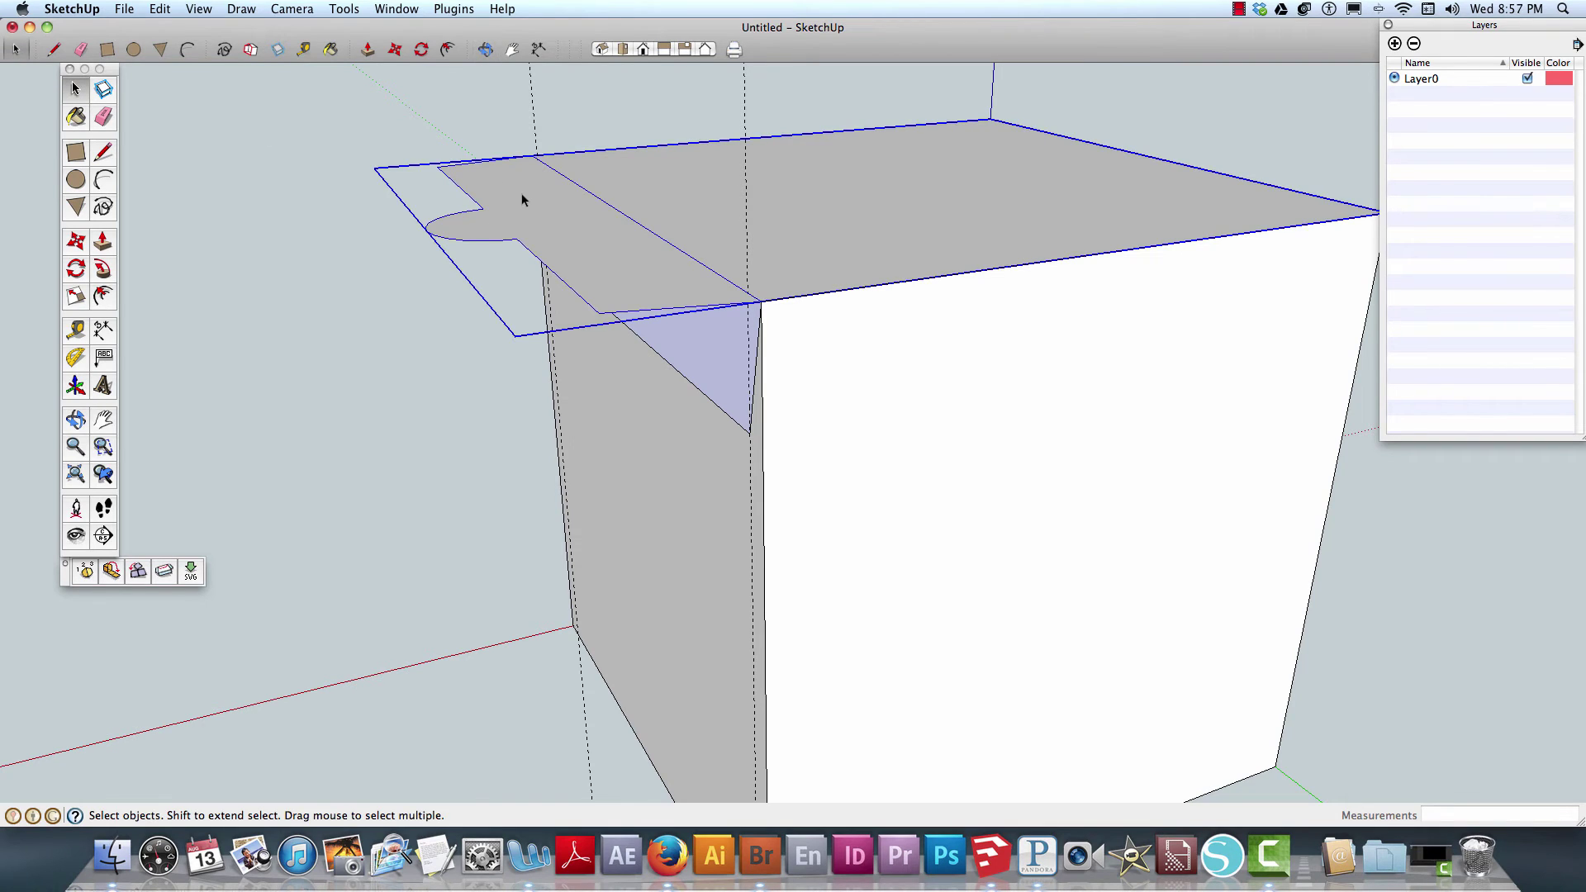
right_click(523, 200)
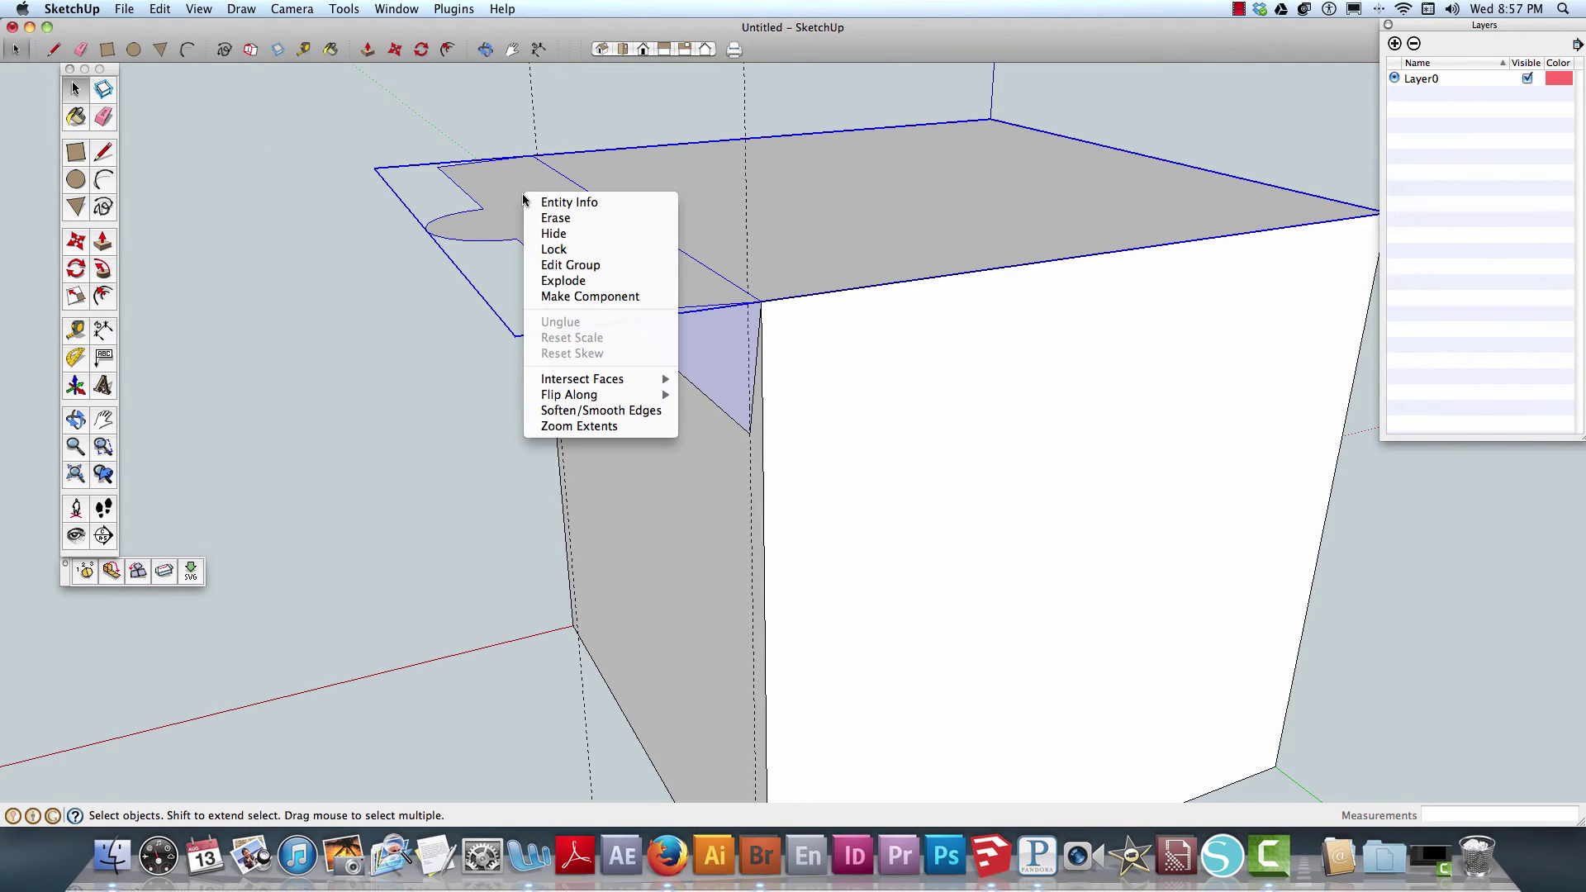
left_click(523, 200)
- Inside the lid group, make the tabbed flap face its own group, then exit editing
double_click(517, 199)
left_click(514, 200)
right_click(518, 201)
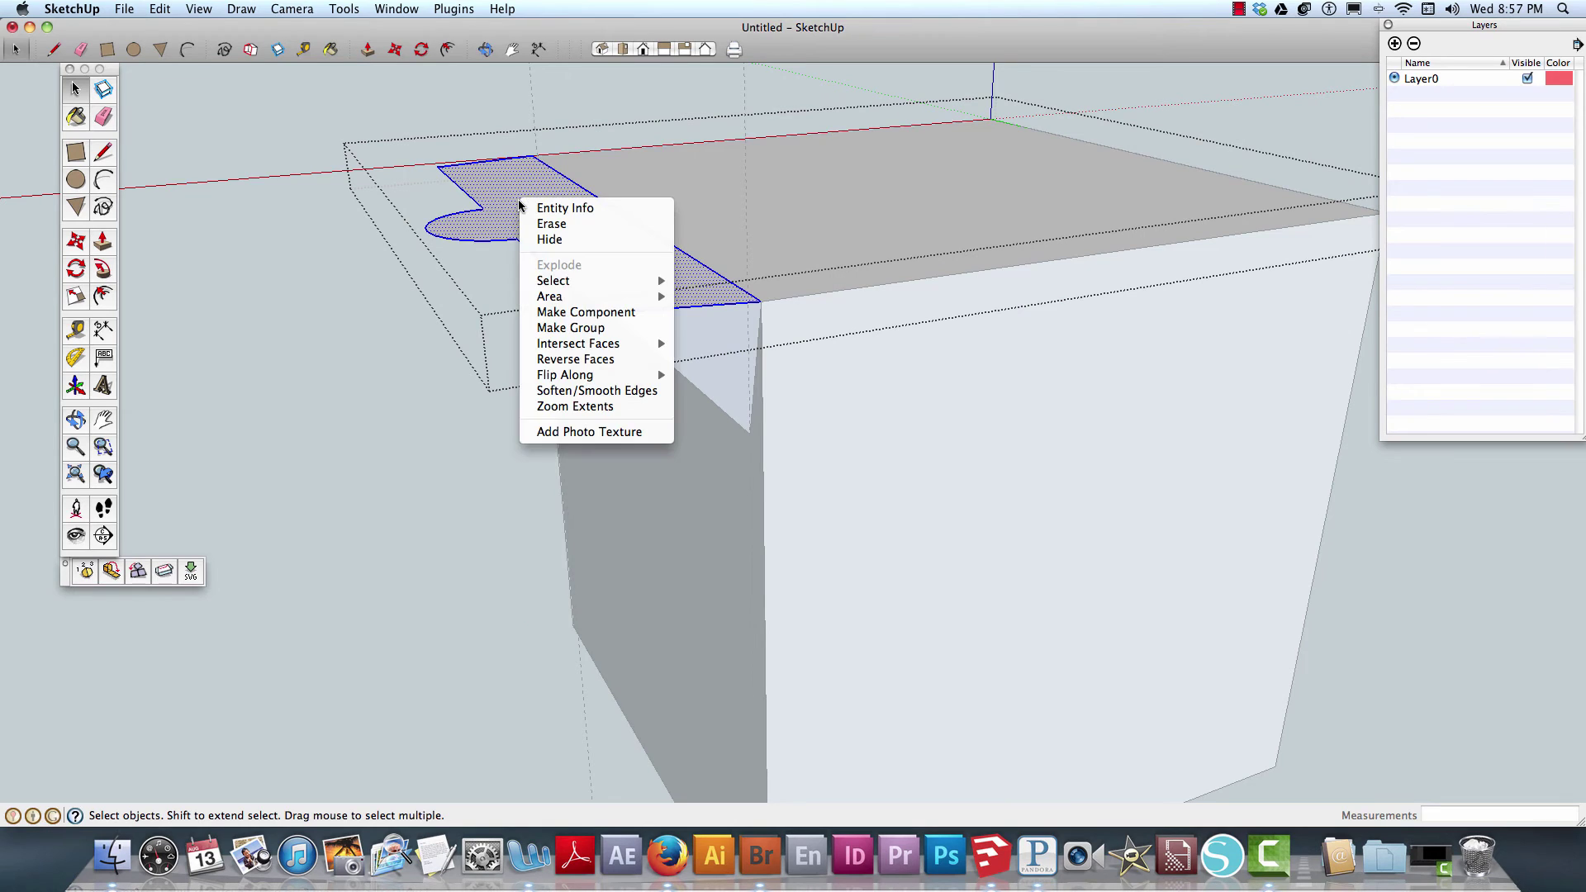
left_click(552, 328)
left_click(301, 309)
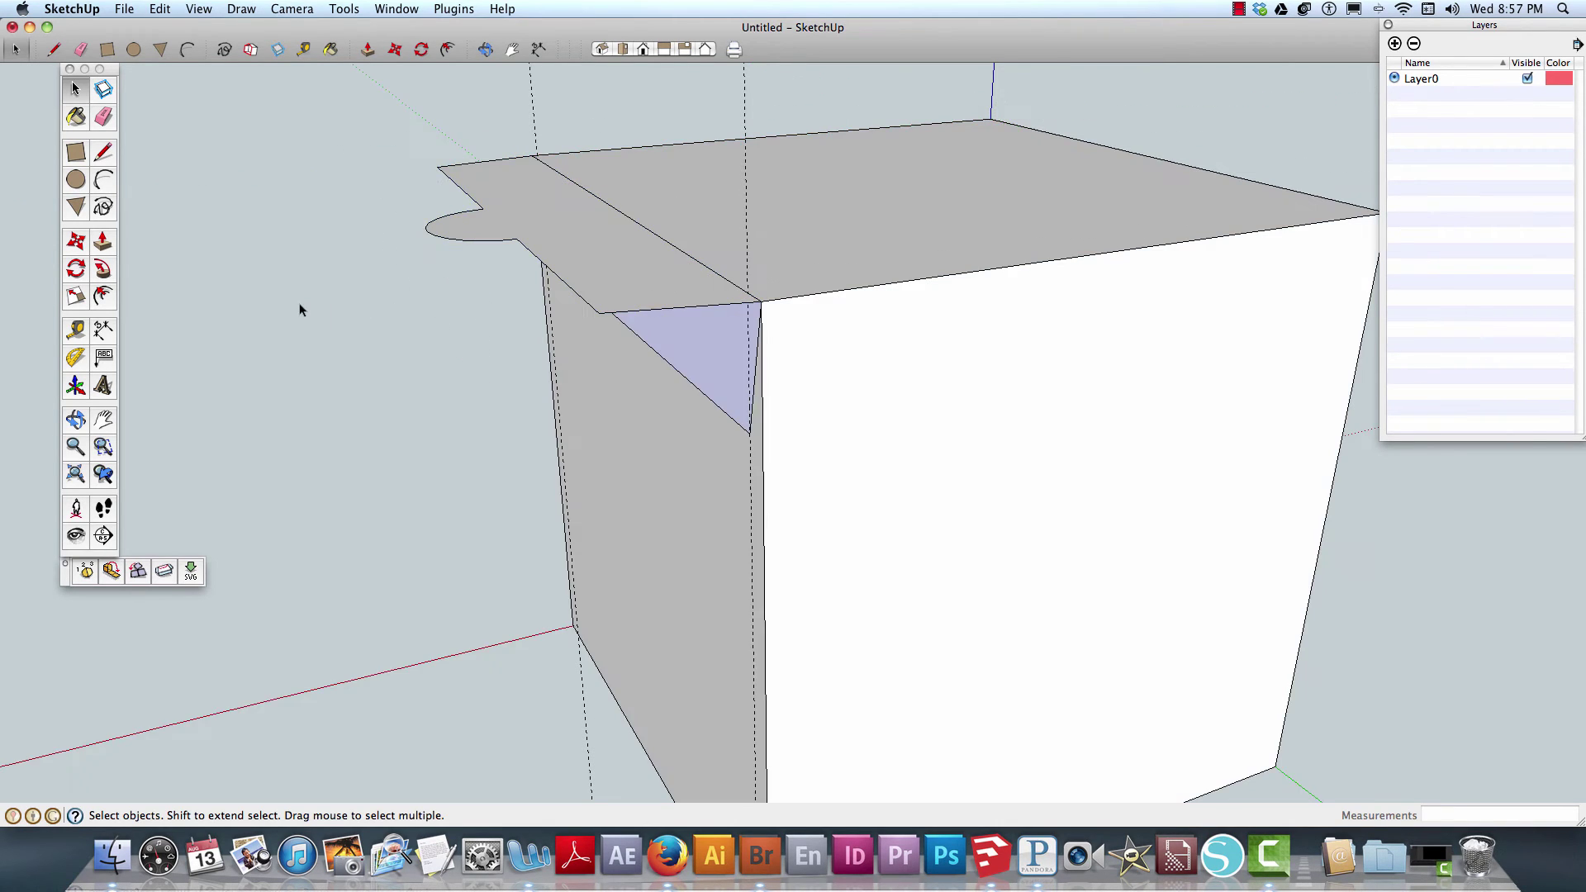
middle_click_drag(299, 310, 183, 274)
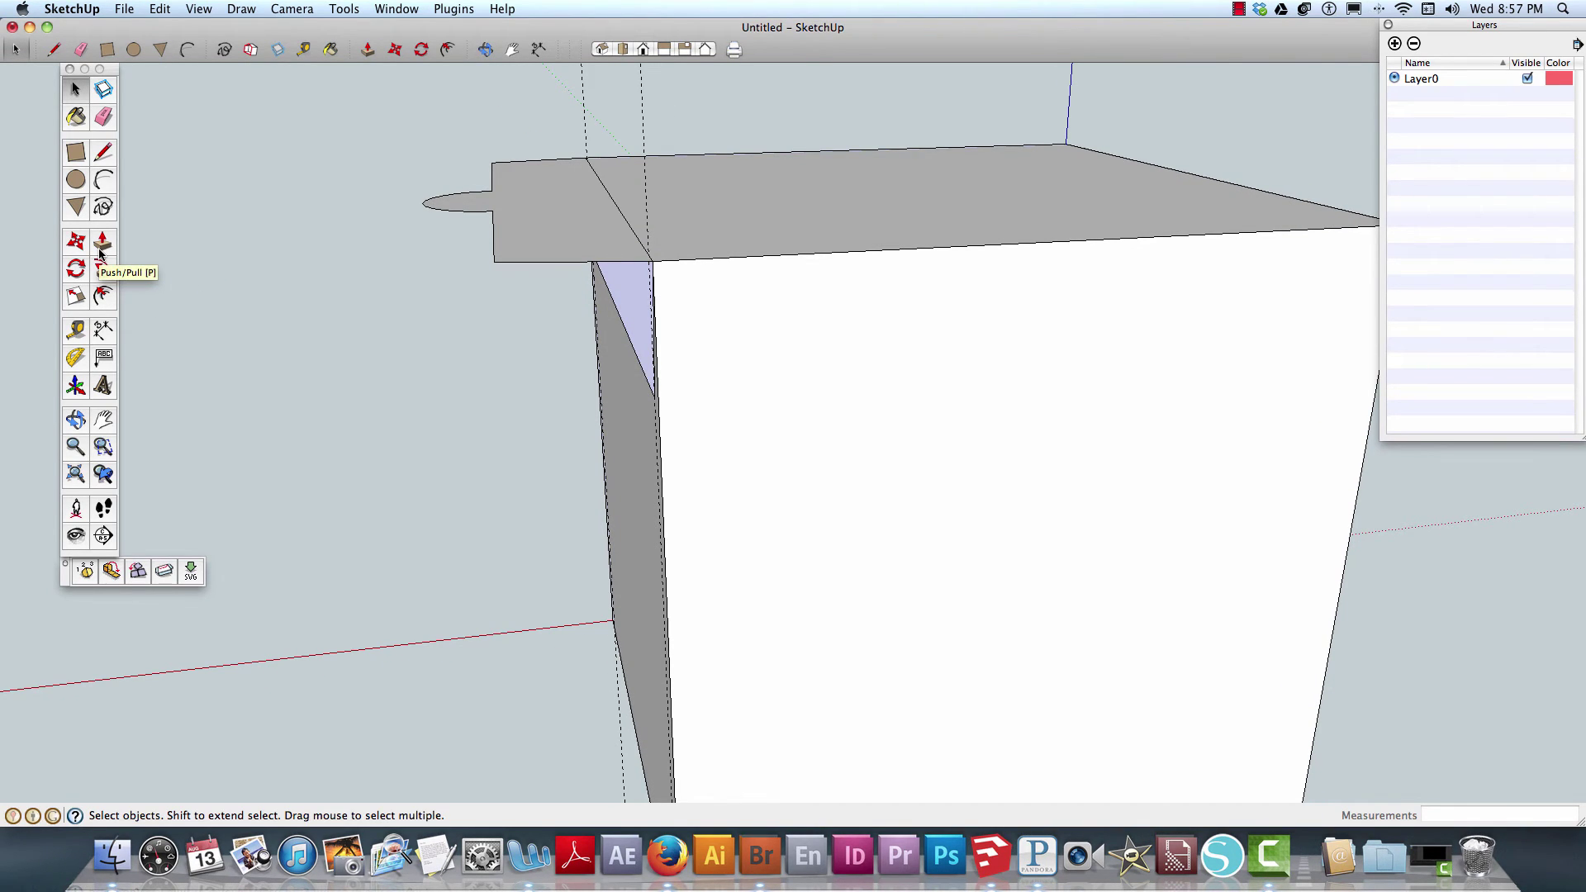
key("r")
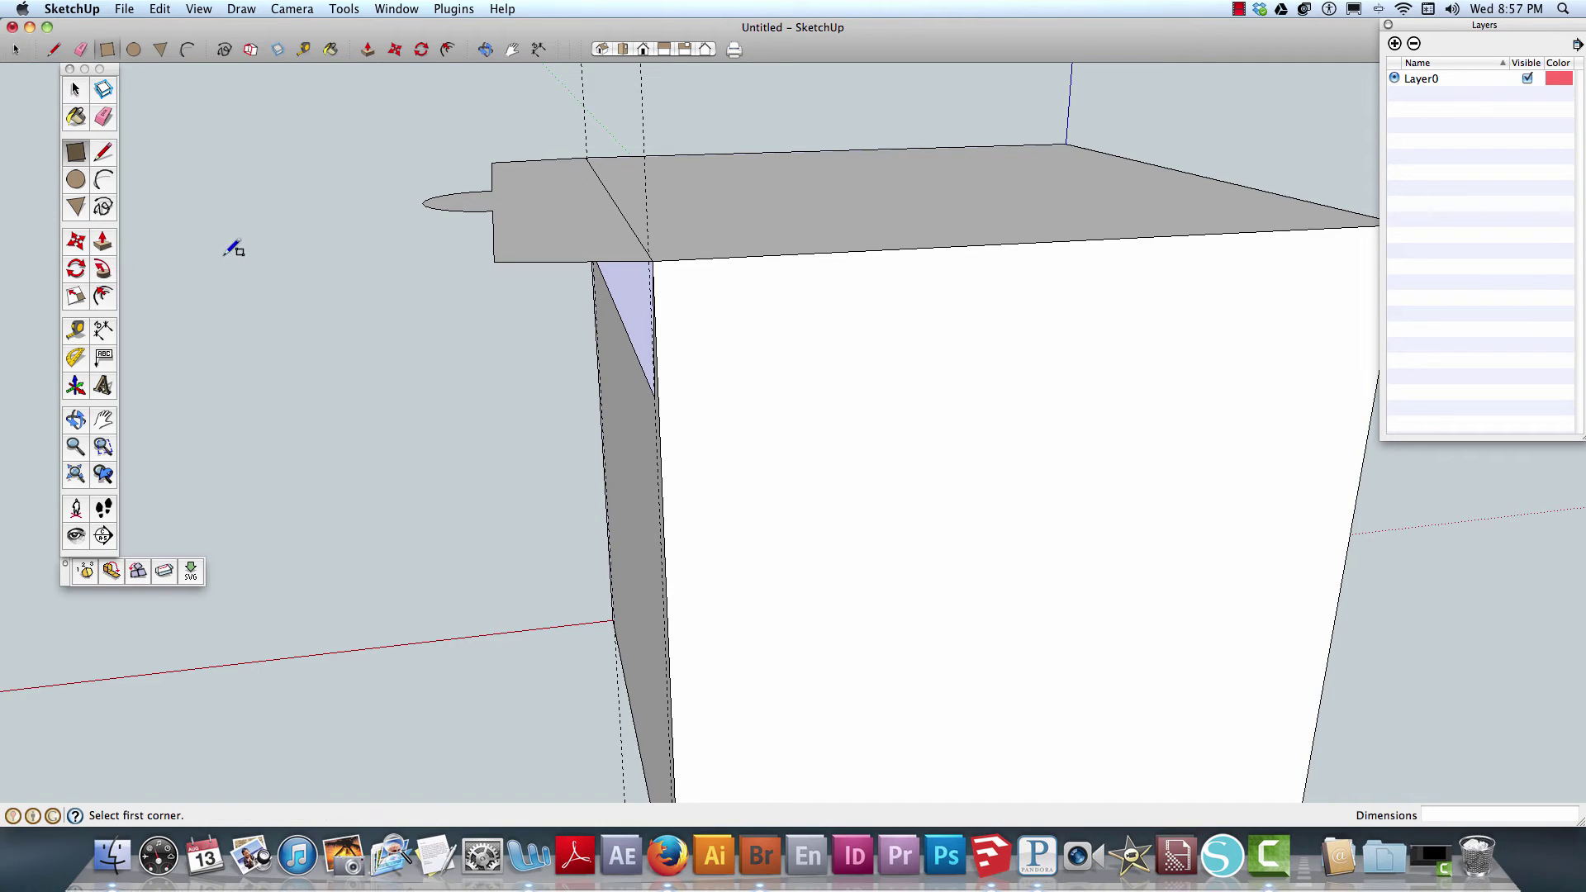
left_click(72, 84)
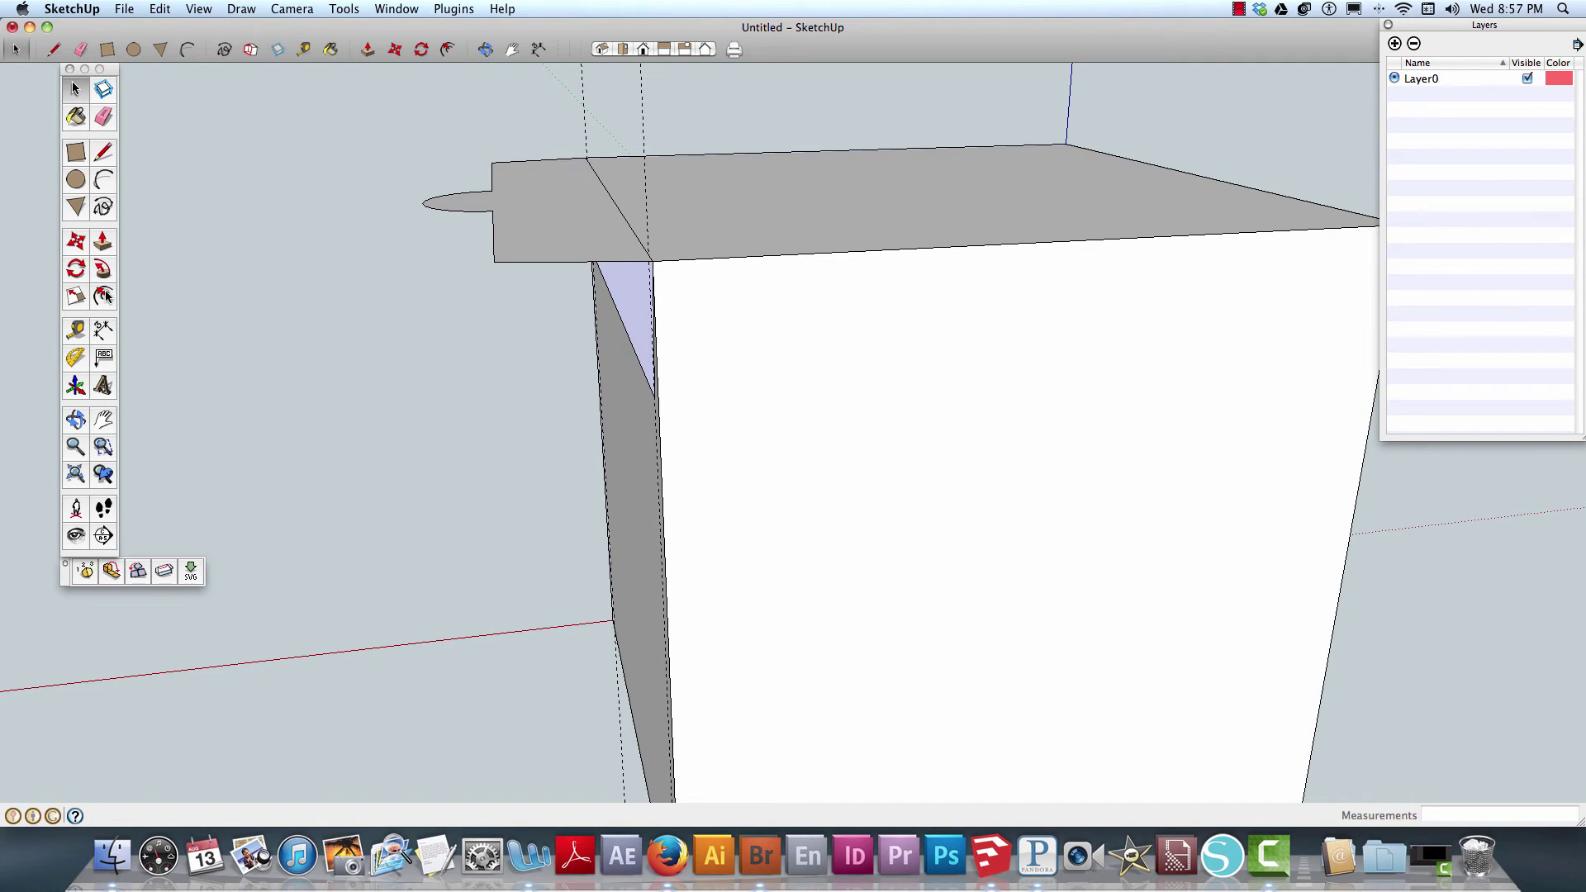
left_click(76, 269)
left_click(651, 262)
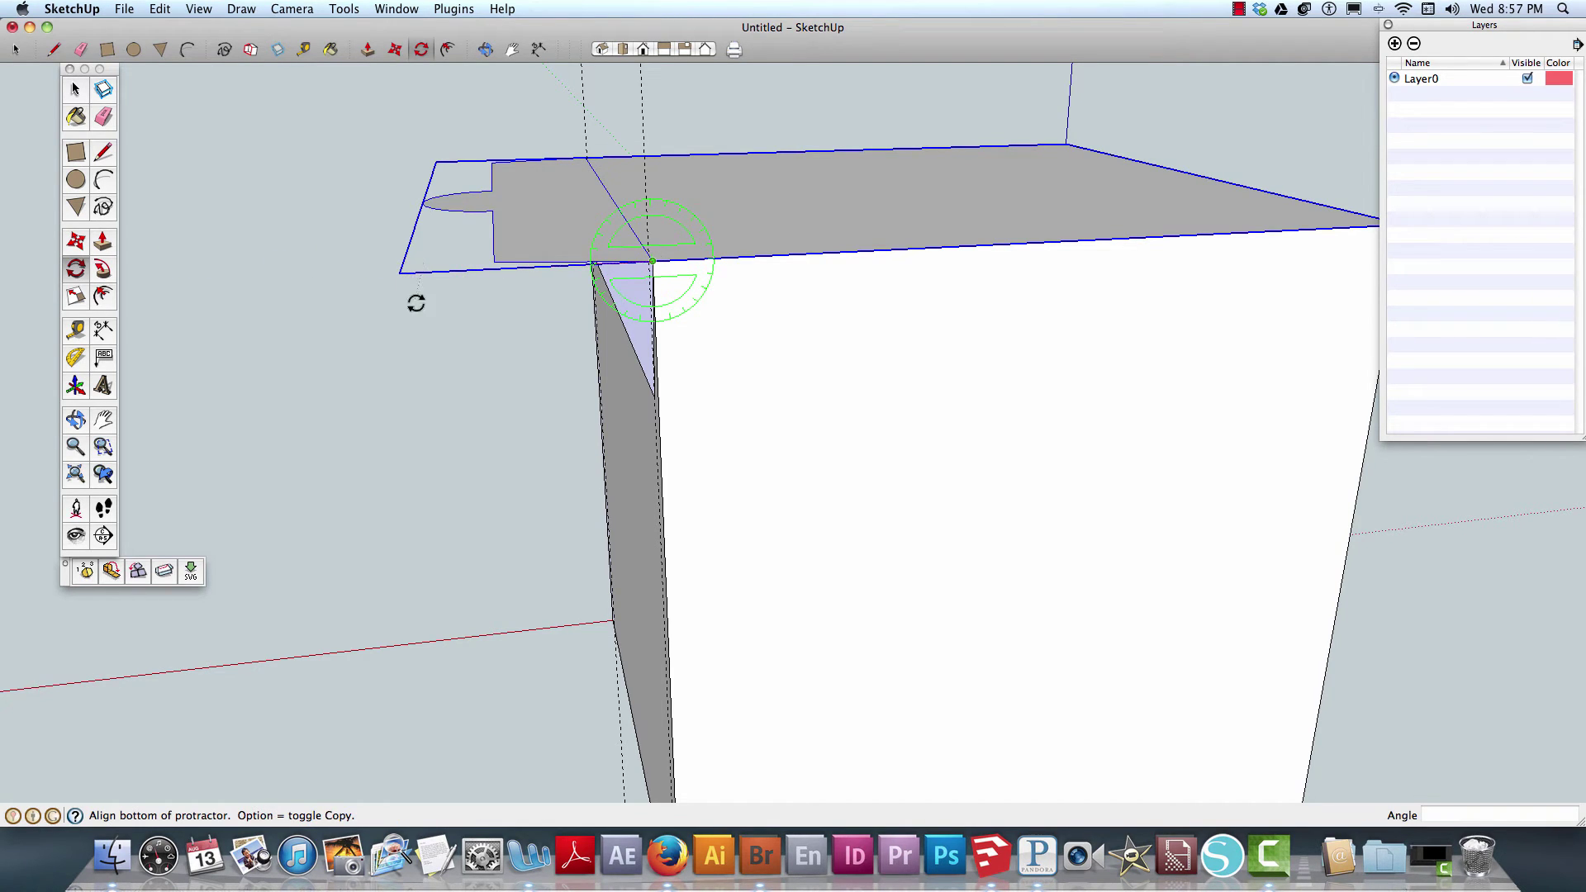
left_click(457, 340)
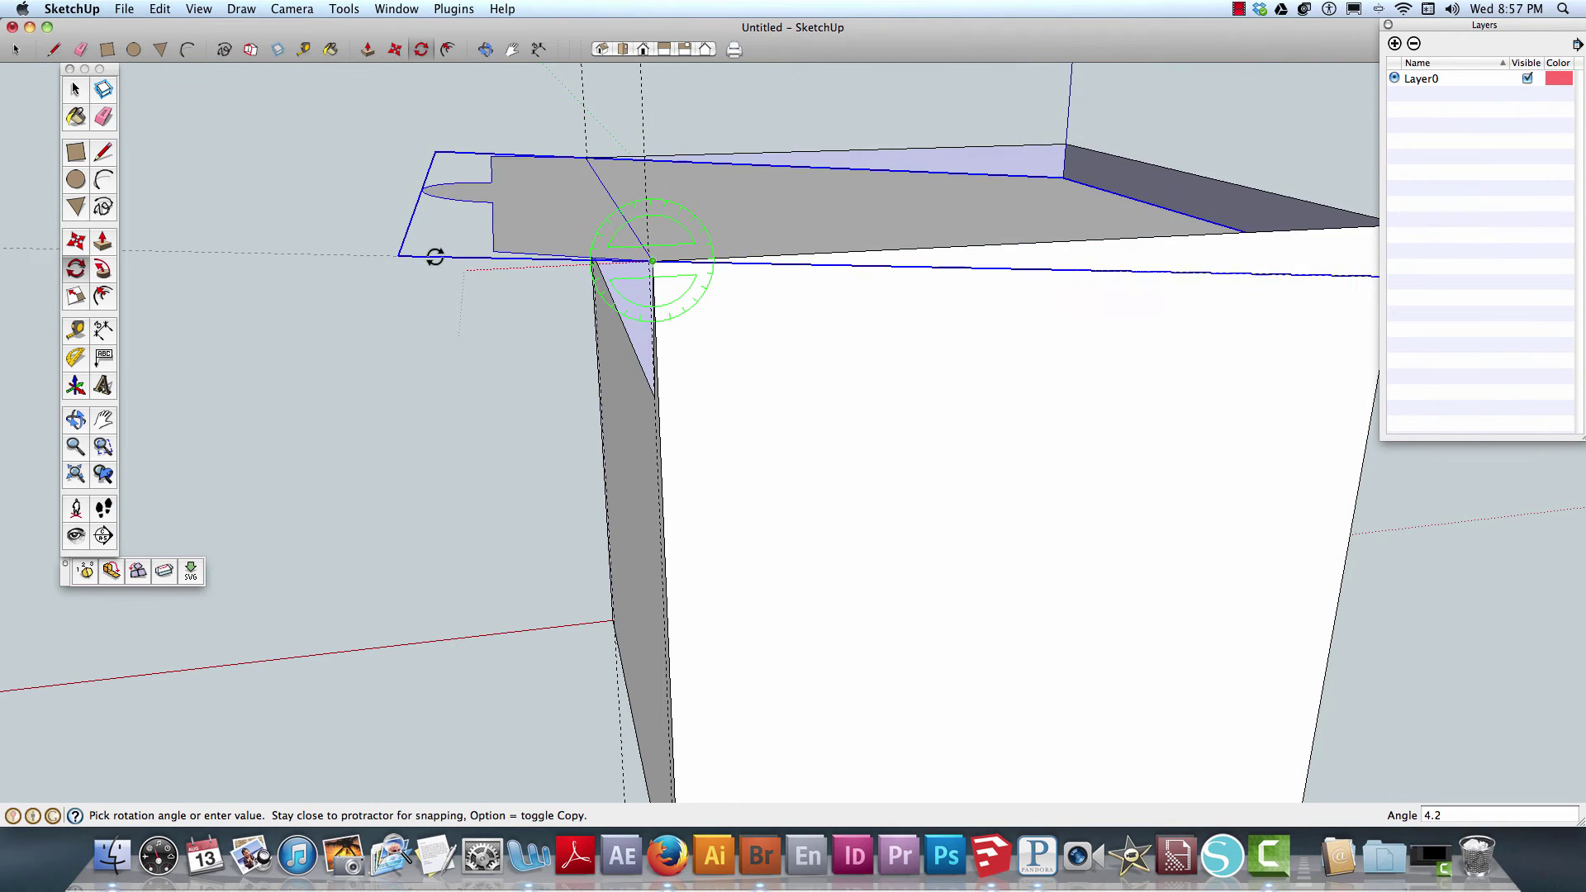
left_click(436, 267)
left_click(653, 261)
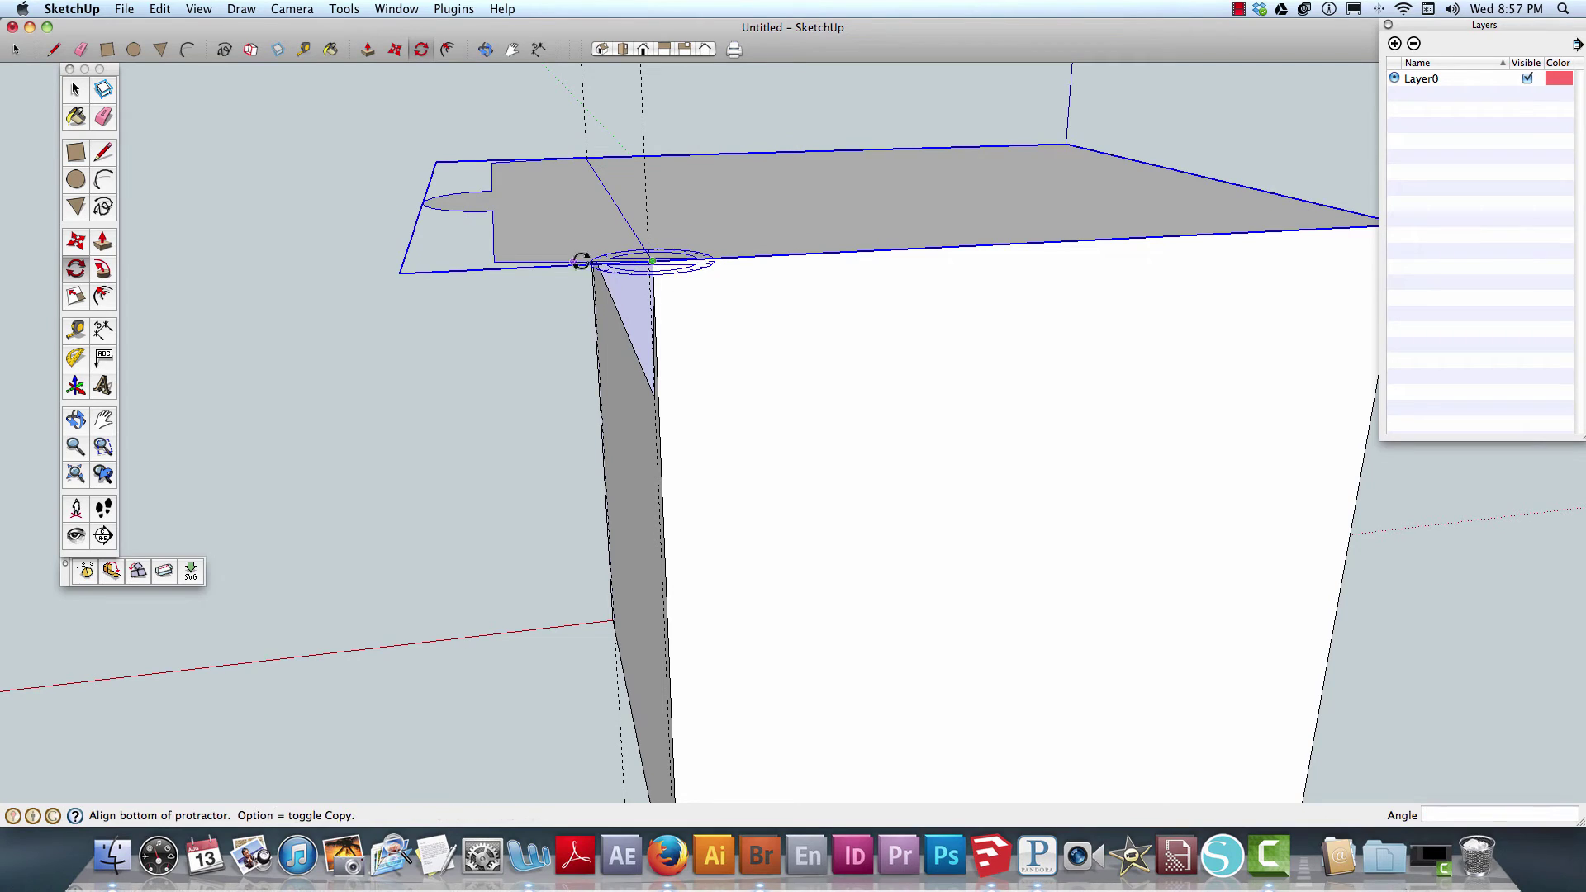
left_click(493, 266)
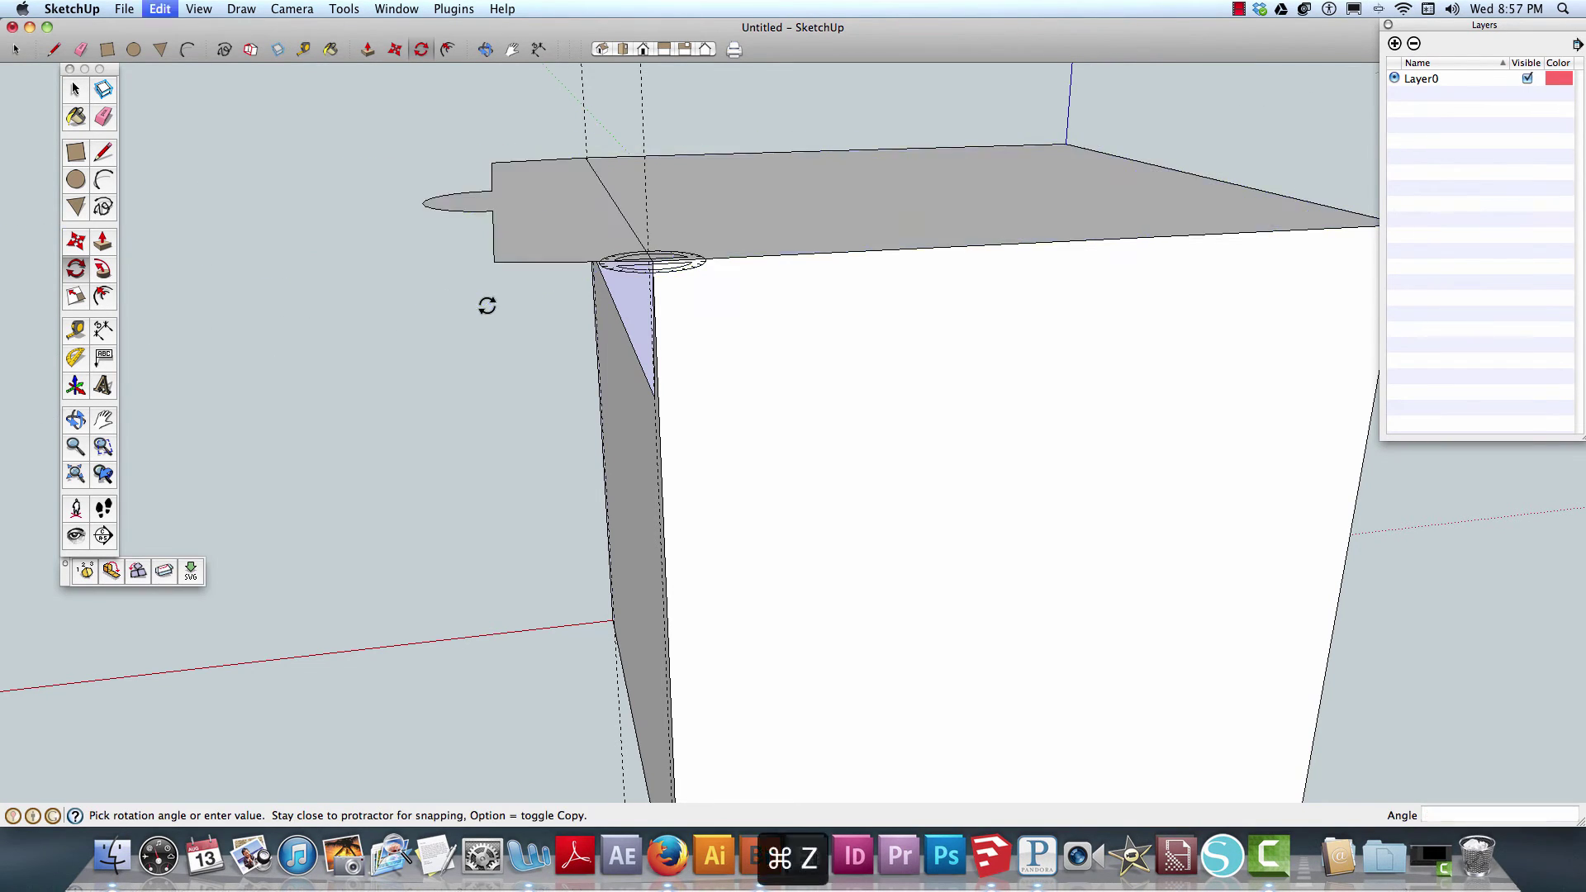
left_click(485, 304)
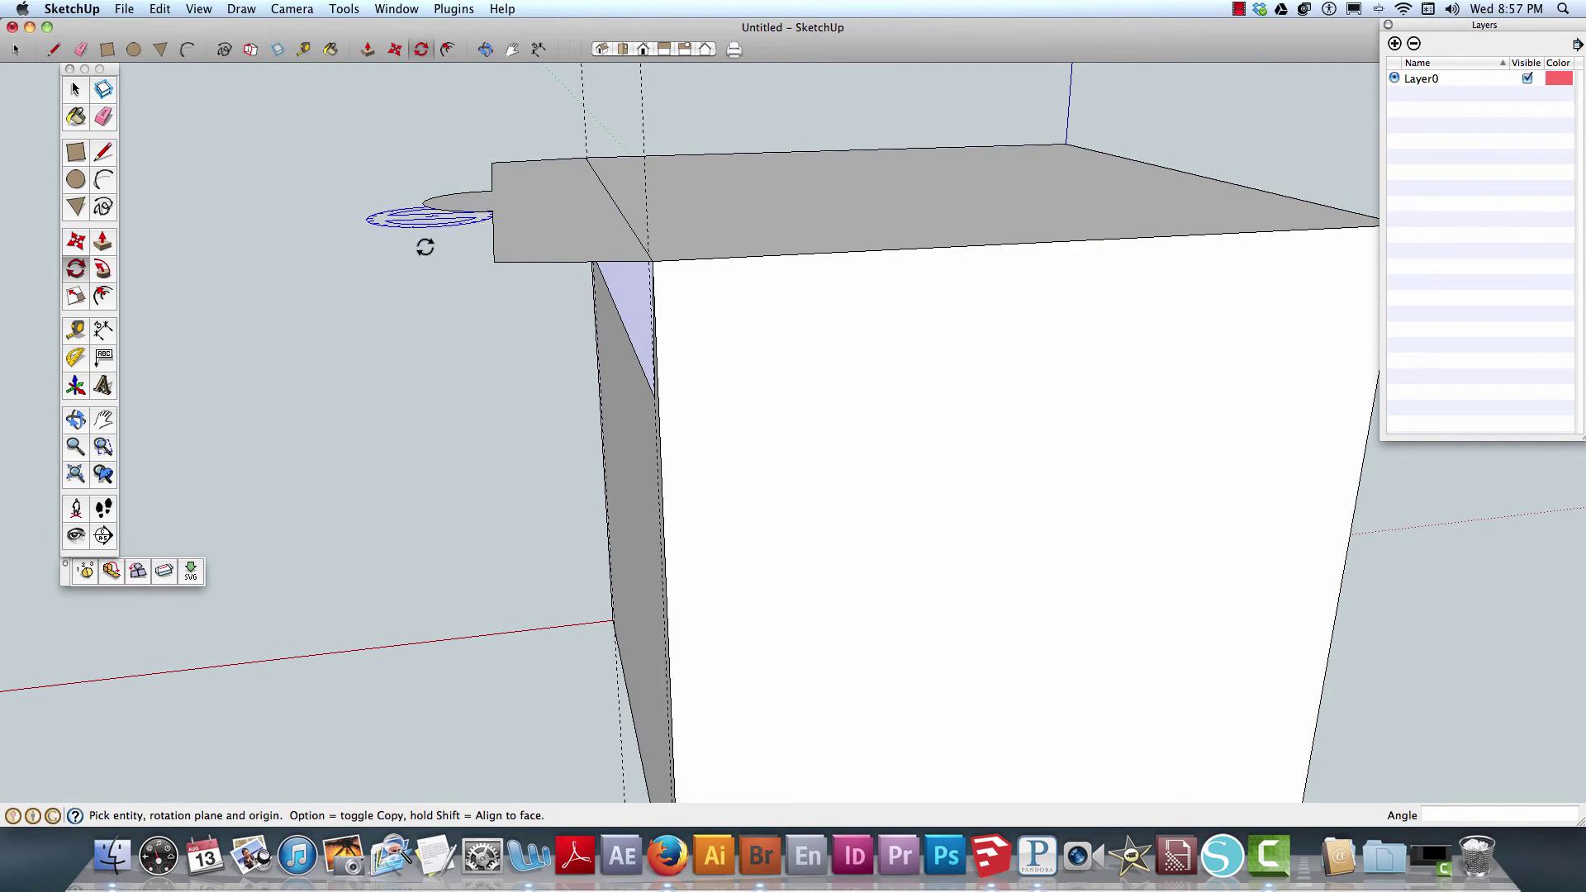
left_click(653, 267)
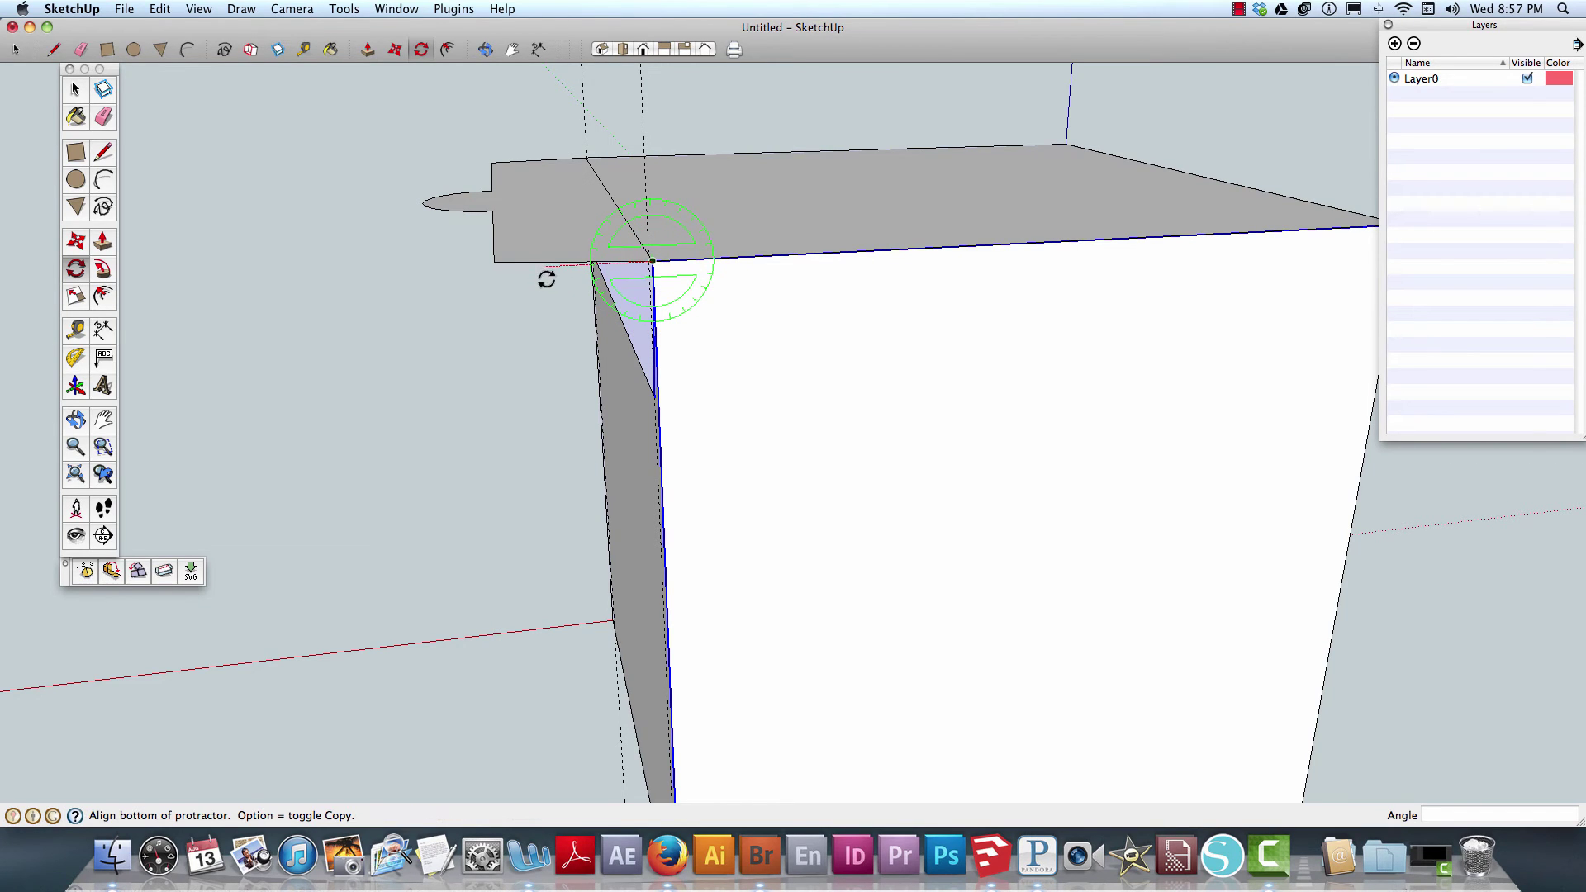
left_click(494, 262)
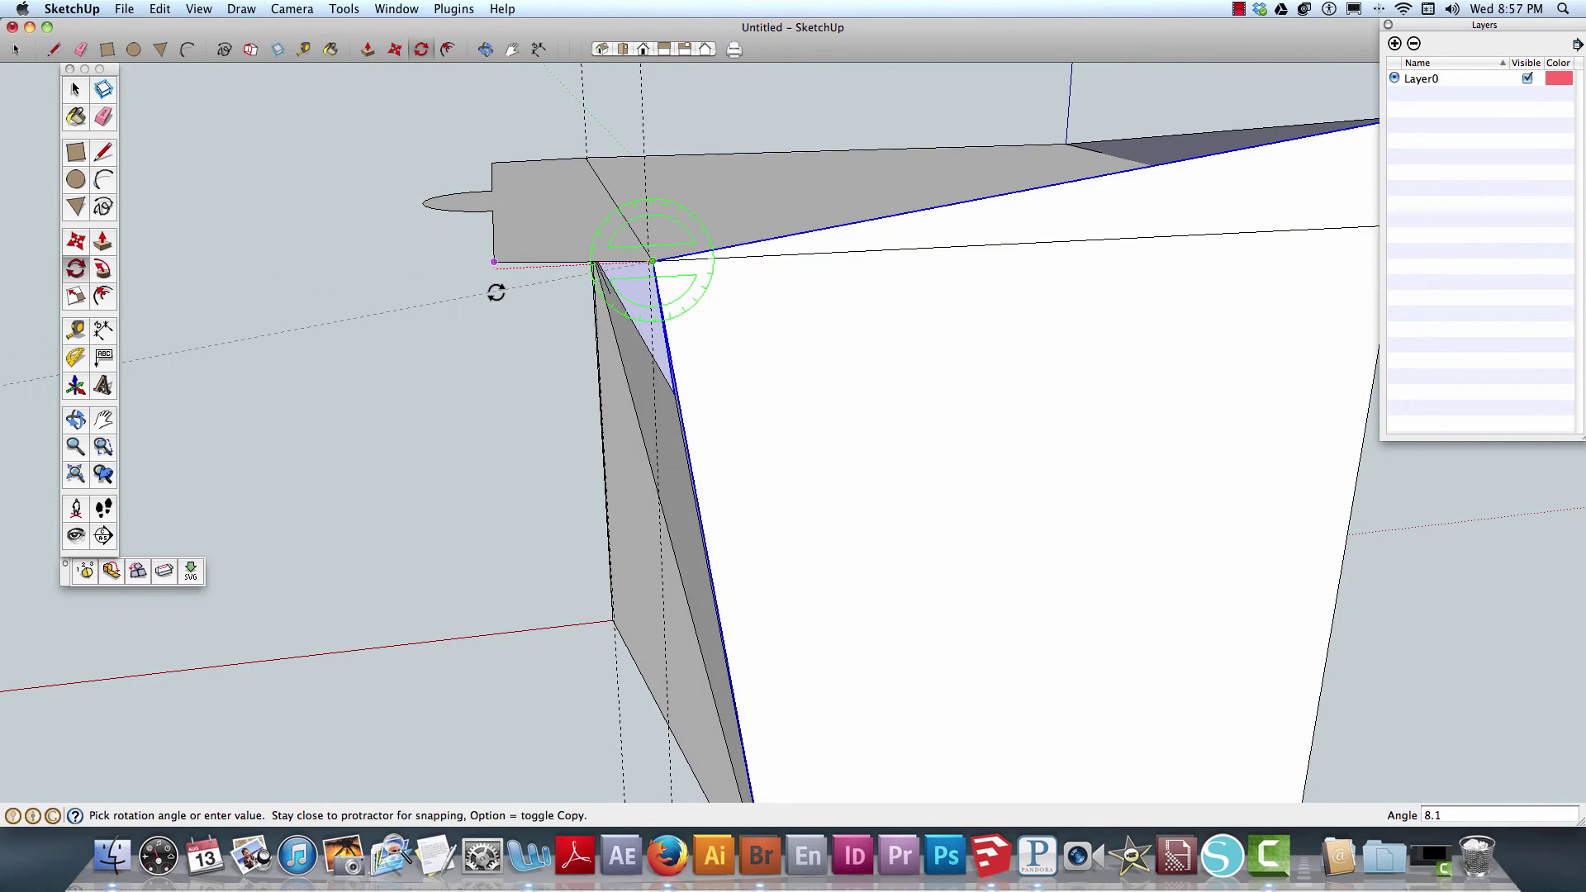
key("super+z")
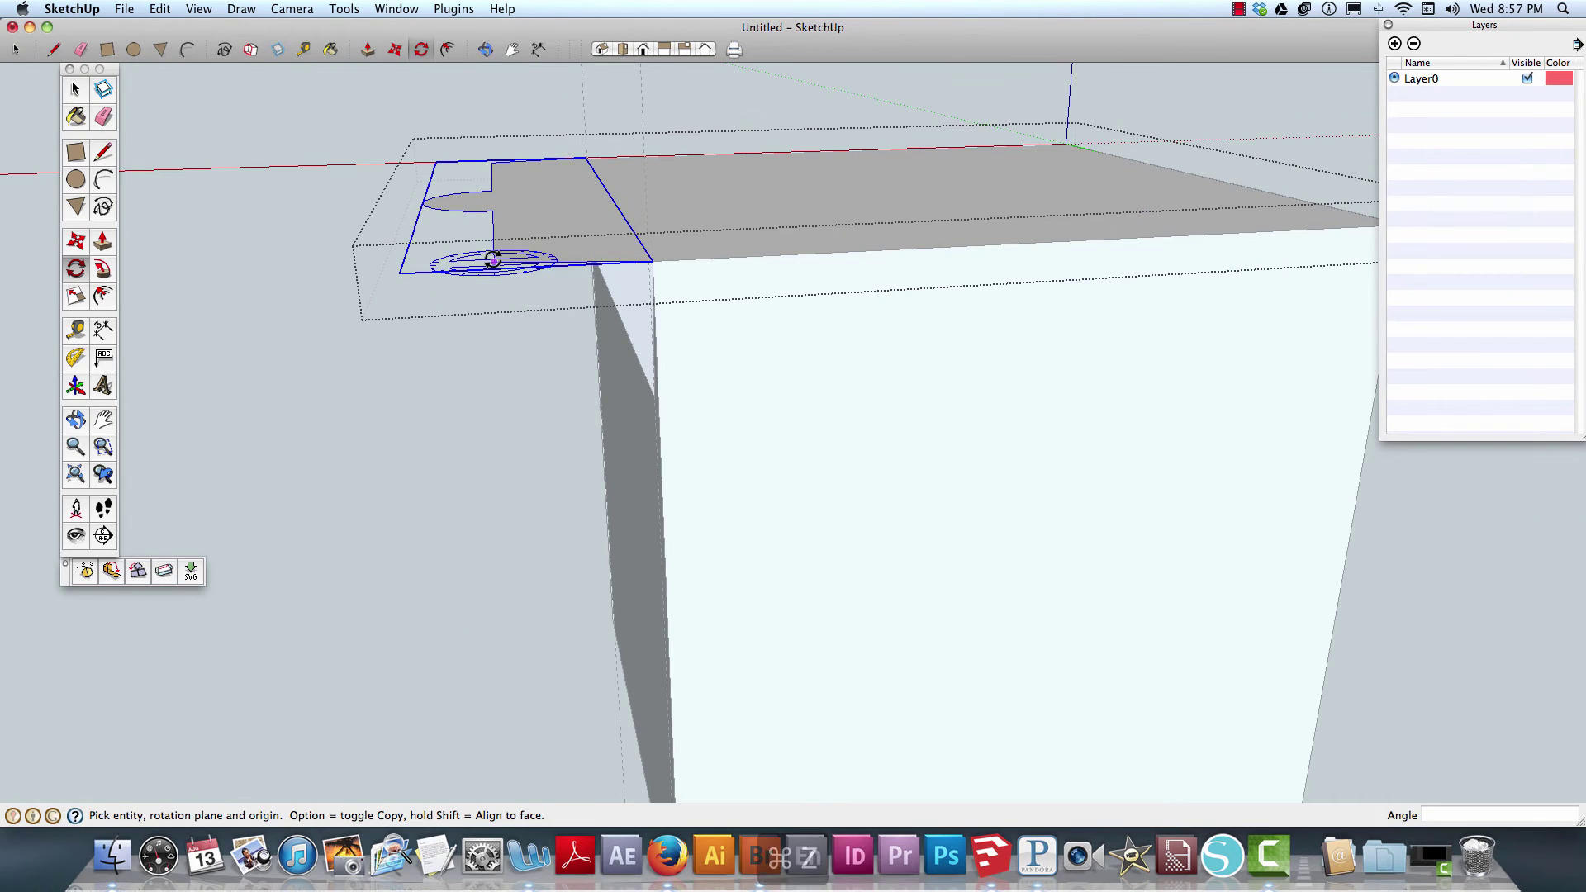
key("space")
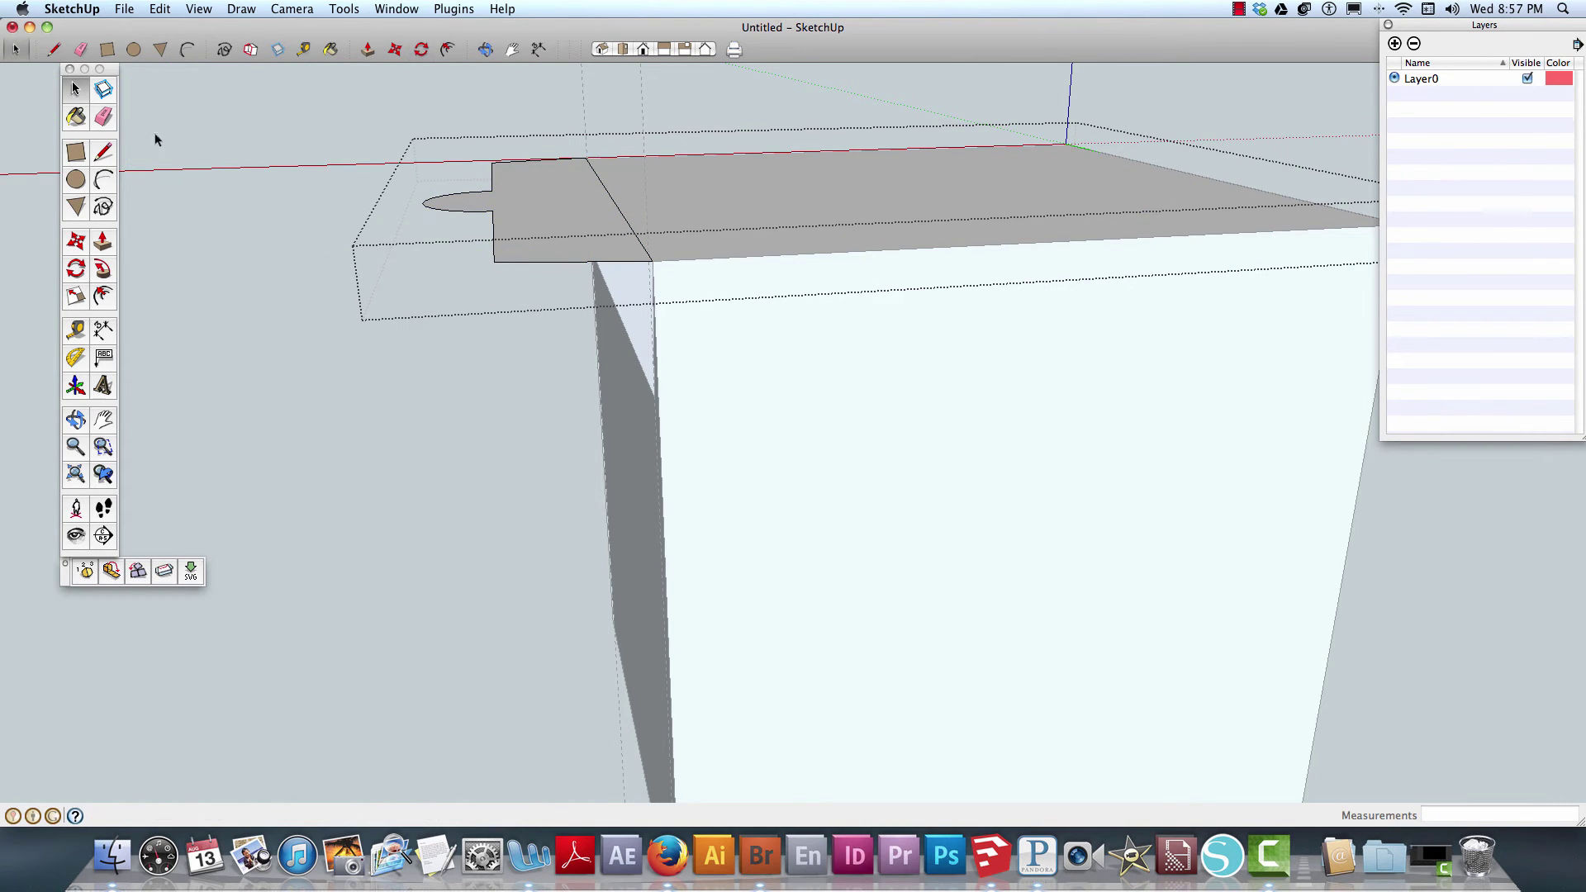
middle_click_drag(195, 152, 4, 192)
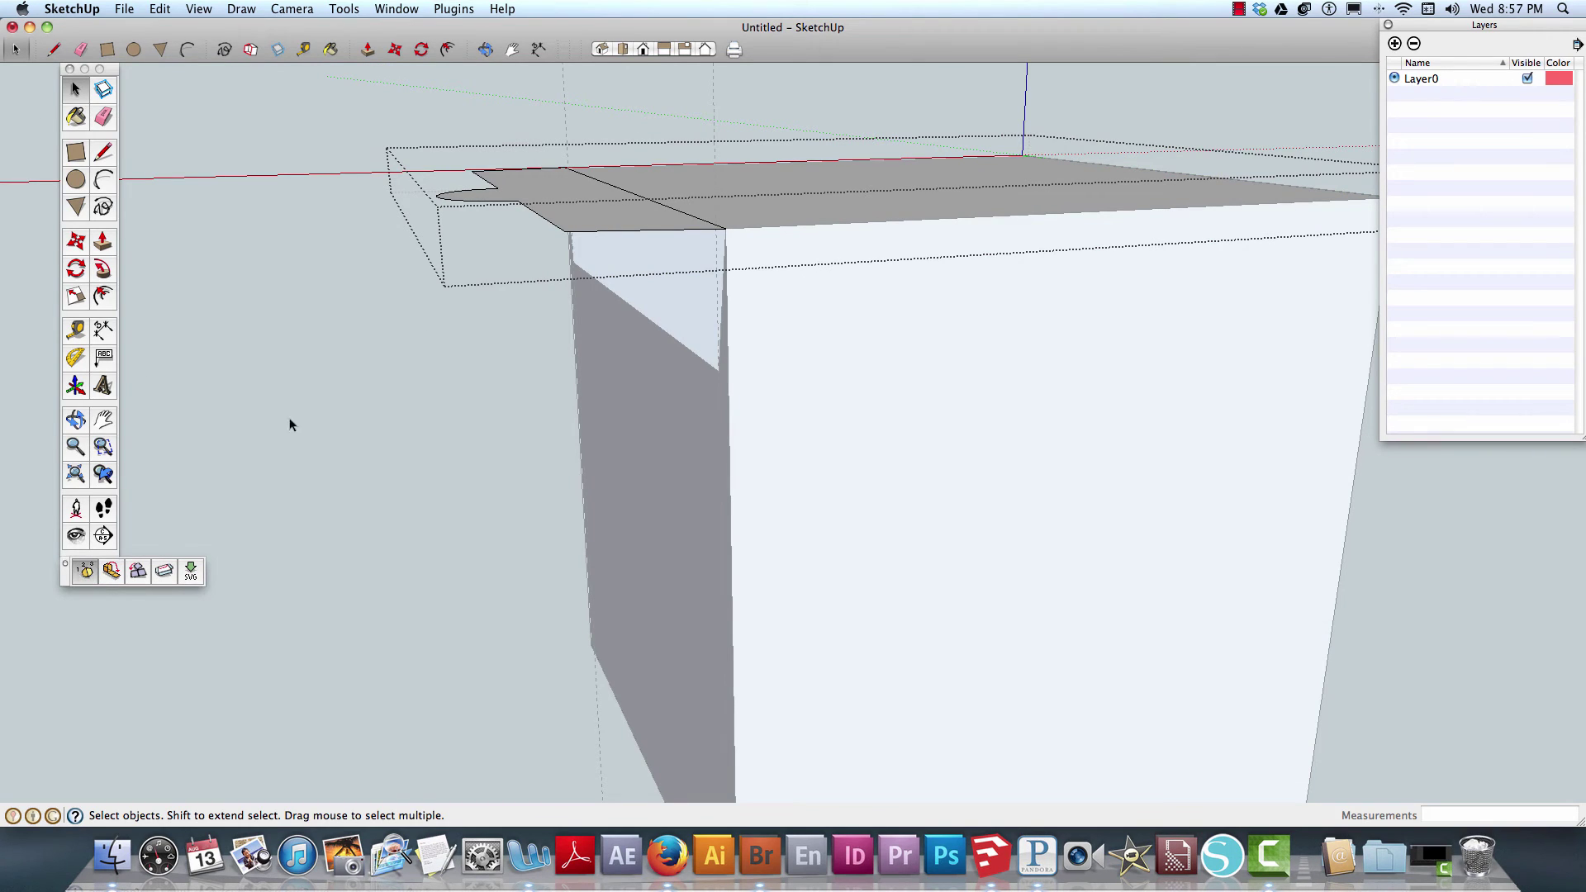
left_click(543, 242)
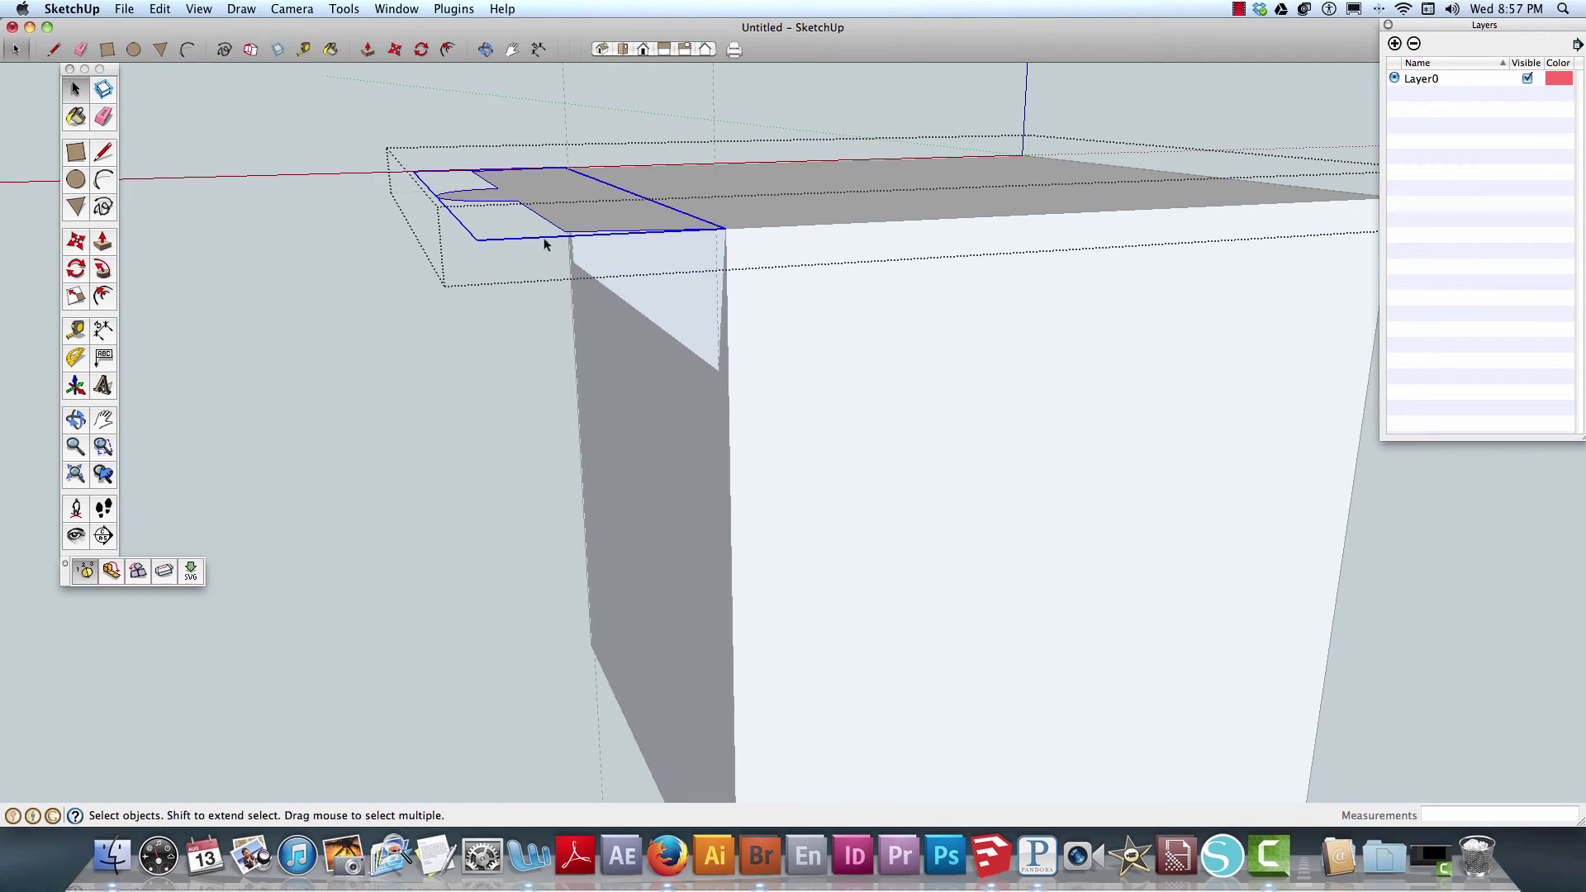
left_click(112, 572)
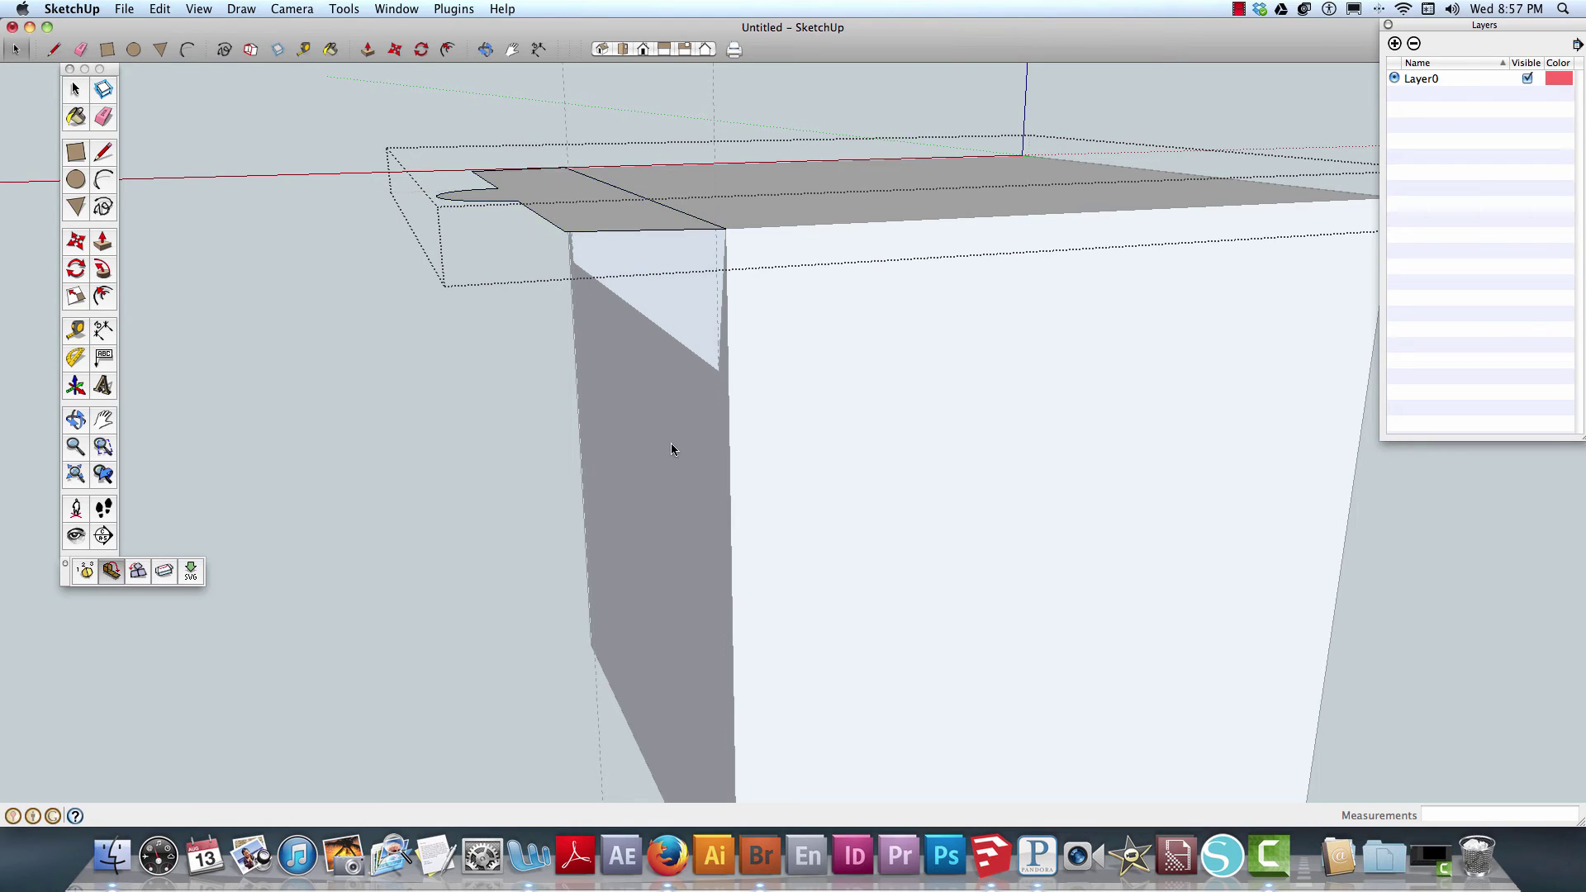
key("o")
mouse_move(423, 475)
middle_mouse_down()
mouse_move(870, 478)
mouse_move(405, 454)
middle_mouse_up()
left_click(75, 89)
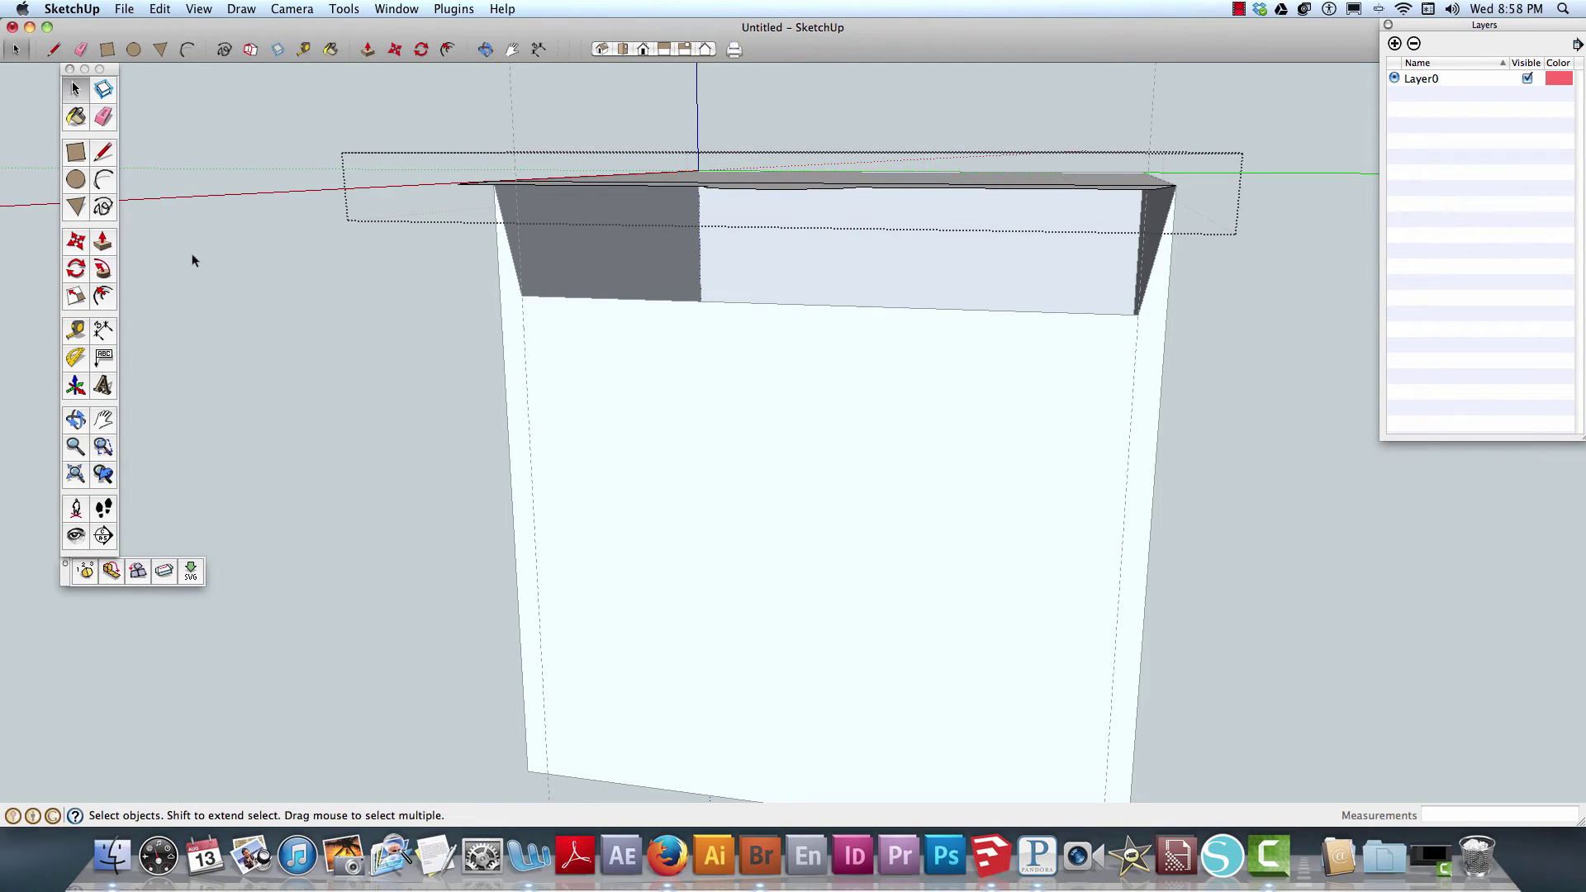
middle_click_drag(370, 343, 213, 407)
left_click(92, 573)
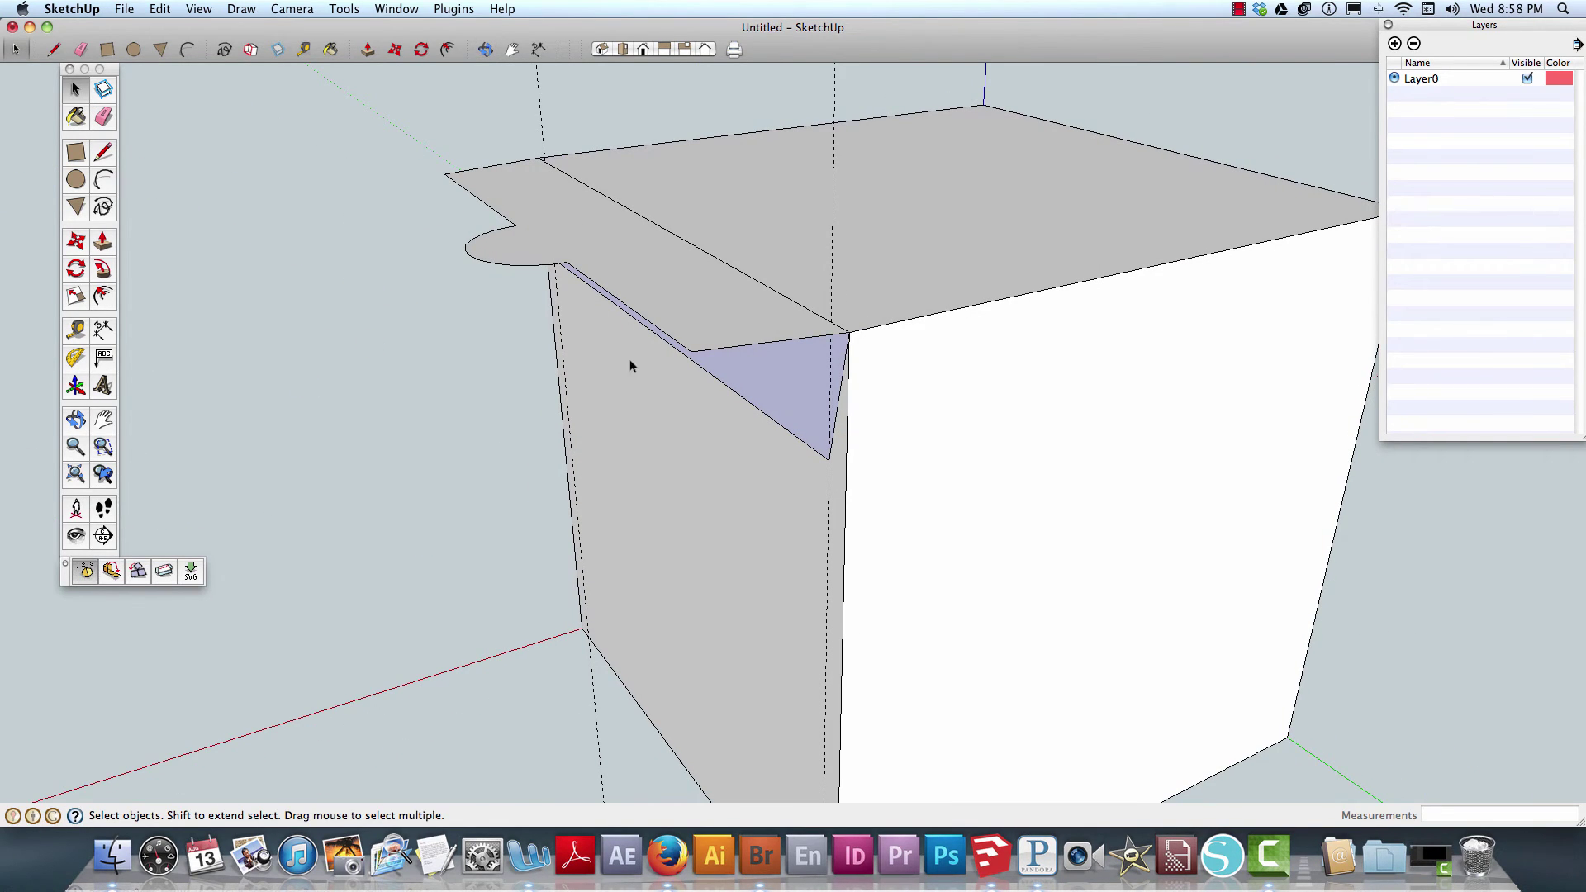
middle_click_drag(220, 552, 162, 357)
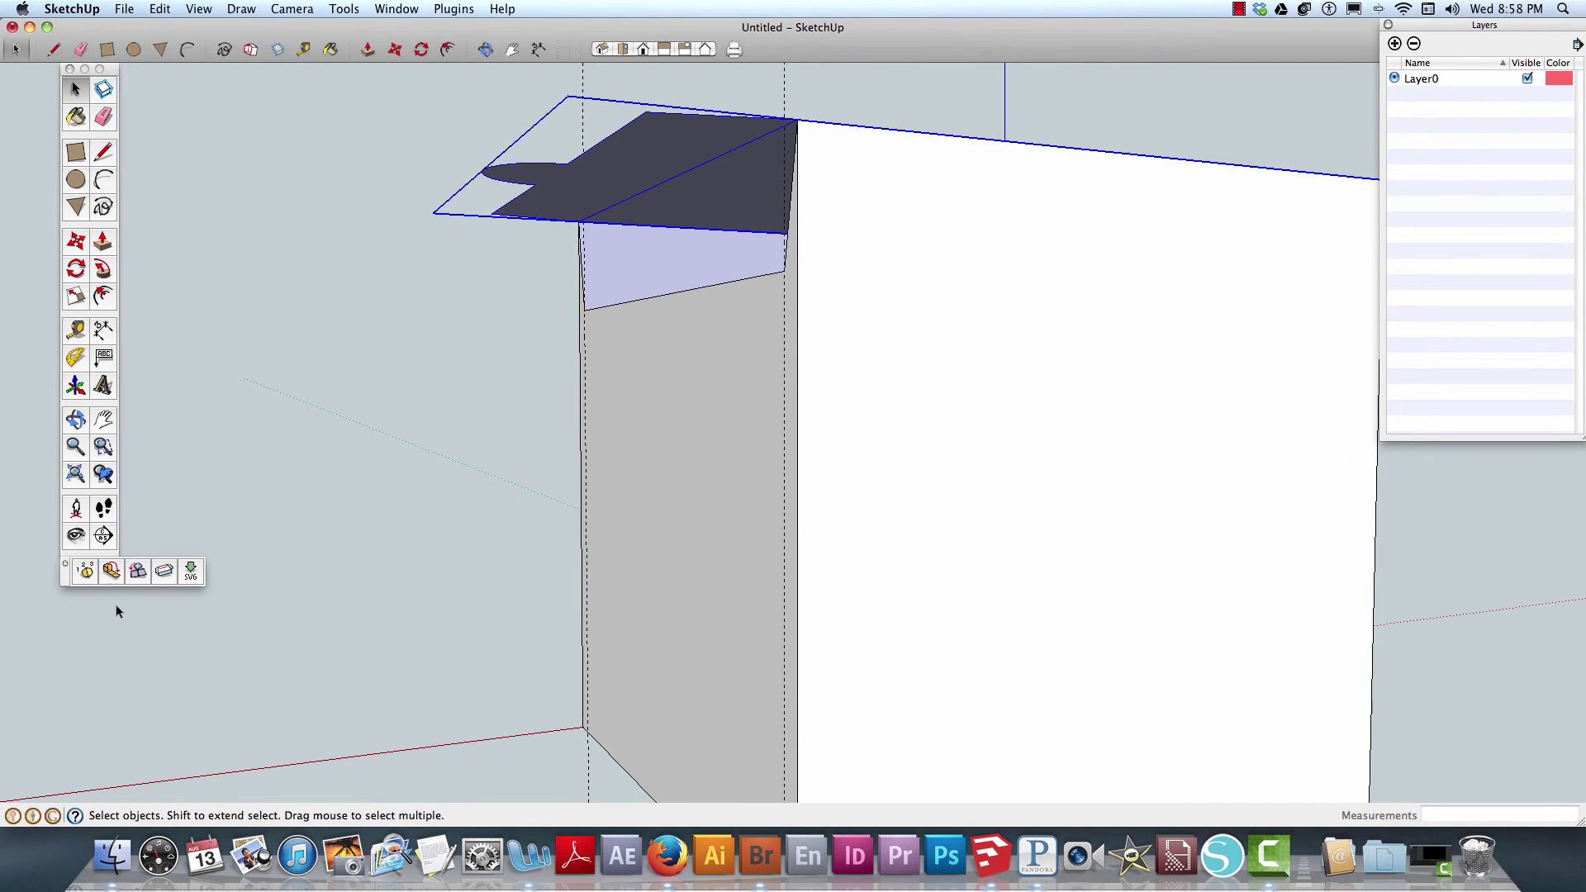
left_click(112, 571)
middle_click_drag(649, 418, 614, 646)
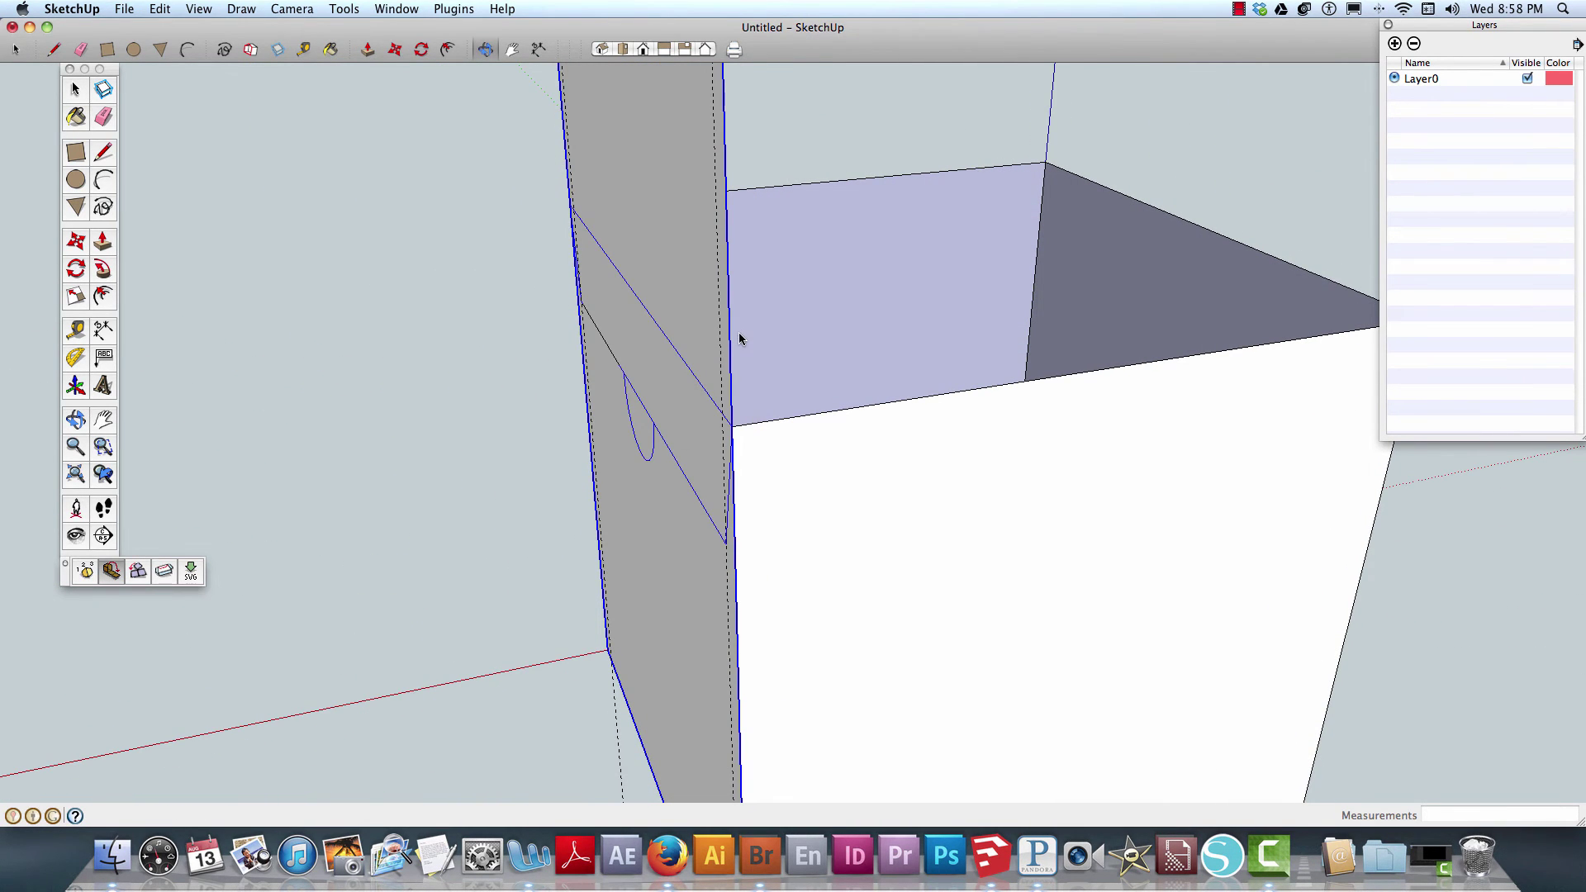
key("super+z")
left_click(812, 363)
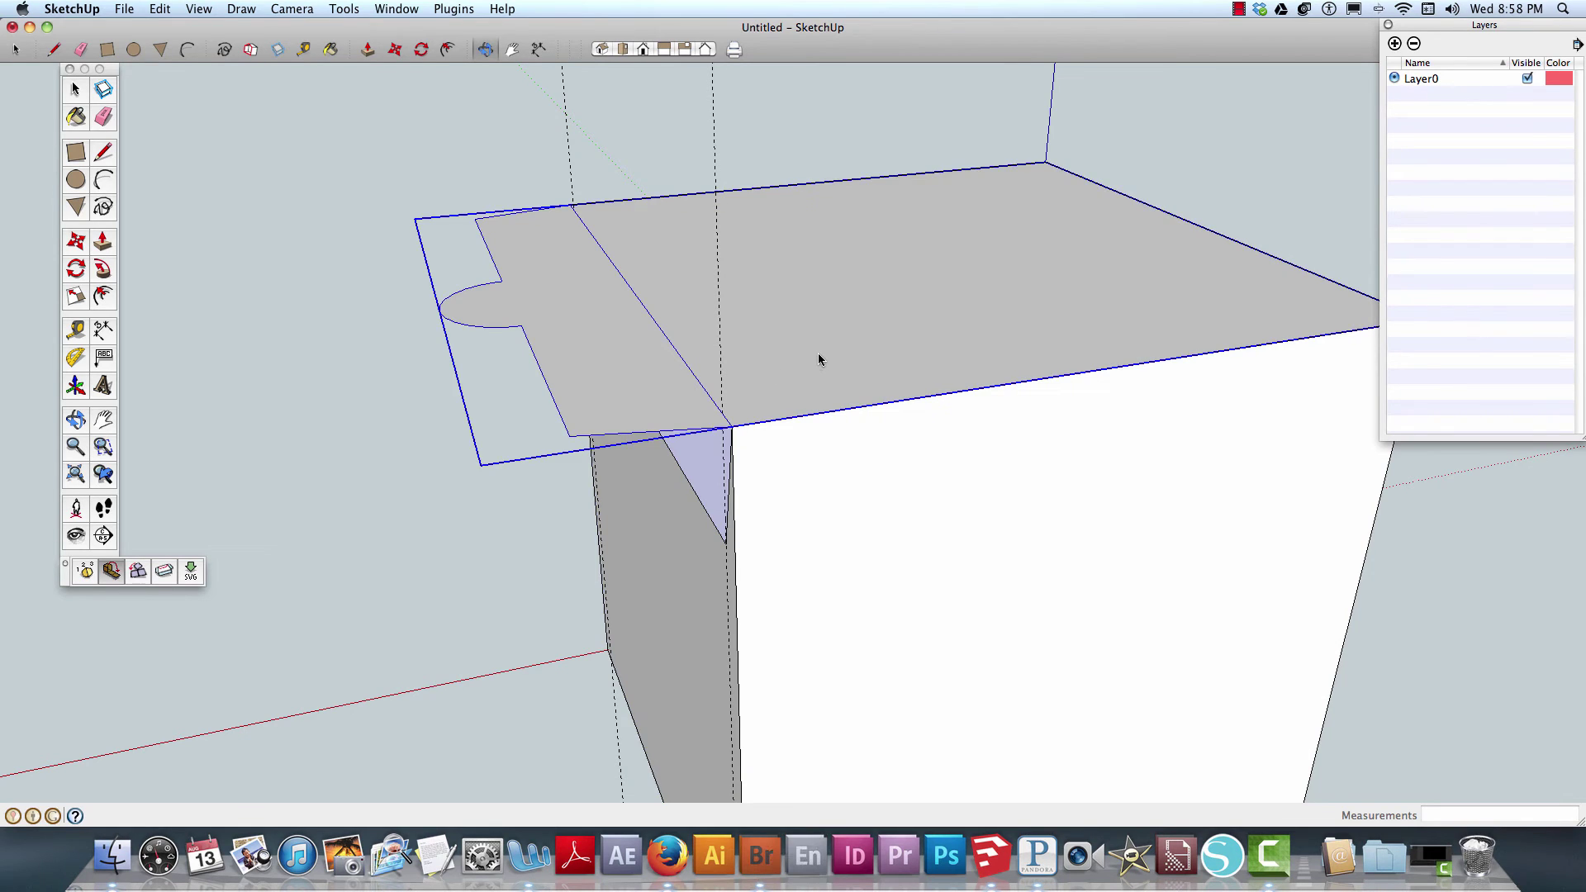
left_click(818, 353, "shift")
- Explode the lid panel group into loose geometry
left_click(603, 335)
right_click(825, 304)
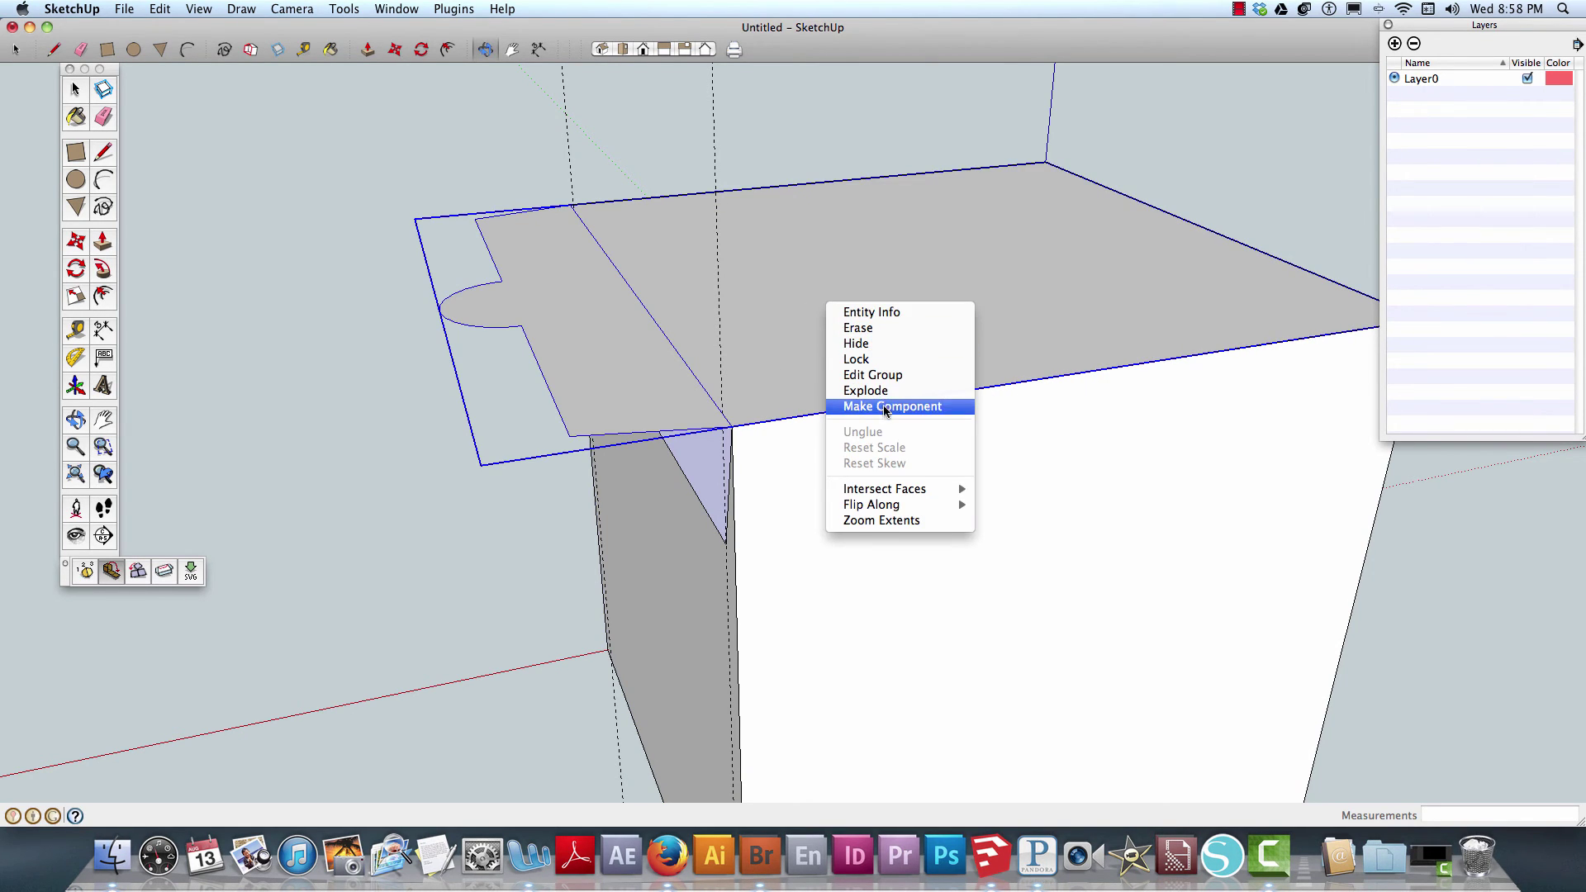
left_click(886, 393)
left_click(854, 332, "shift")
left_click(221, 438)
- Explode the remaining top group and the tabbed flap piece as well
left_click(760, 329)
right_click(762, 325)
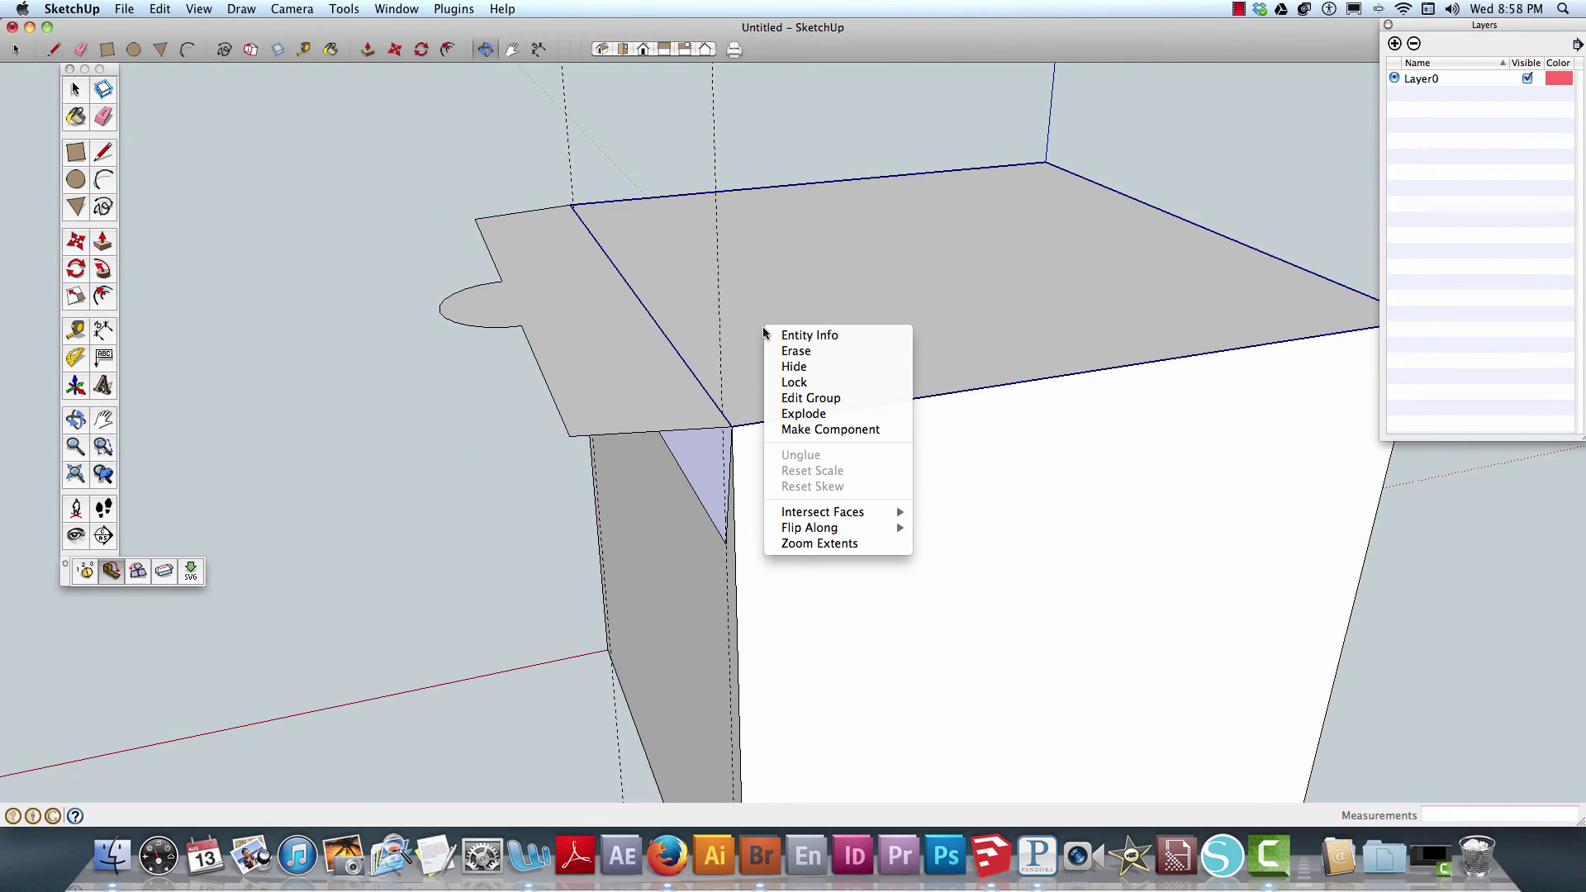
left_click(804, 414)
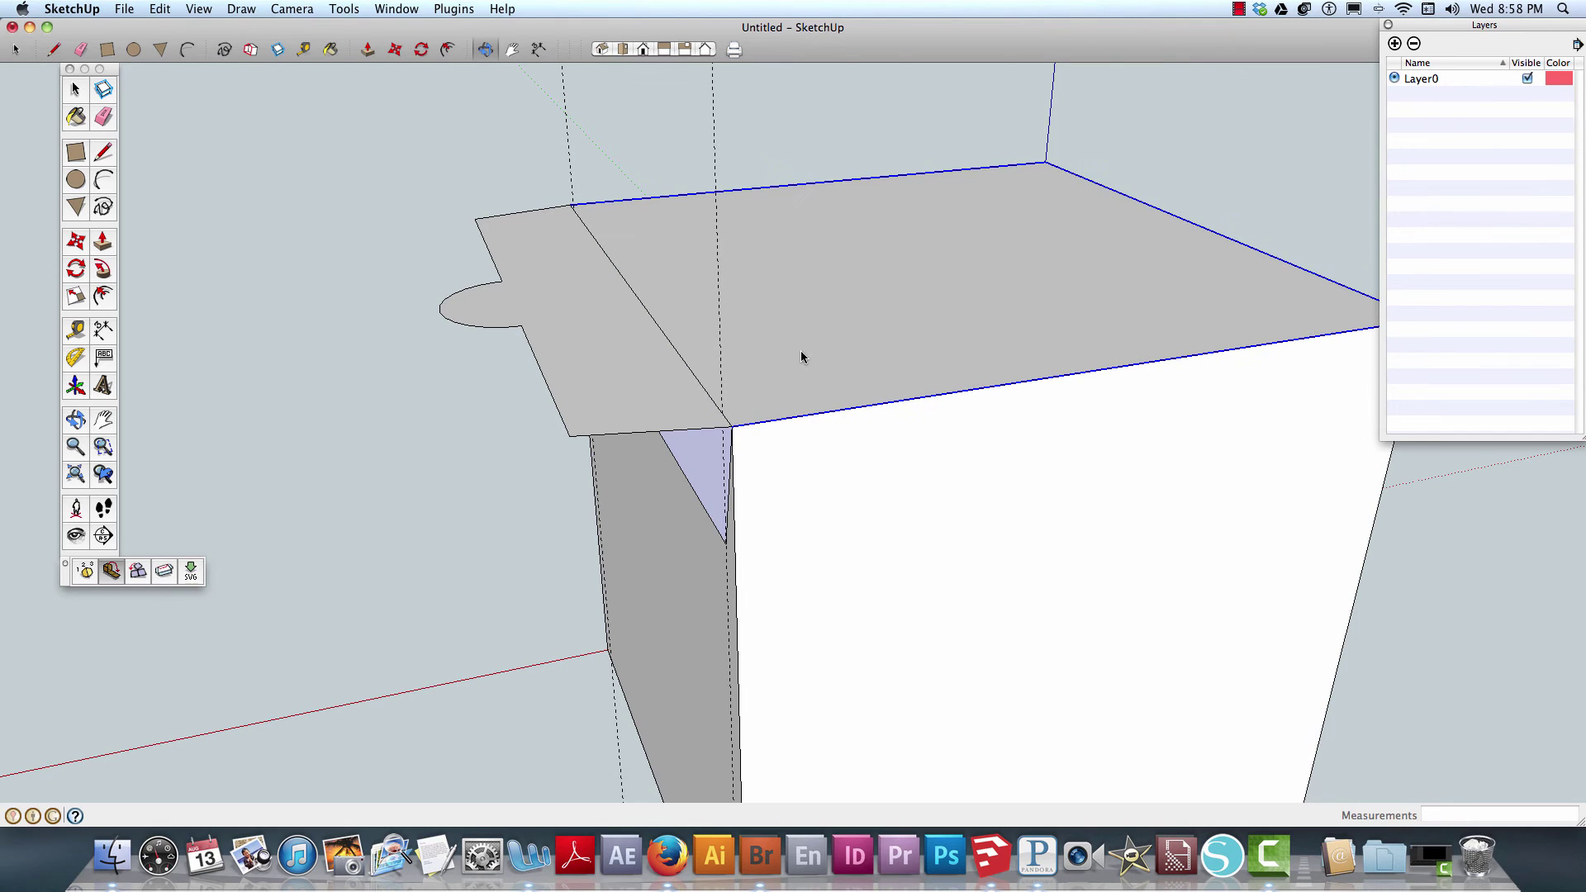
right_click(801, 357)
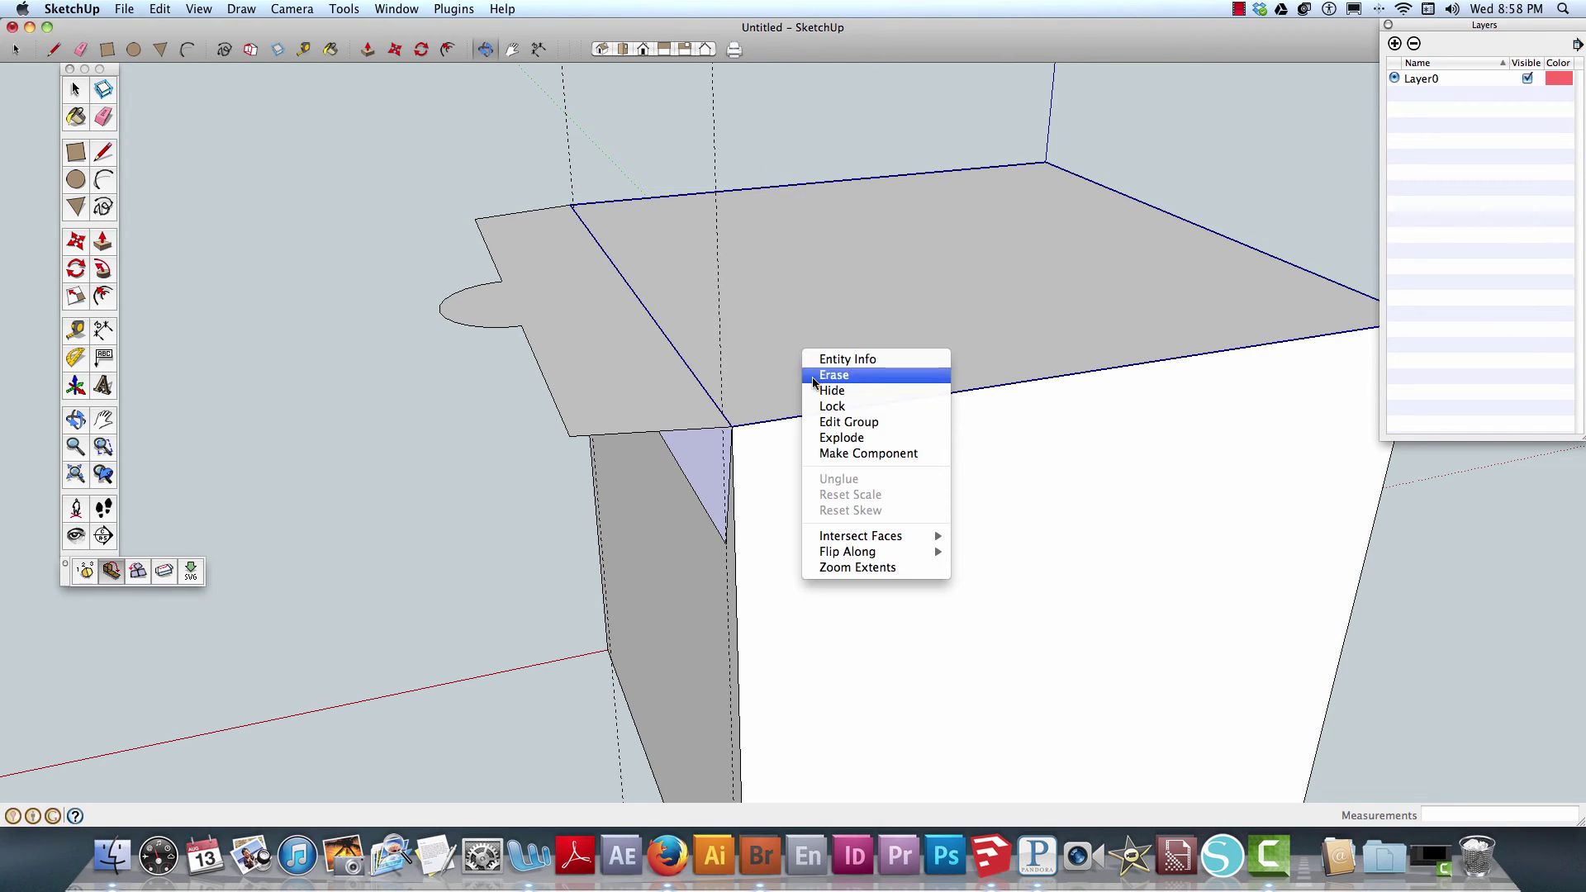
left_click(830, 453)
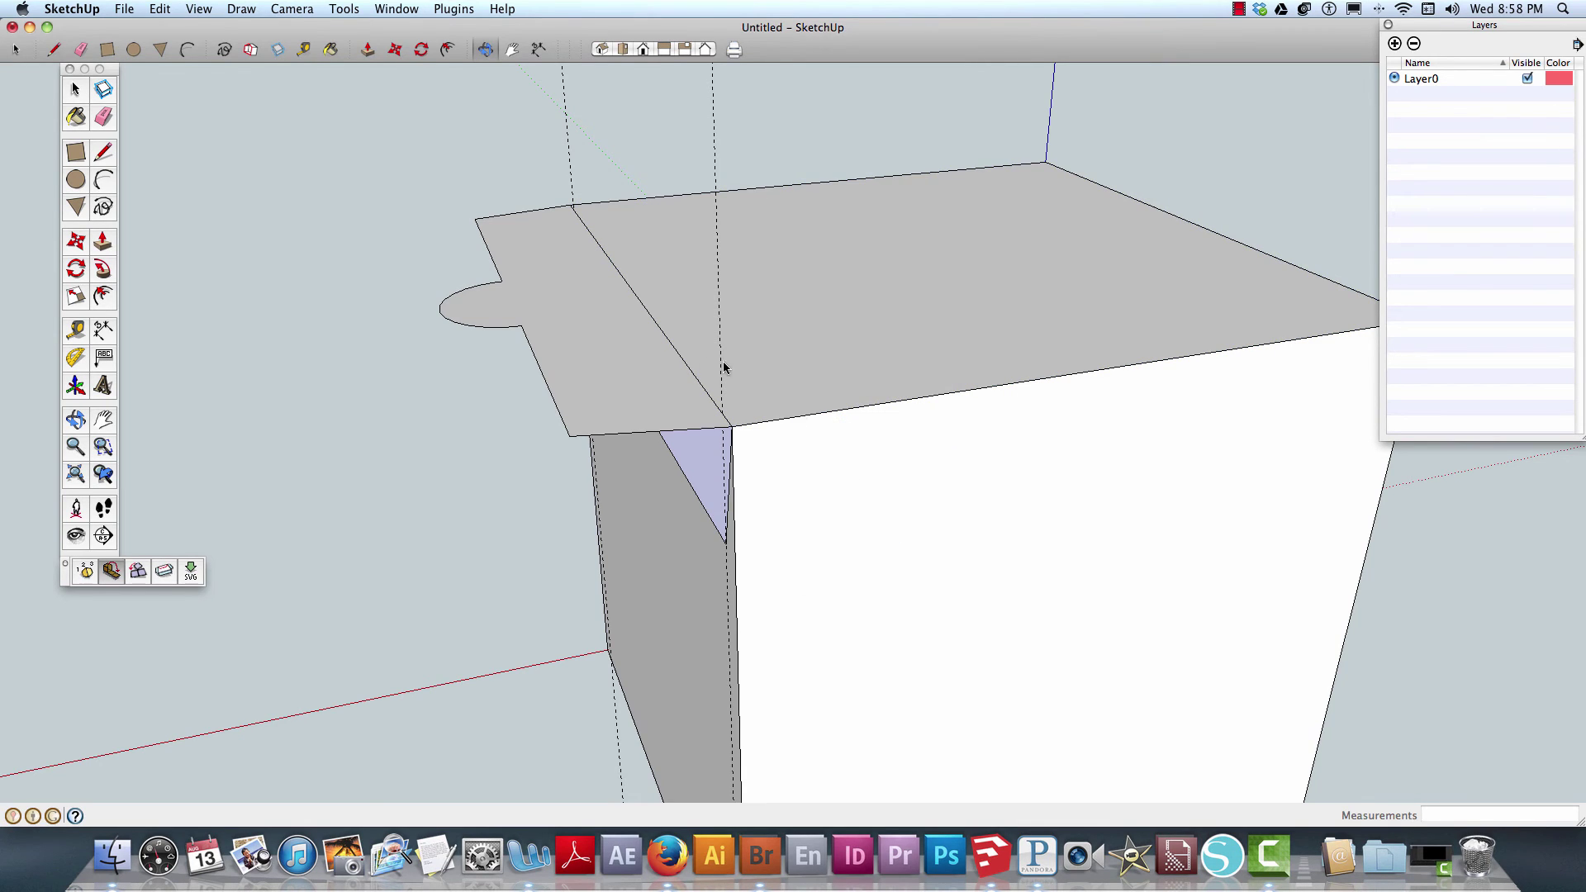
left_click(649, 374)
right_click(648, 374)
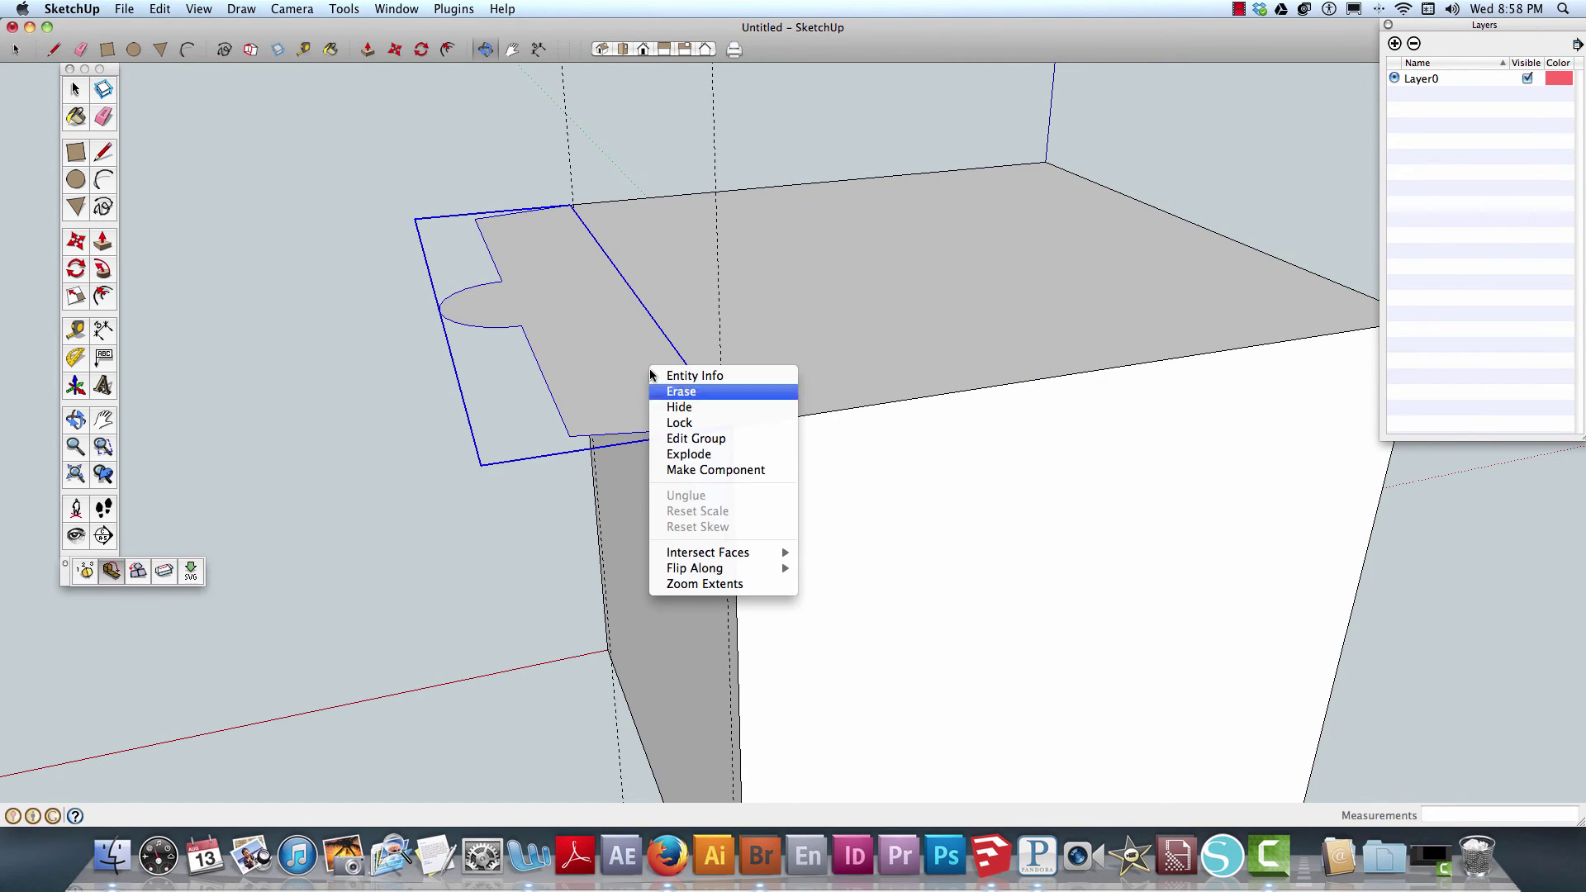
left_click(712, 467)
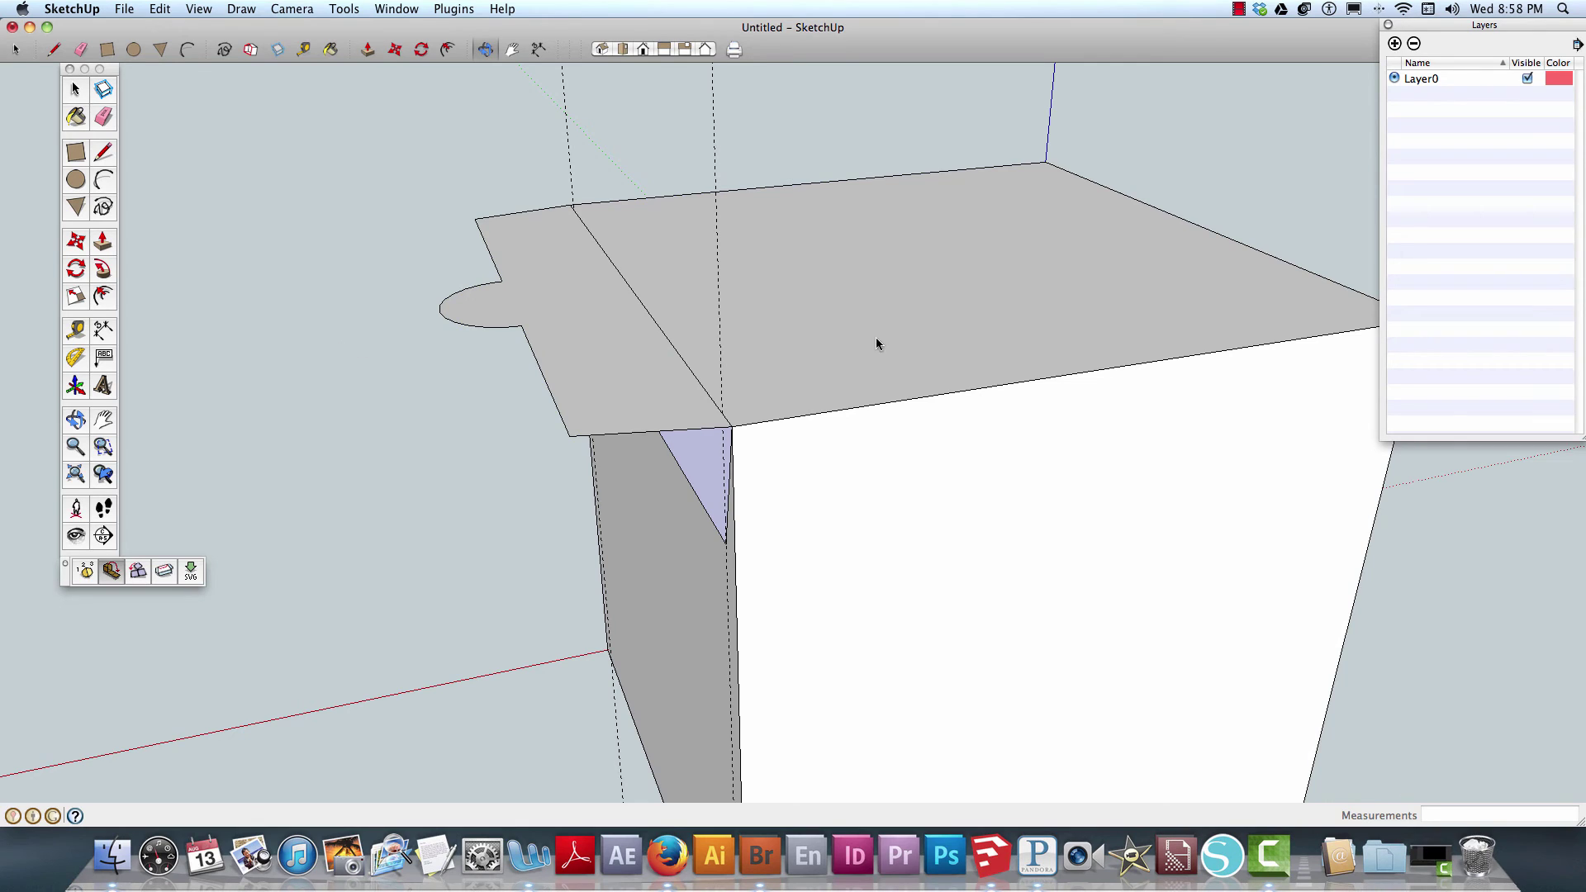
middle_click_drag(470, 363, 397, 326)
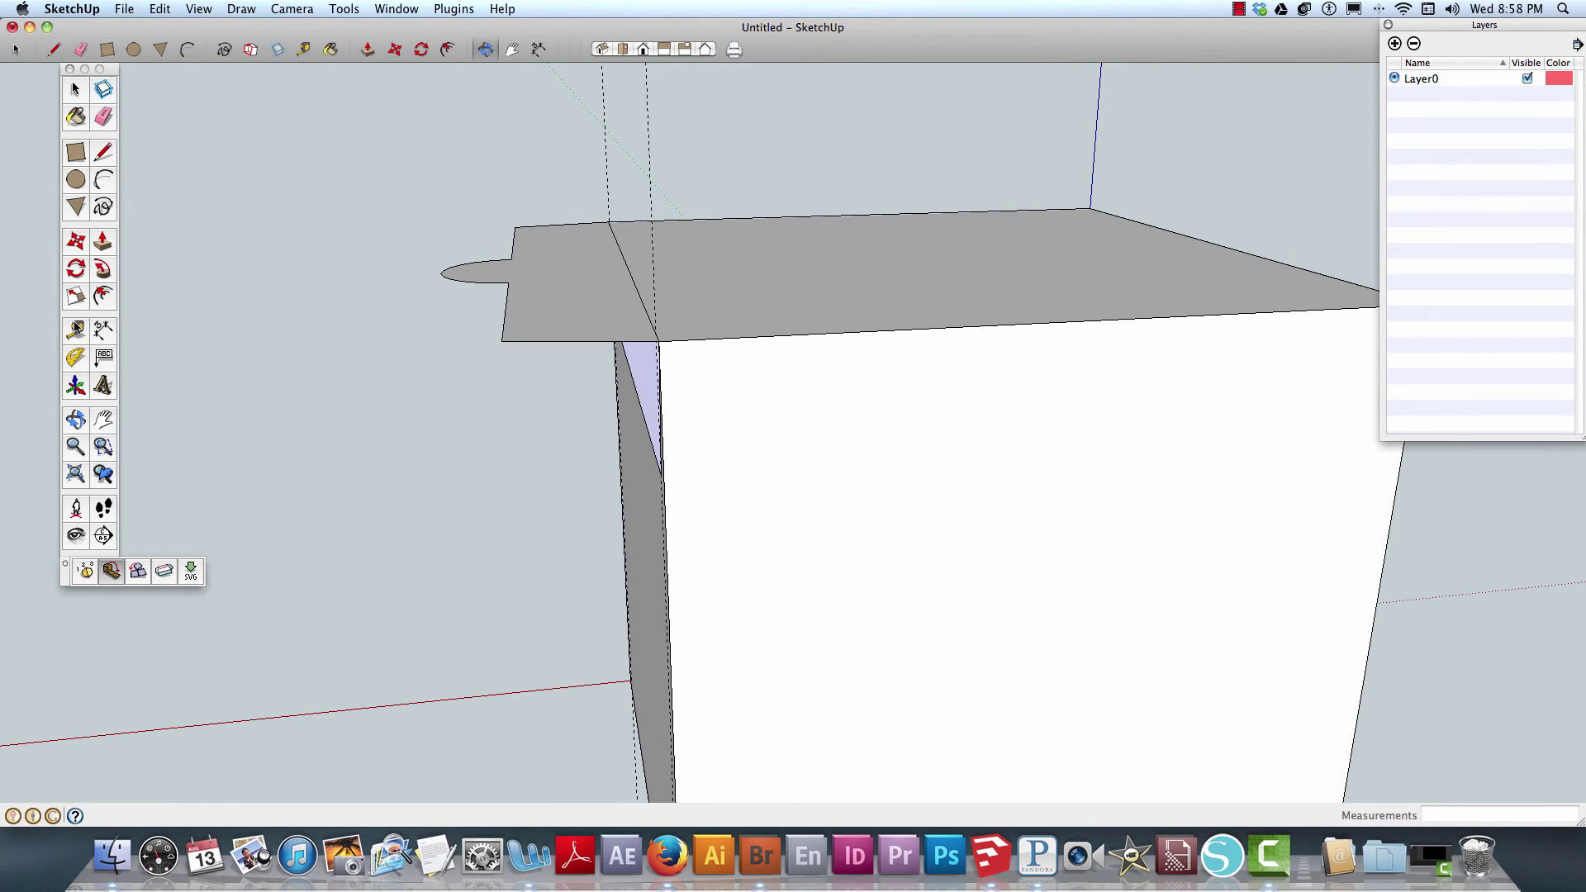
left_click(75, 269)
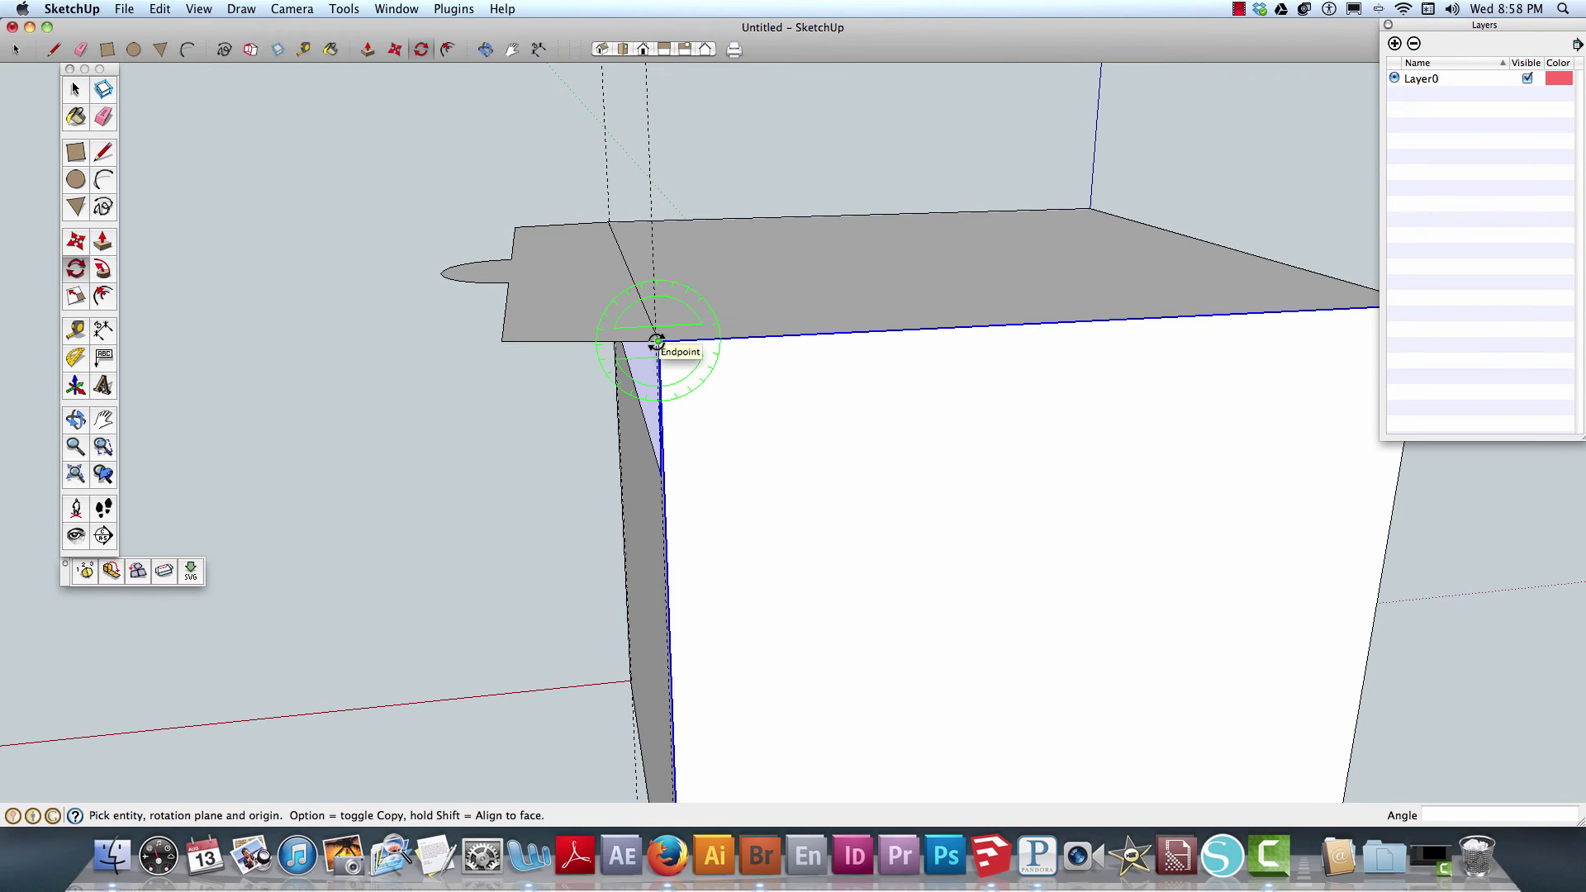
left_click(658, 341)
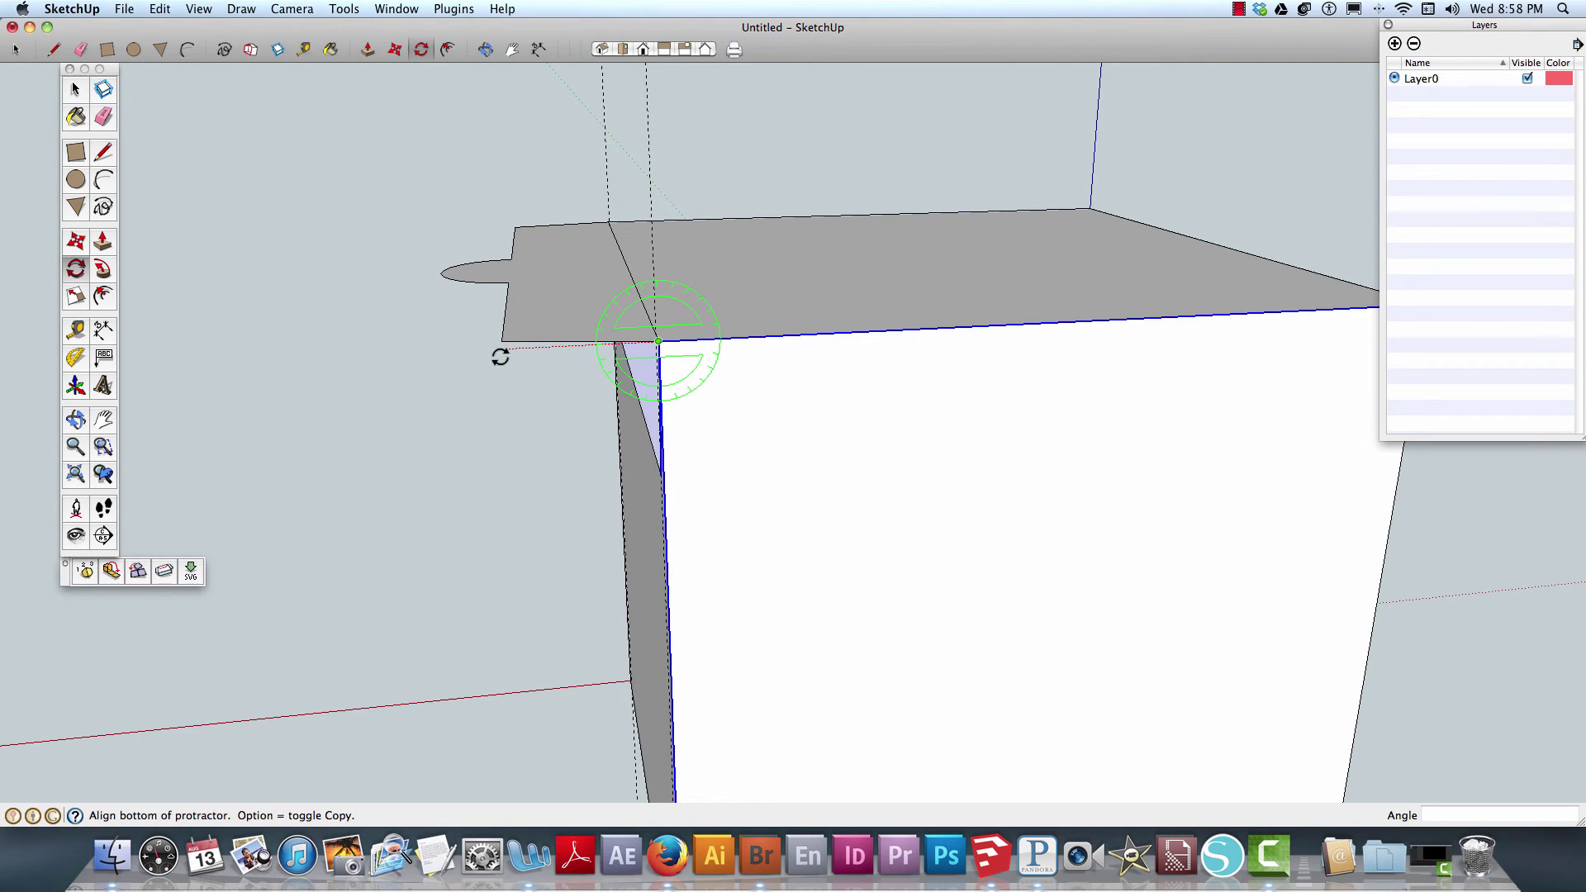
left_click(509, 400)
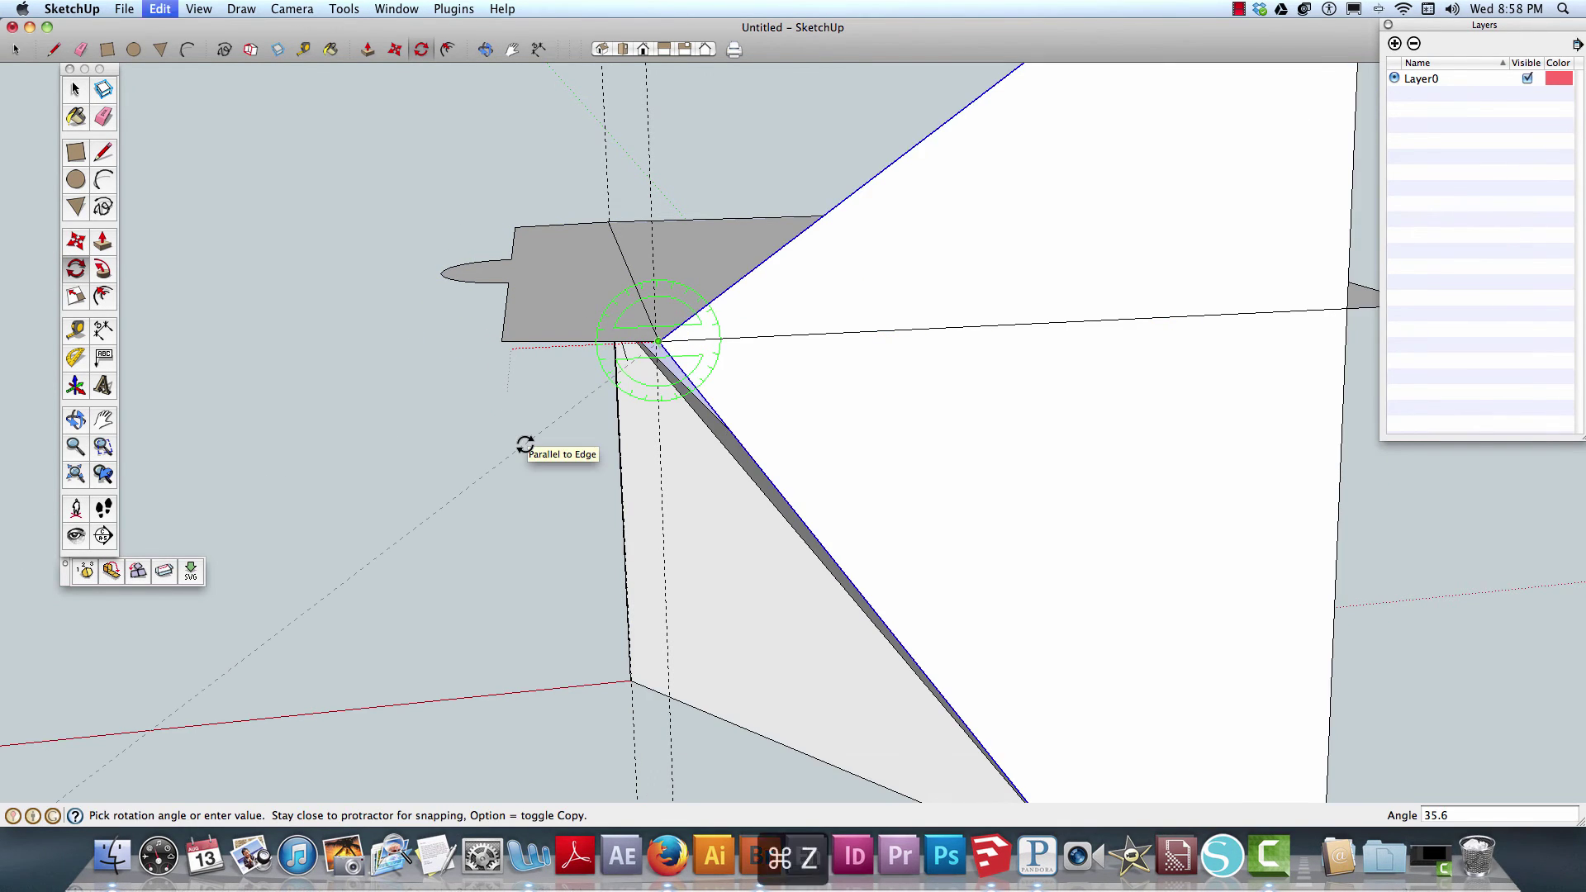
key("super+z")
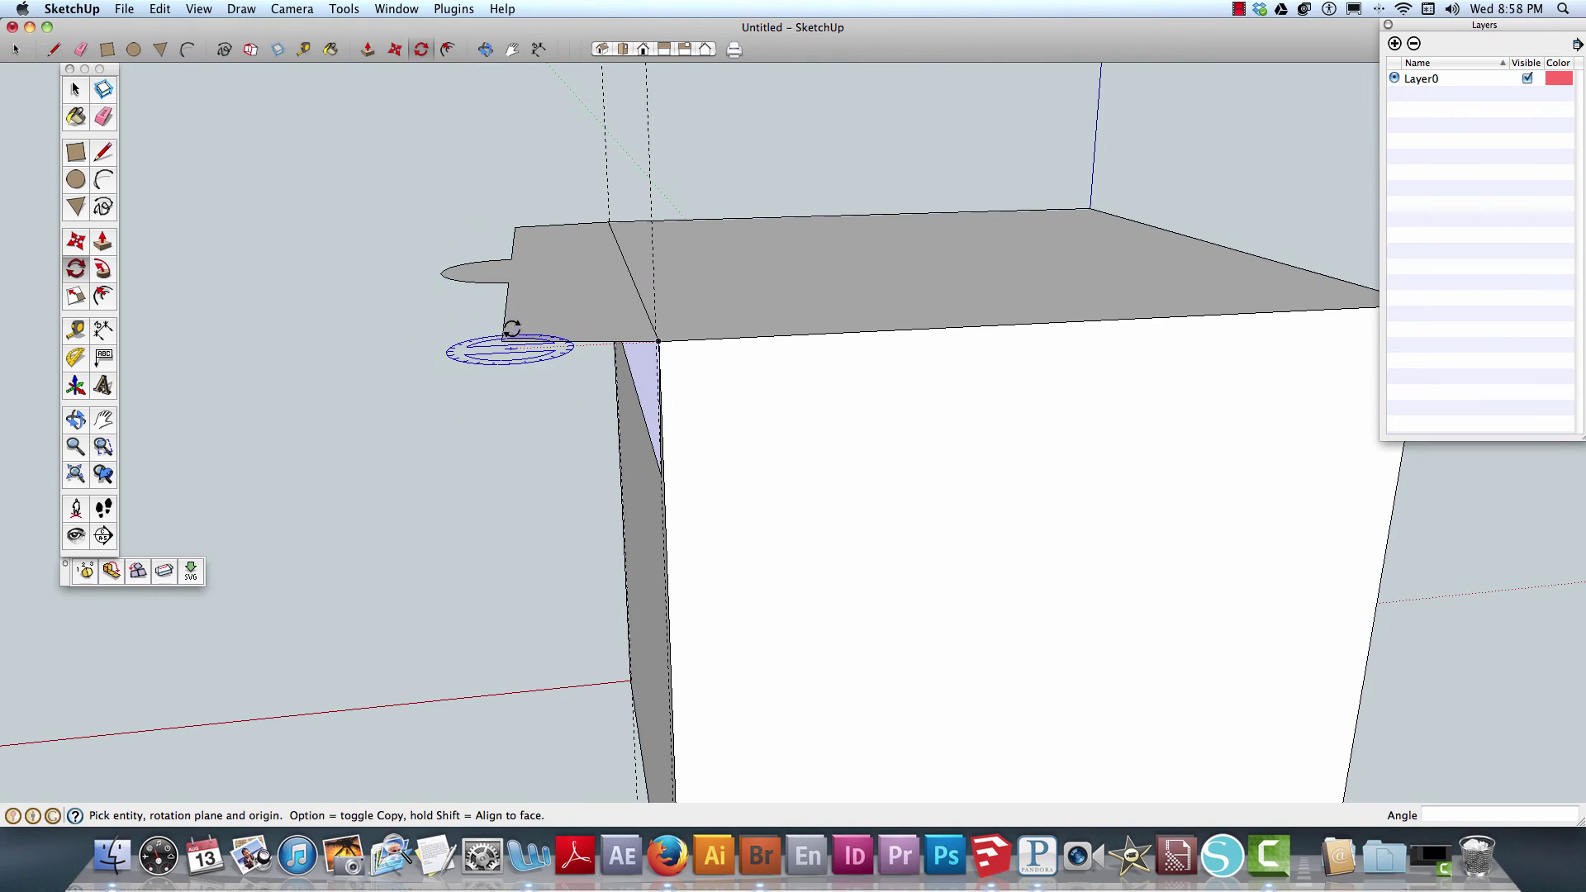
left_click(502, 340)
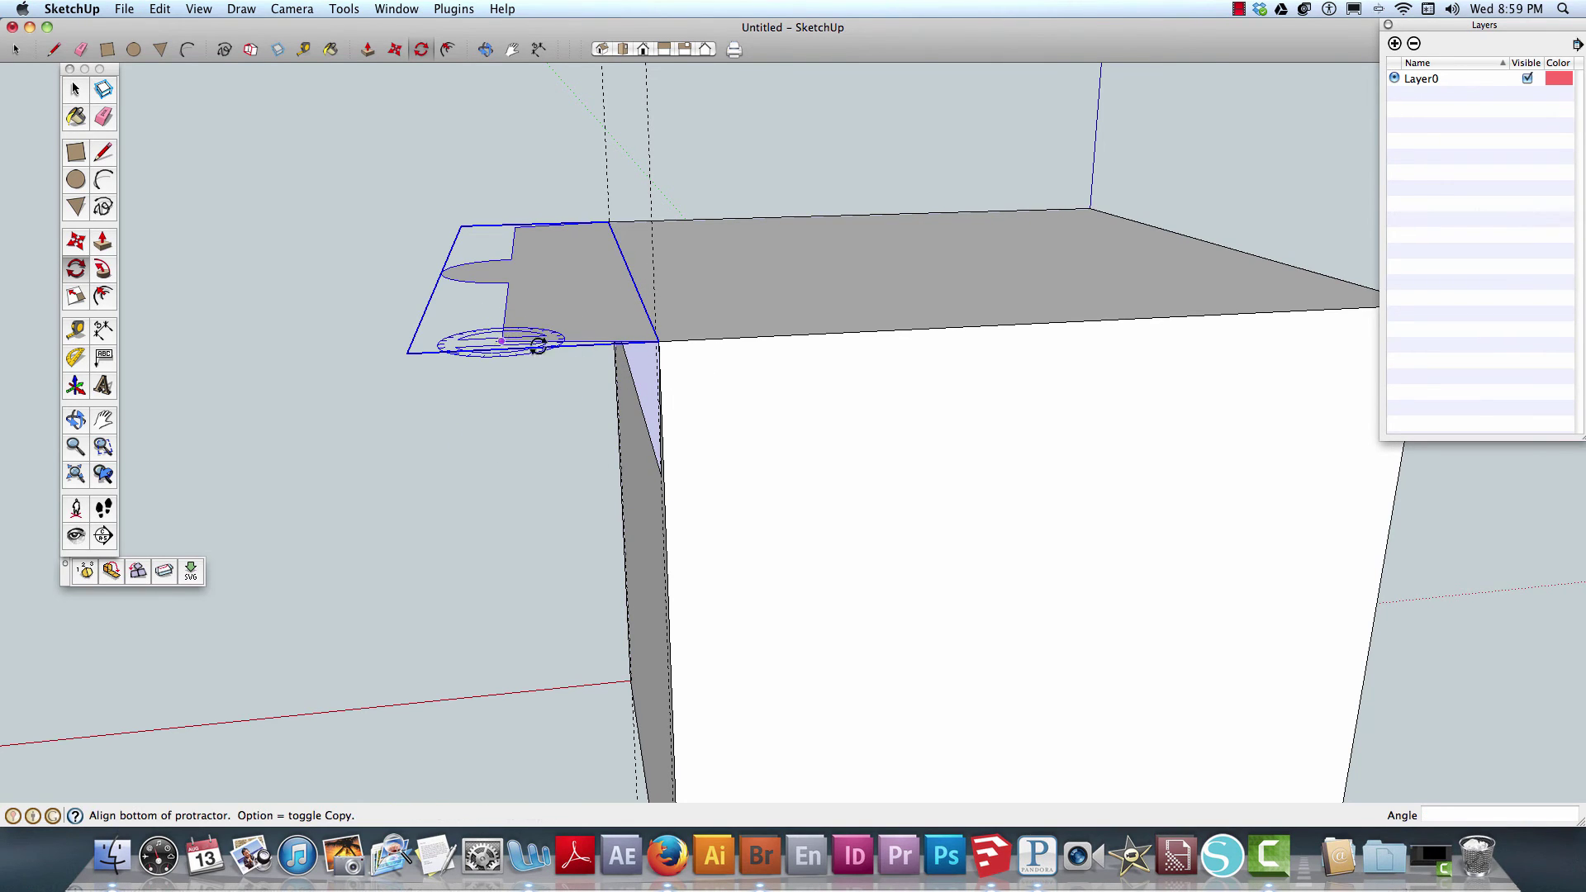
left_click(656, 340)
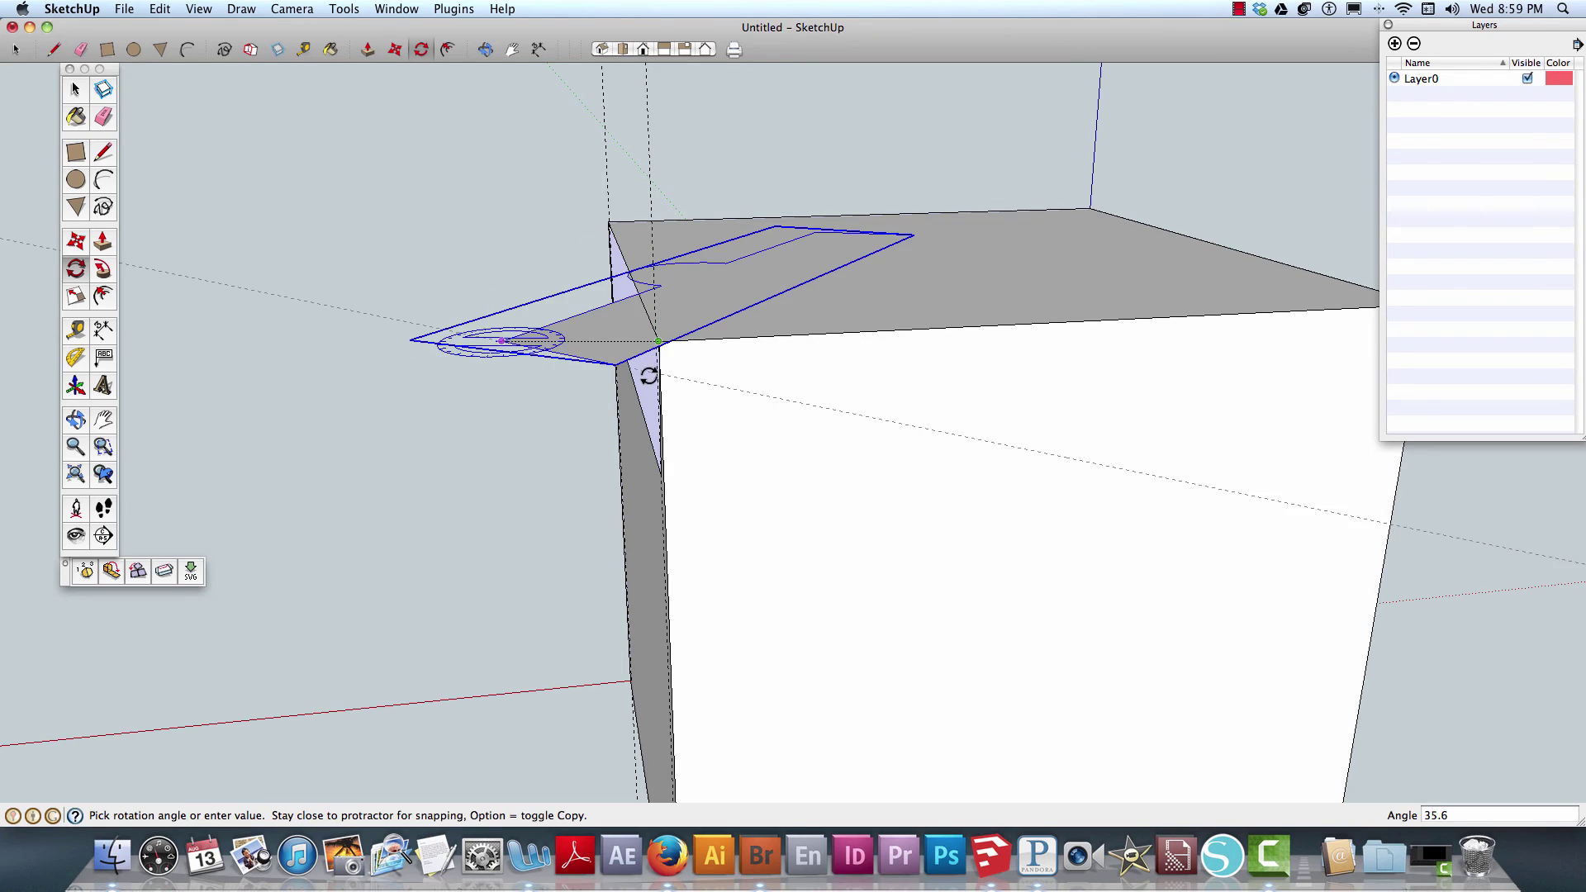
left_click(632, 304)
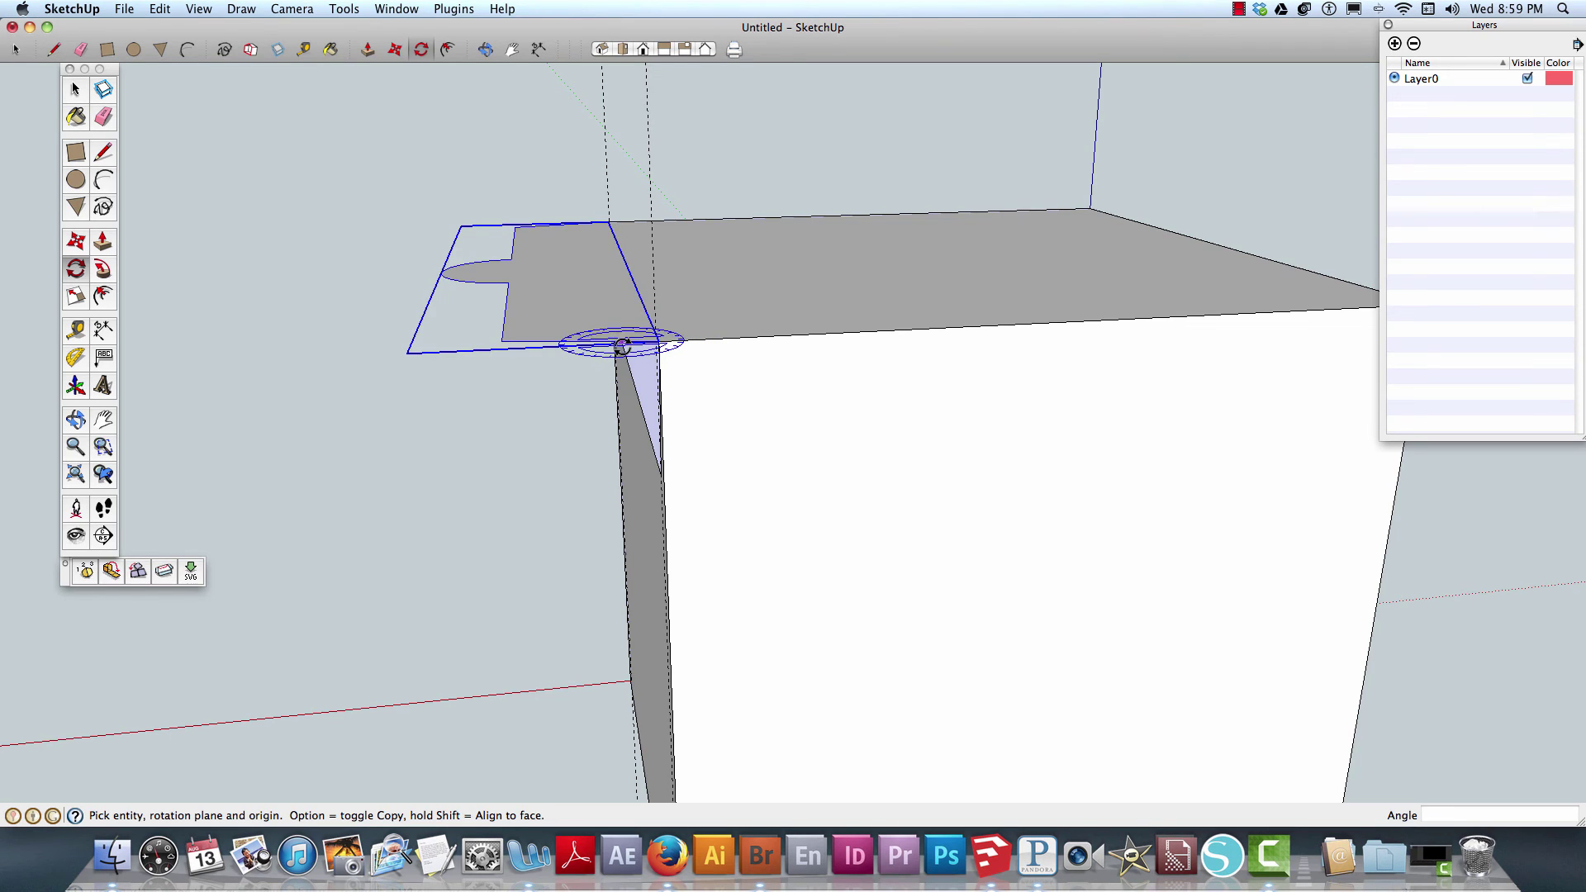
middle_click_drag(609, 351, 567, 166)
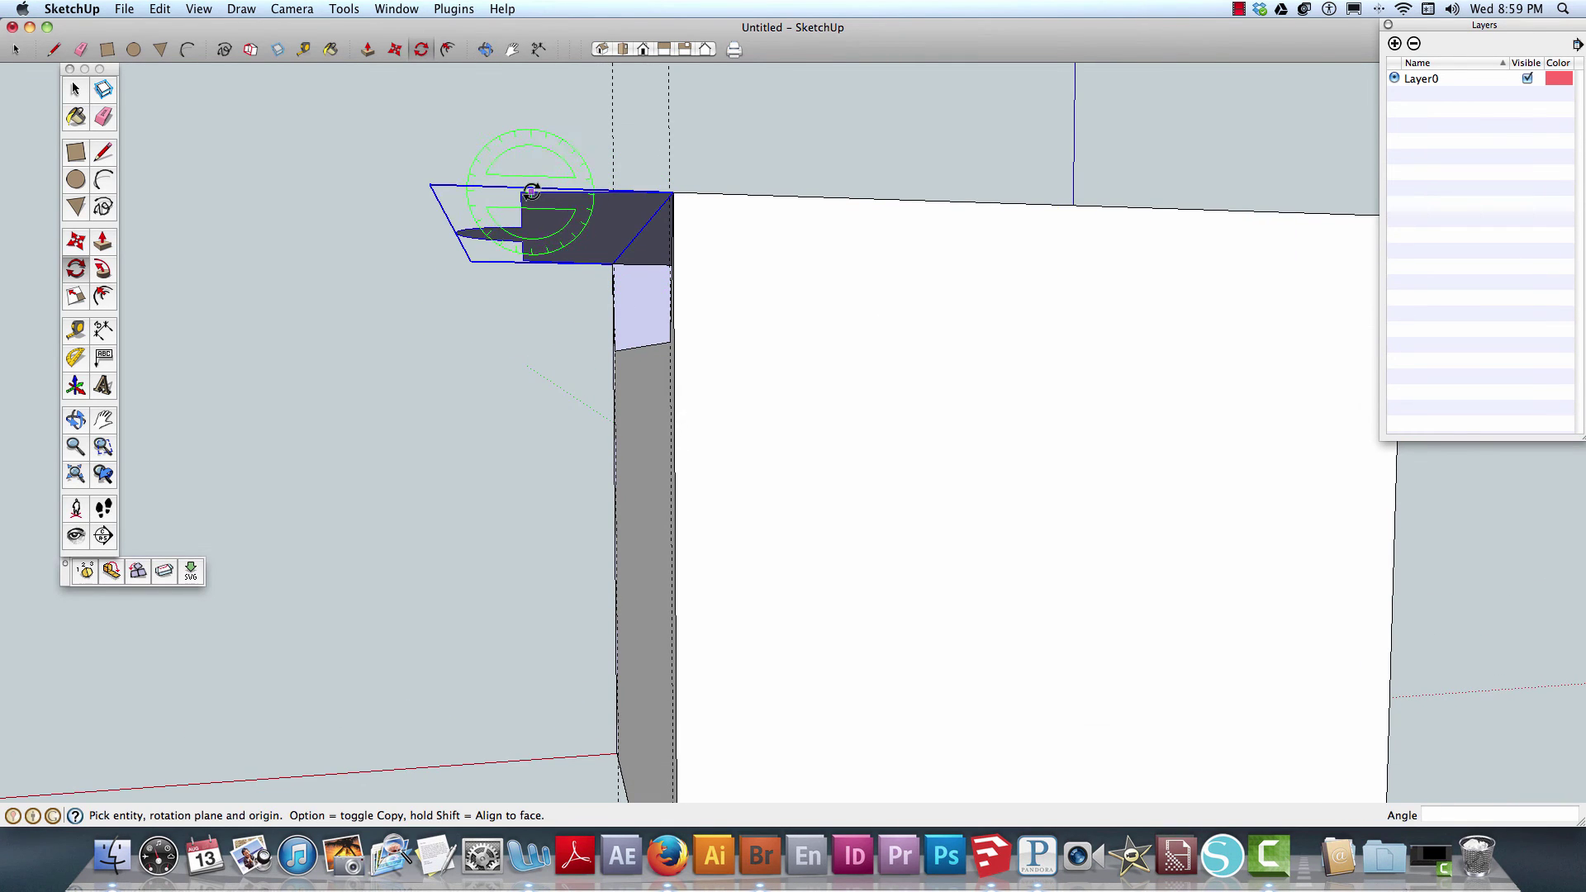
left_click(526, 192)
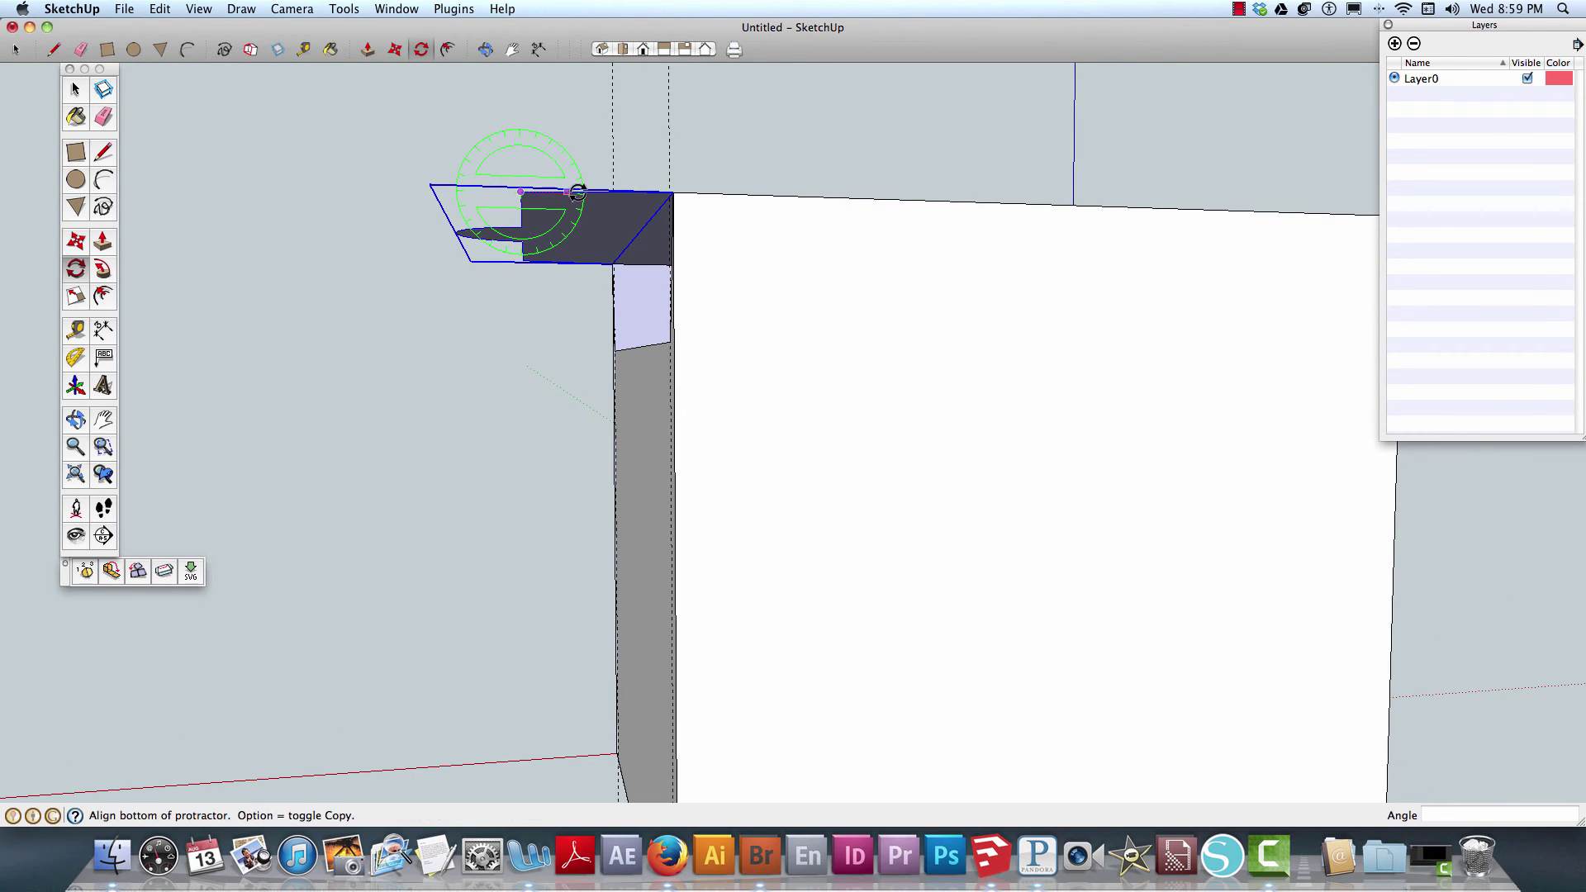
left_click(670, 193)
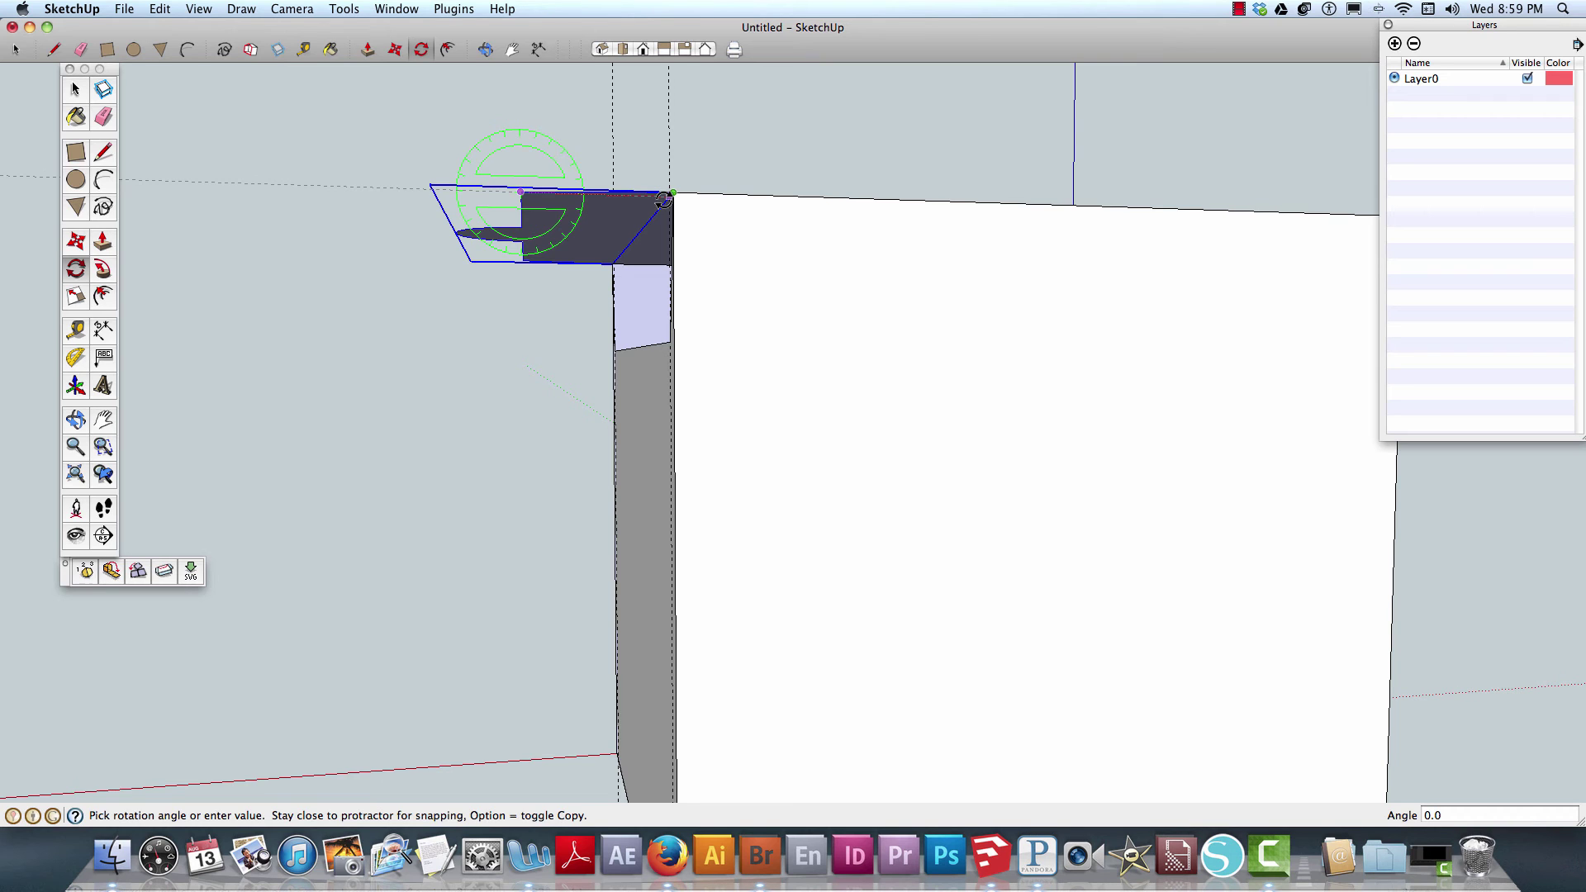
left_click(669, 202)
middle_click_drag(673, 202, 602, 258)
key("q")
key("space")
left_click(603, 334)
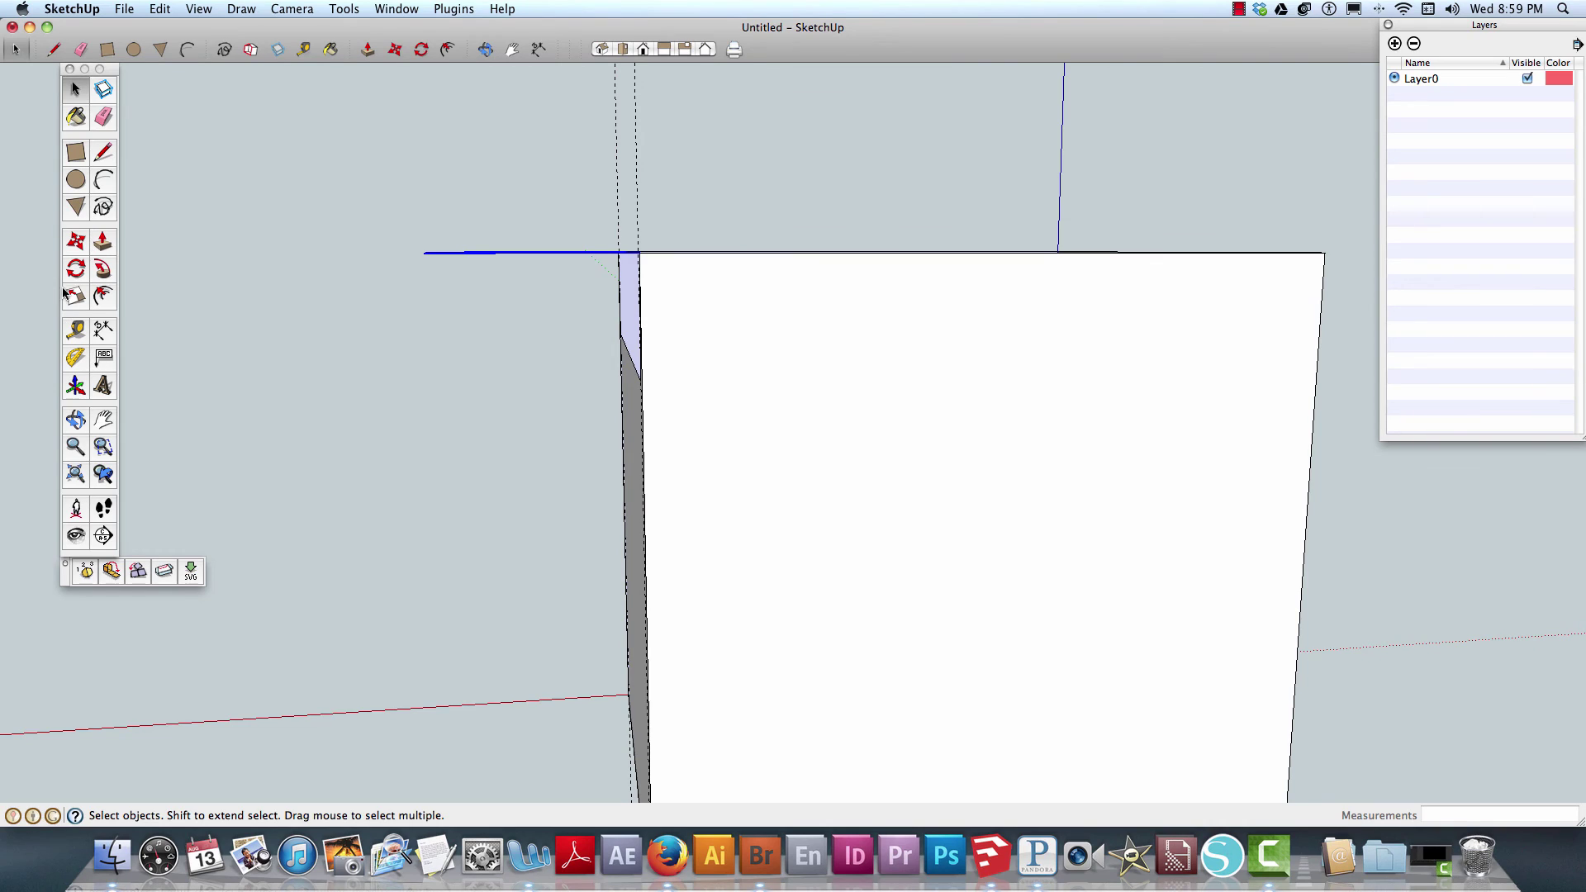
- Rotate the lid plate about 75° around the top edge from its corner, folding it over the front
left_click(75, 268)
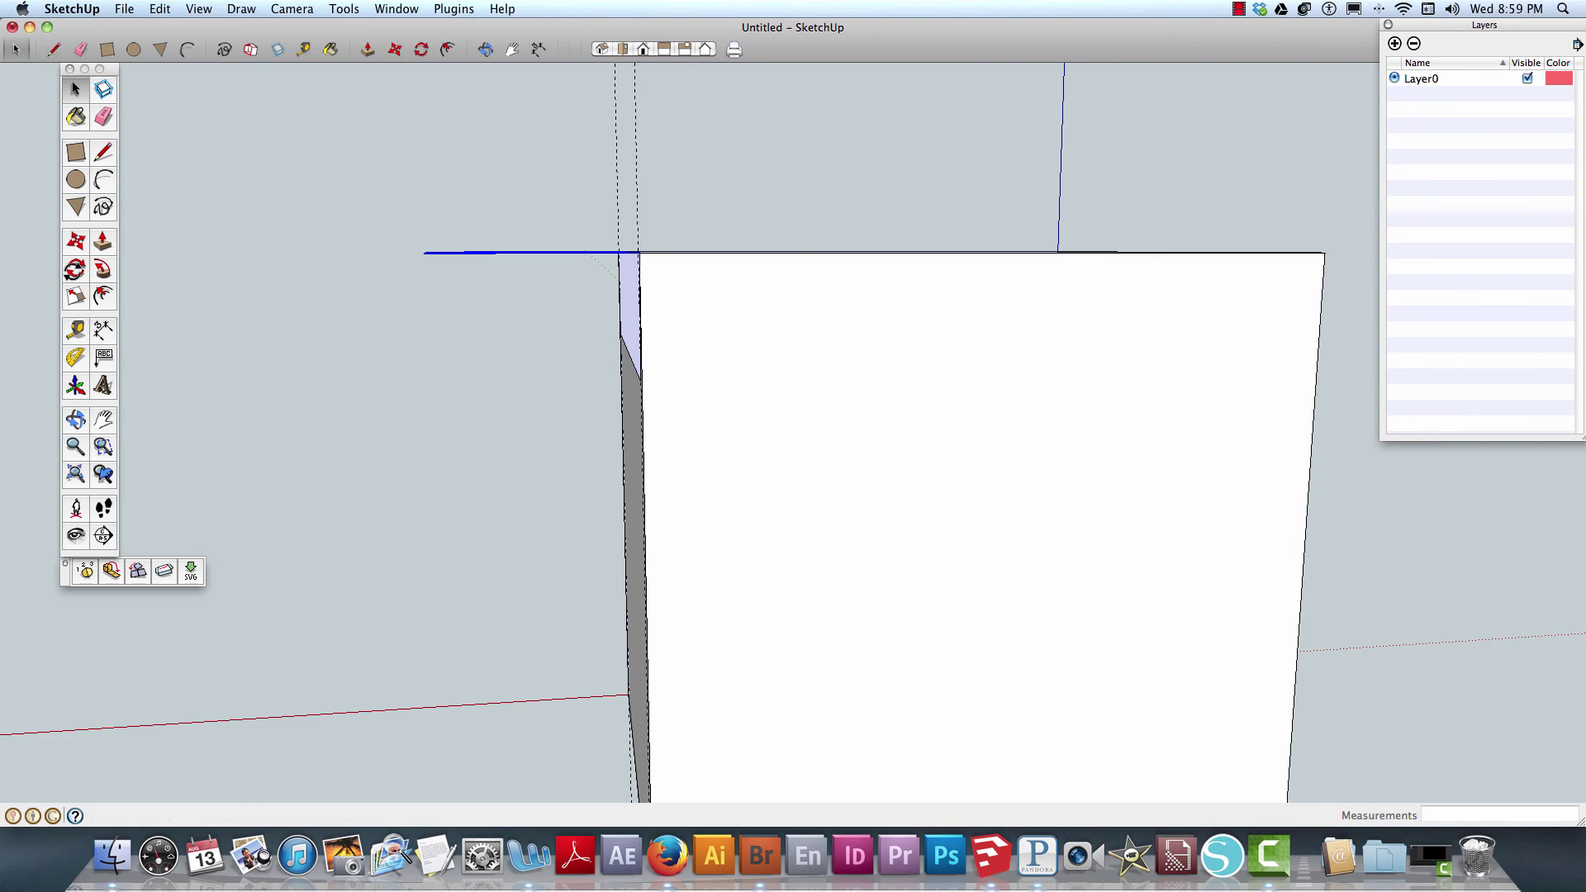
left_click(638, 252)
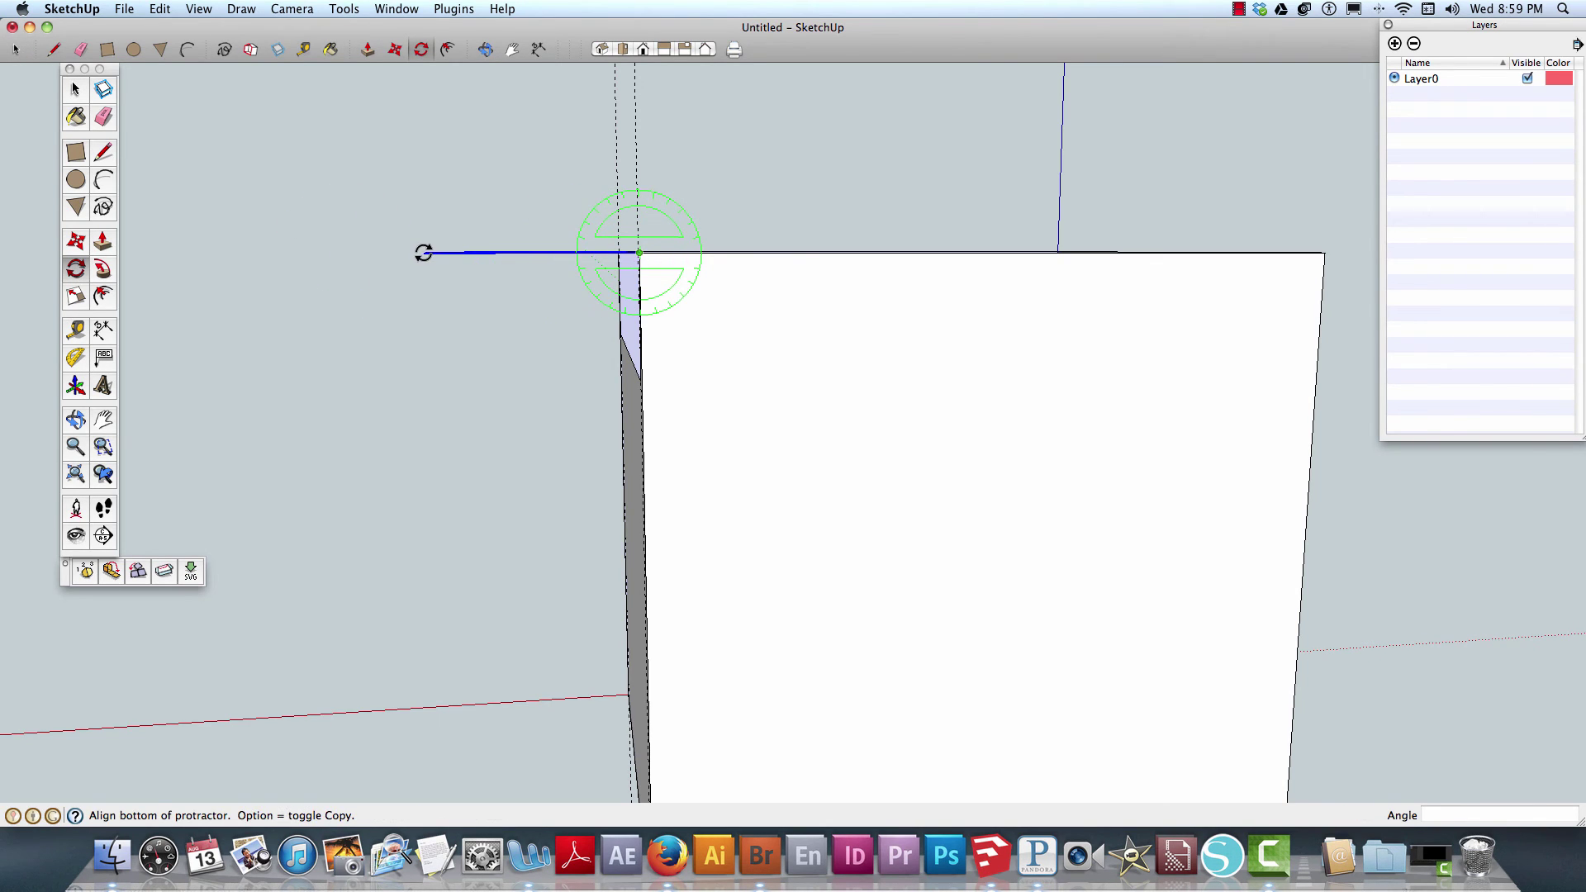
left_click(423, 253)
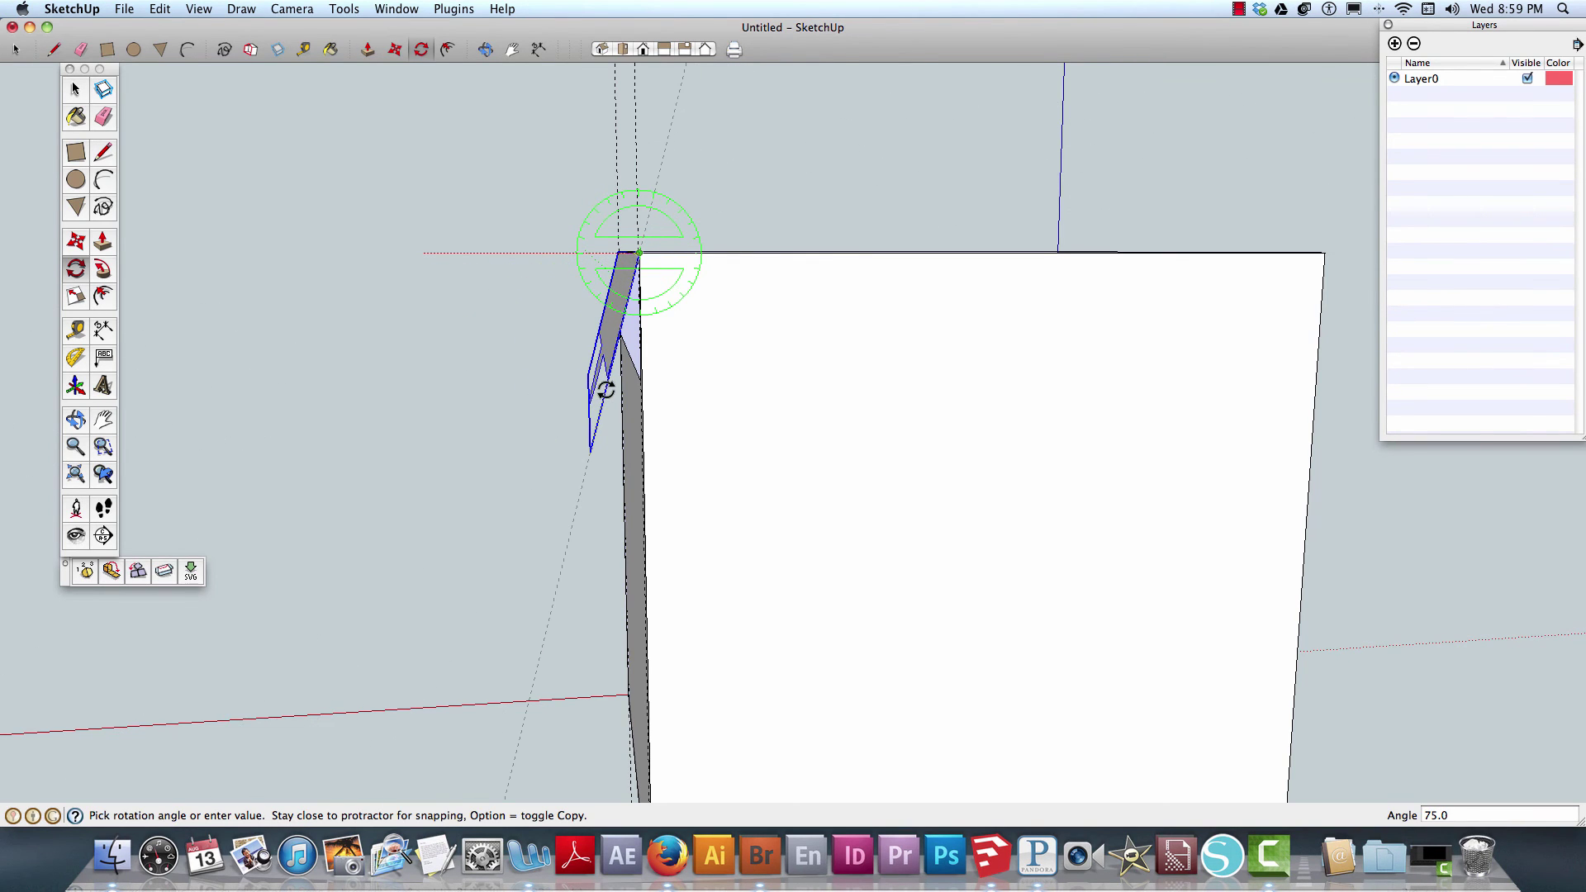
left_click(604, 389)
middle_click_drag(410, 358, 411, 174)
middle_click_drag(617, 279, 671, 270)
- Undo the 75° flap rotation so the lid lies flat again
key("q")
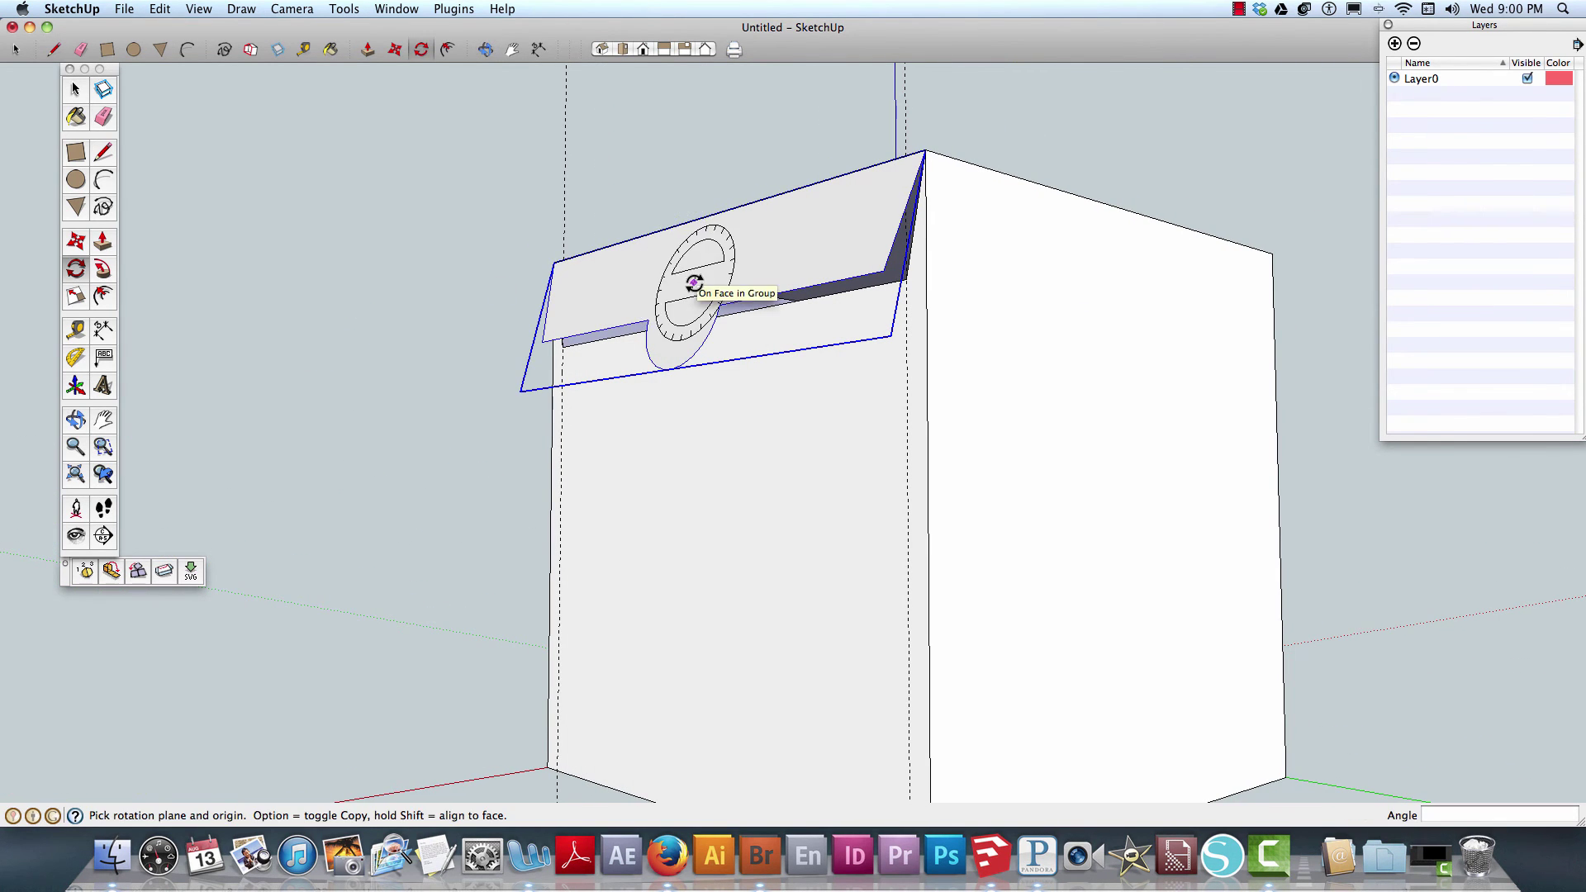
key("super+z")
middle_click_drag(935, 337, 1193, 460)
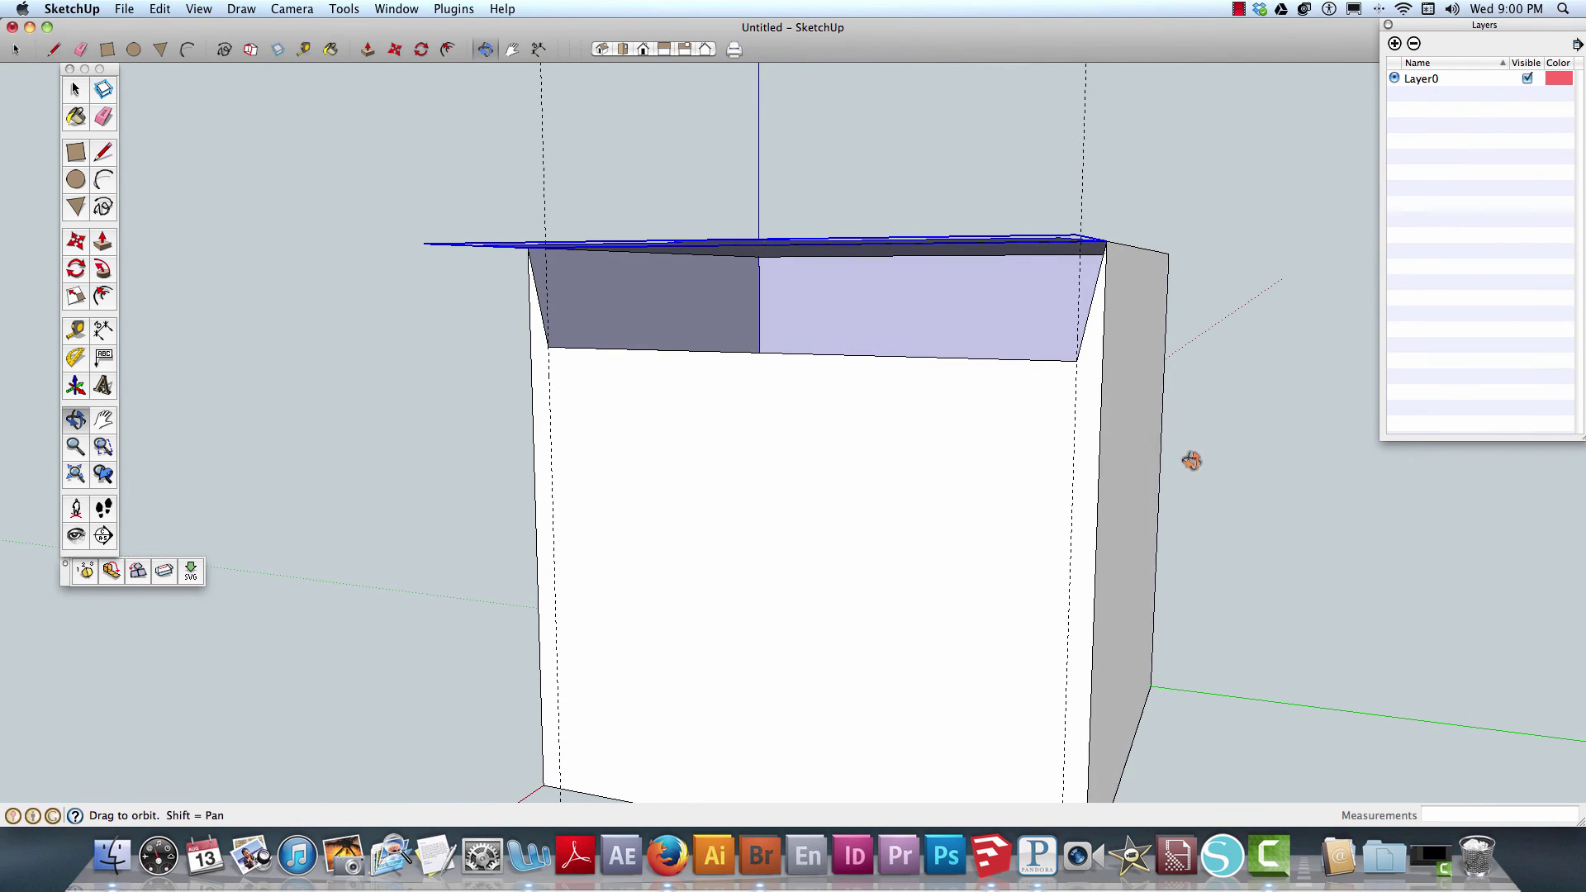
- Draw a horizontal line across the front face and erase the stray short edges above it
left_click(104, 152)
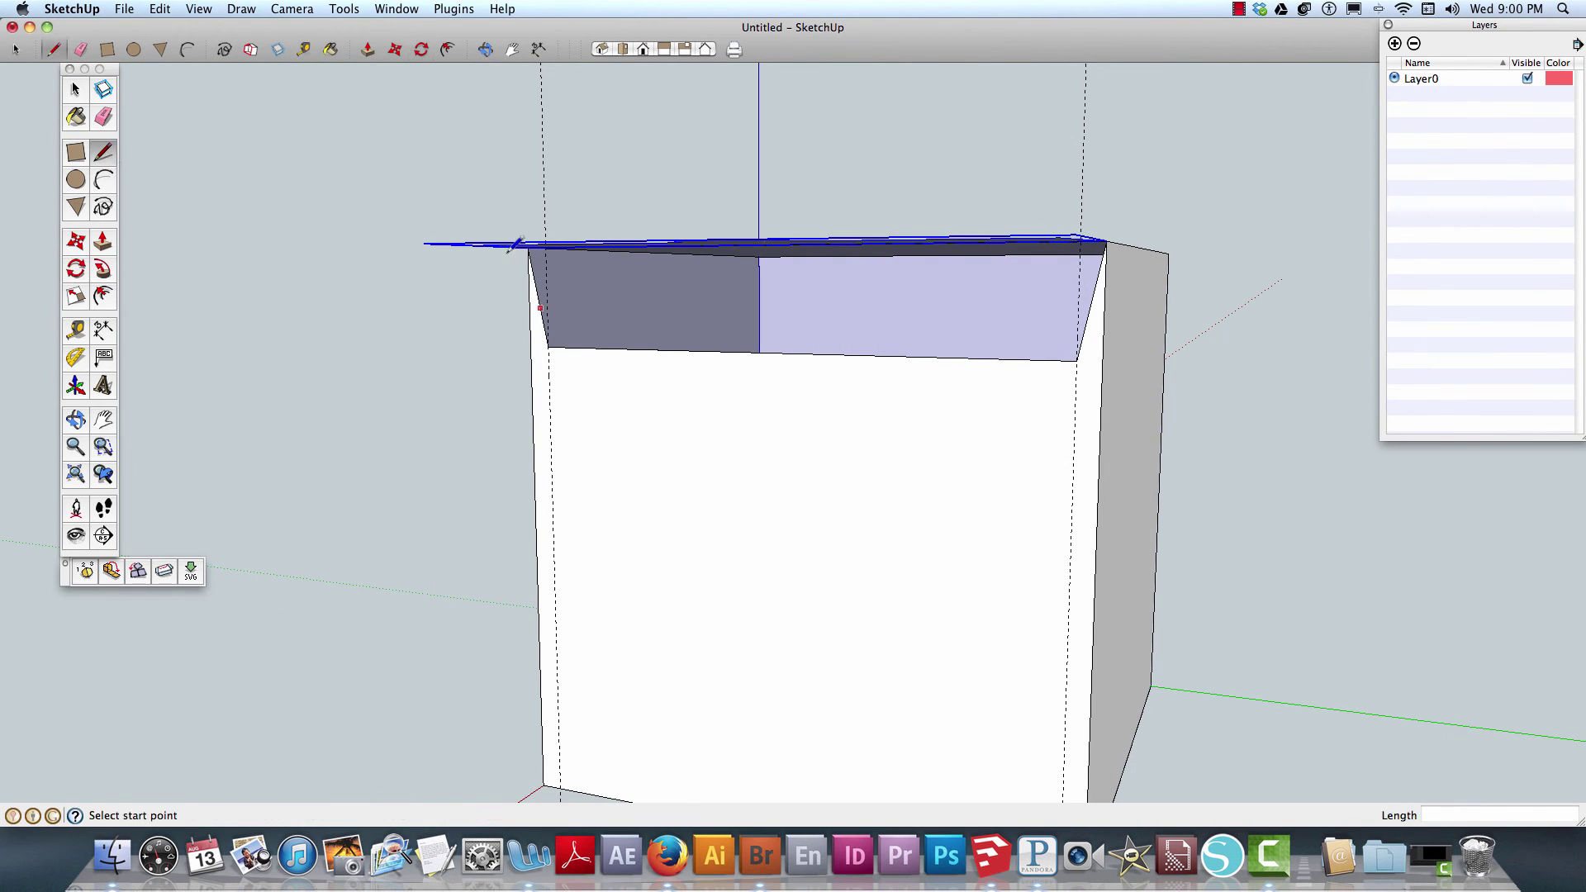
left_click(538, 297)
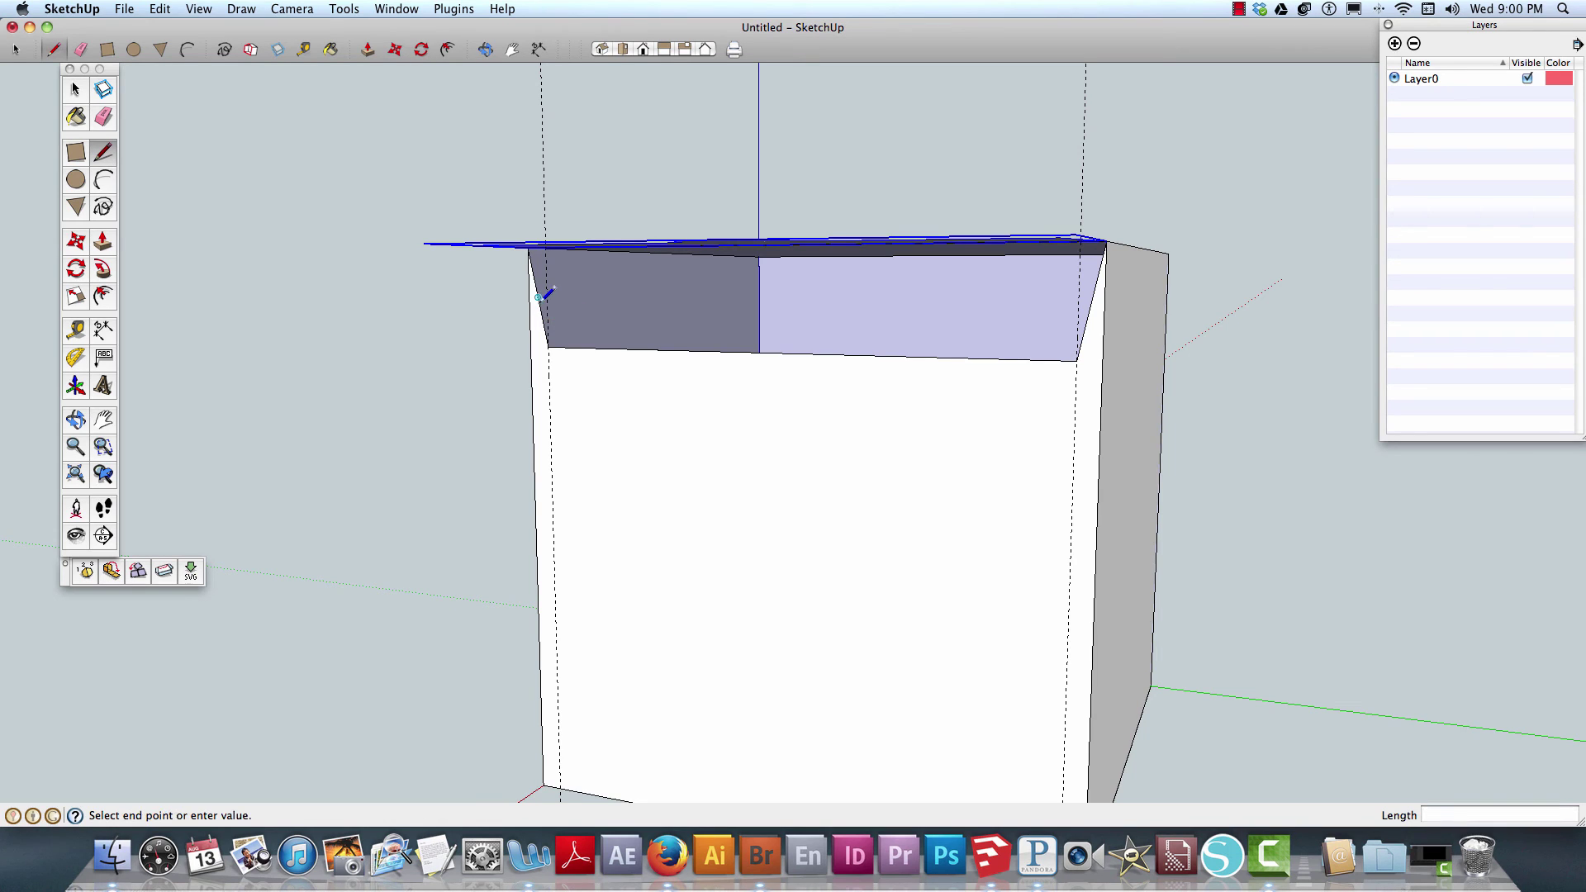
left_click(1092, 301)
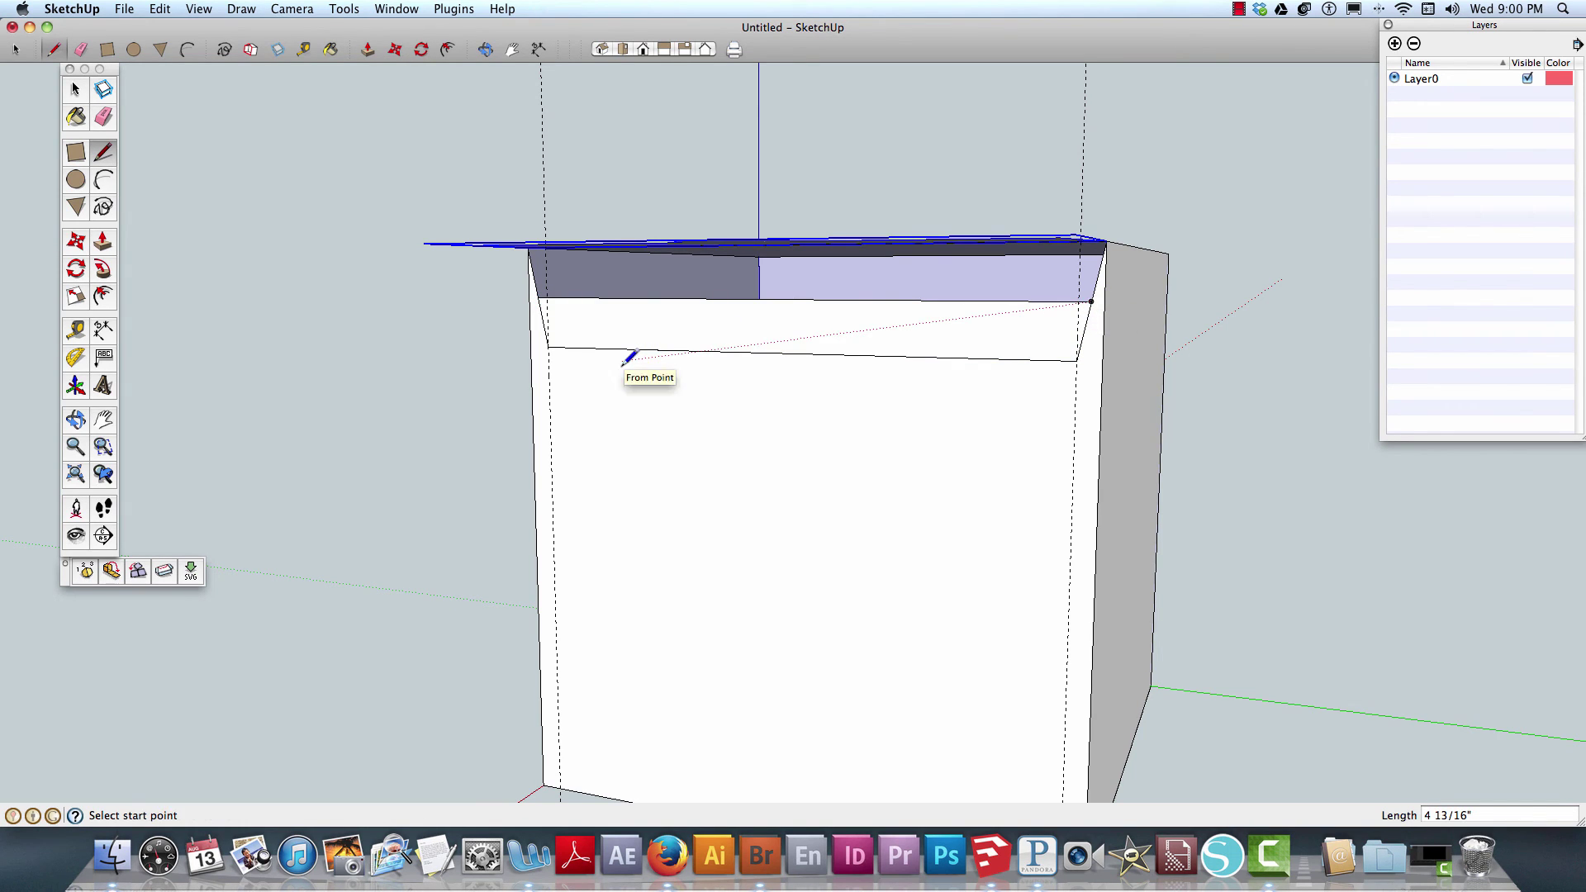
key("e")
left_click_drag(542, 329, 543, 329)
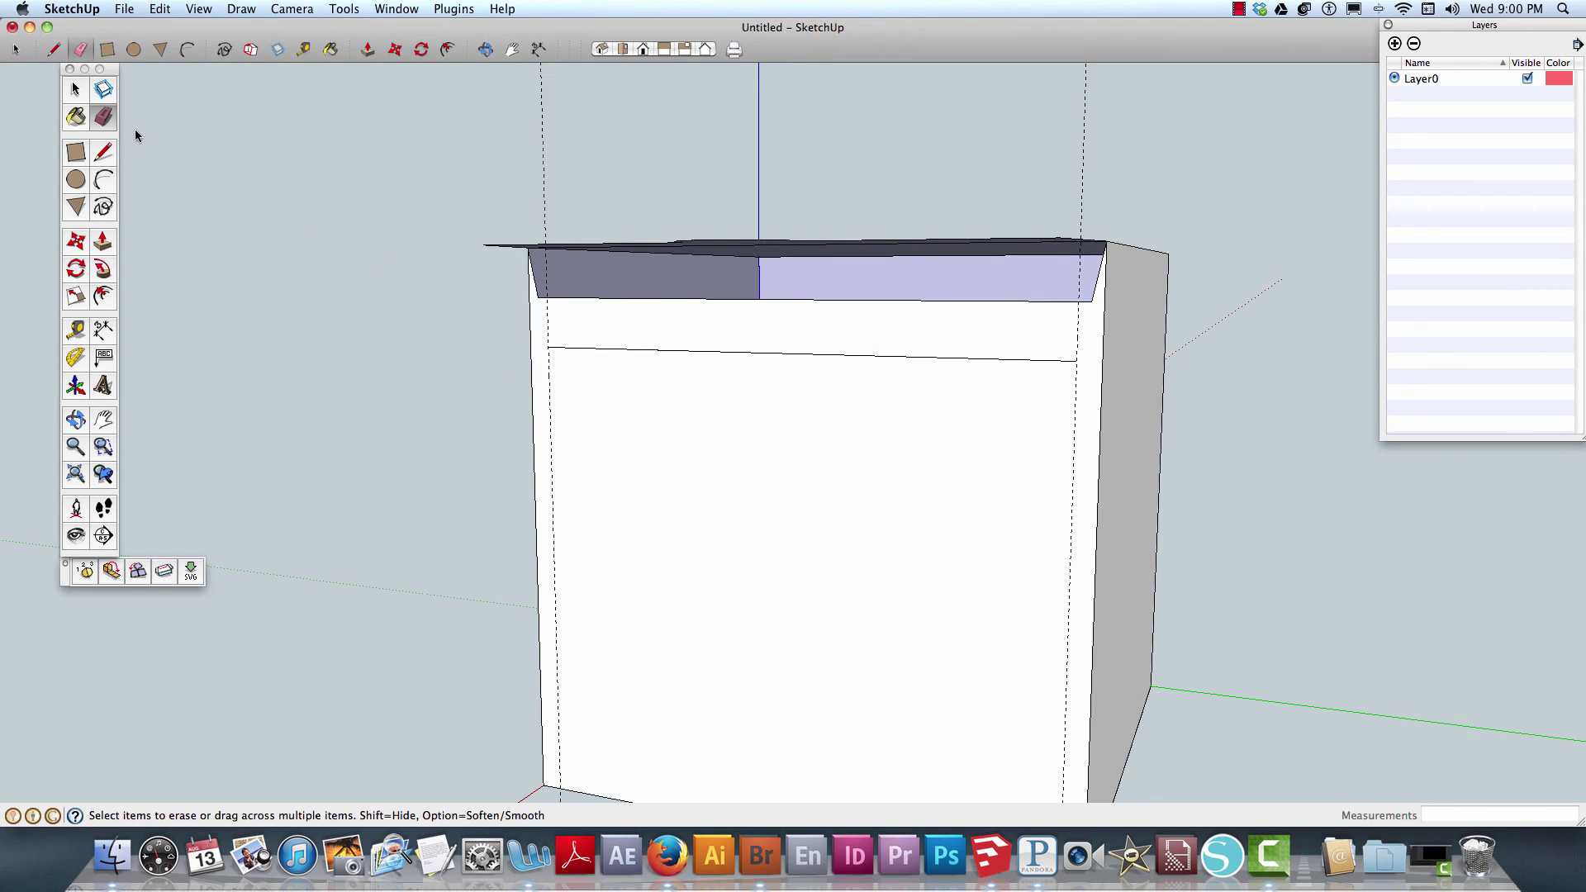
left_click(75, 88)
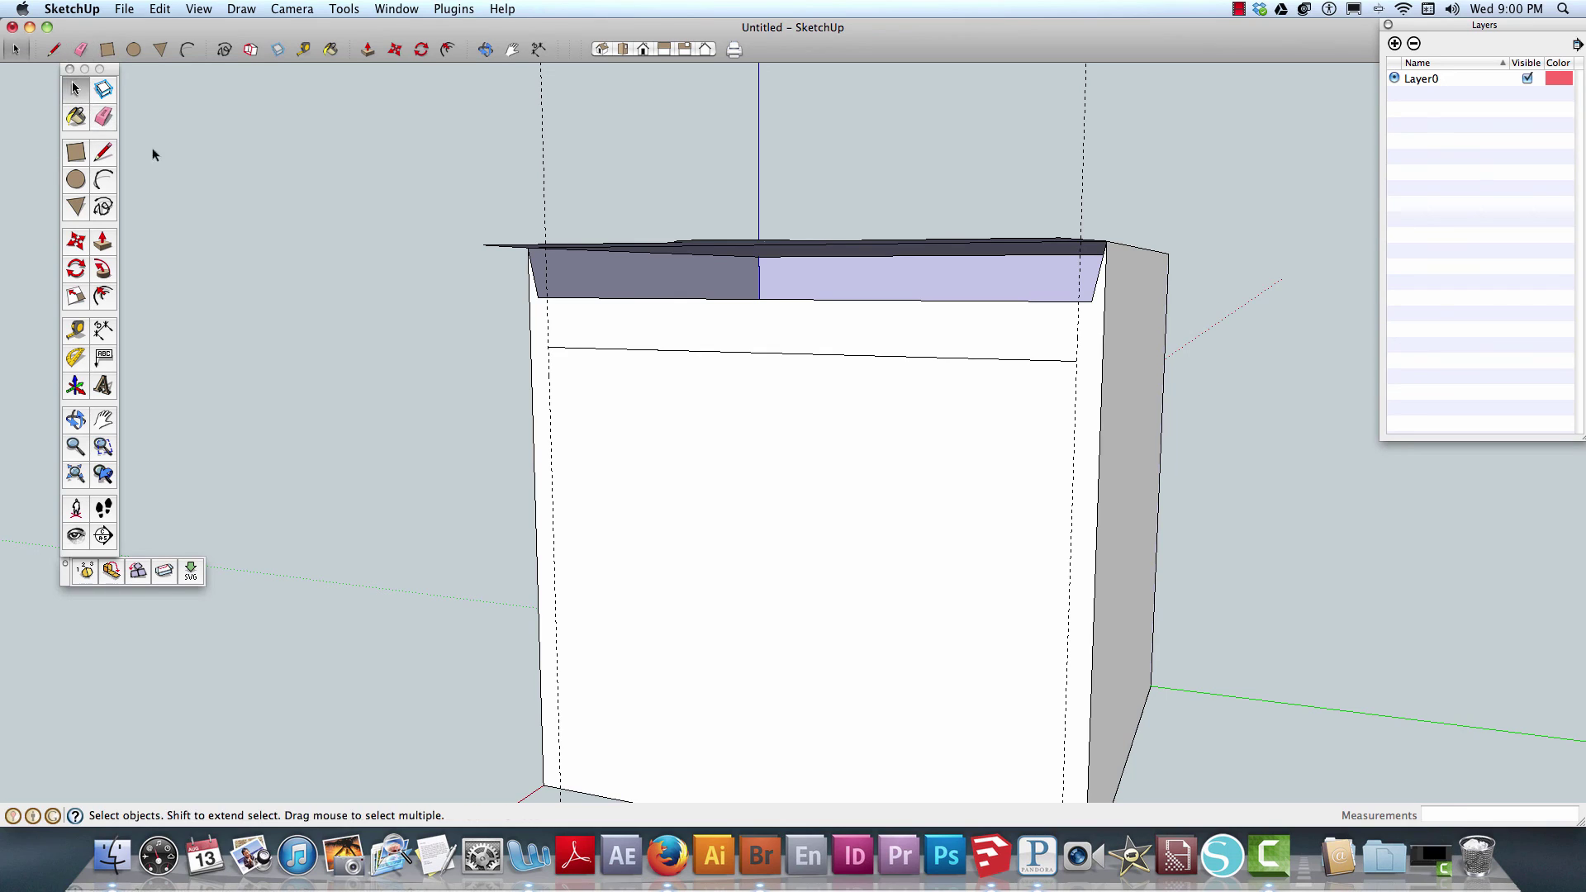
left_click(553, 350)
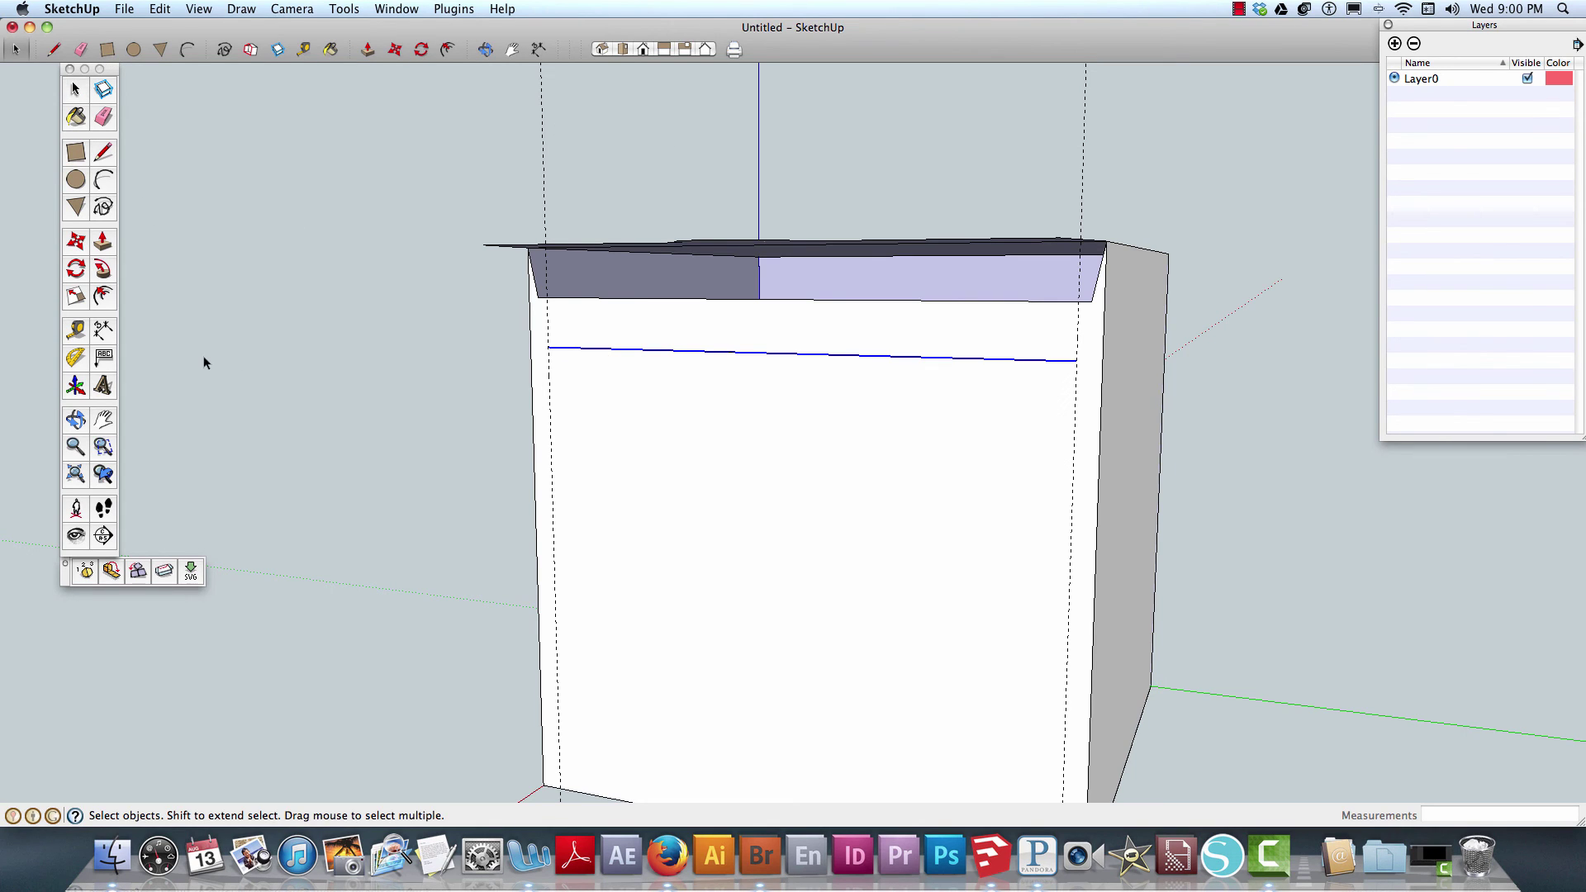
- Place a Tape Measure guide across the front just below the lid, then erase and restore it
middle_click_drag(354, 350, 248, 343)
left_click(75, 331)
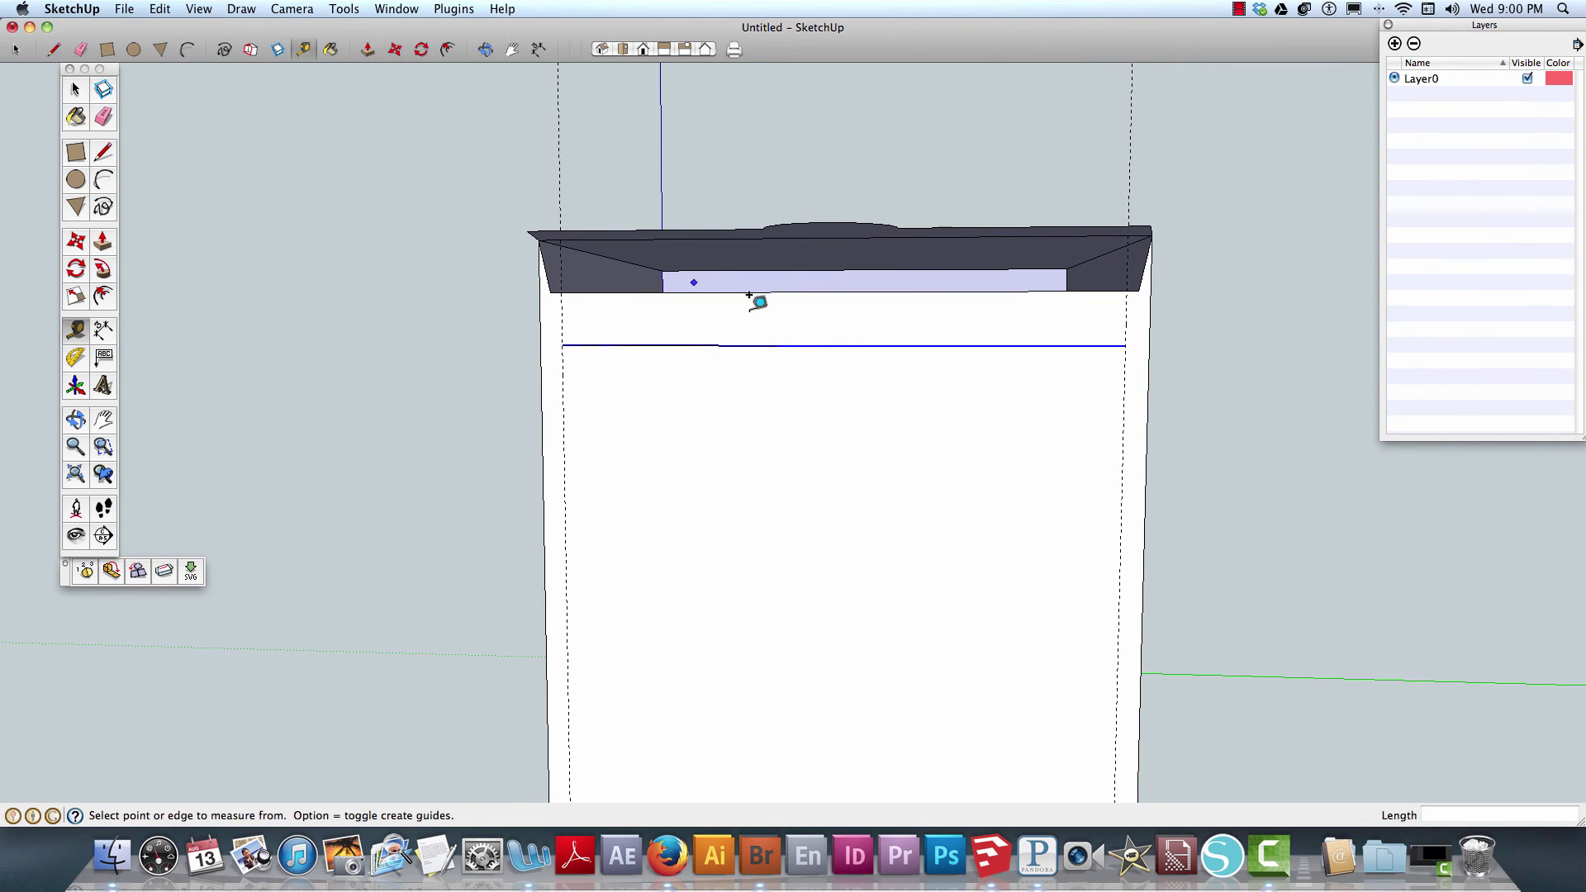
left_click(803, 290)
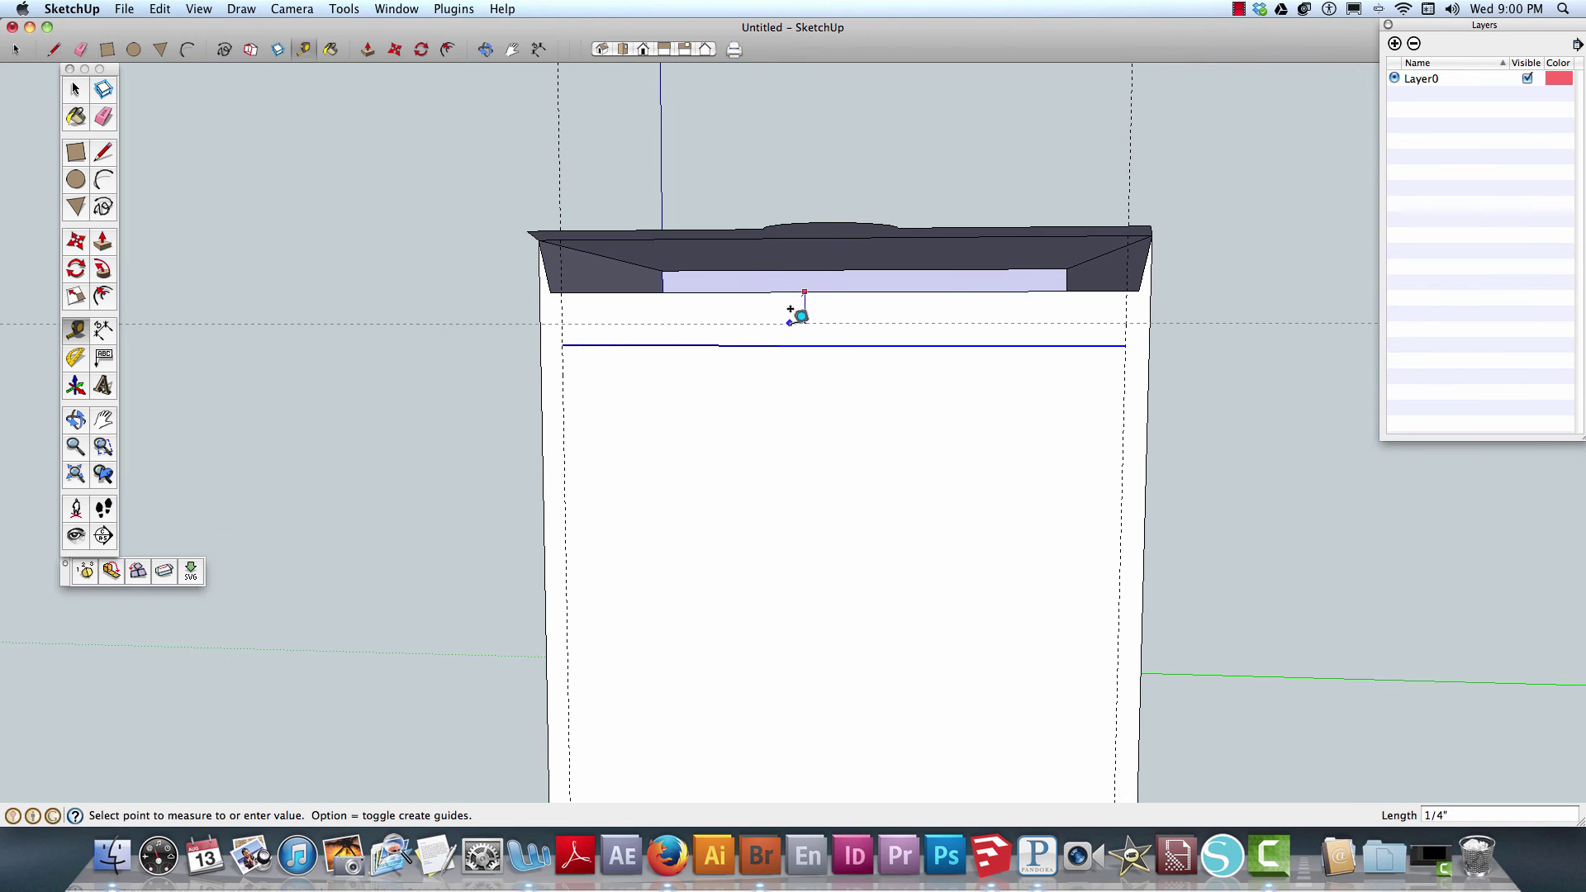
left_click(789, 337)
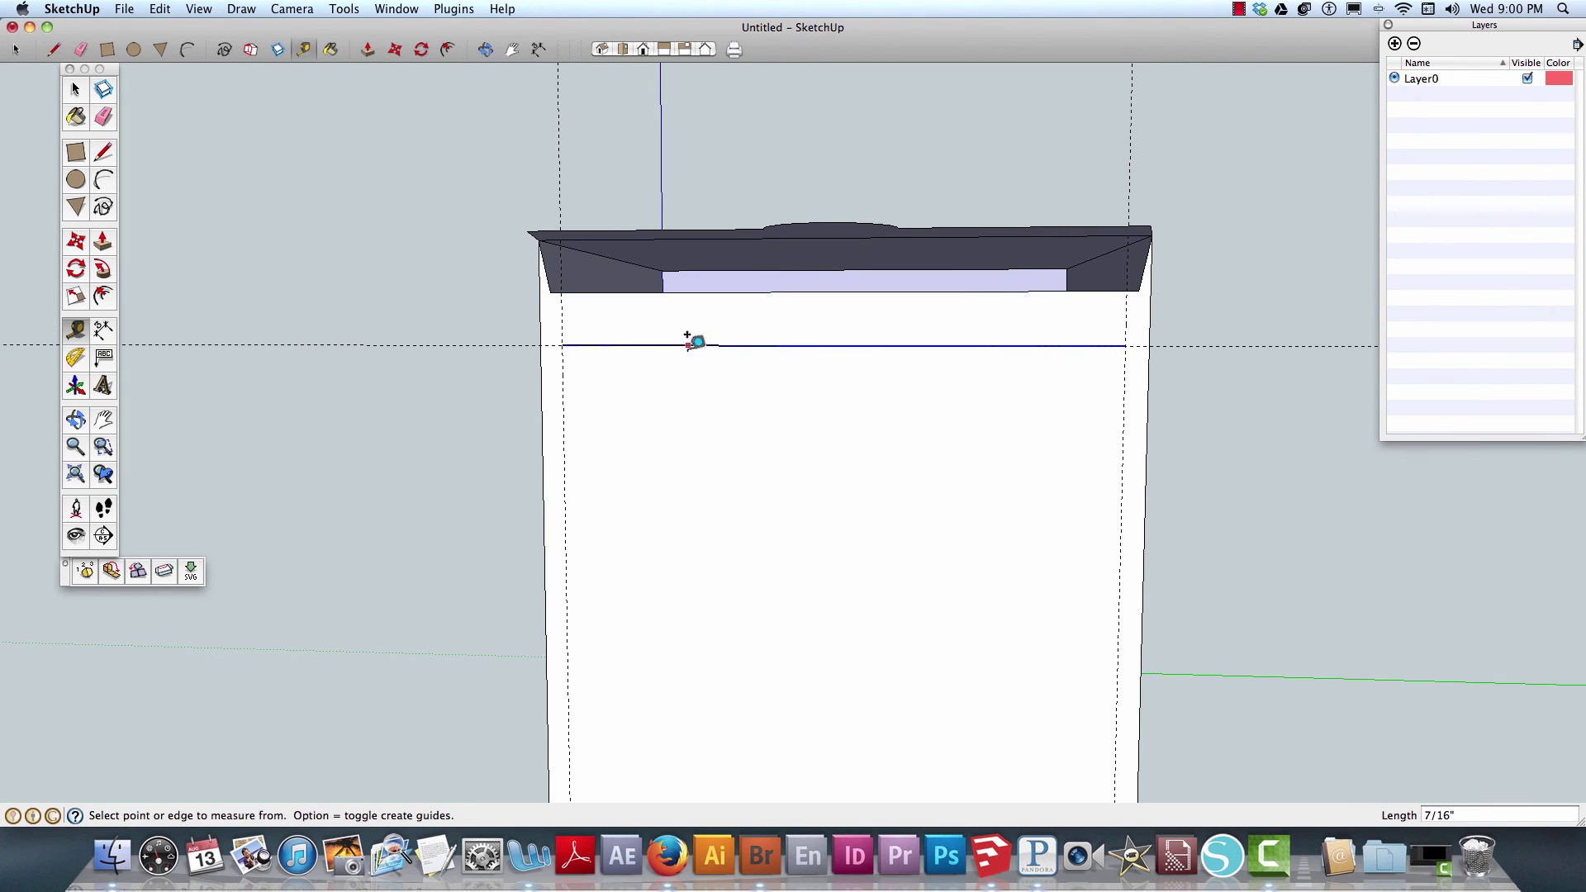
left_click(76, 87)
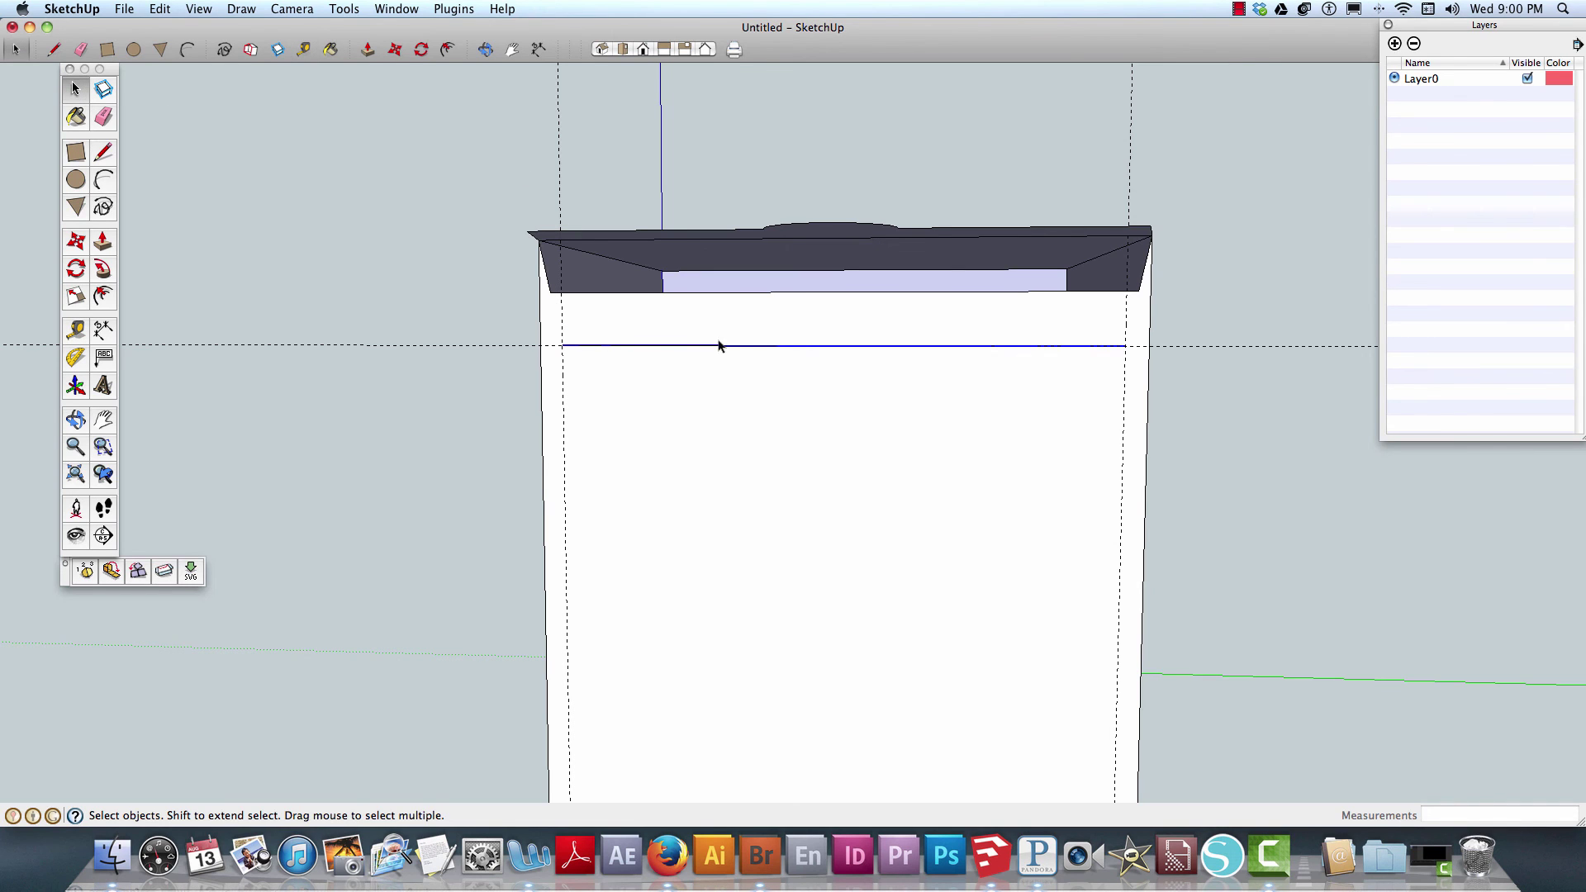
scroll(725, 349, "up", 5)
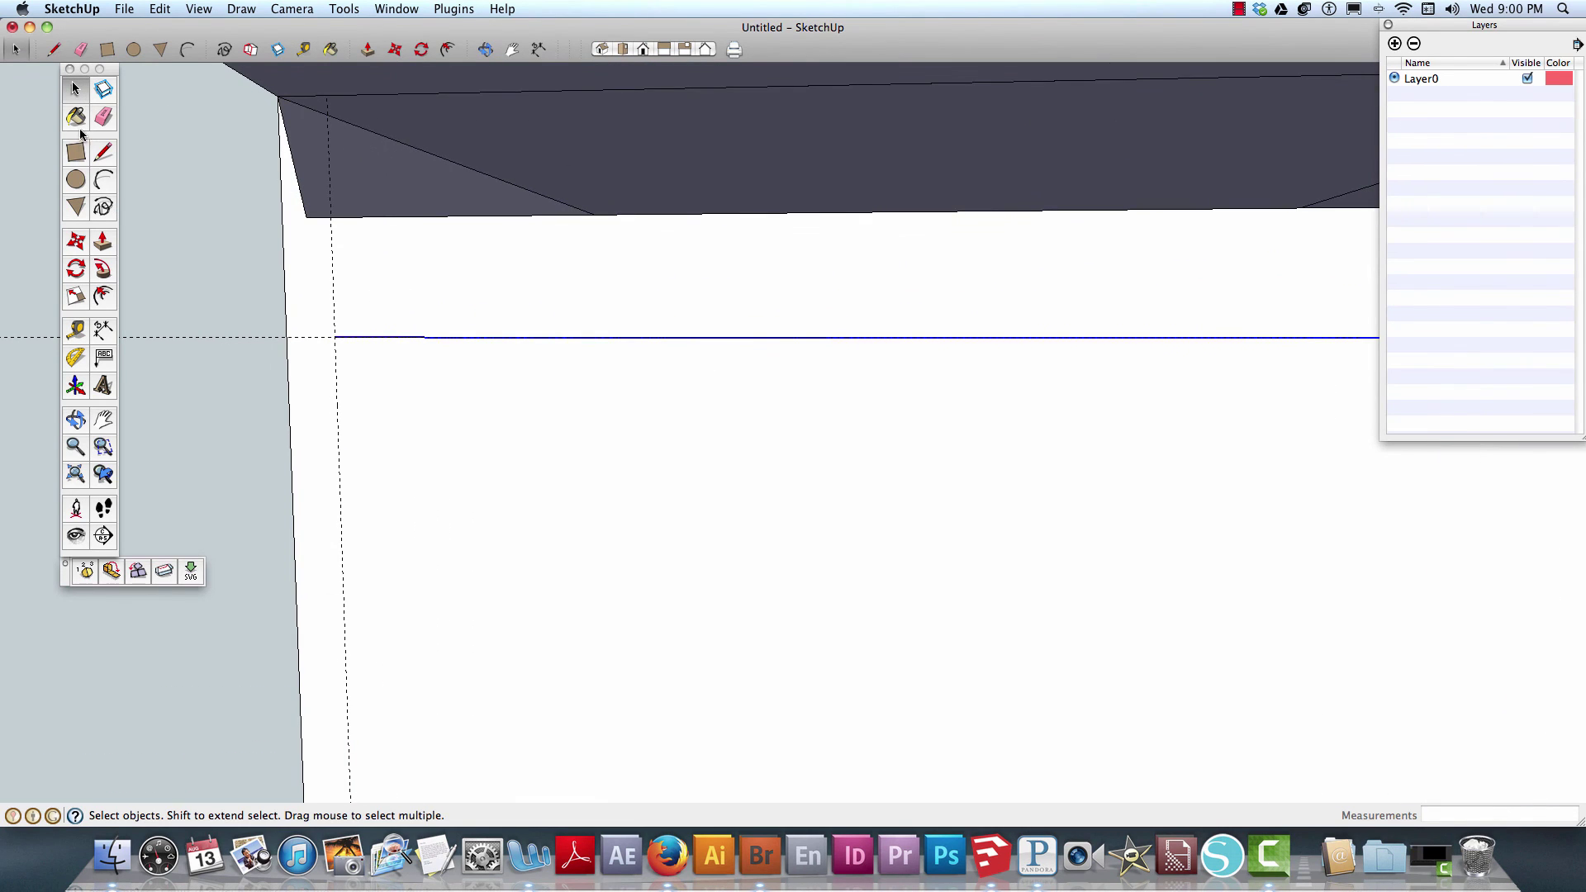
left_click(104, 116)
left_click(378, 336)
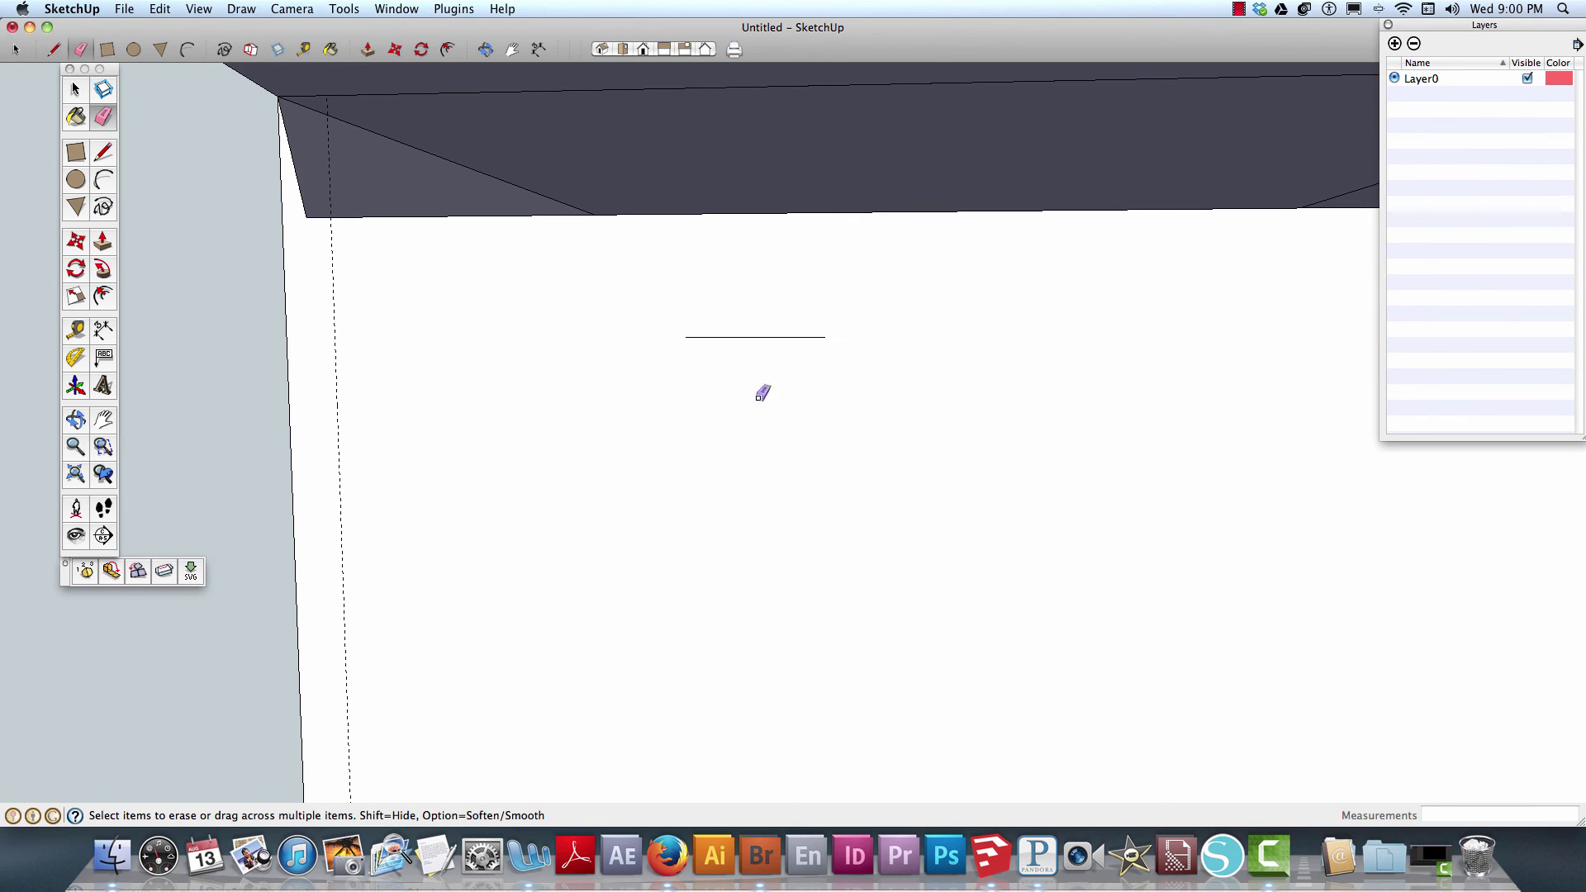
key("super+z")
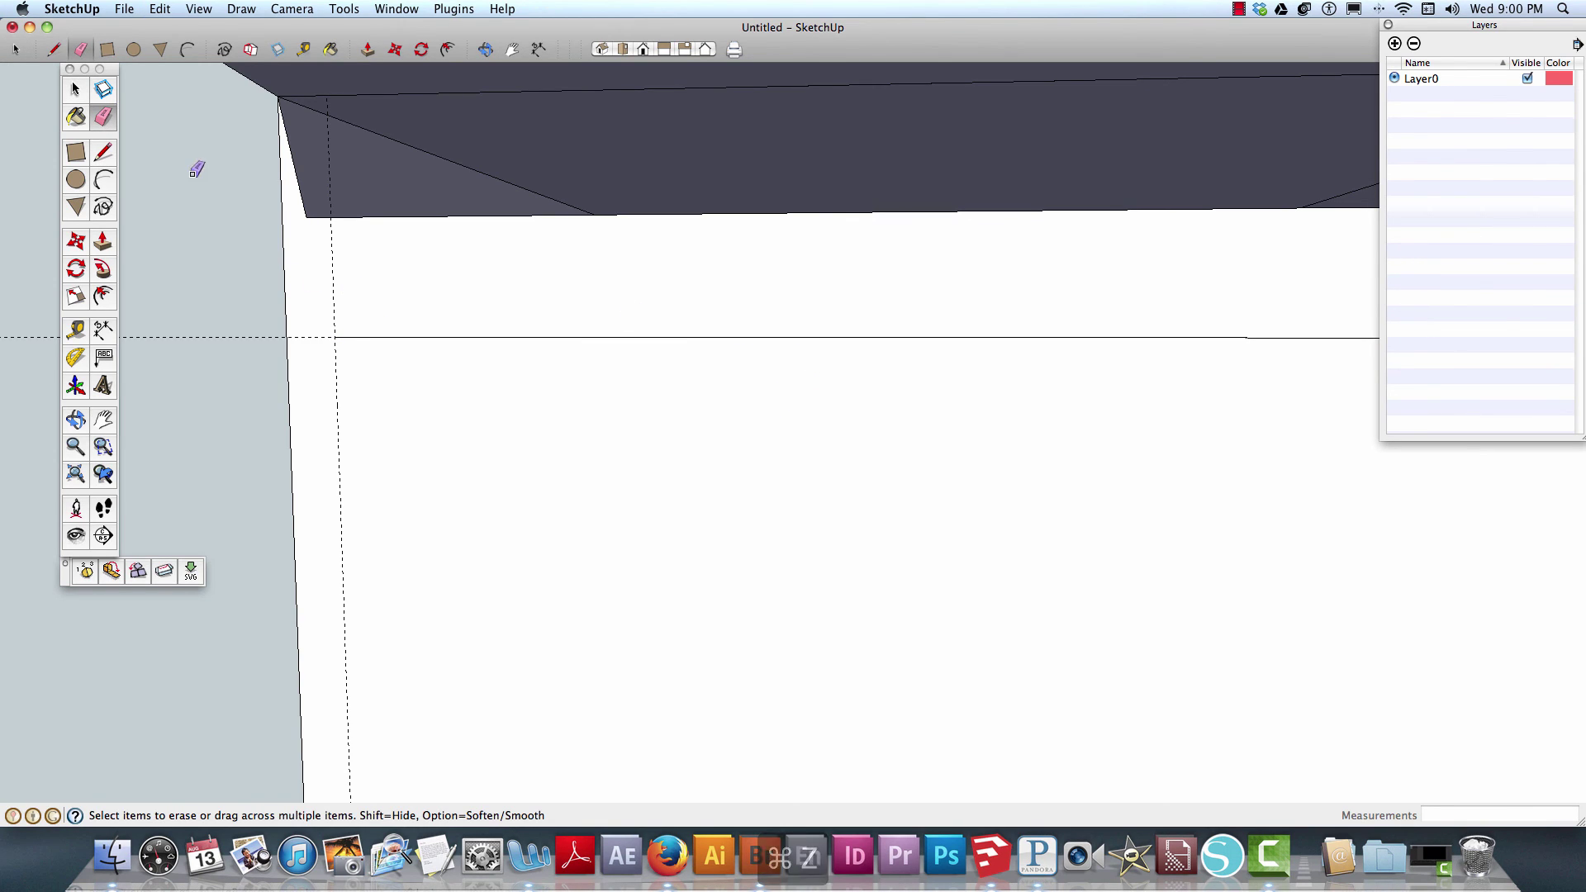
mouse_move(244, 255)
middle_mouse_down()
mouse_move(296, 433)
mouse_move(326, 474)
middle_mouse_up()
scroll(922, 349, "down", 3)
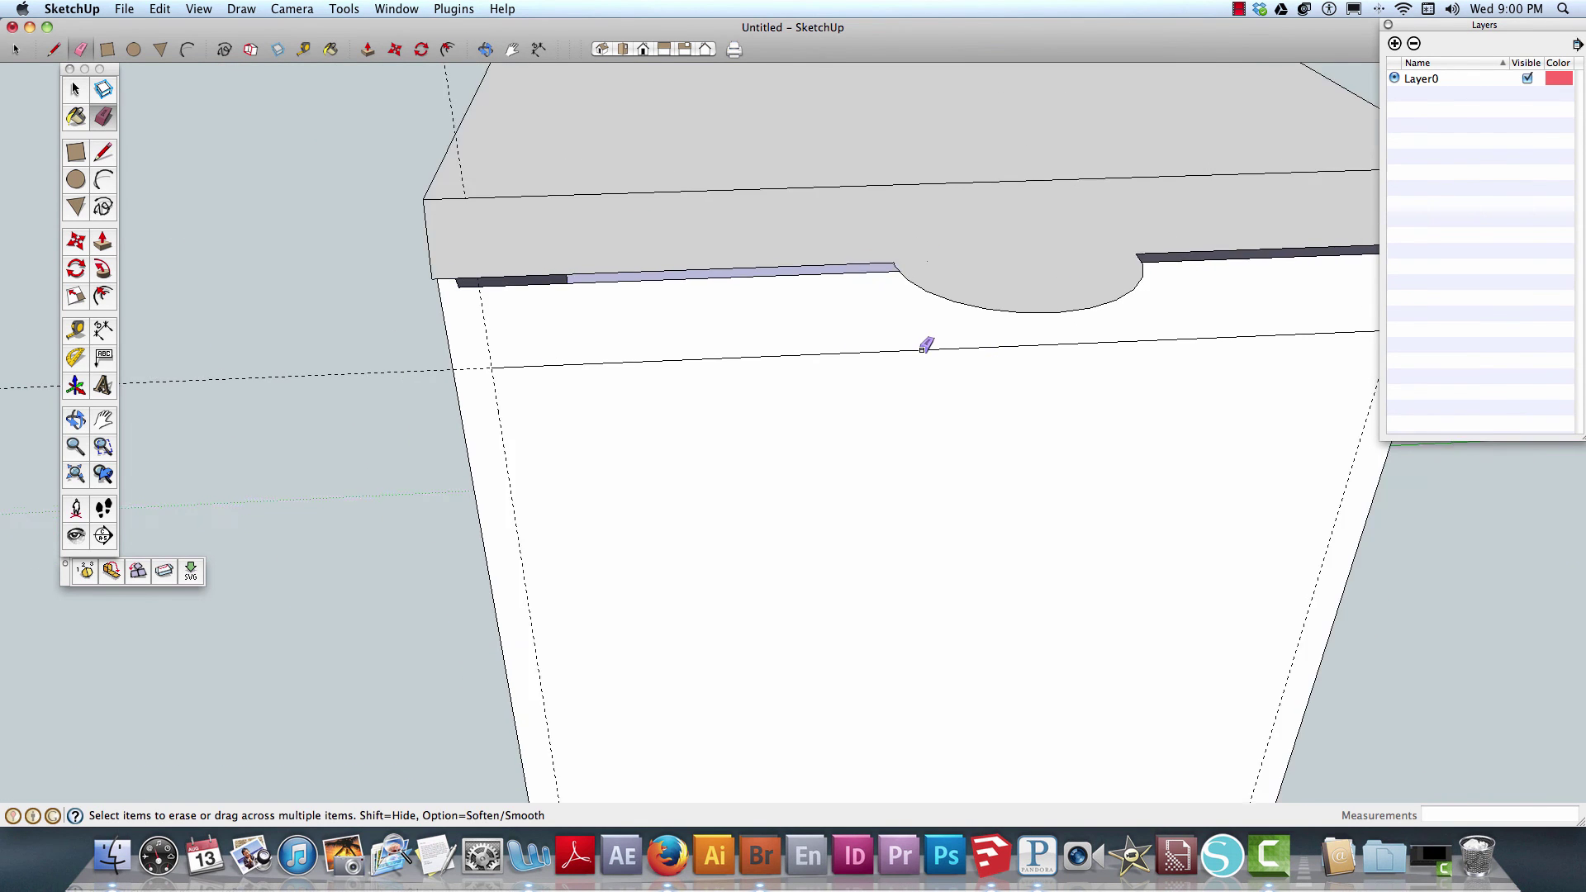
mouse_move(925, 344)
middle_mouse_down()
mouse_move(1037, 439)
mouse_move(821, 212)
mouse_move(594, 320)
mouse_move(361, 344)
mouse_move(435, 256)
mouse_move(410, 282)
mouse_move(649, 297)
mouse_move(652, 241)
middle_mouse_up()
scroll(652, 241, "down", 6)
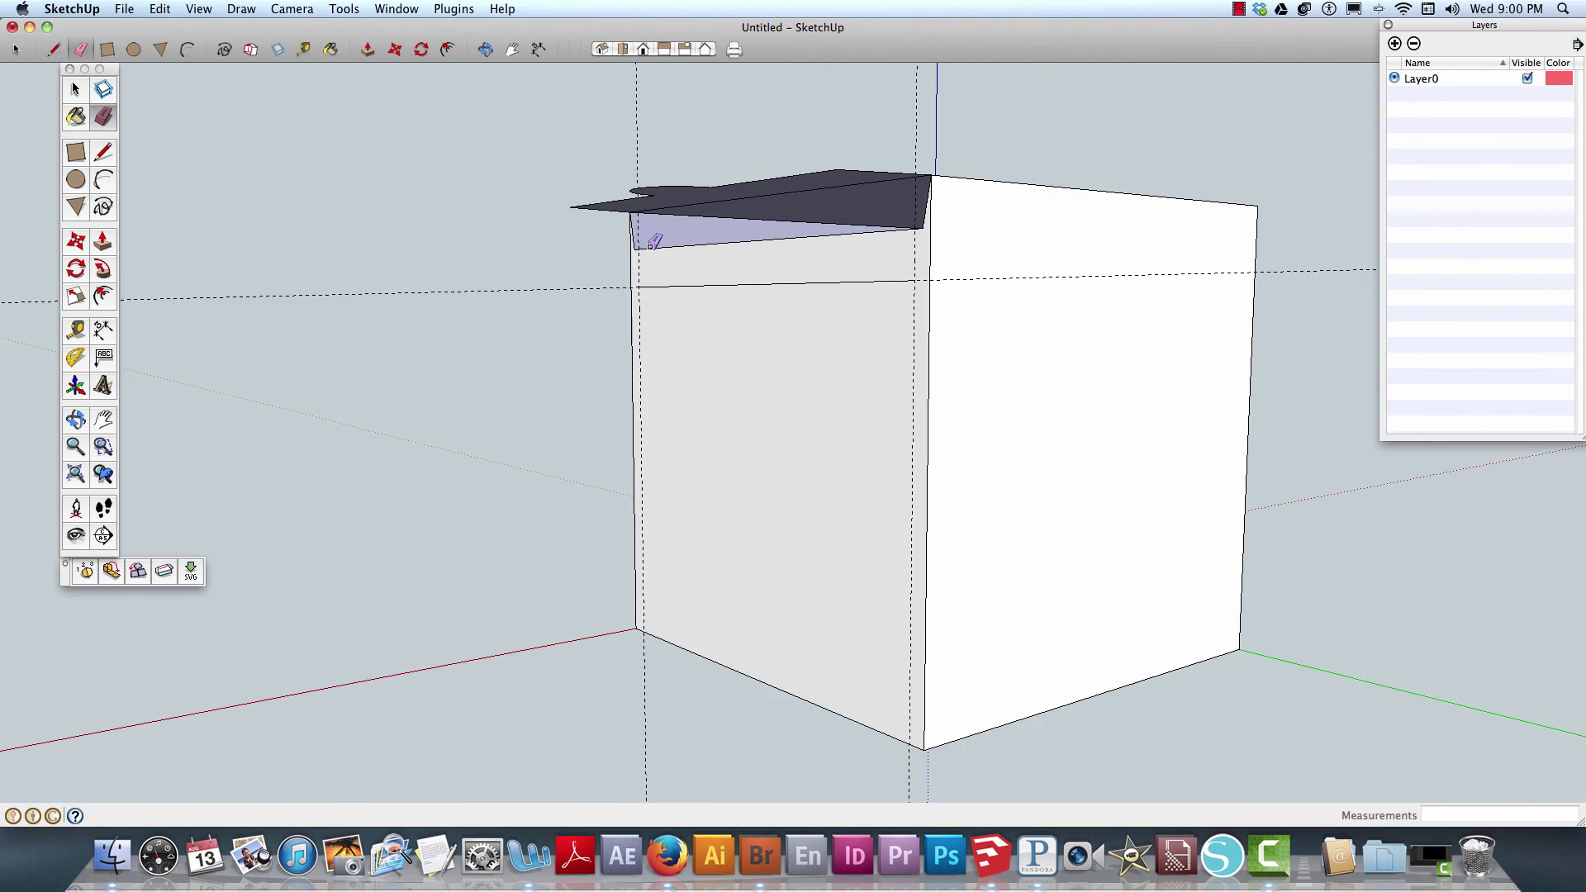
mouse_move(1175, 429)
middle_mouse_down()
mouse_move(807, 468)
mouse_move(807, 524)
mouse_move(1109, 570)
mouse_move(1252, 536)
middle_mouse_up()
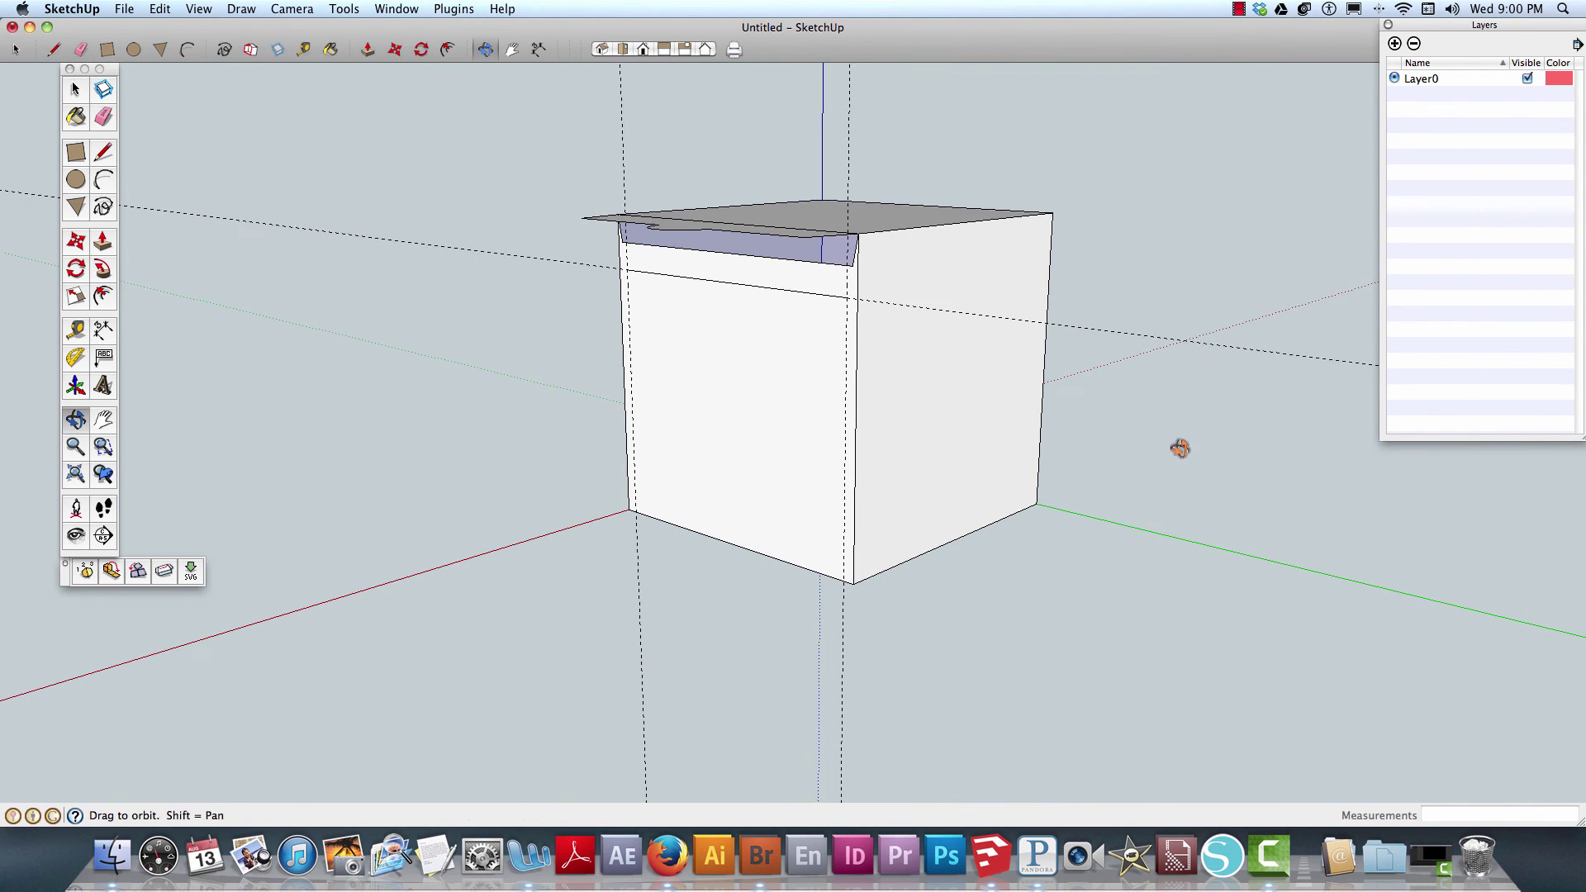
mouse_move(1168, 457)
middle_mouse_down()
mouse_move(1020, 453)
mouse_move(892, 358)
mouse_move(850, 364)
middle_mouse_up()
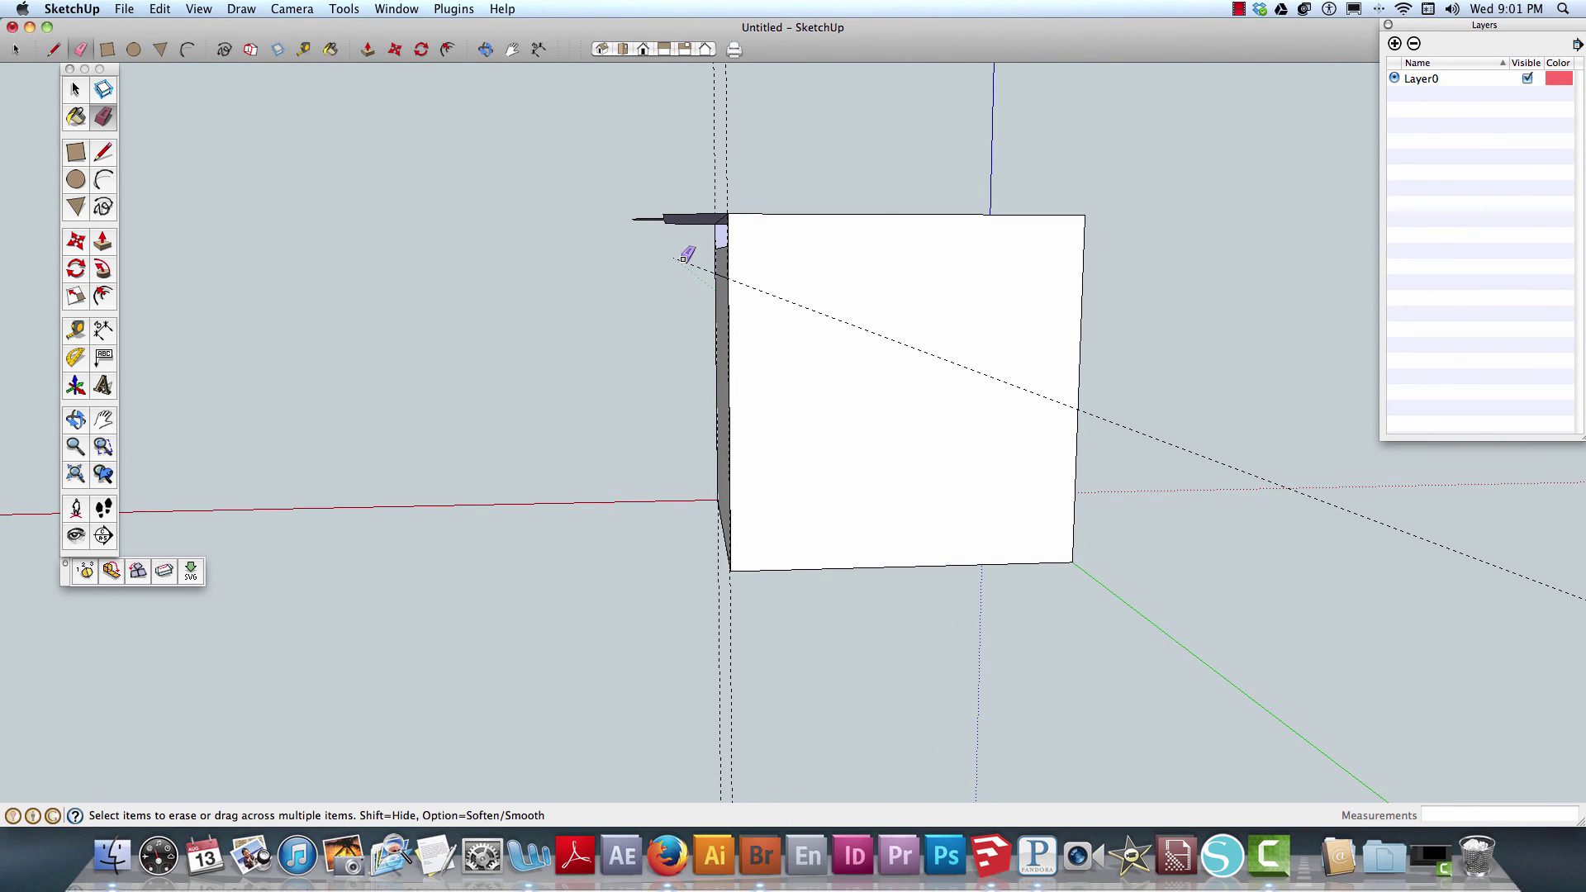
mouse_move(684, 258)
middle_mouse_down()
mouse_move(647, 286)
mouse_move(949, 354)
mouse_move(959, 326)
mouse_move(881, 331)
middle_mouse_up()
mouse_move(530, 339)
middle_mouse_down()
mouse_move(531, 355)
mouse_move(1165, 405)
middle_mouse_up()
left_click(75, 89)
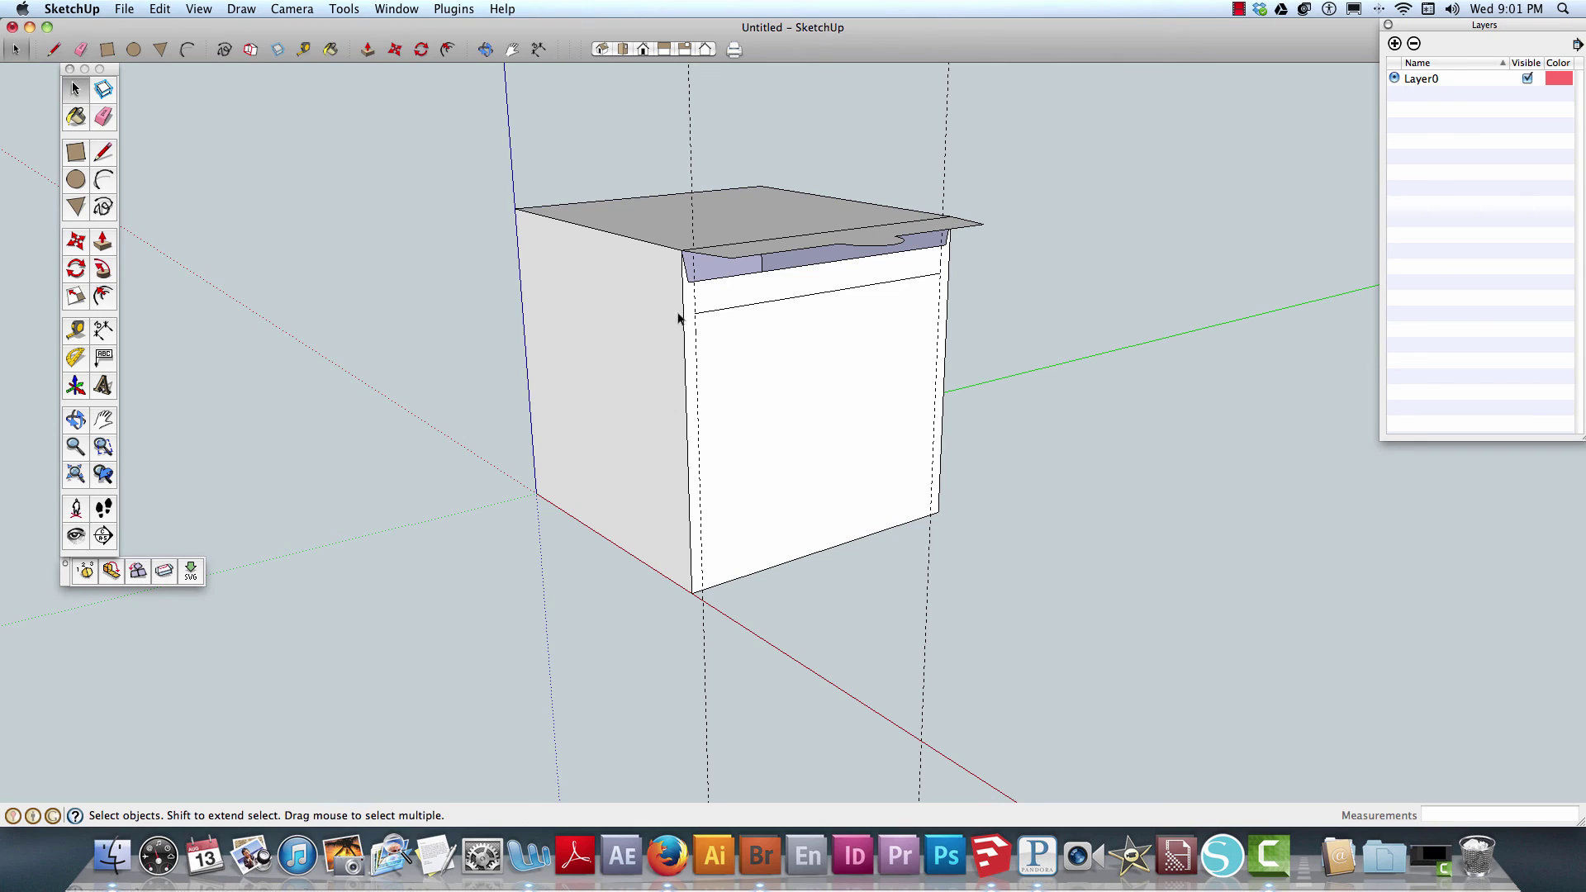
- Delete the long front-face line and its short leftover segment, then orbit around the box to check
left_click(706, 311)
key("Delete")
left_click(767, 304)
key("Delete")
key("o")
middle_click_drag(1132, 329, 1160, 340)
middle_click_drag(531, 357, 844, 263)
middle_click_drag(1027, 280, 680, 308)
middle_click_drag(1009, 339, 690, 358)
middle_click_drag(1200, 364, 1020, 374)
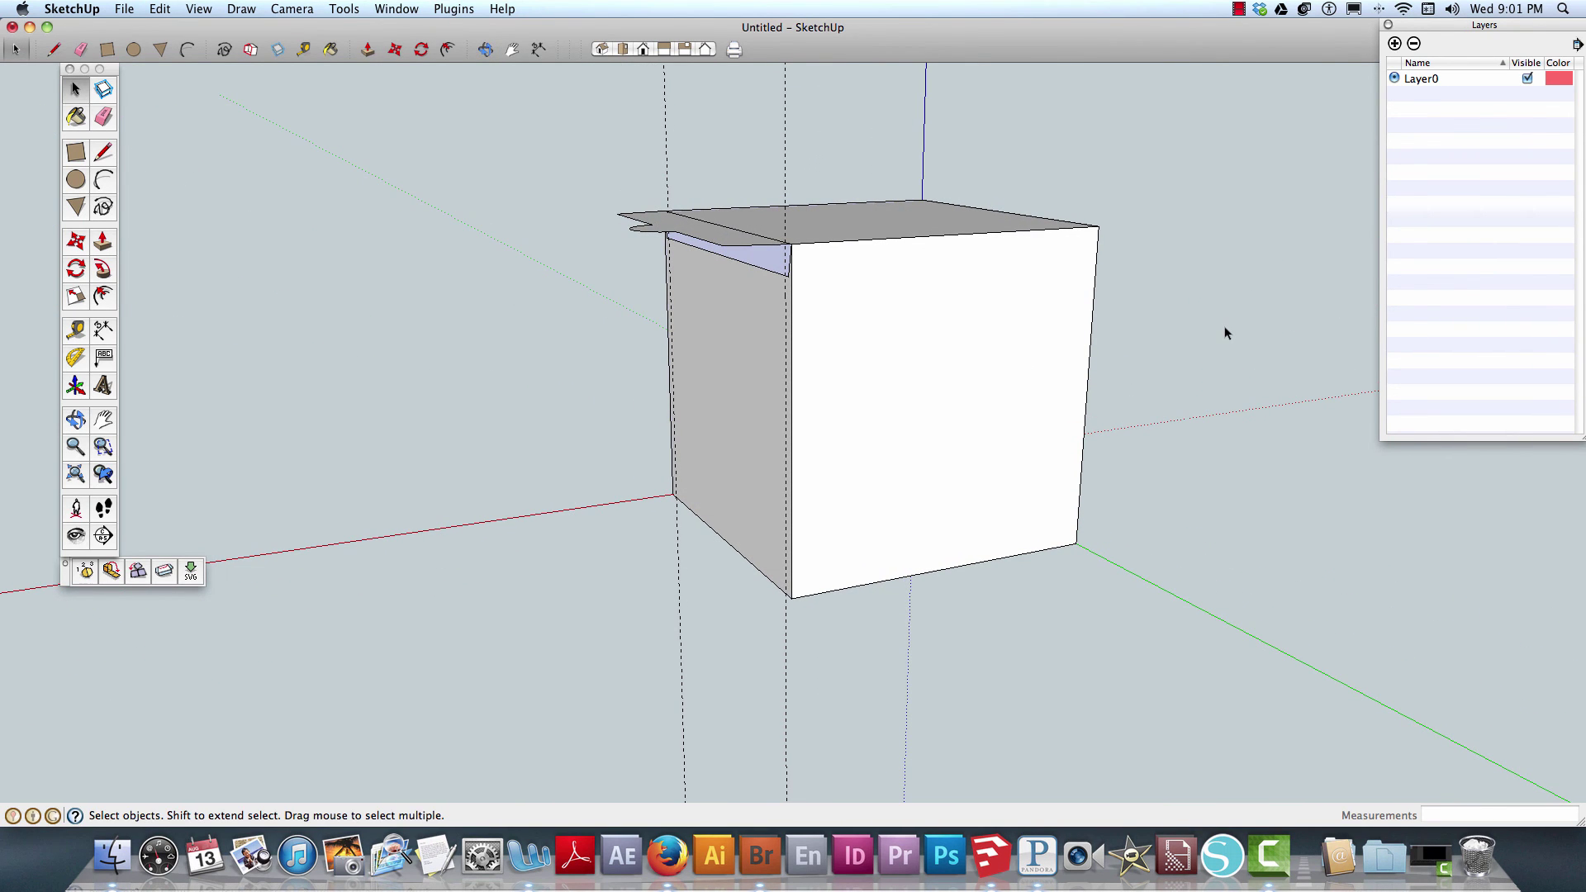